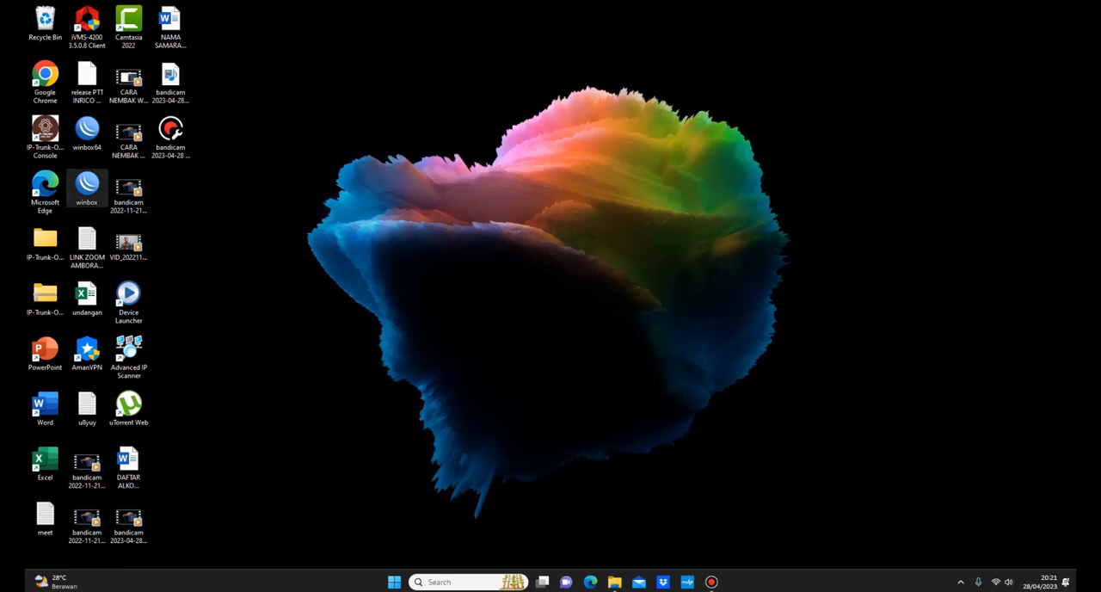
Step: Launch WinBox and connect to the router at 192.168.1.1 with the saved admin login
double_click(87, 185)
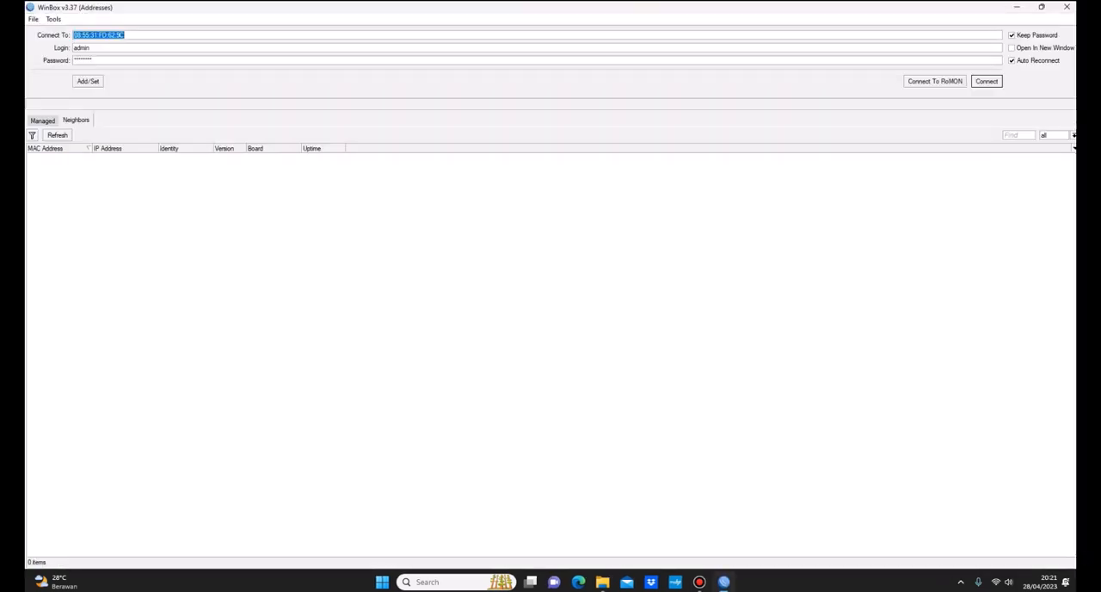
click(87, 185)
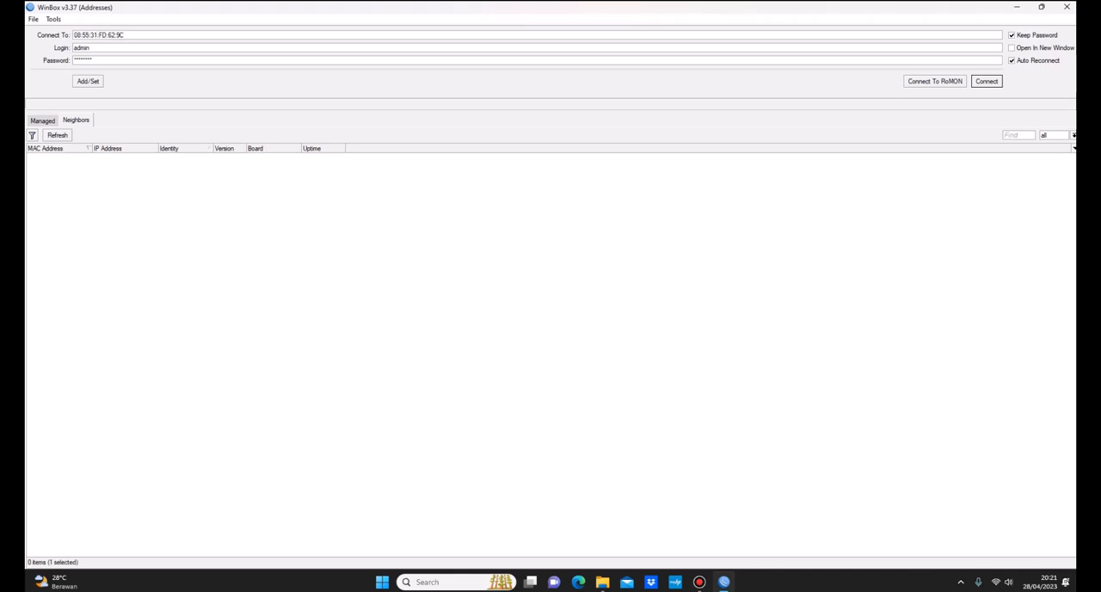
key(ctrl+a)
click(126, 35)
key(ctrl+a)
click(58, 135)
double_click(99, 35)
text(192.168.1.1)
key(Return)
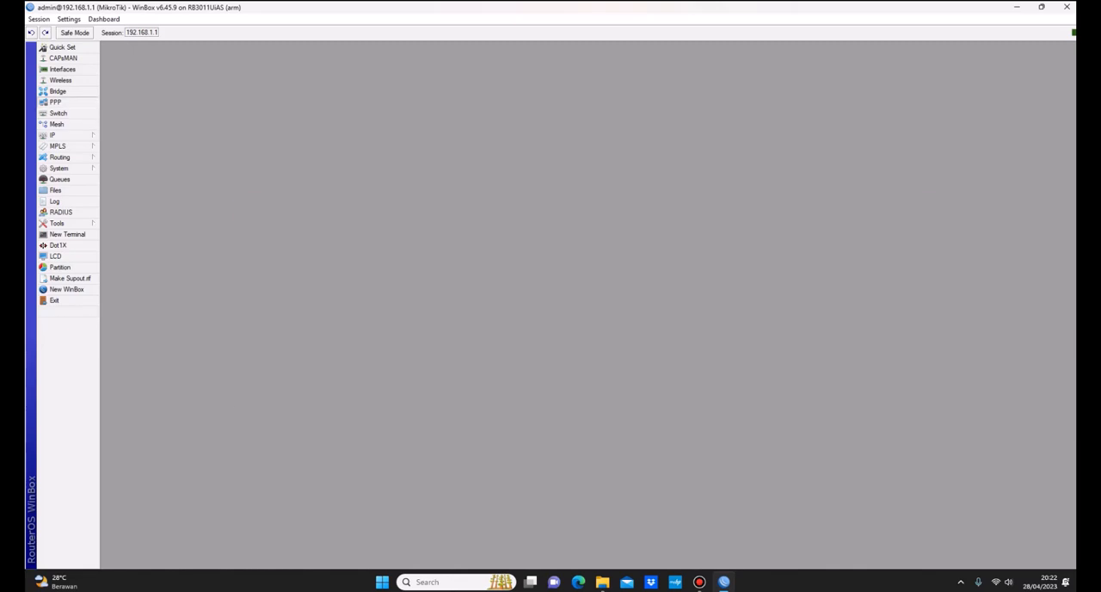
Step: Open the PPP window and place it in the upper part of the workspace
click(55, 101)
drag(516, 208, 443, 99)
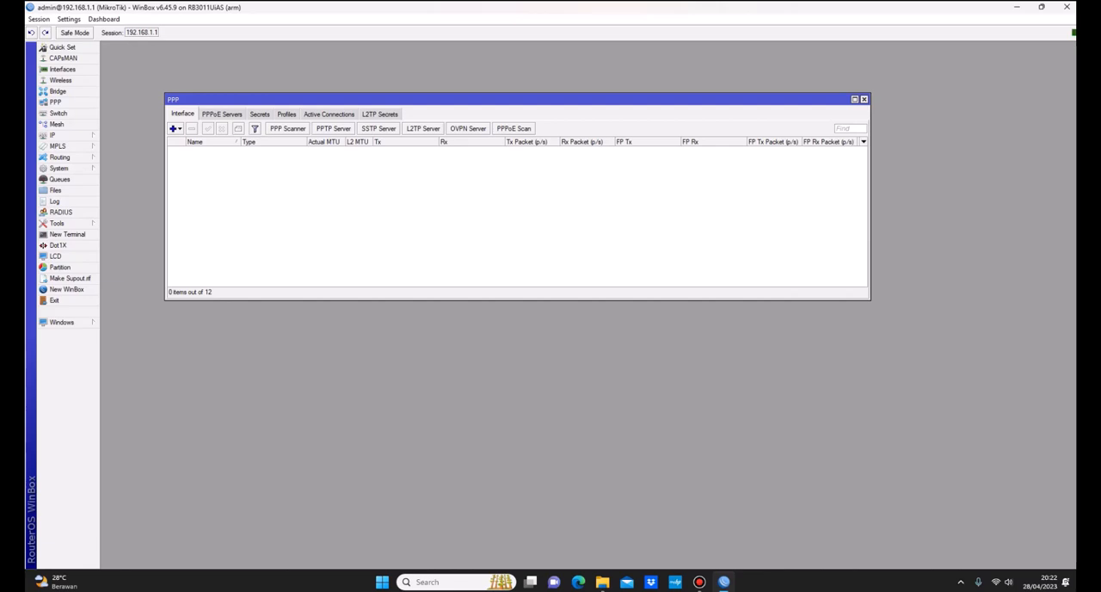
drag(516, 99, 473, 81)
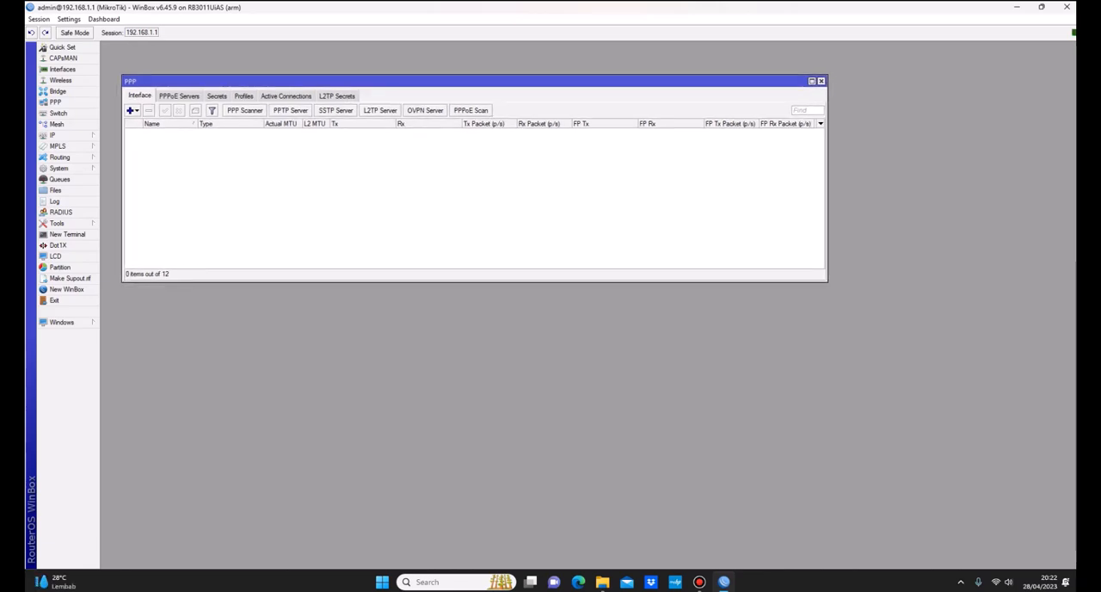
Step: Remove the existing IVOCS bridge and check the list of bridge ports
click(57, 91)
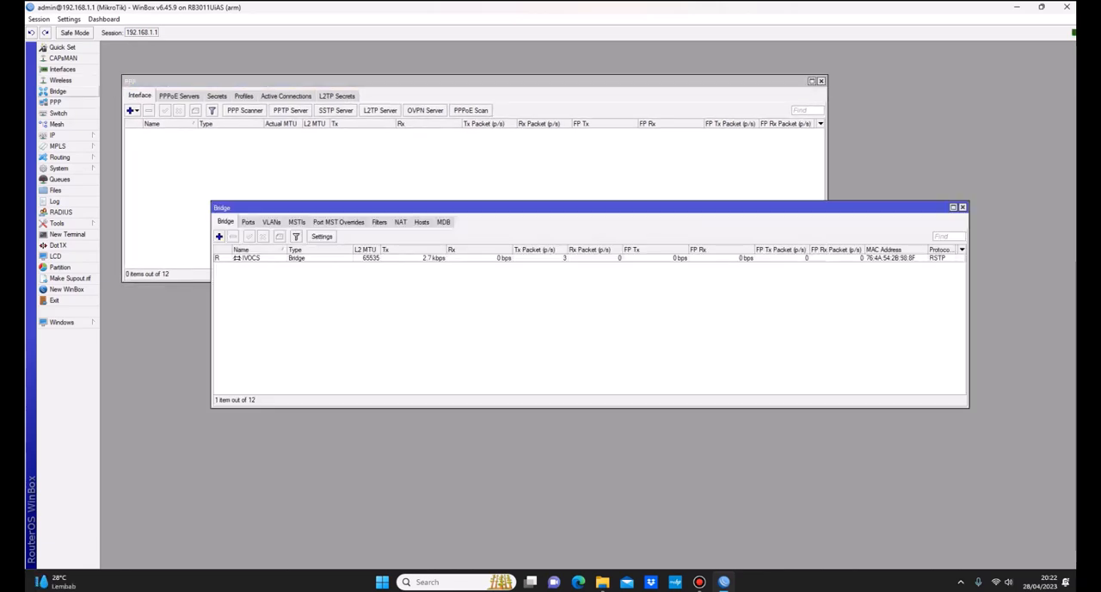
double_click(251, 258)
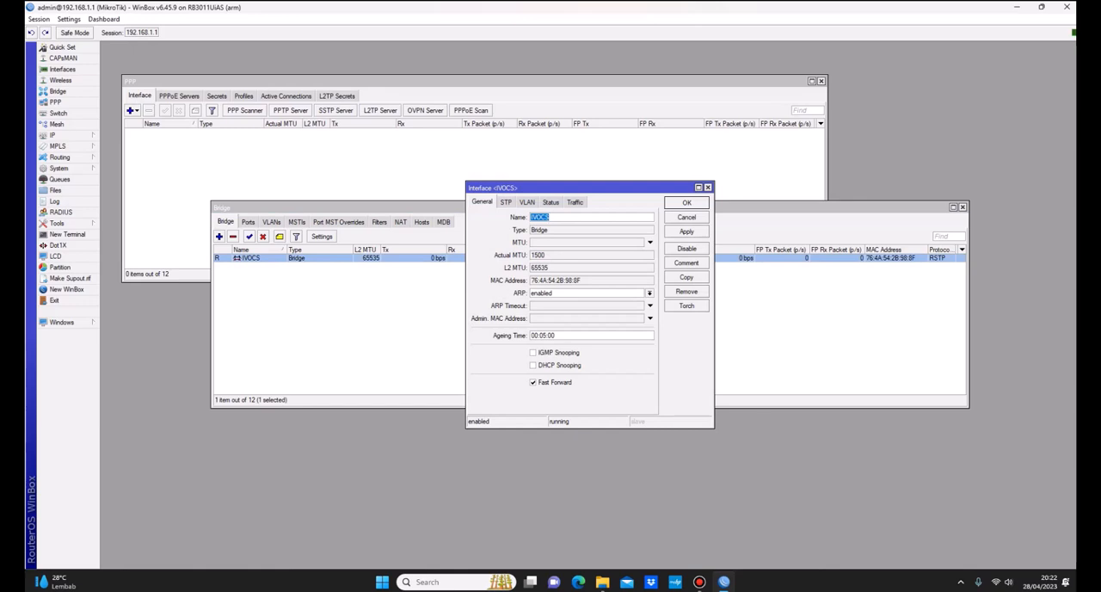
click(686, 292)
click(247, 222)
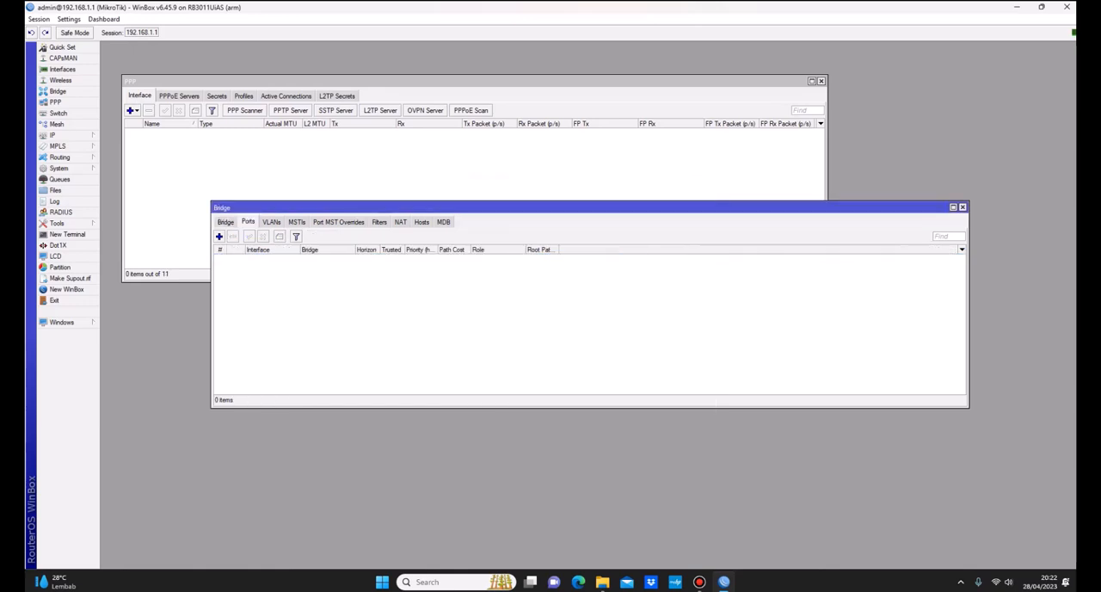
Step: Open a new bridge form and place a new terminal window beside it
click(225, 222)
click(219, 235)
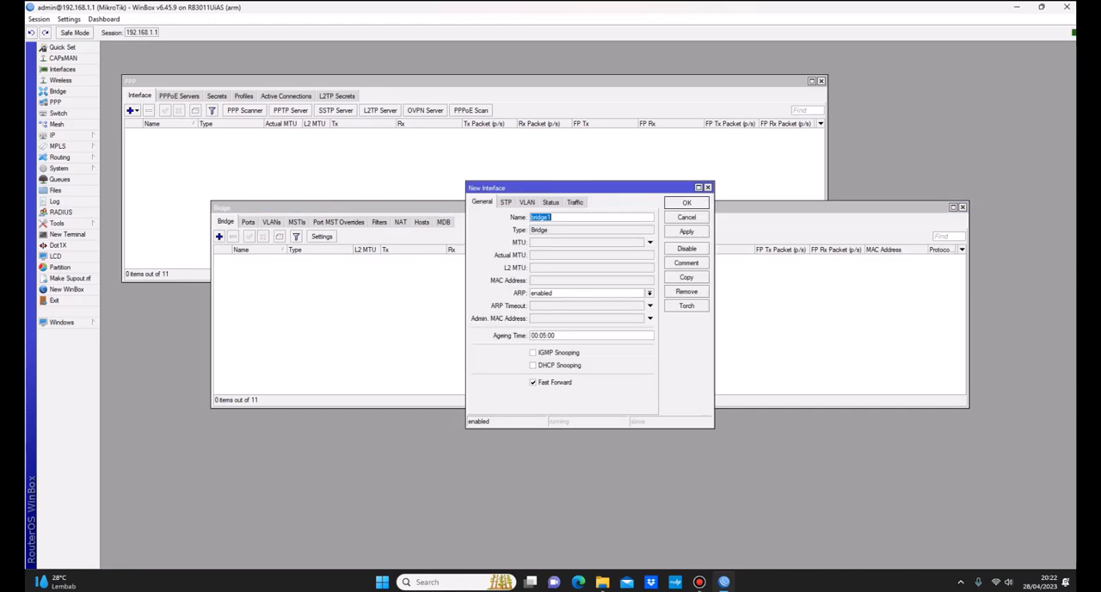
click(67, 234)
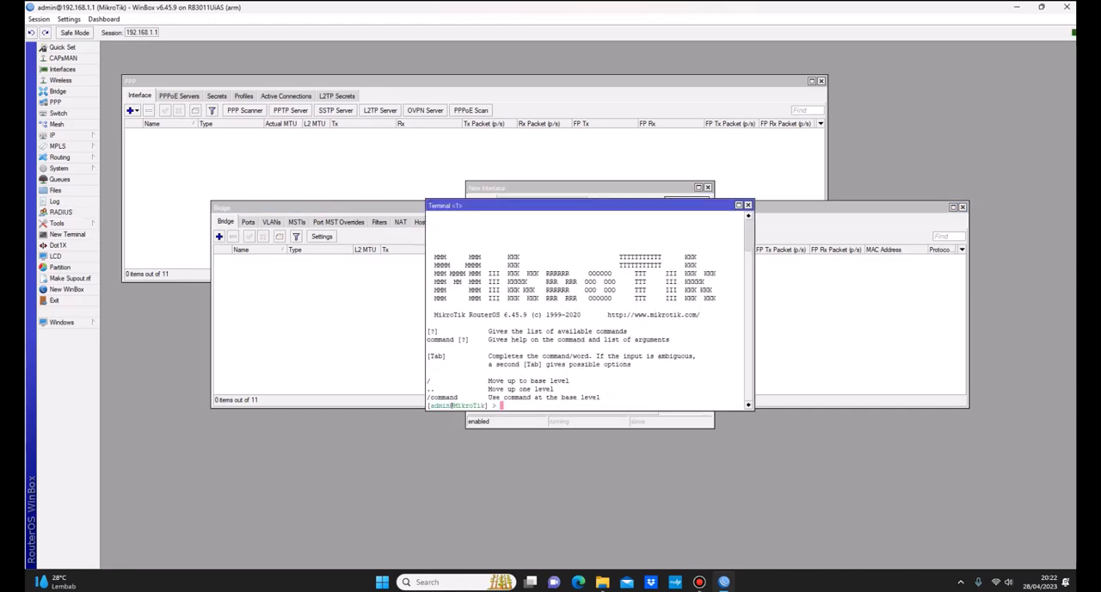
drag(550, 205, 847, 203)
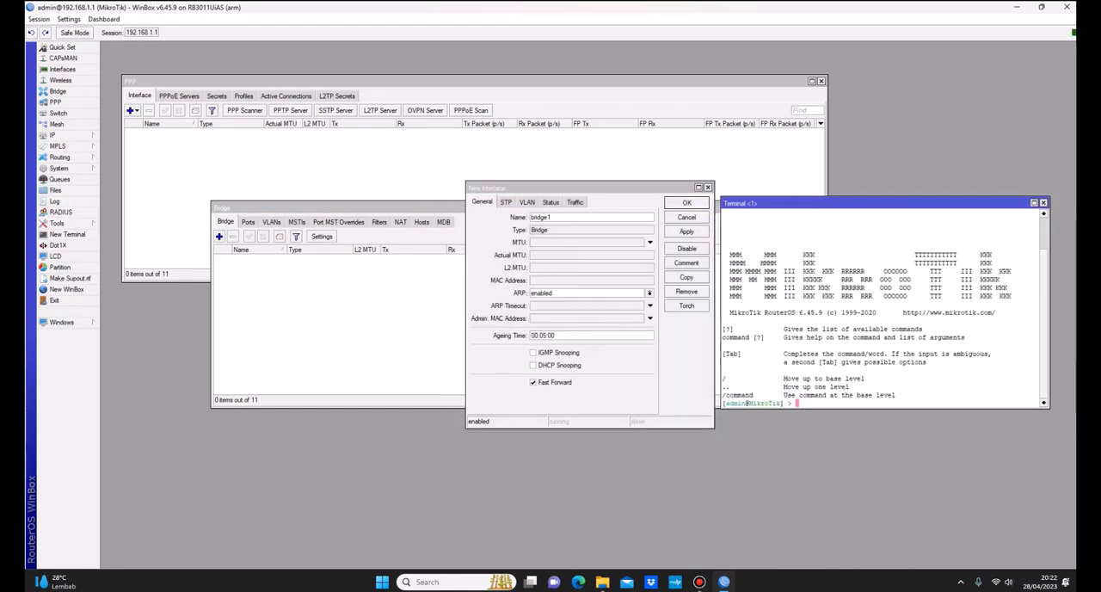
Step: Enter the terminal command interface bridge add with name="LINK REPEATER"
text(interfa)
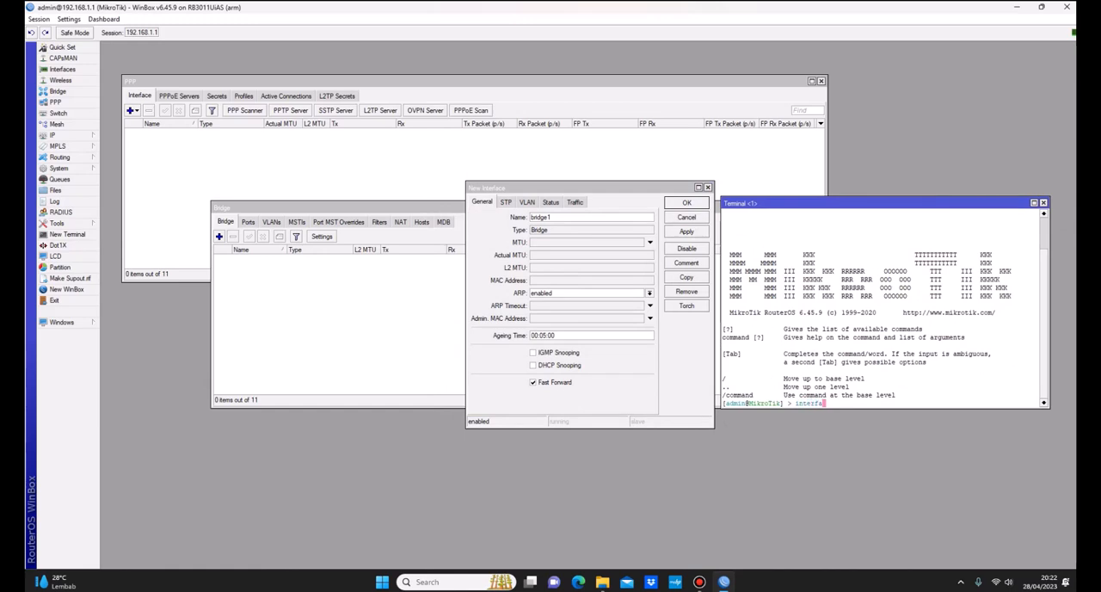
text(ce brid)
key(Tab)
text(add )
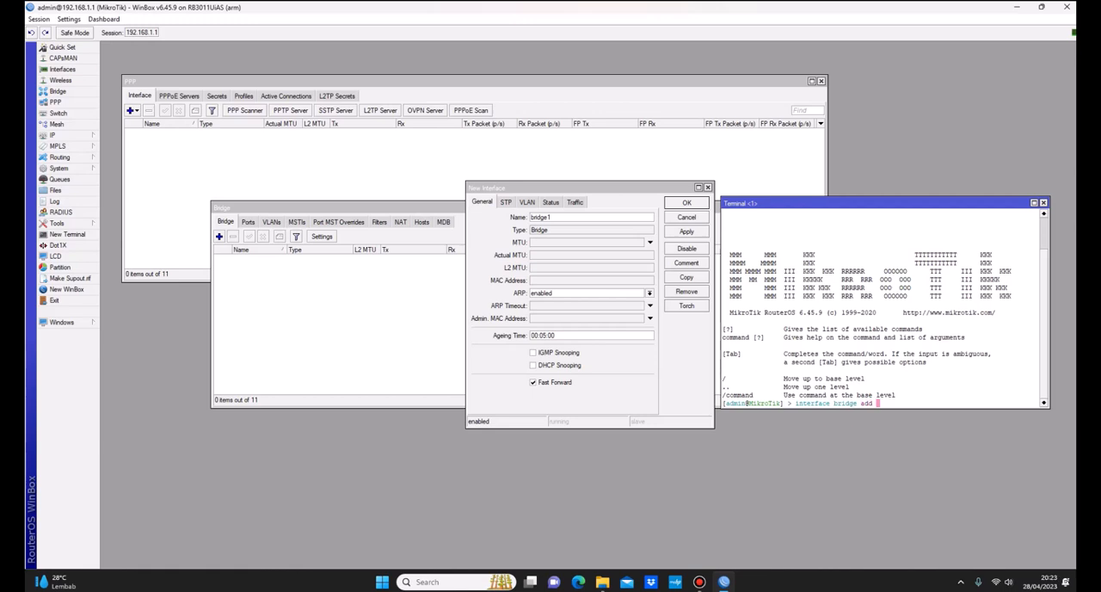
text(name=)
text(LINK)
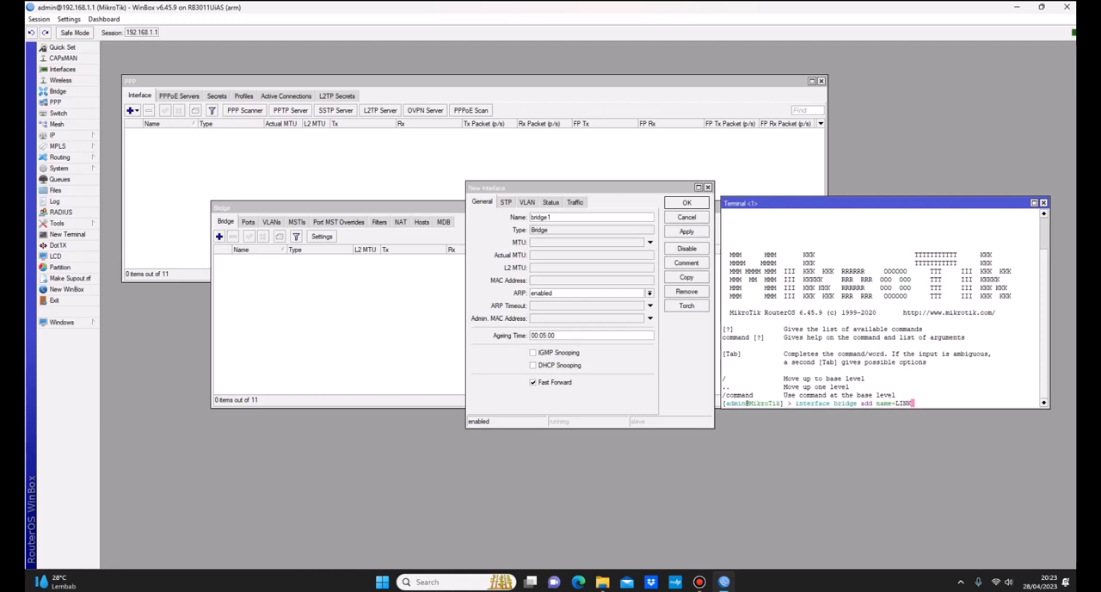
key(Left)
key(Left)
key(Left)
key(Left)
text(")
key(Right)
key(Right)
key(Right)
key(Right)
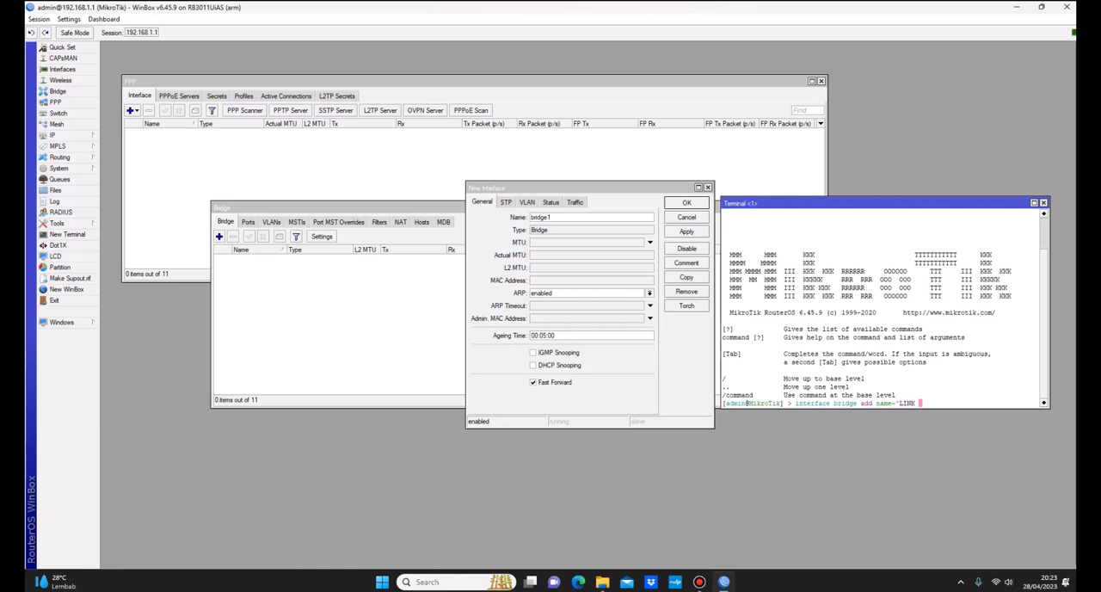
text(REPE)
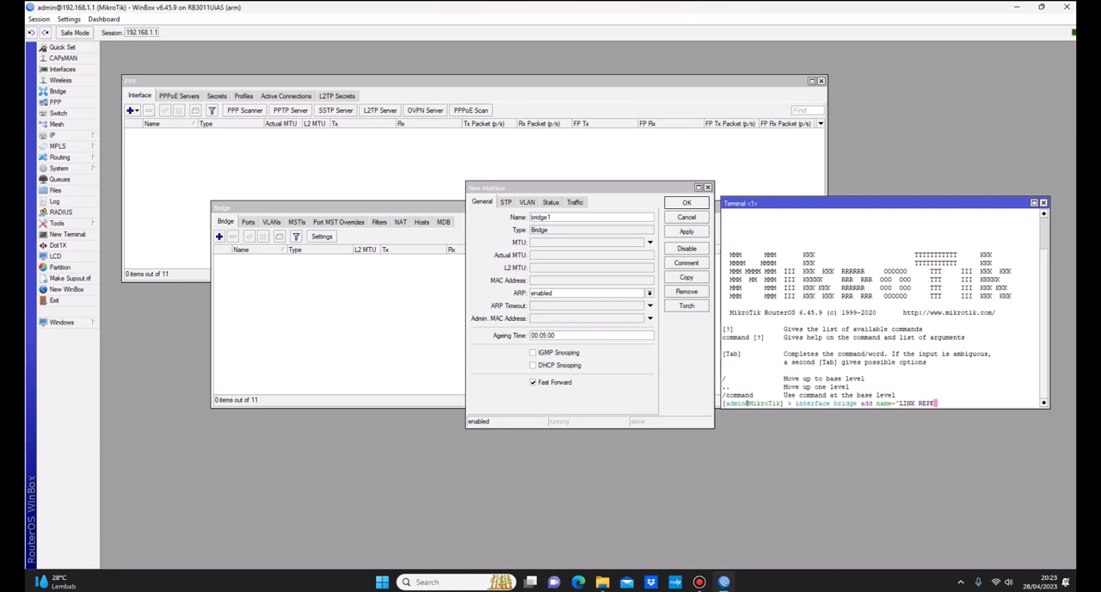
text(ATER")
Step: Complete the bridge command with protocol-mode=rstp and run it
key(Tab)
key(Tab)
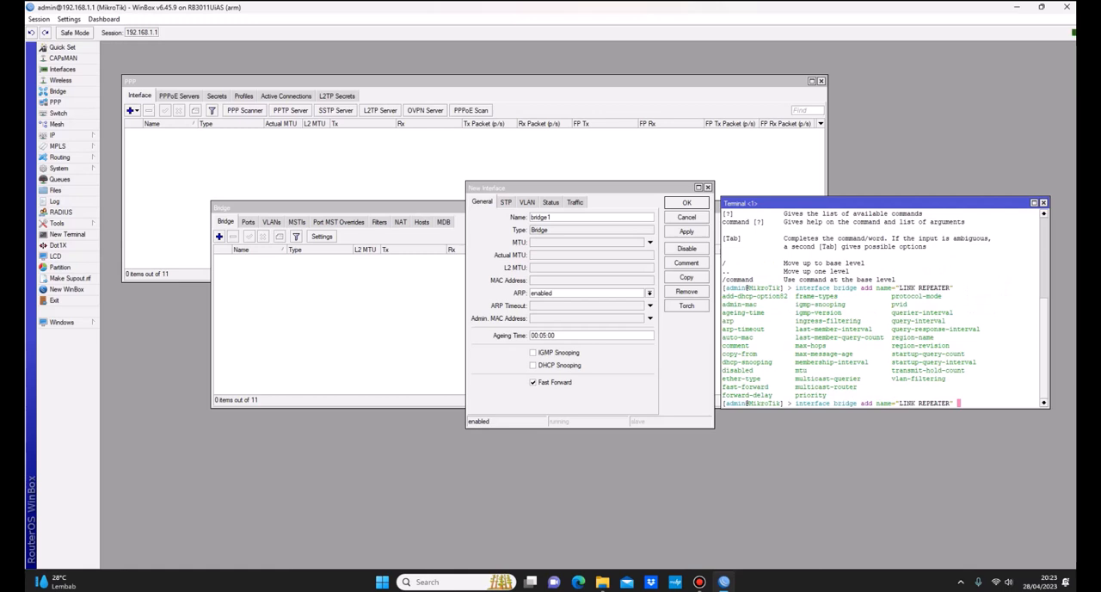
text(pro)
key(Tab)
key(Tab)
key(Tab)
text(rstp)
key(Tab)
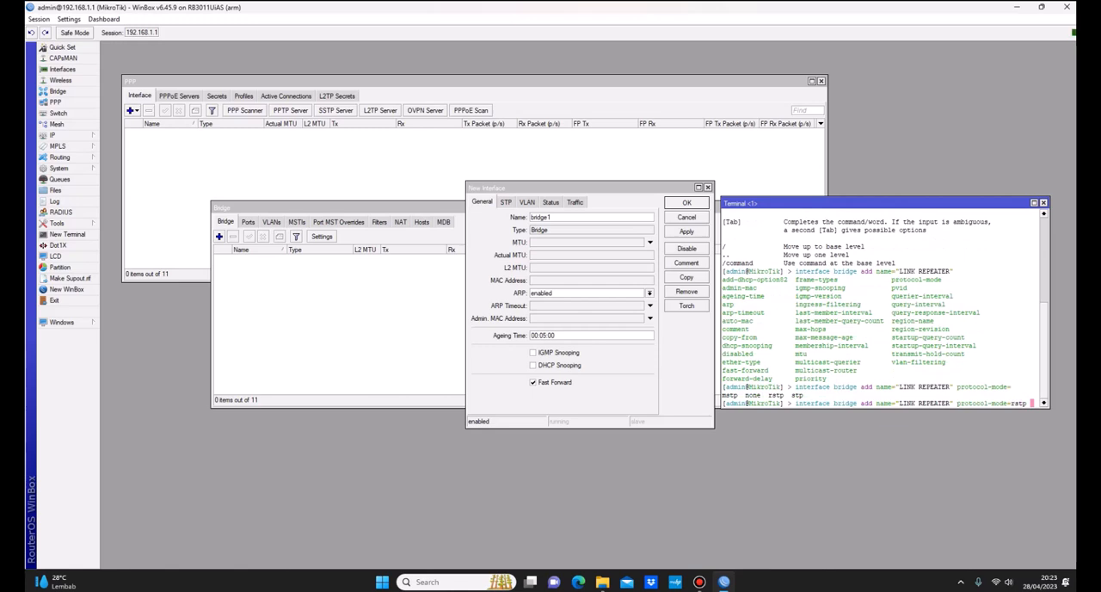
key(Return)
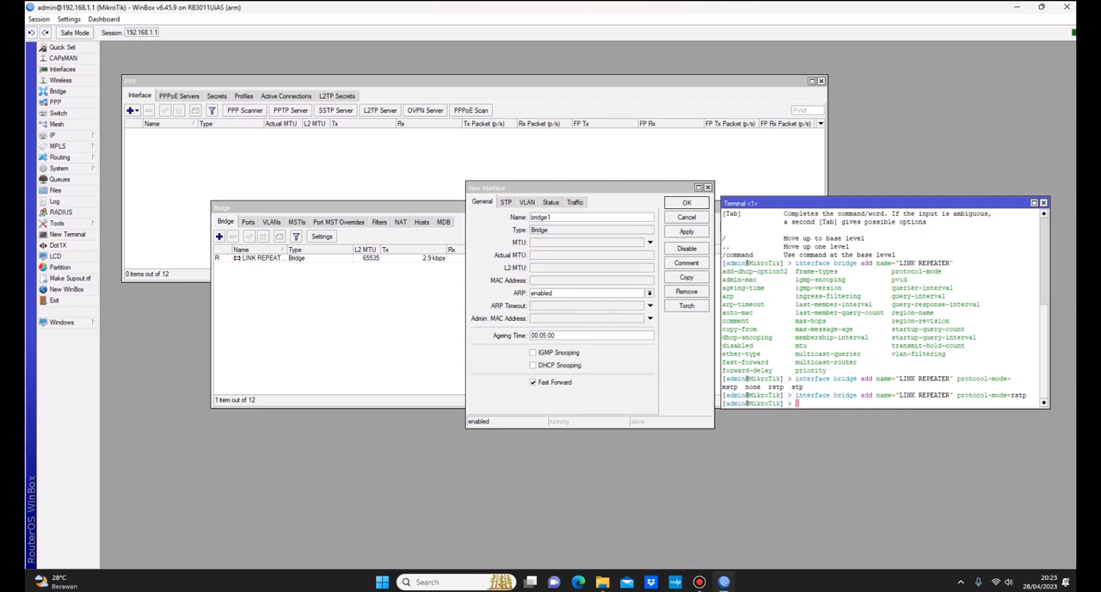
Step: Compare the STP and RSTP protocol modes in the new bridge form and close it without saving
click(263, 258)
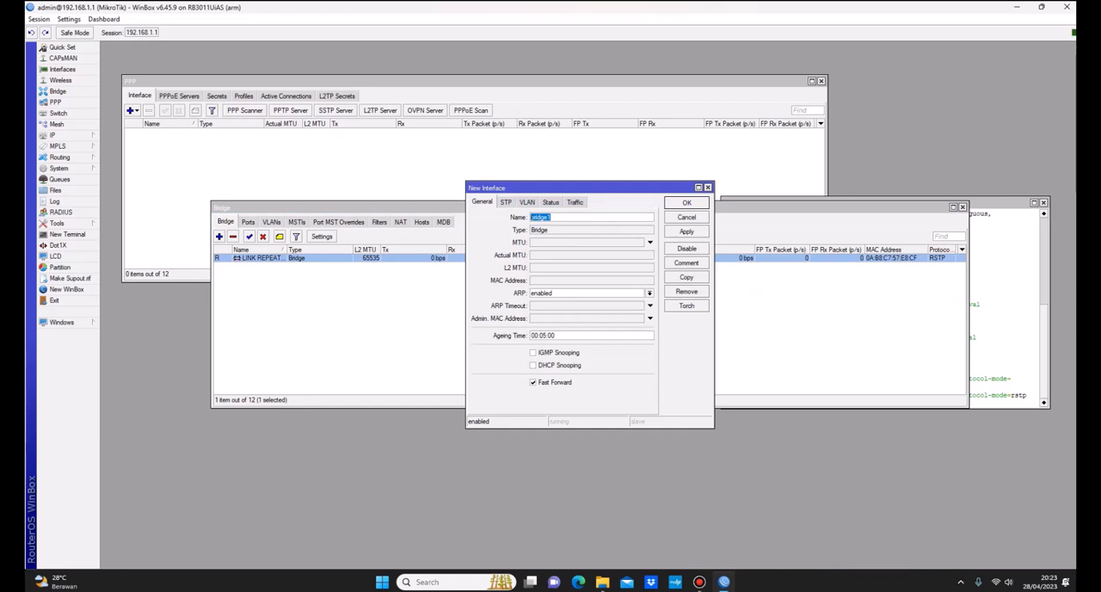
click(505, 203)
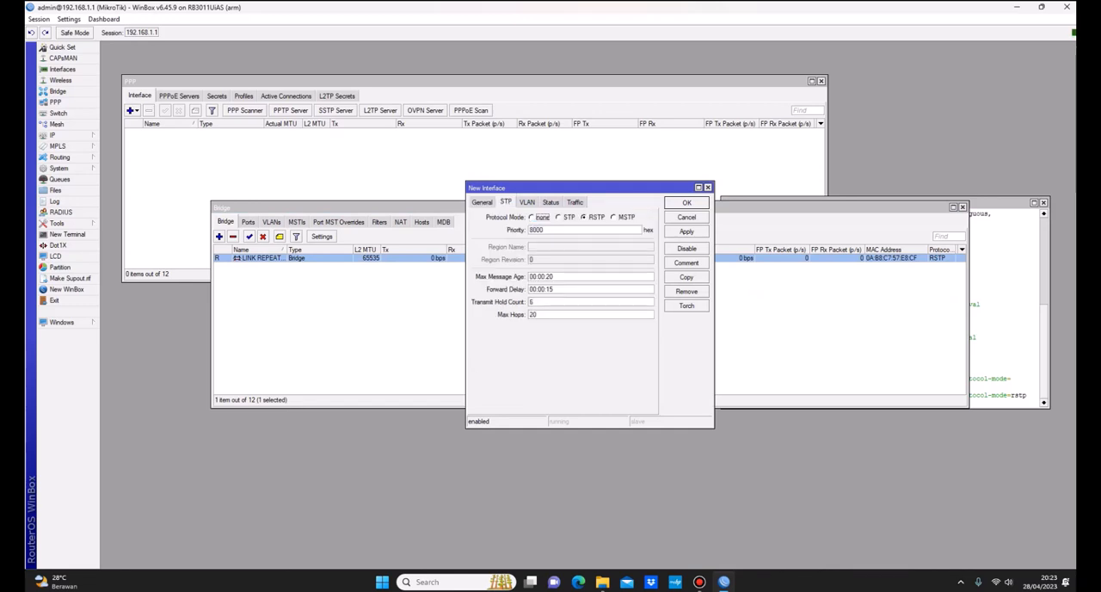
click(584, 217)
click(559, 216)
click(584, 217)
click(708, 187)
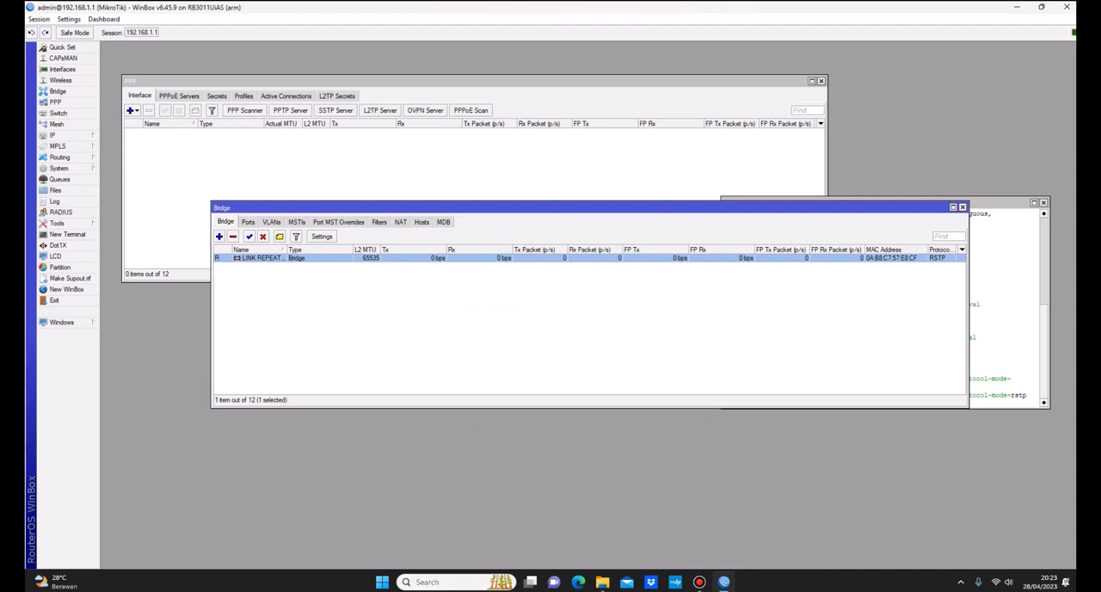
Step: Show the bridge ports list and arrange the Bridge and Terminal windows so they do not overlap
click(248, 222)
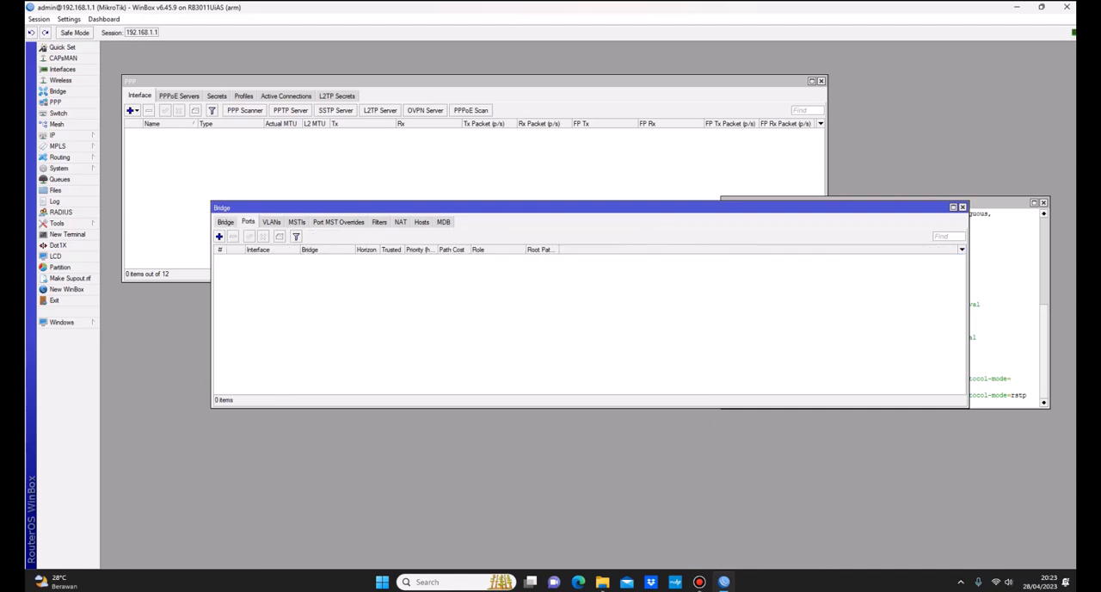
drag(361, 208, 325, 303)
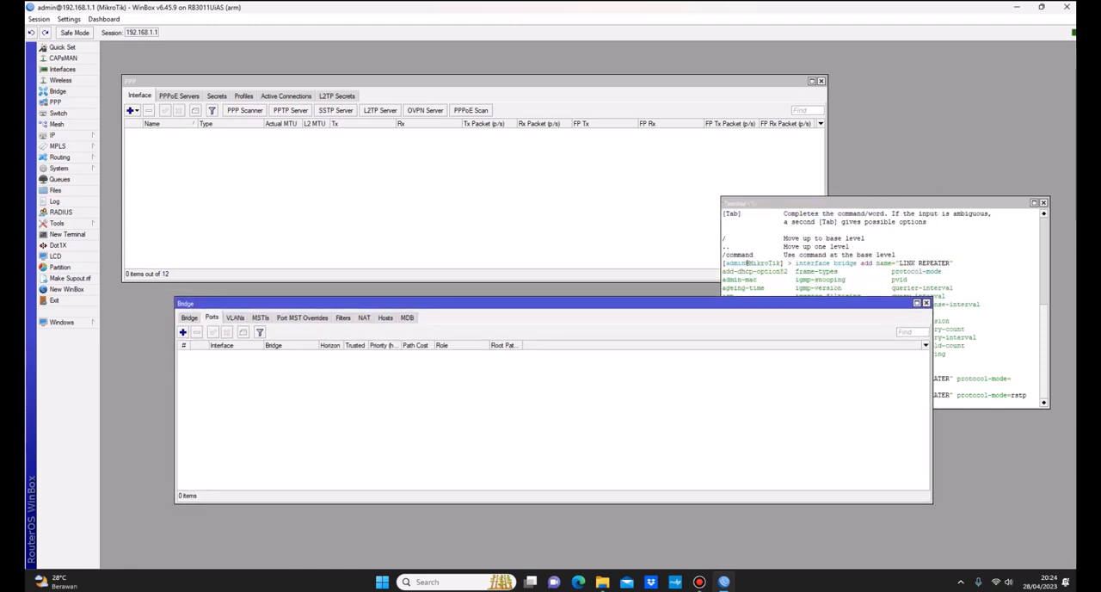
drag(860, 202, 849, 130)
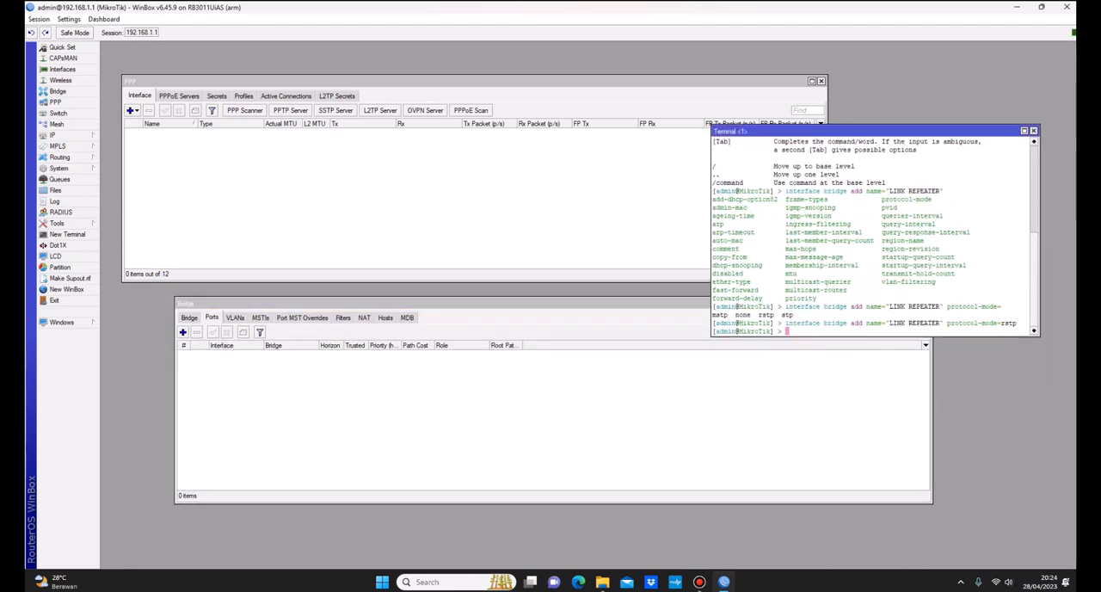
drag(550, 303, 483, 309)
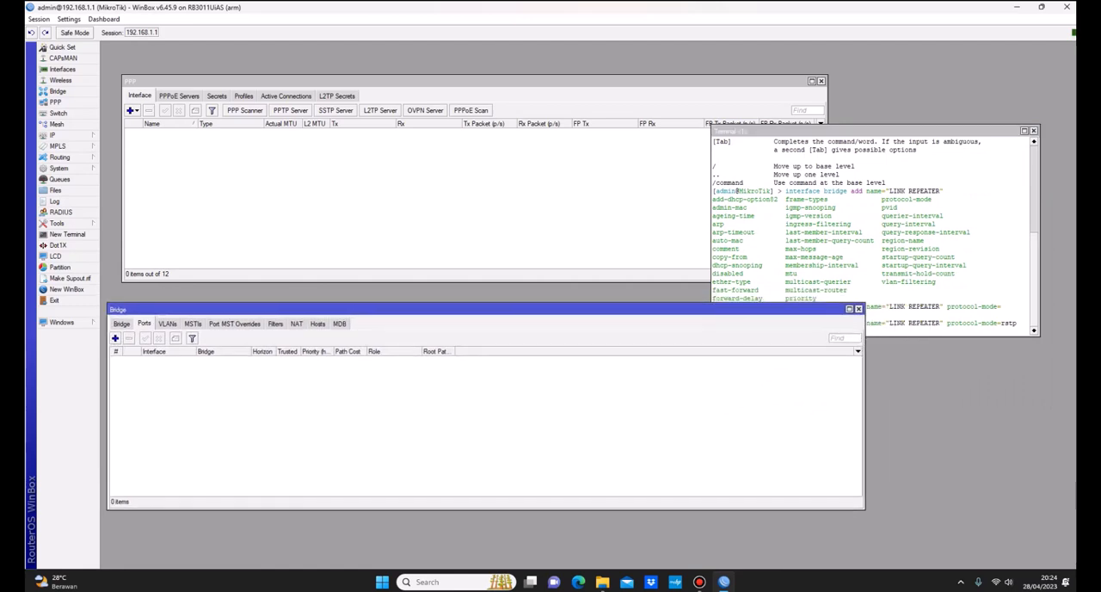
drag(860, 130, 892, 89)
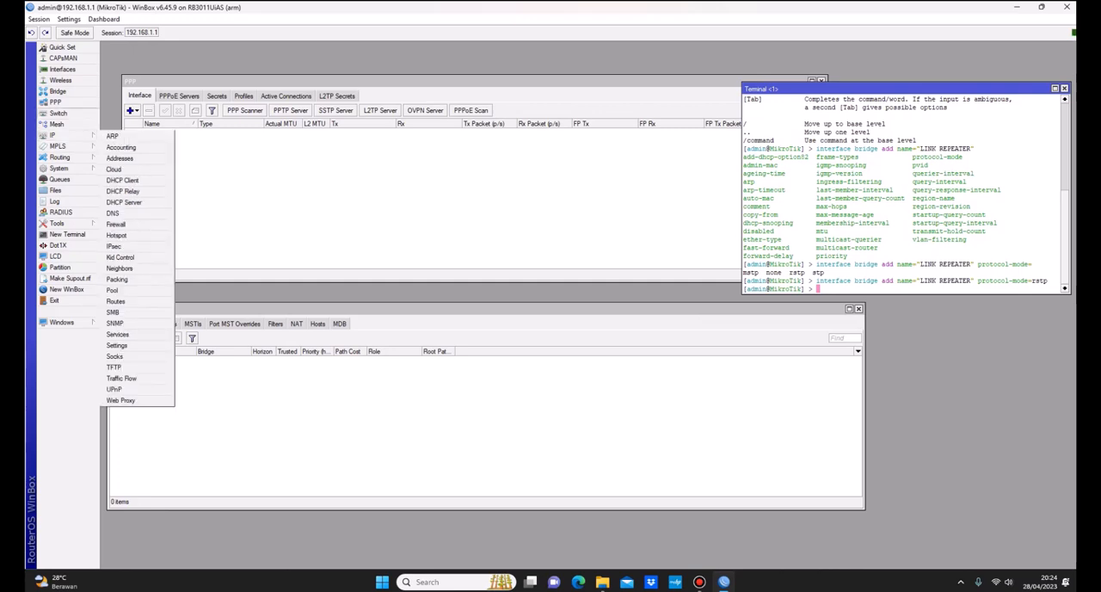
Step: Rename the ether10 interface to "ether10-Link REPEATER" in the interface list
click(62, 69)
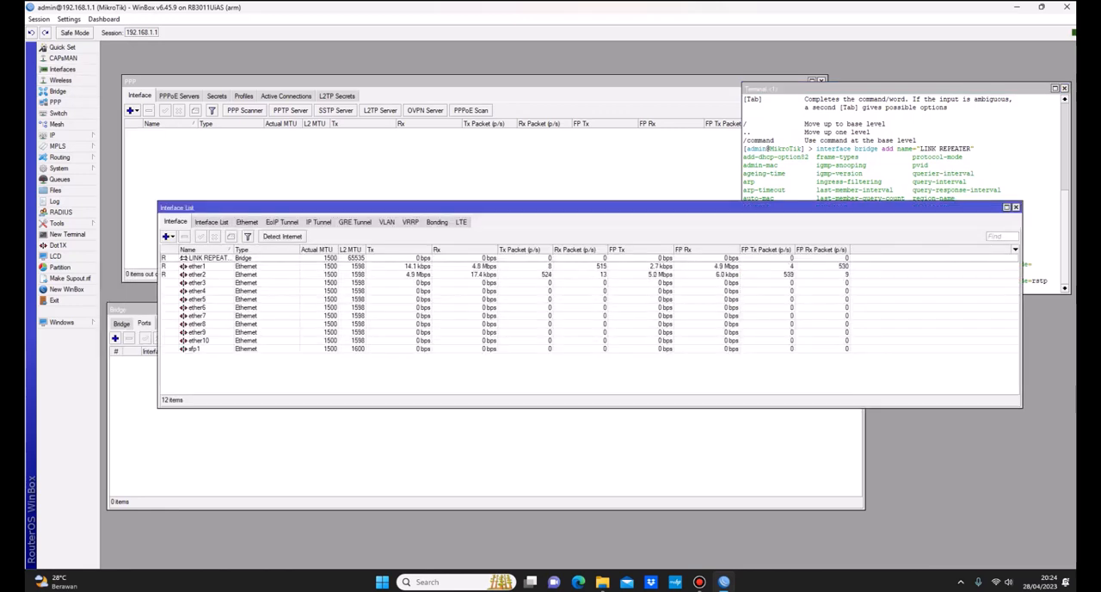
click(198, 316)
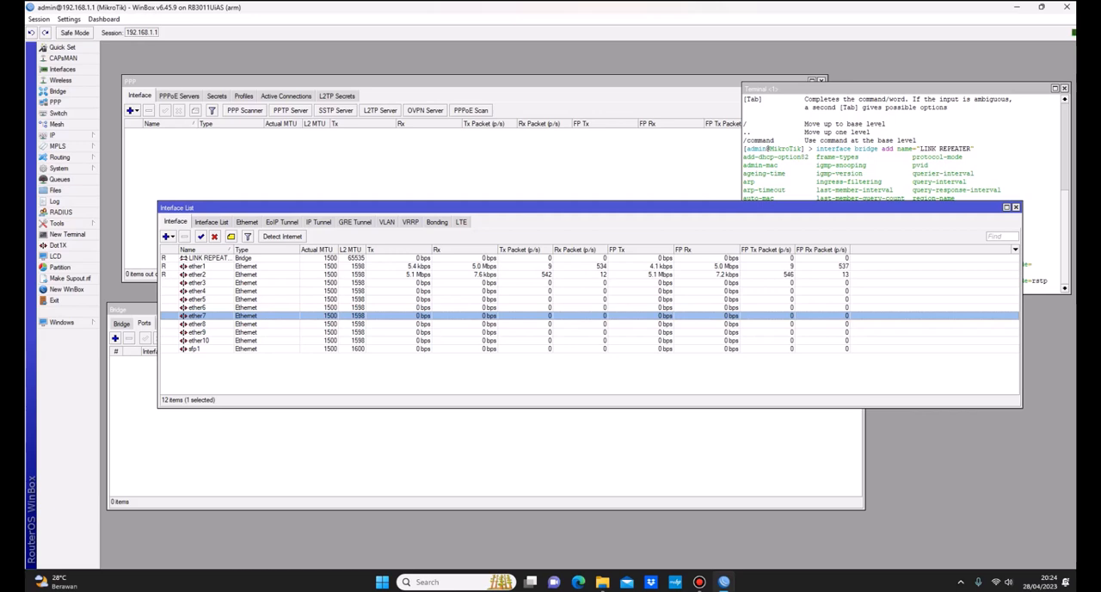
double_click(199, 341)
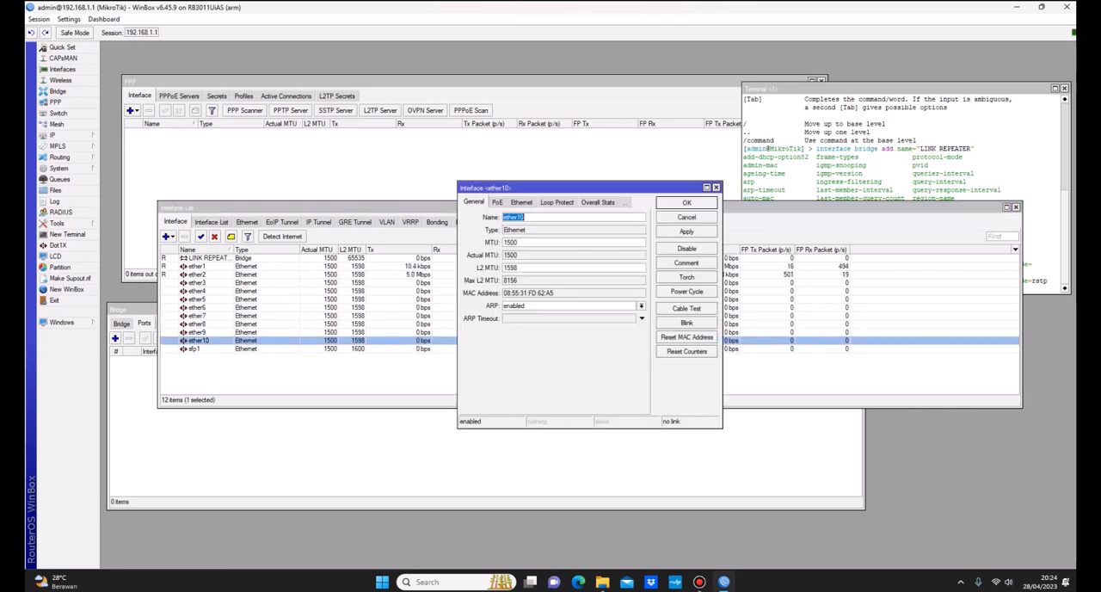
click(525, 217)
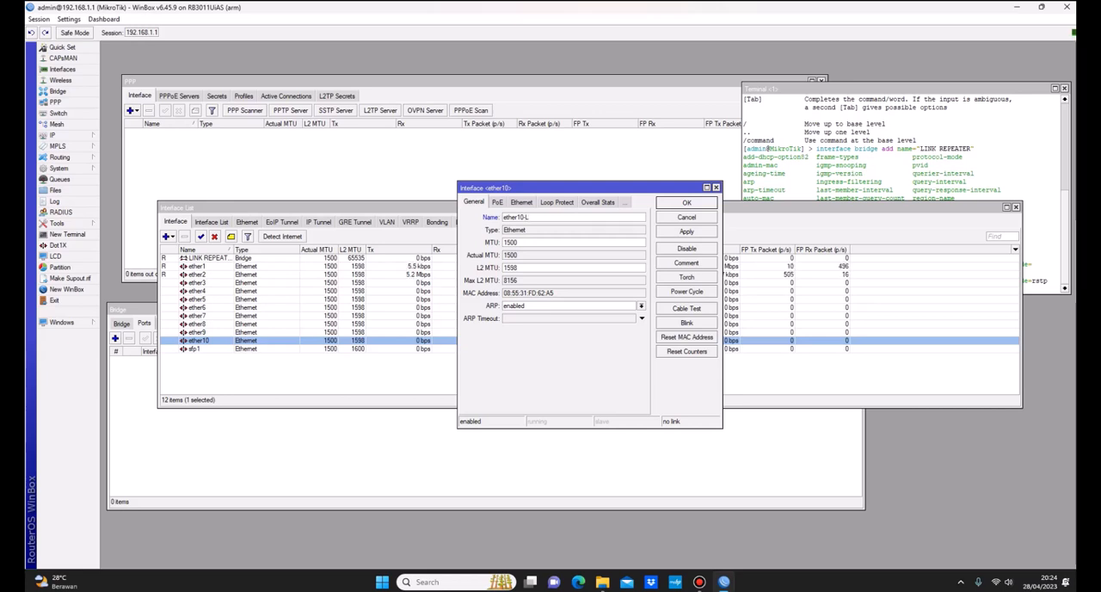
text(-Ling)
key(BackSpace)
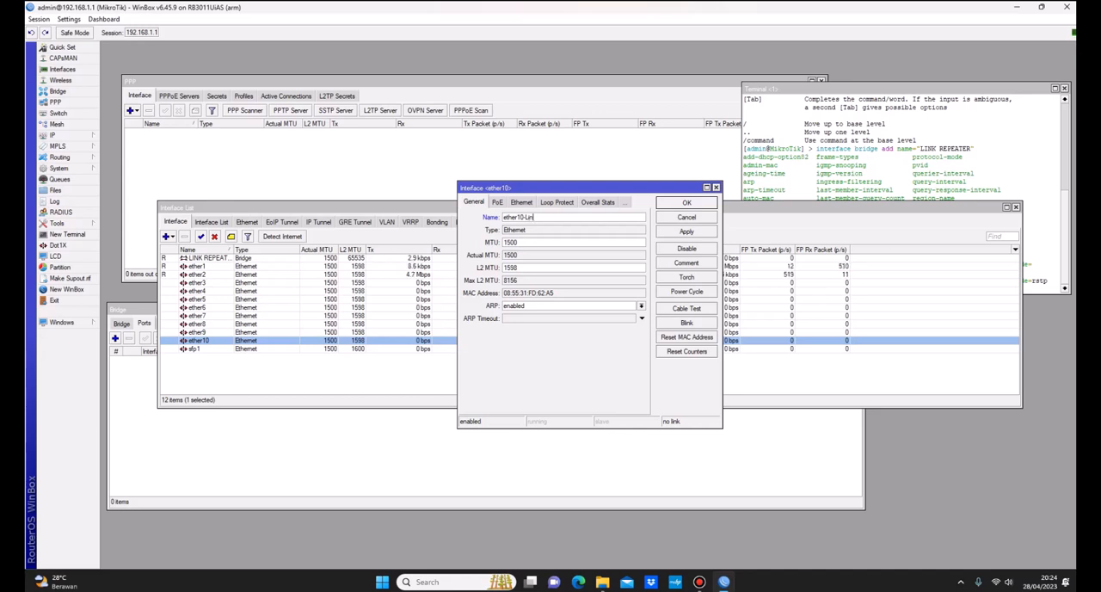
text(k)
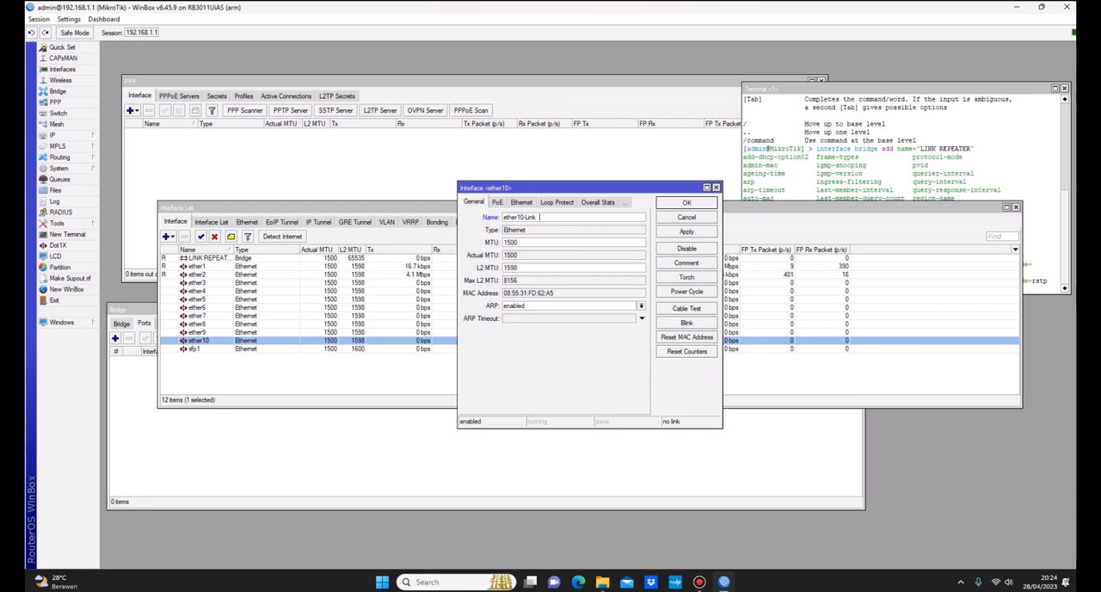
text( REPEATER)
click(687, 231)
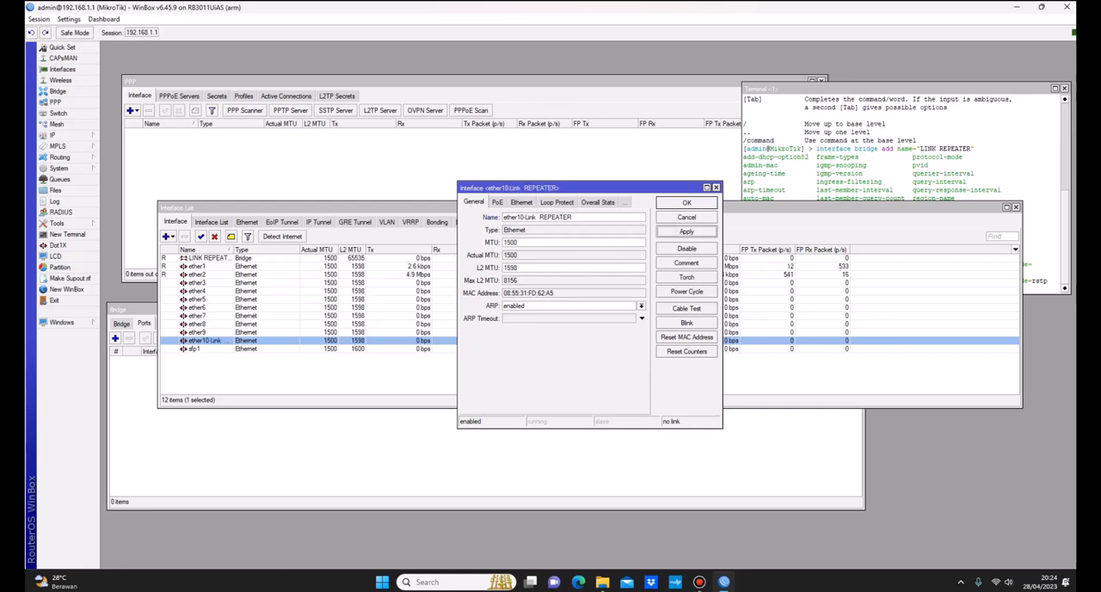
click(686, 202)
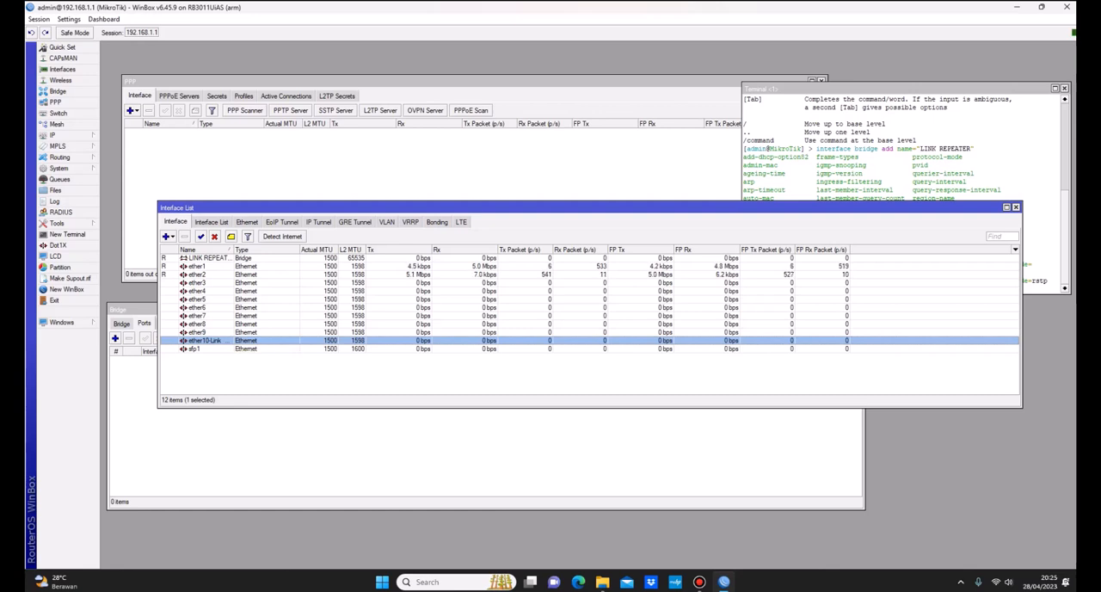
Step: Rearrange the open windows and show a new bridge port form above the empty ports list for reference
drag(430, 207, 451, 221)
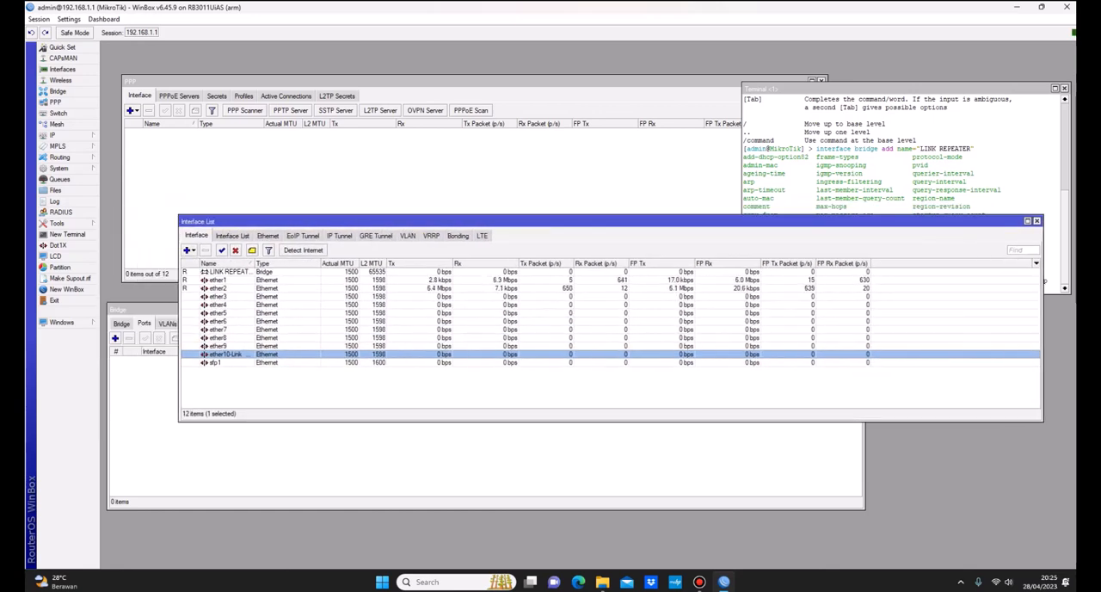
click(464, 80)
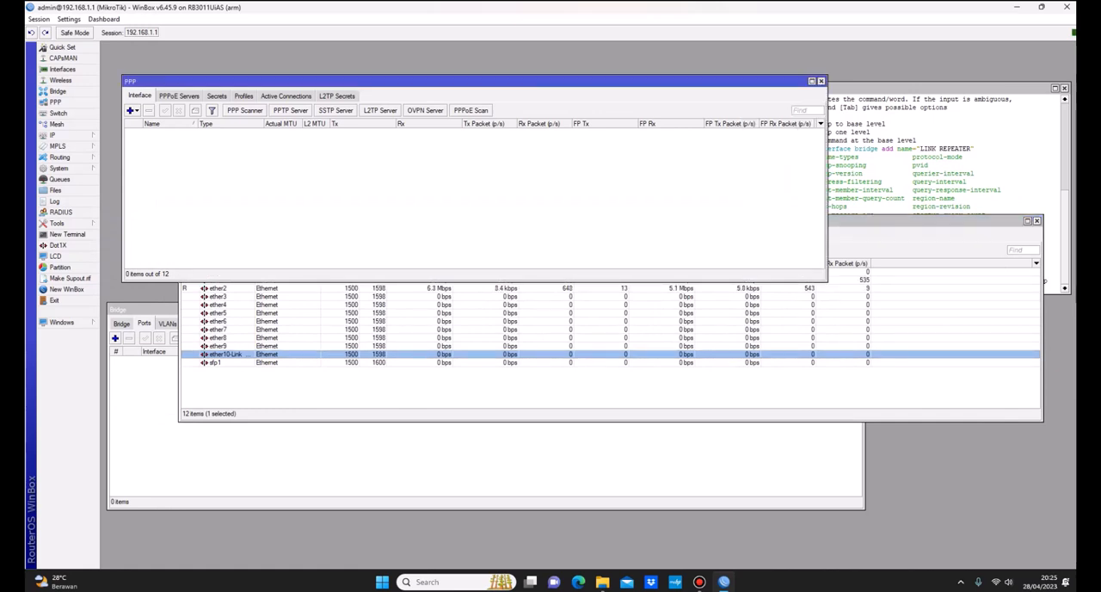
click(482, 465)
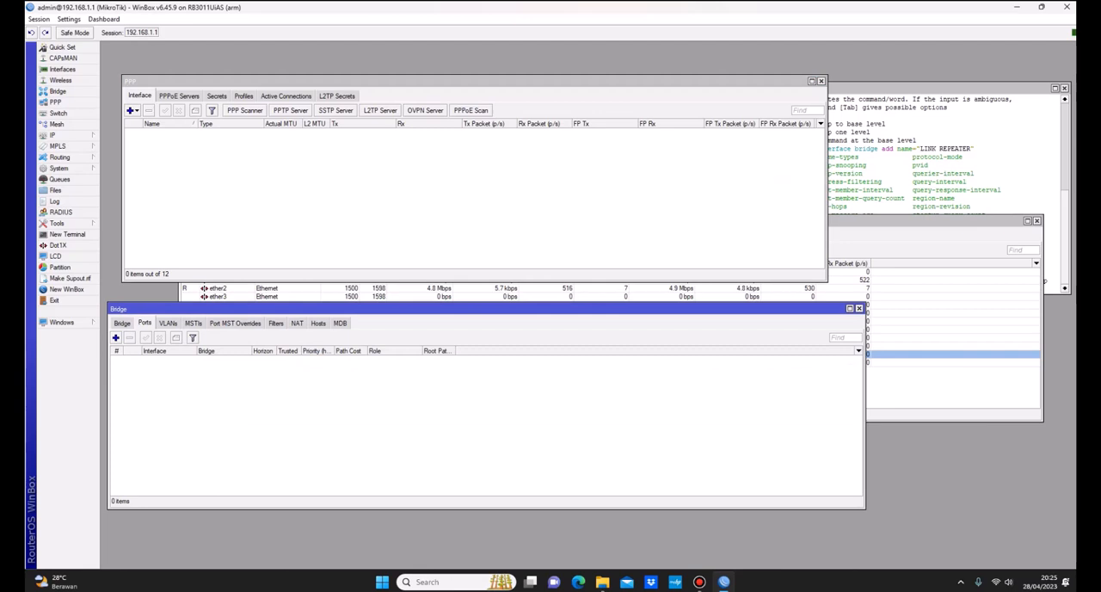
click(115, 337)
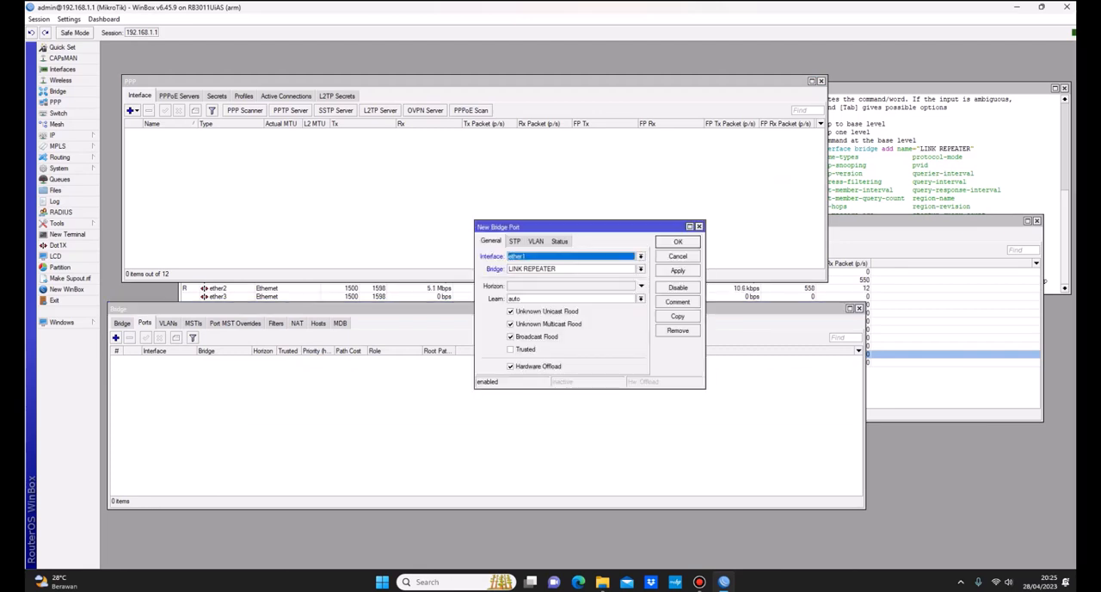
drag(559, 227, 440, 217)
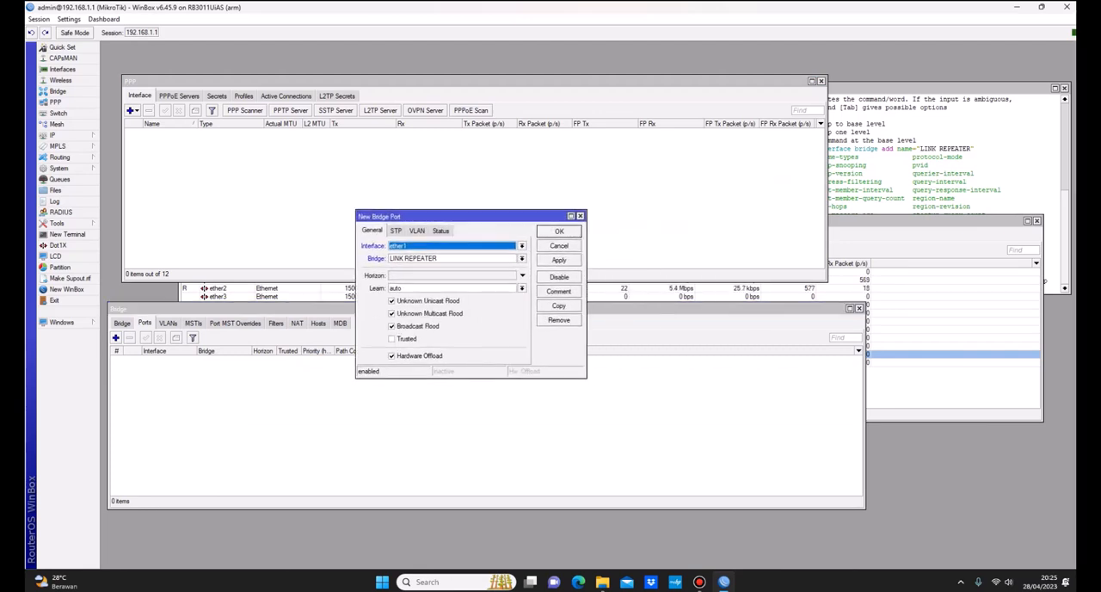
Step: Begin a terminal command "interface bridge port add" with the interface set to "ether10-Link REPEATER"
click(937, 154)
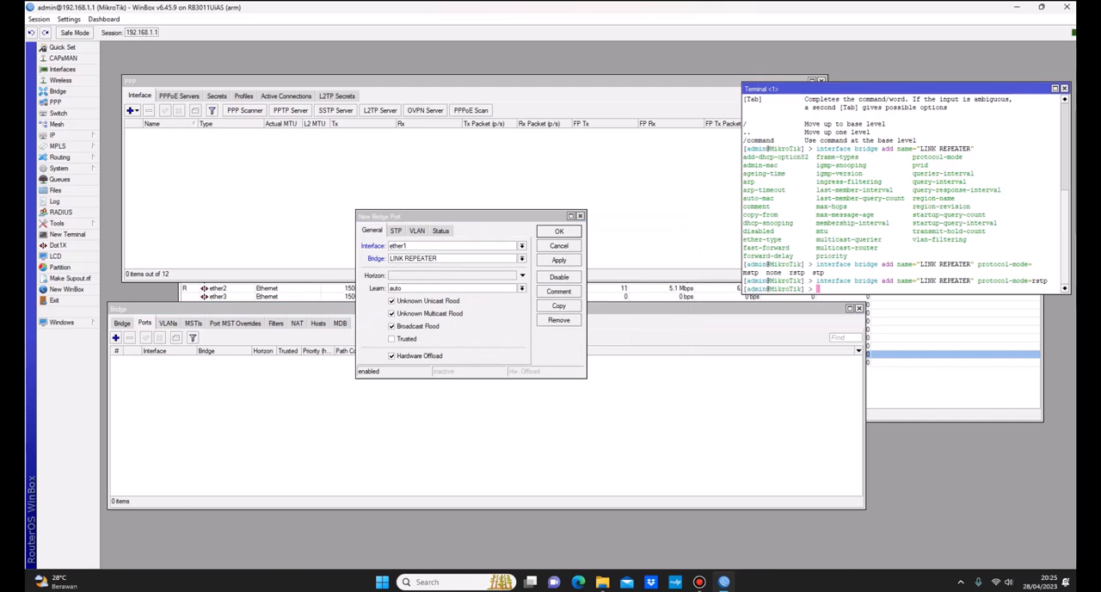
text(interface bridge port add )
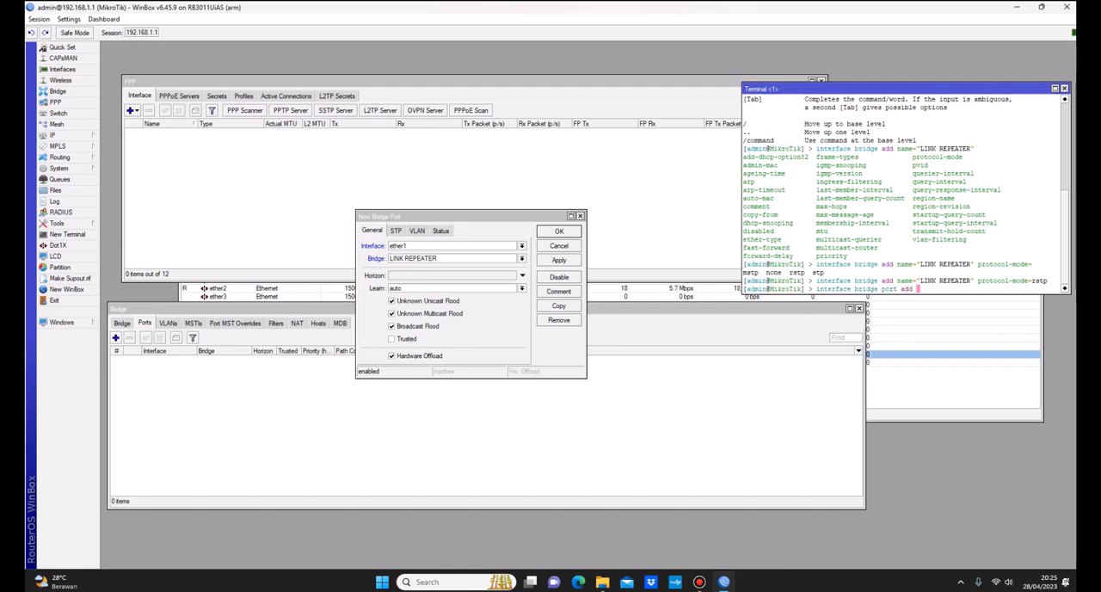
text(inte)
key(Tab)
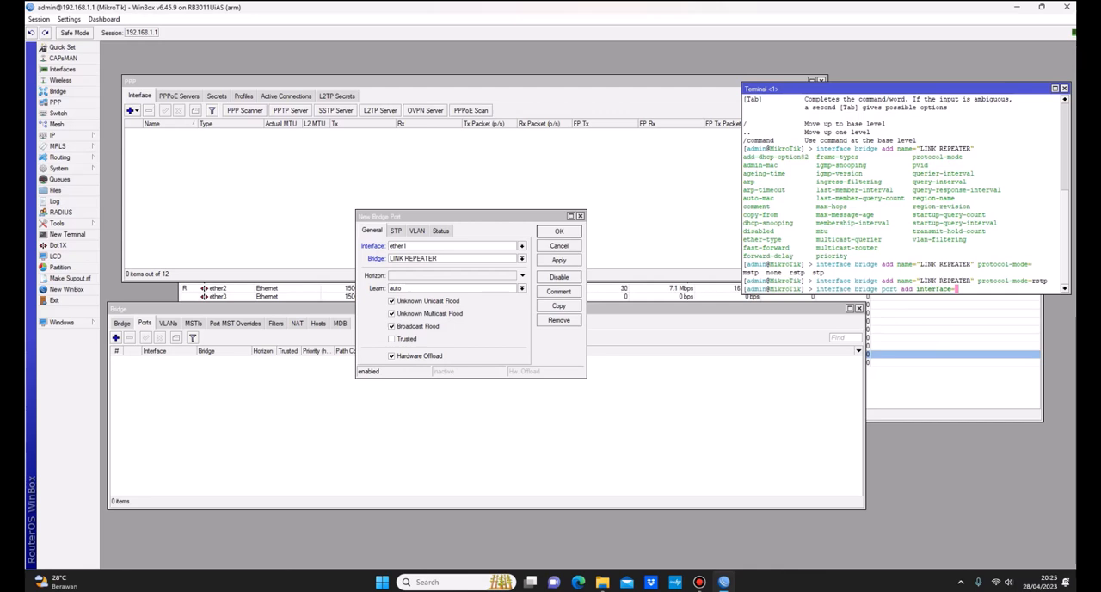
text(ether10)
key(Tab)
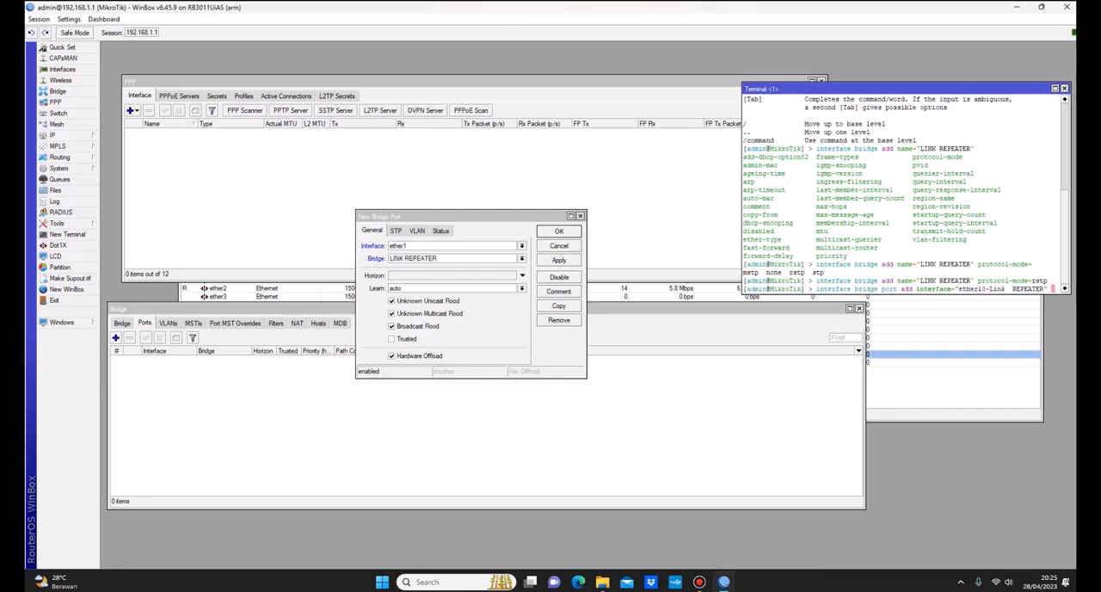
Step: Complete the port command with bridge="LINK REPEATER" and run it
text(bridge=)
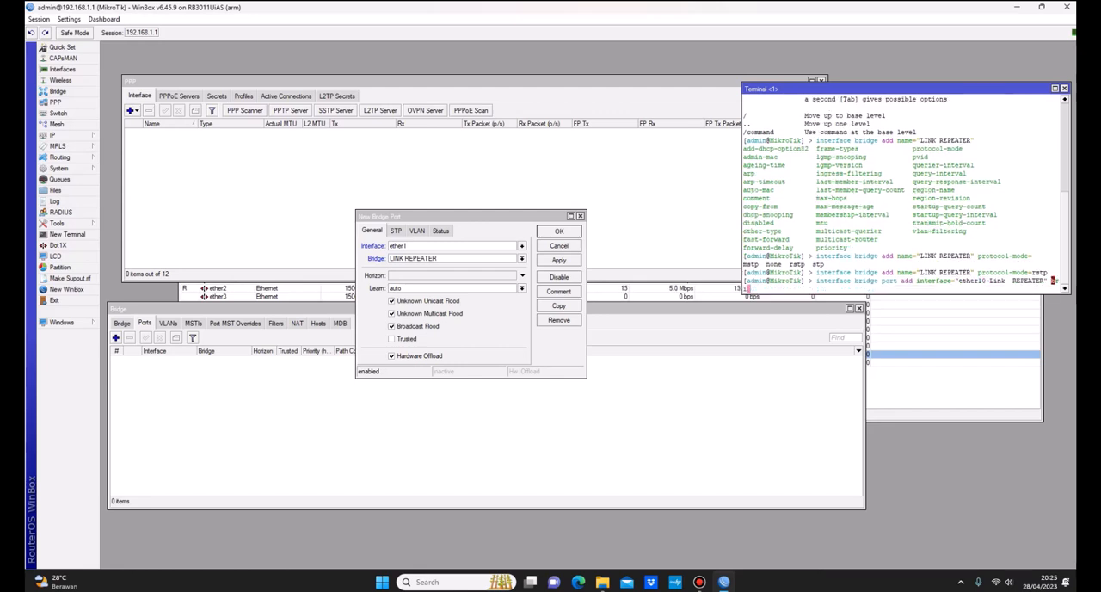
key(Tab)
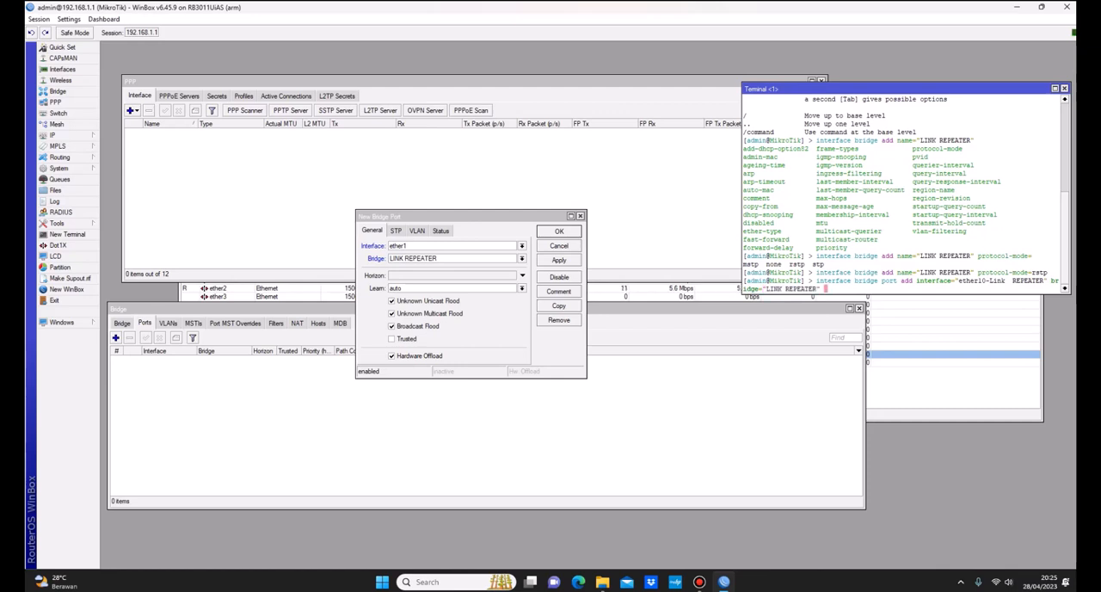
key(Return)
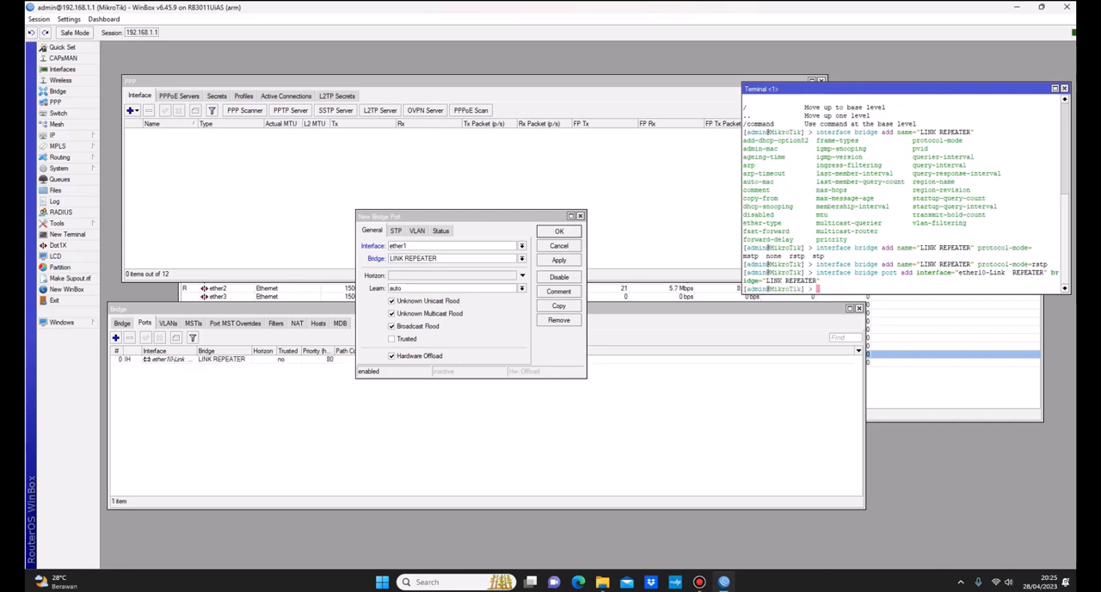
Step: Check the ether10 entry in the bridge ports list, and close every window except the terminal without saving the new port form
click(221, 359)
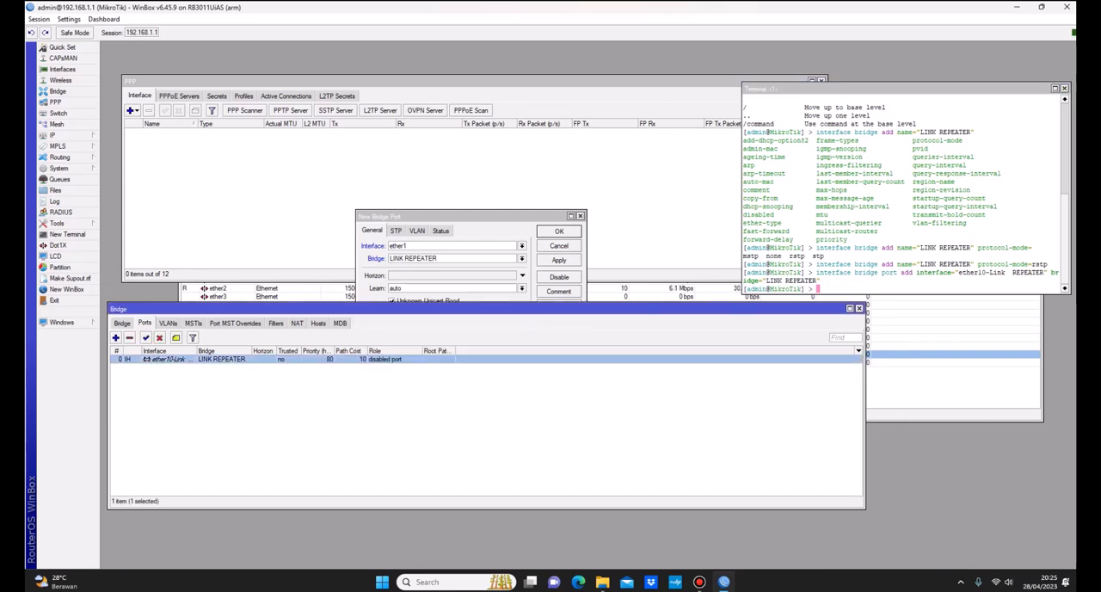
drag(486, 309, 500, 308)
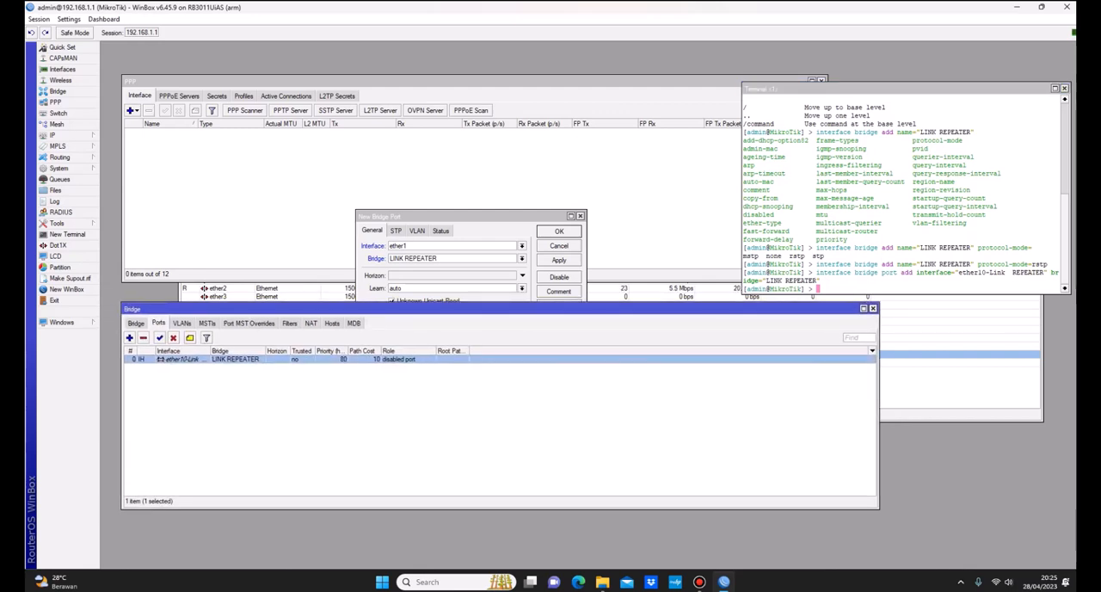
click(469, 216)
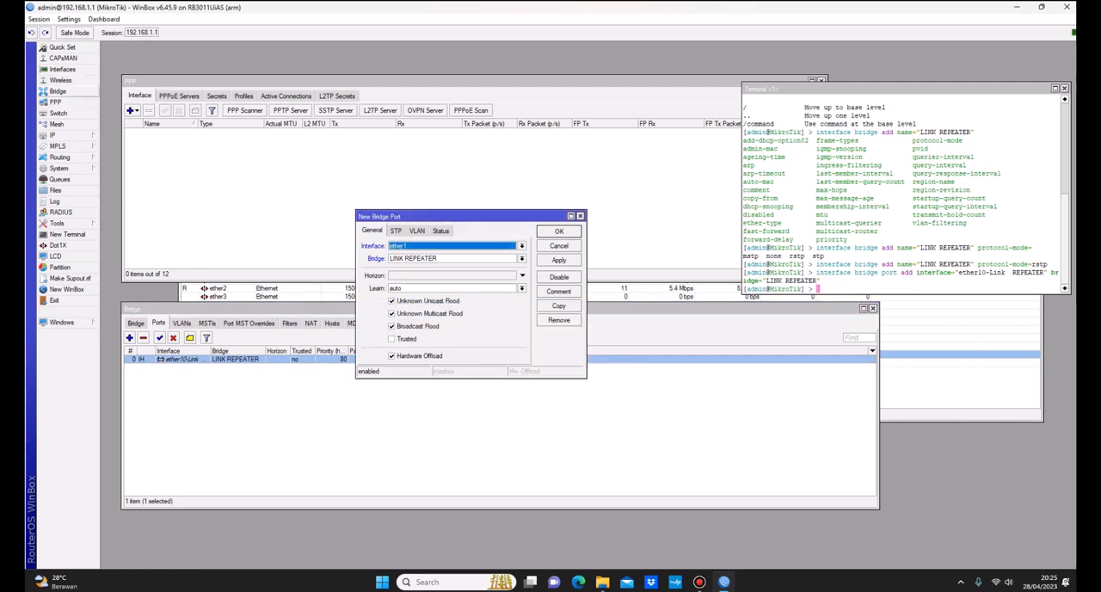
click(57, 102)
key(Escape)
key(Escape)
key(Escape)
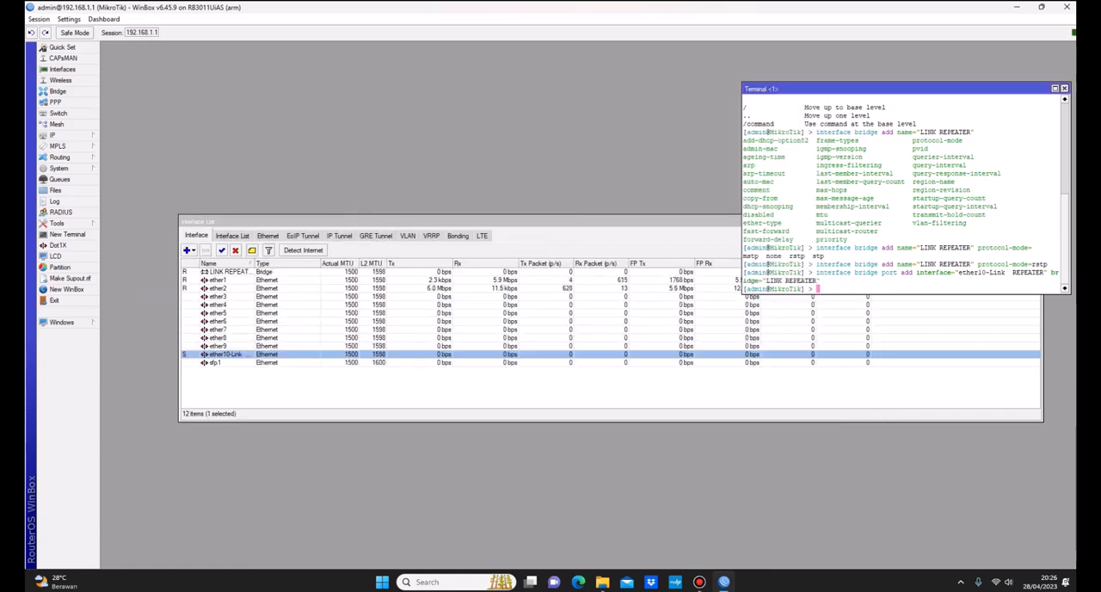
key(Escape)
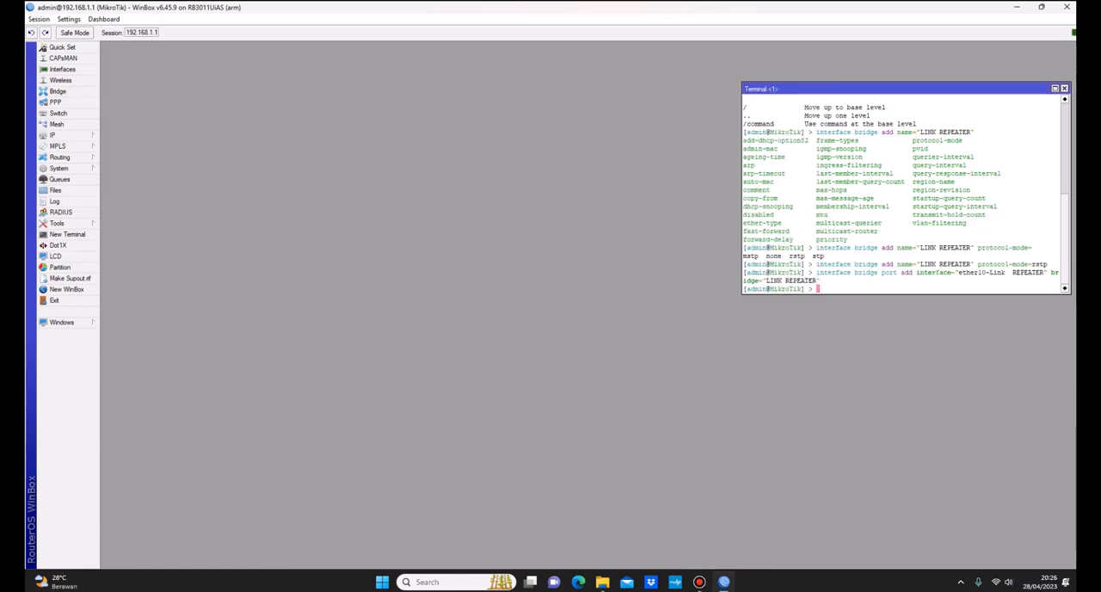
Step: Open the PPP window and review the L2TP server settings, closing them without changes
click(55, 102)
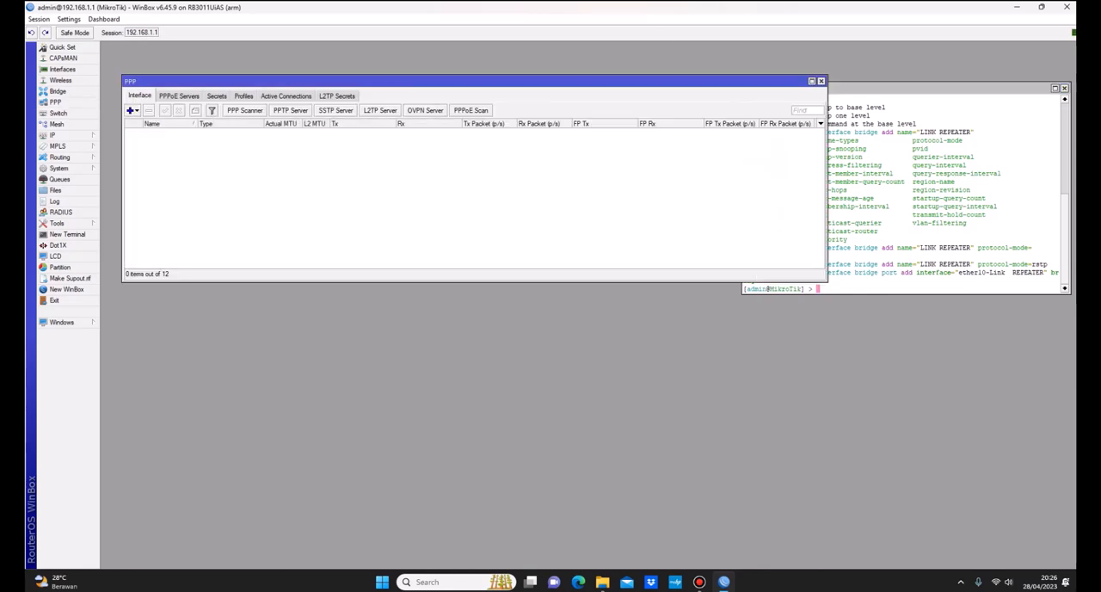
drag(475, 75, 471, 220)
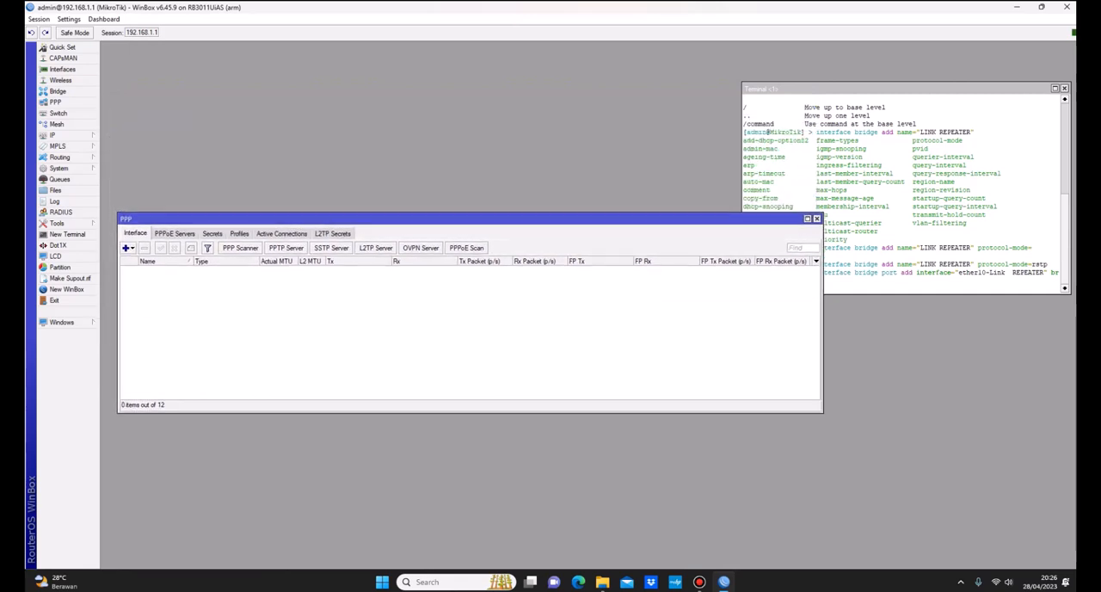
click(376, 248)
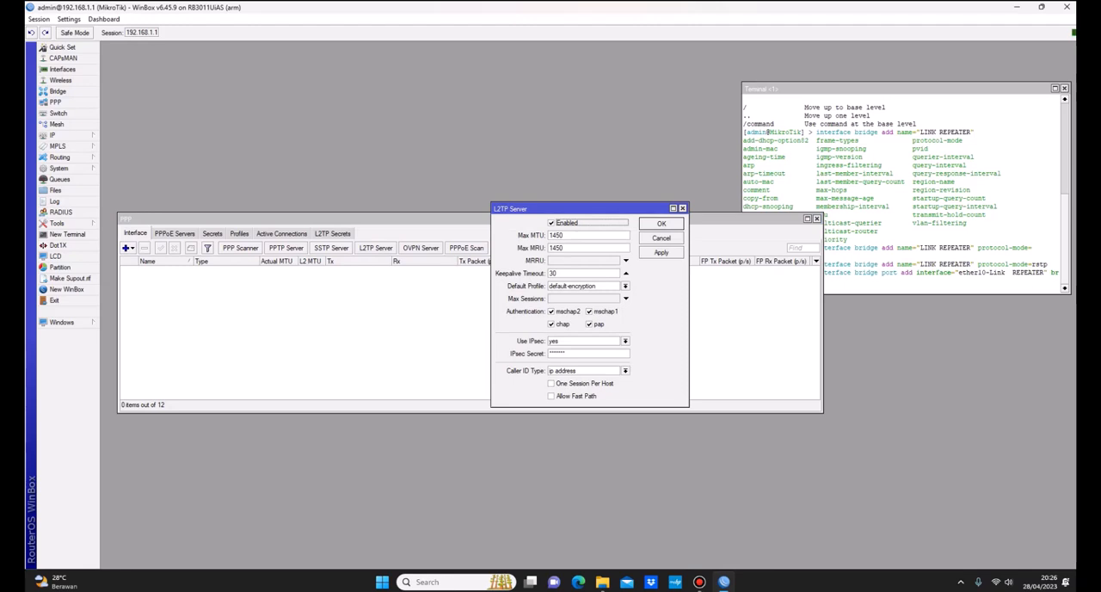
key(Escape)
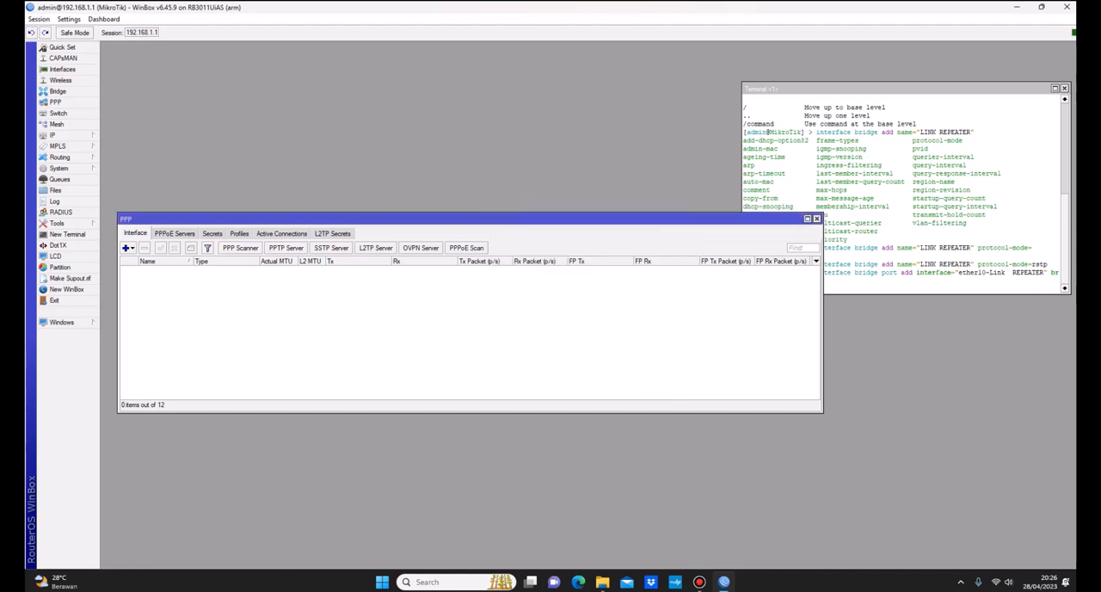
Step: Show the PPP profiles list and move the Terminal window out of its way
click(240, 234)
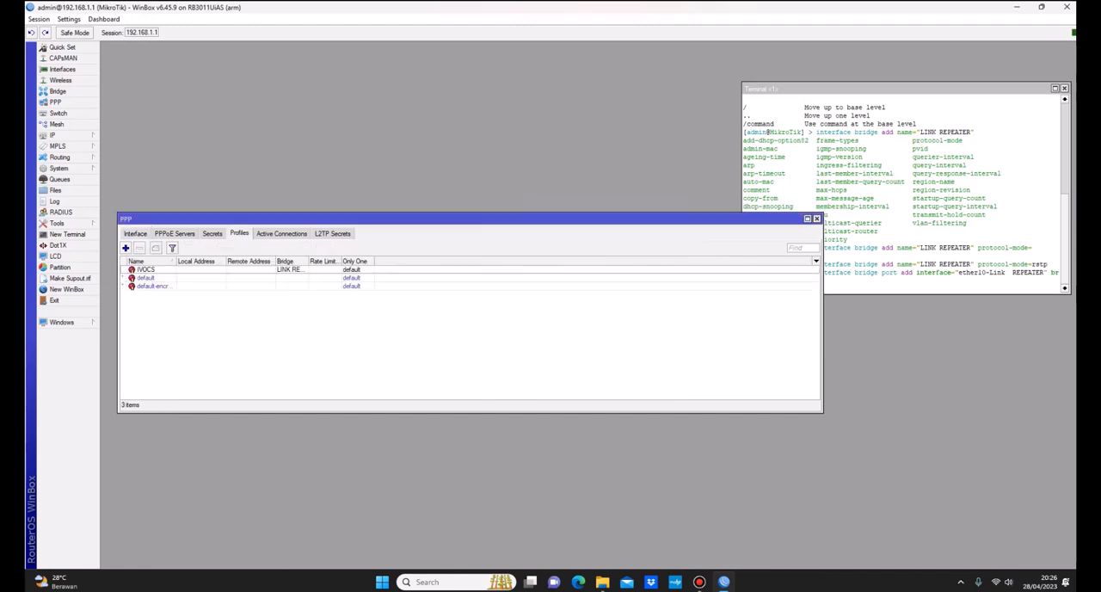
click(895, 89)
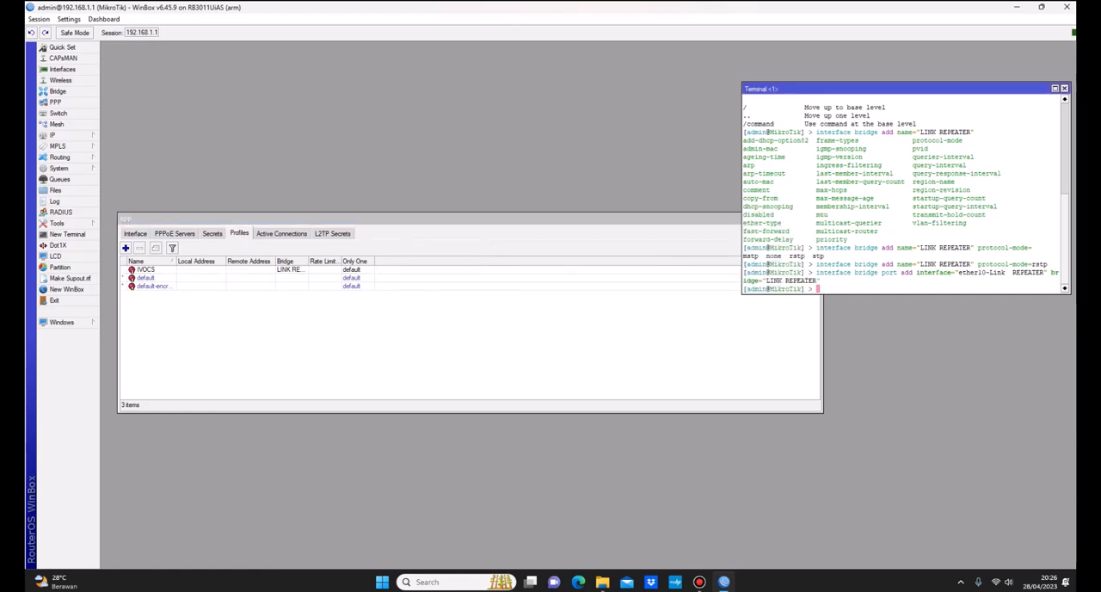
drag(895, 89, 932, 97)
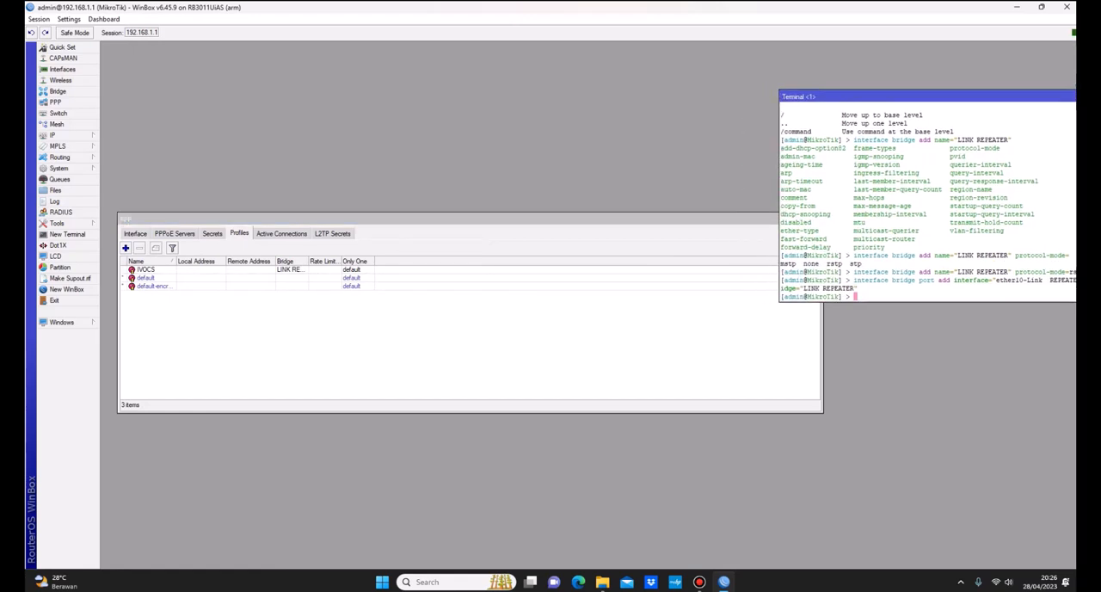
click(482, 219)
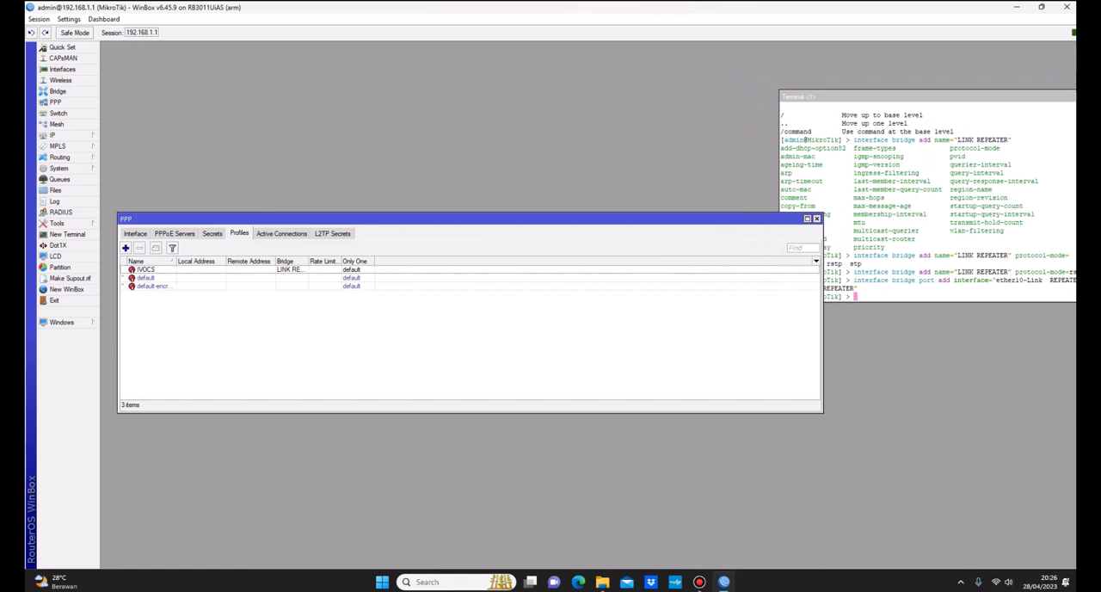
Step: Start a new PPP profile and name it "Bridge Repeater"
click(125, 248)
drag(585, 180, 473, 151)
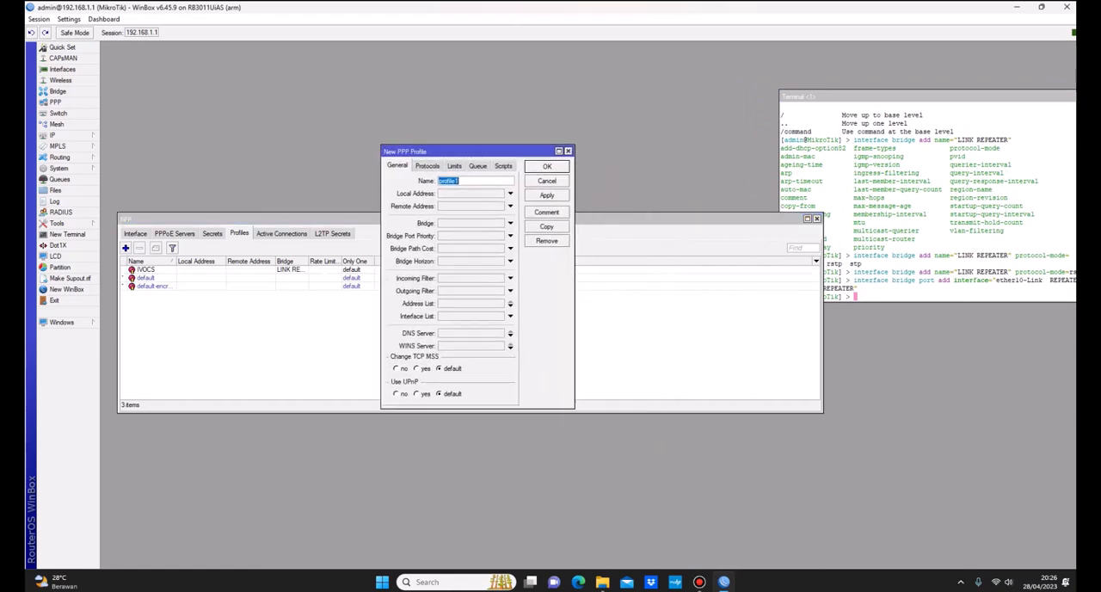
text(Bridge Repeater)
drag(477, 151, 510, 134)
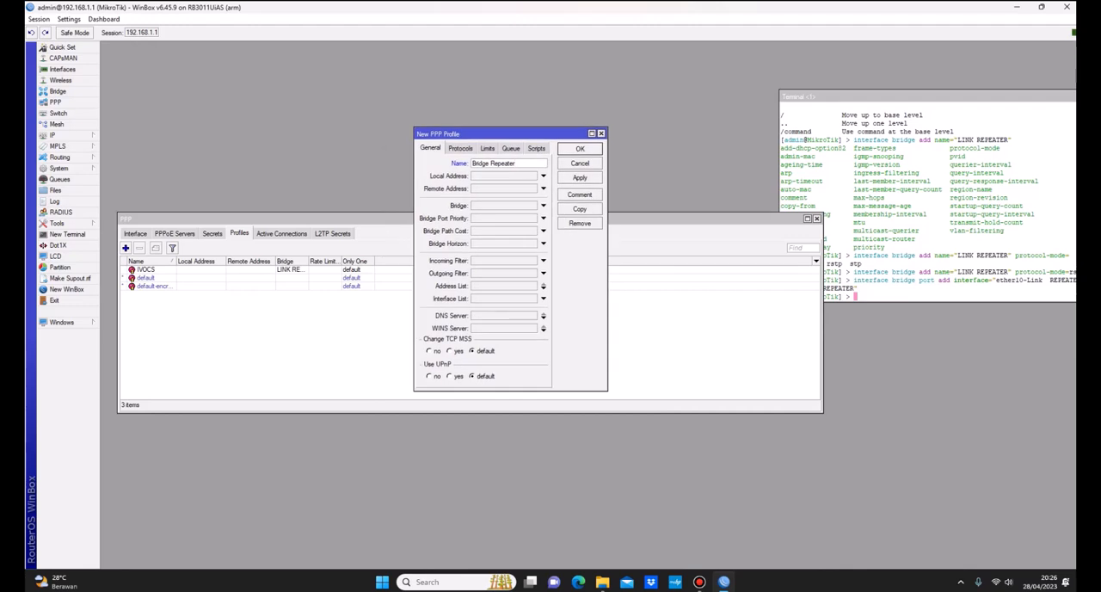
key(ctrl+a)
Step: Assign the LINK REPEATER bridge to the new PPP profile
click(544, 206)
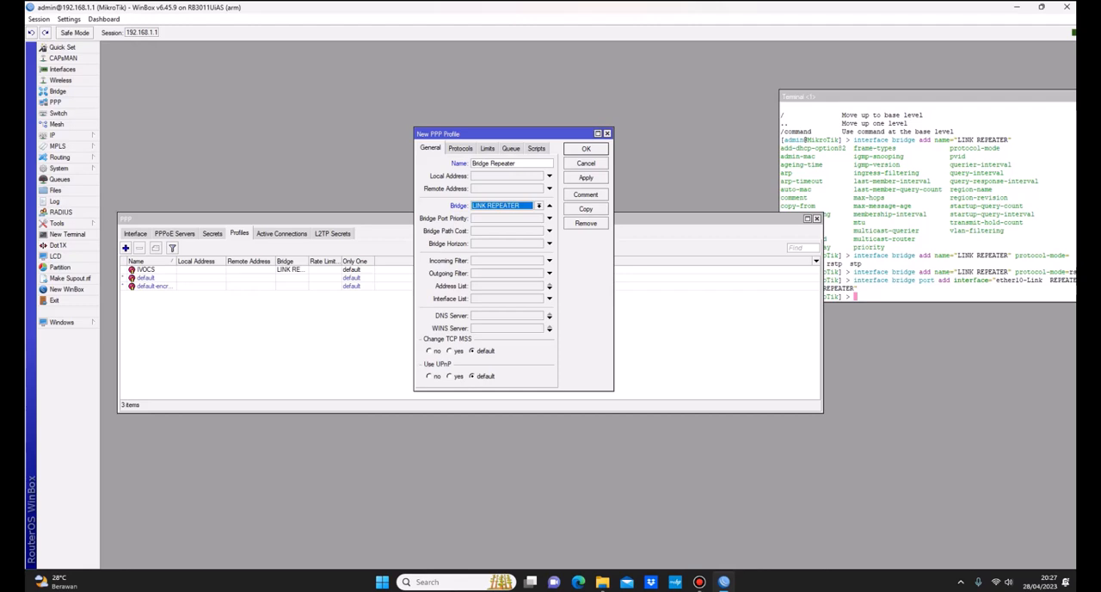
click(539, 206)
click(500, 214)
click(540, 205)
click(501, 214)
Step: Set the profile's Use Encryption option to yes and save the profile
click(461, 148)
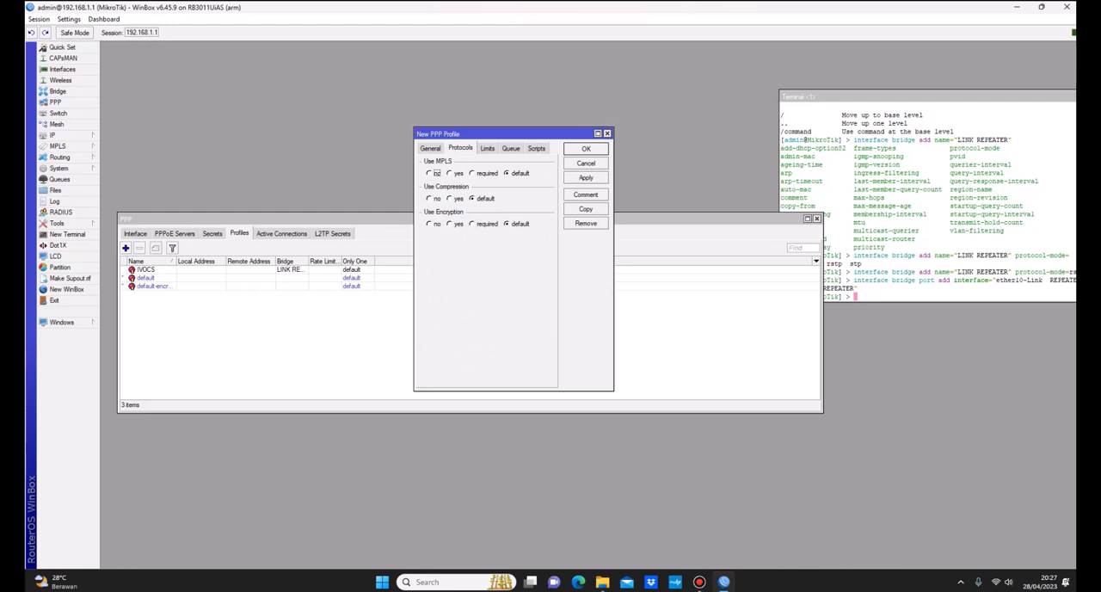
click(450, 223)
drag(482, 133, 408, 125)
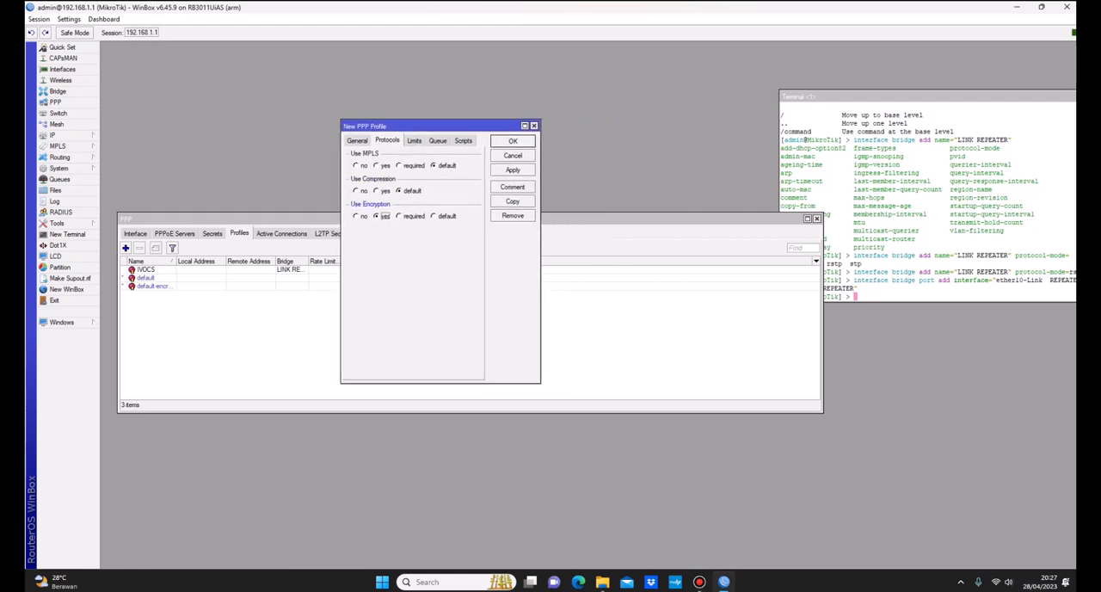
click(512, 169)
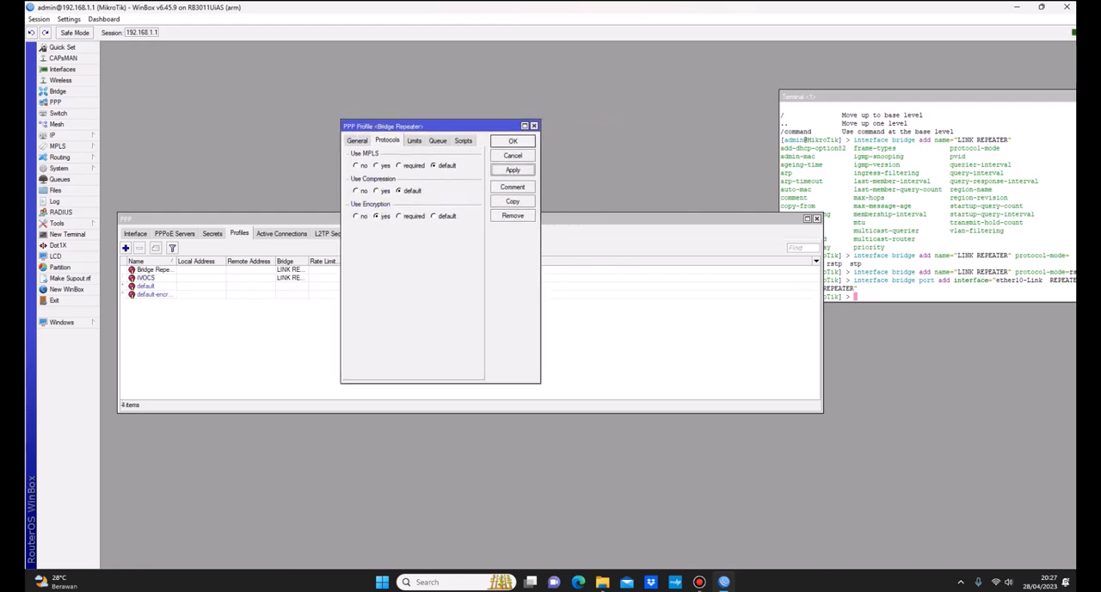
click(513, 141)
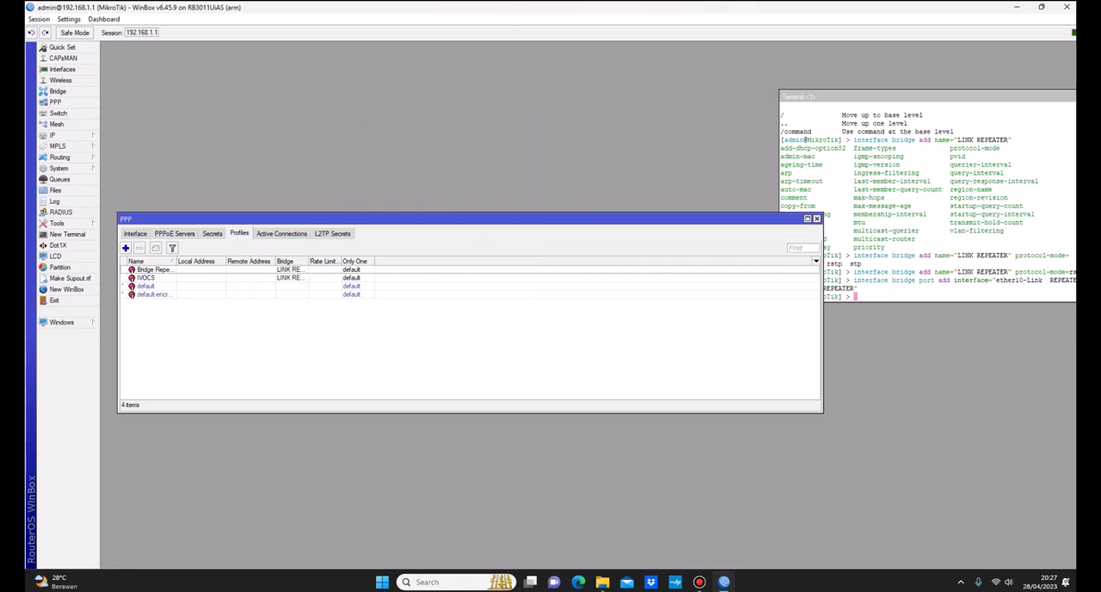
Step: Start a new PPP secret named client1 and enter its password
drag(482, 219, 515, 212)
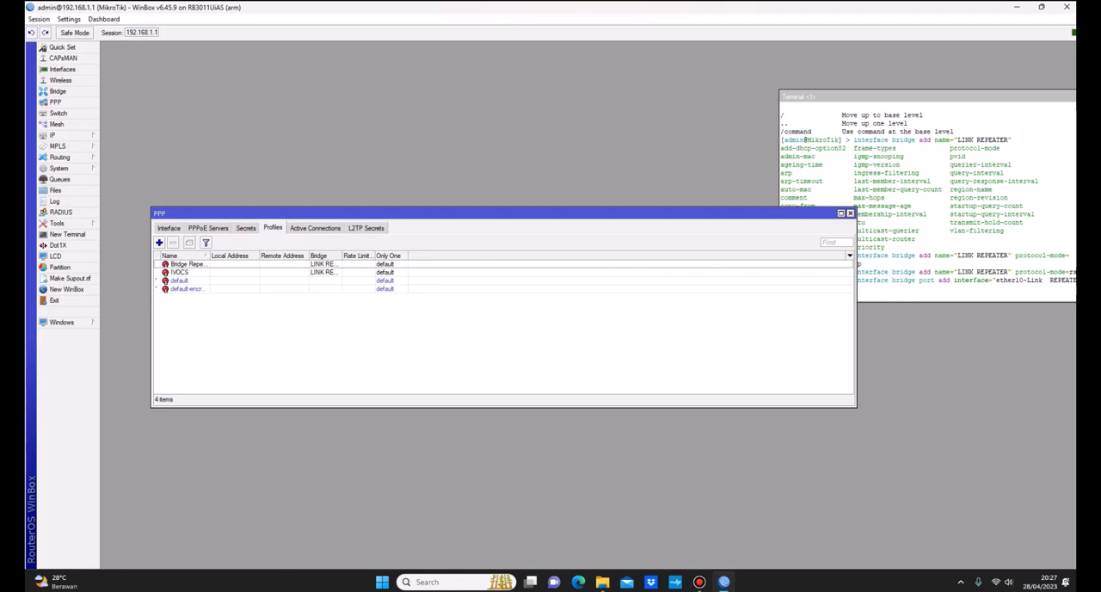
click(246, 228)
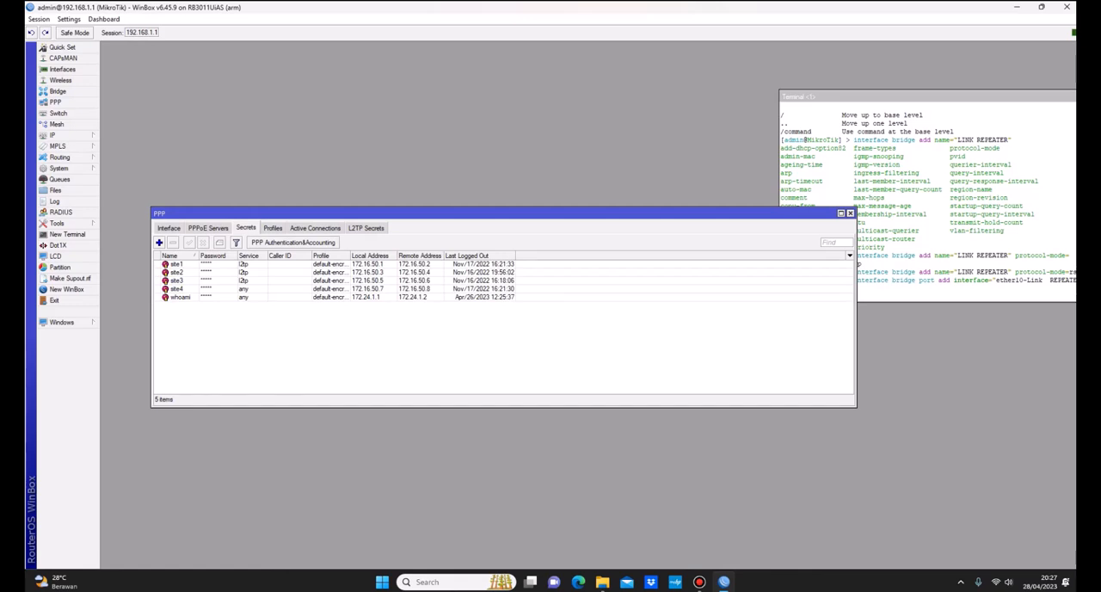
click(159, 242)
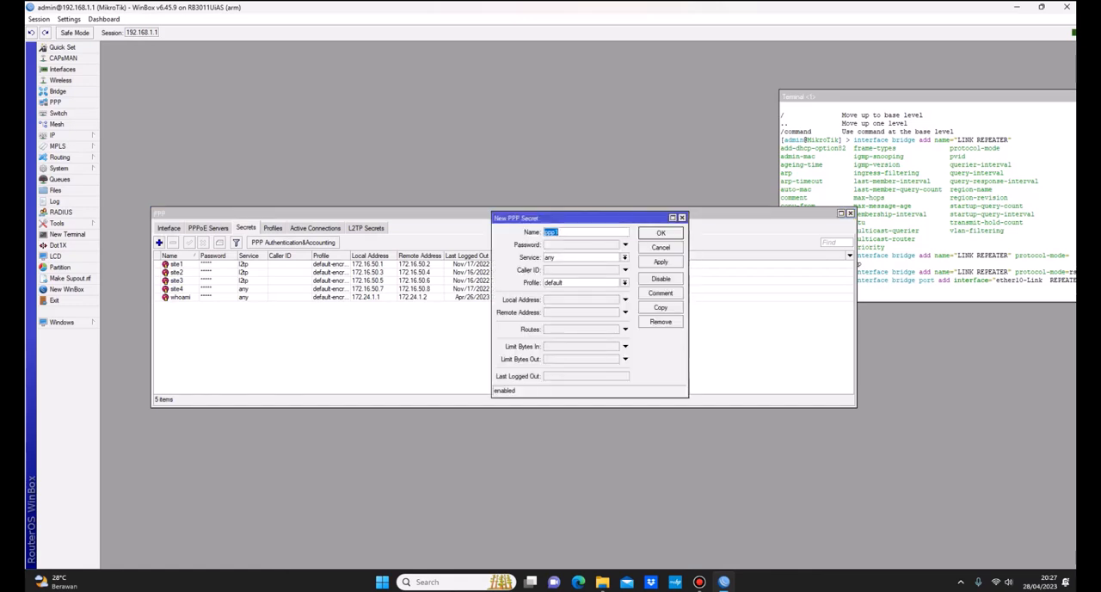
text(client1)
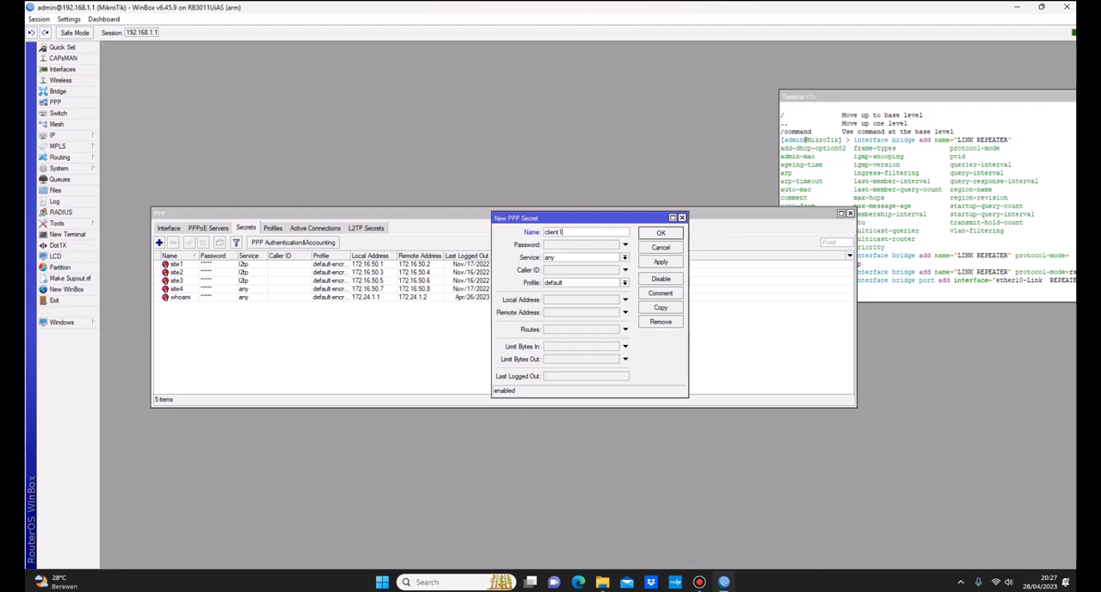
click(578, 244)
text(******)
Step: Set the client1 secret's service to l2tp and its profile to Bridge Repeater
click(624, 258)
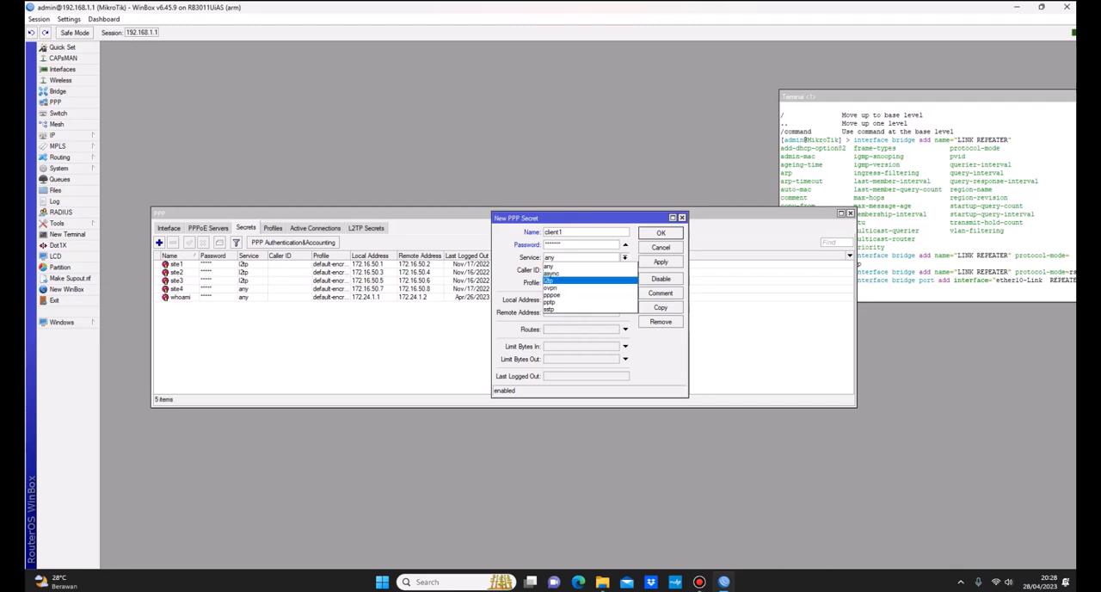
key(Return)
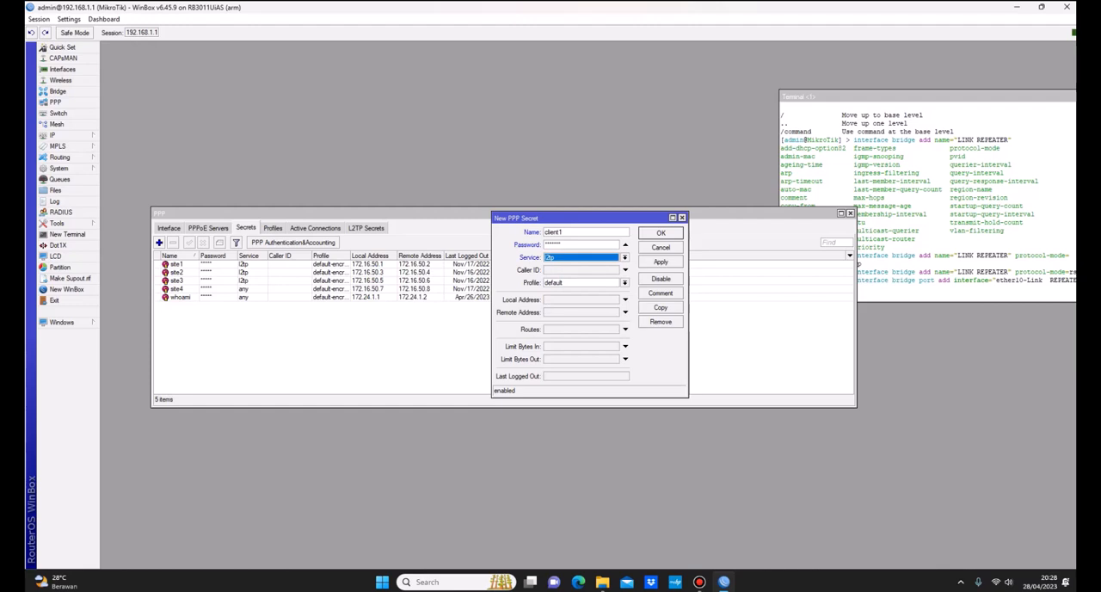
click(625, 283)
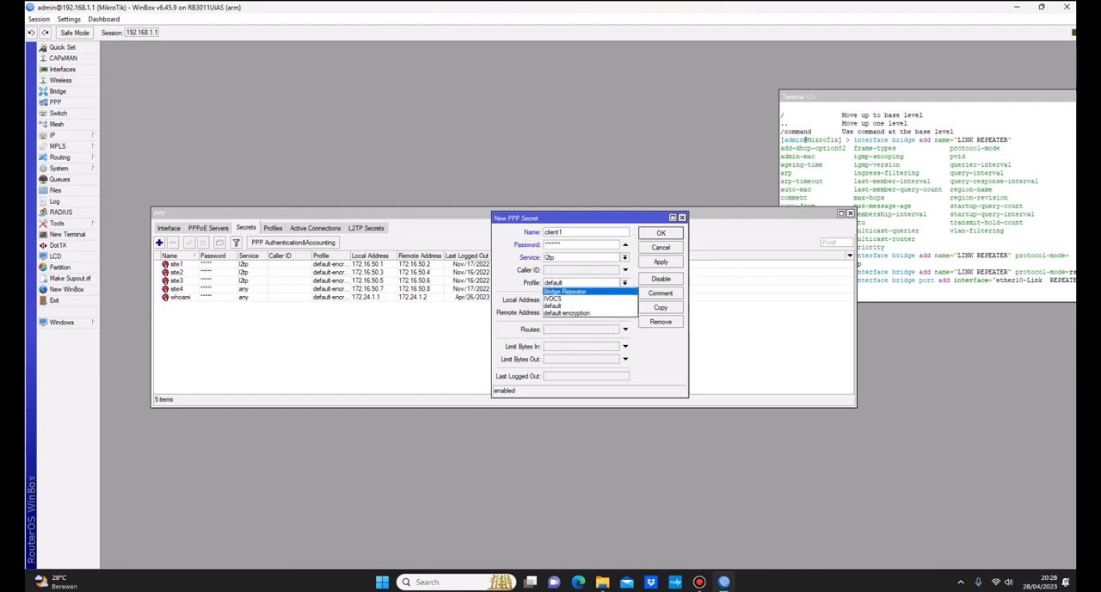
key(Return)
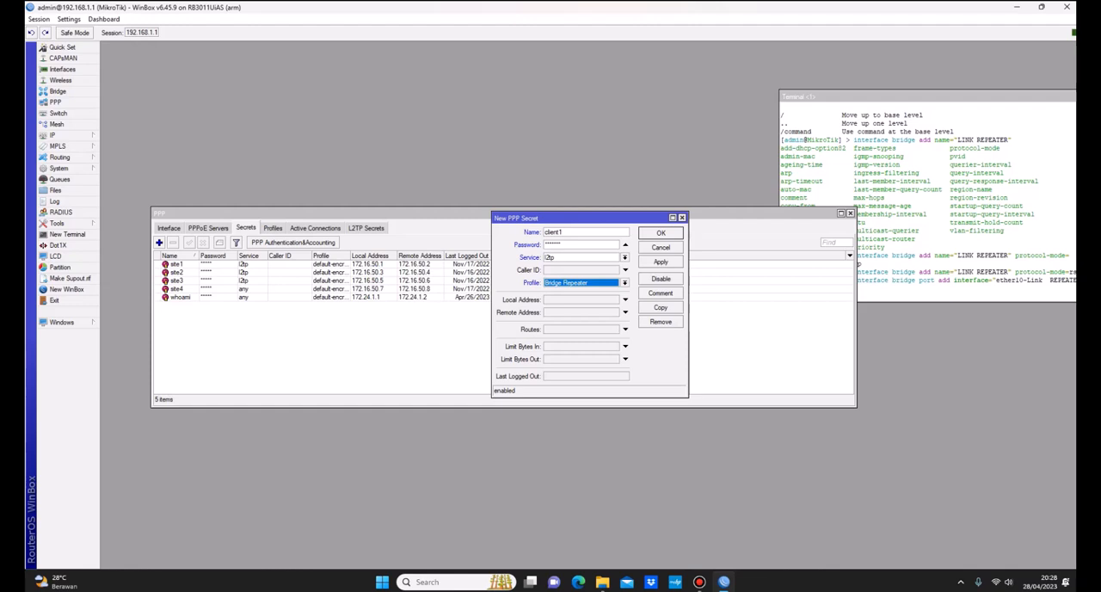
Step: Give the client1 secret local address 10.10.2.1 and remote address 10.10.2.2, and apply it
key(Tab)
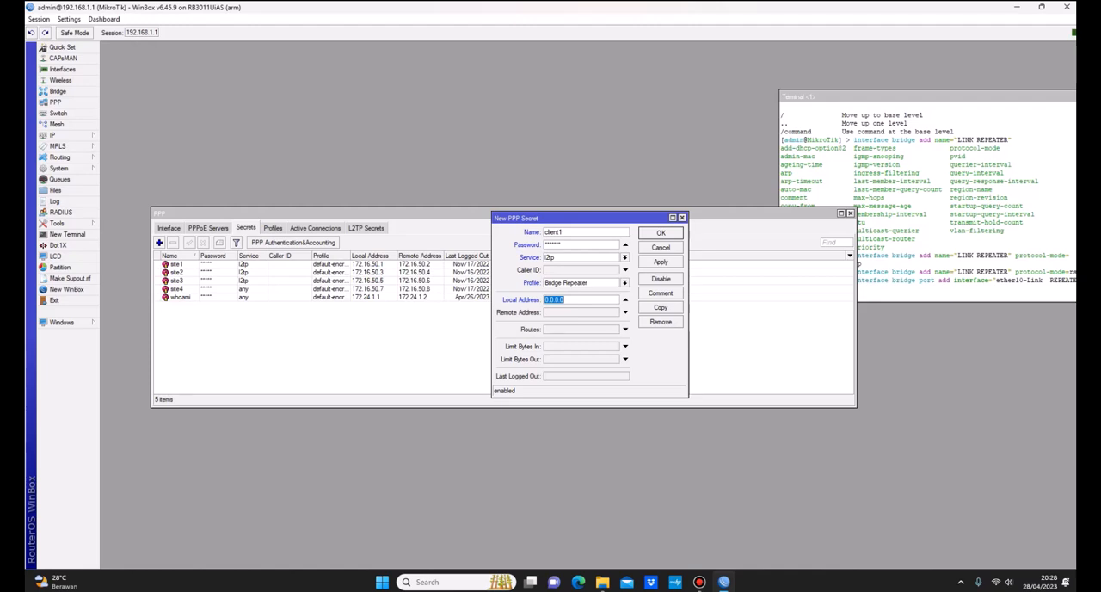
text(10.10.2.1)
key(Tab)
text(10.10.)
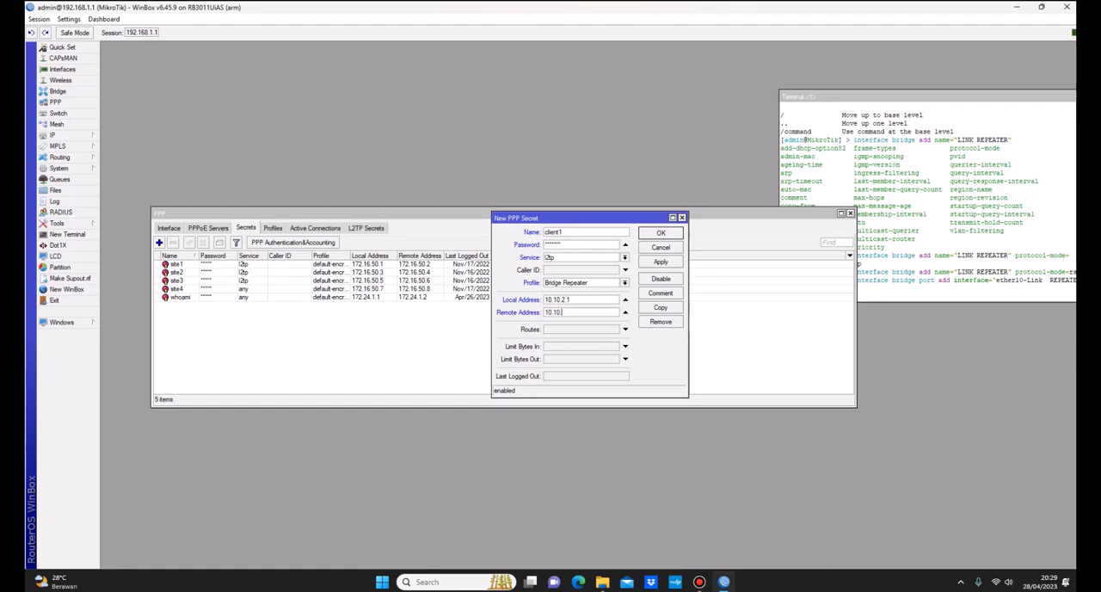
text(2.2)
click(661, 261)
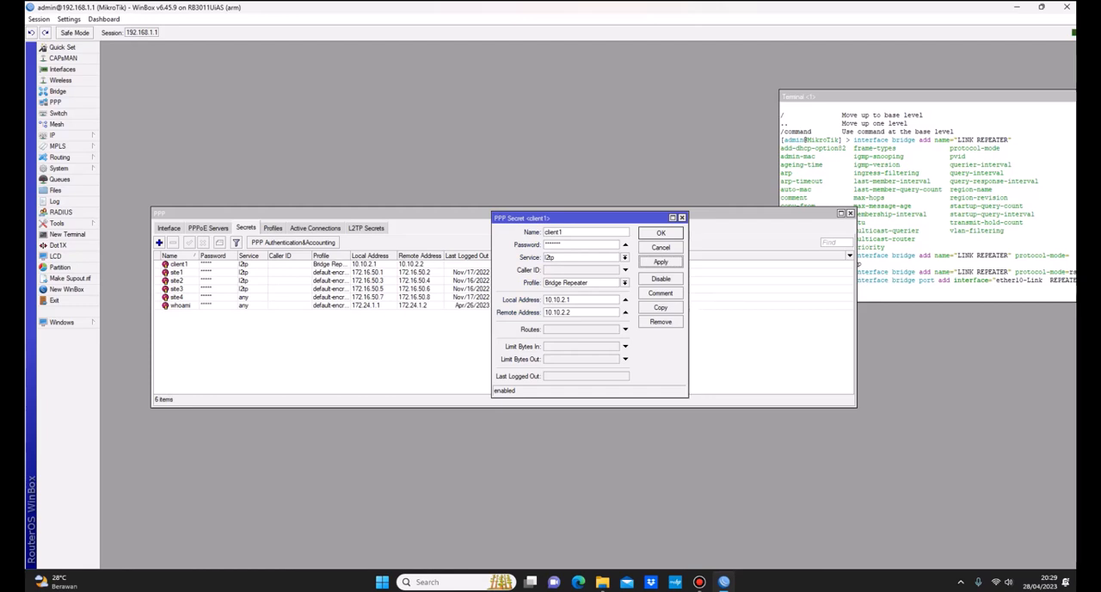
Step: Copy the client1 secret as client2 with local address 10.10.2.3 and remote address 10.10.2.4
click(660, 308)
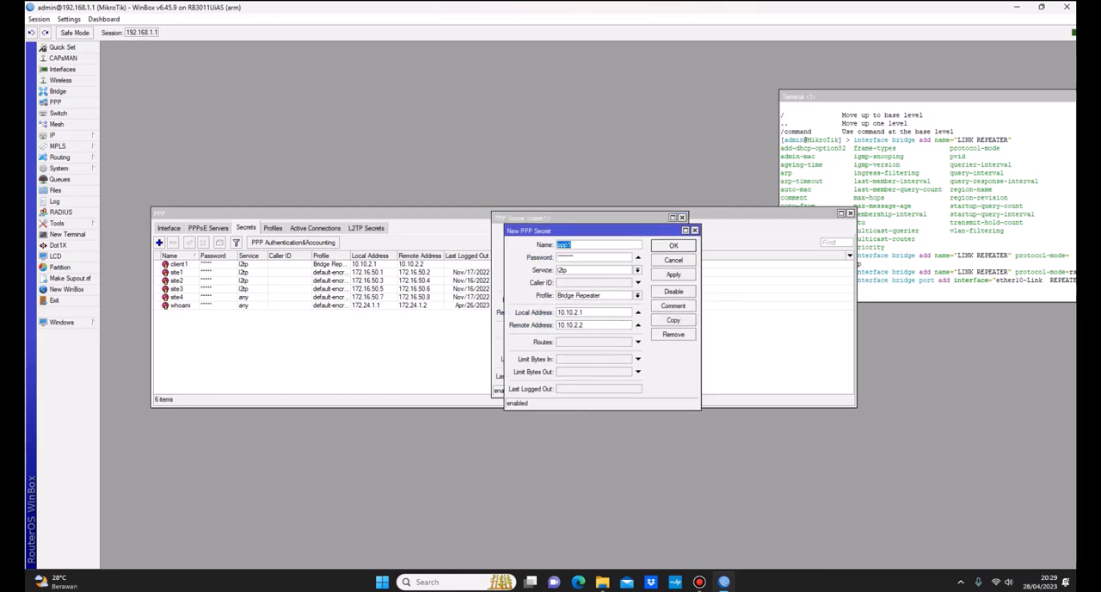
text(client2)
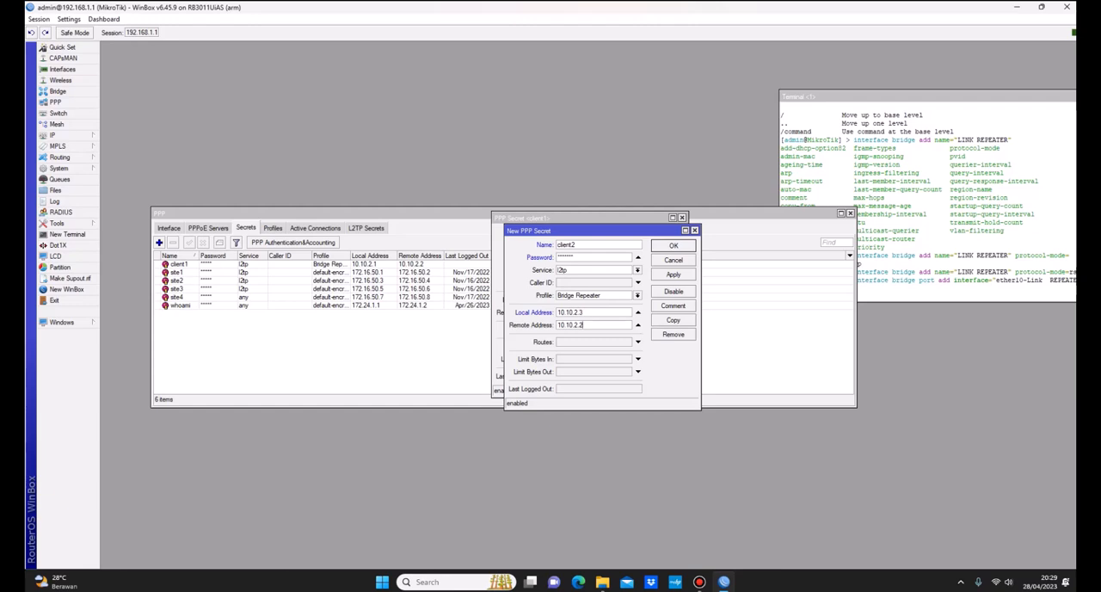
key(BackSpace)
text(4)
key(shift+Tab)
key(Tab)
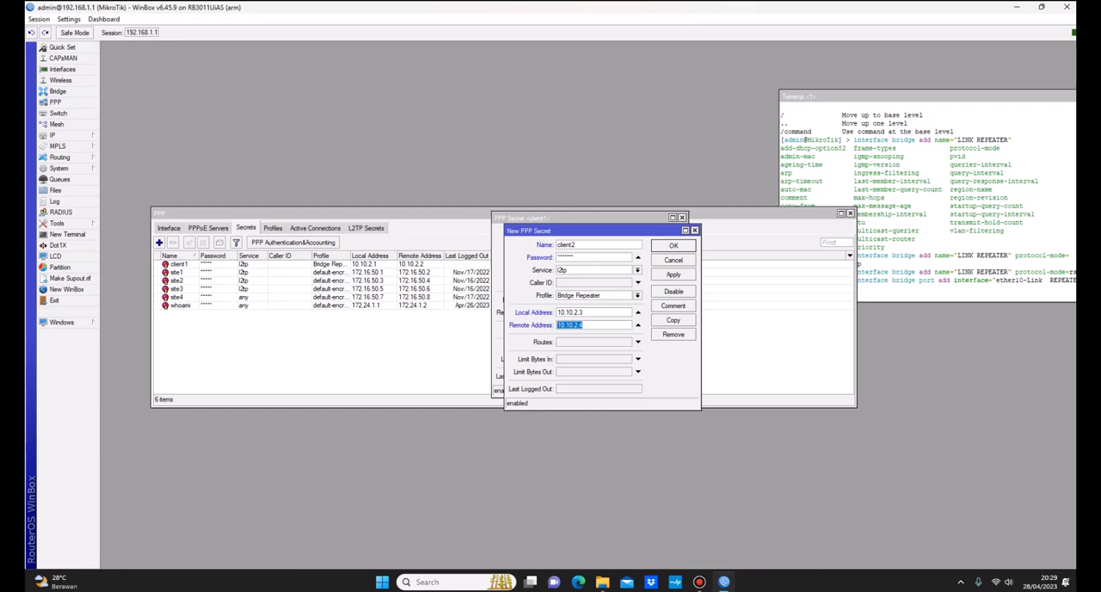
Step: Apply the client2 secret and close both PPP secret windows
drag(550, 231, 363, 240)
click(486, 284)
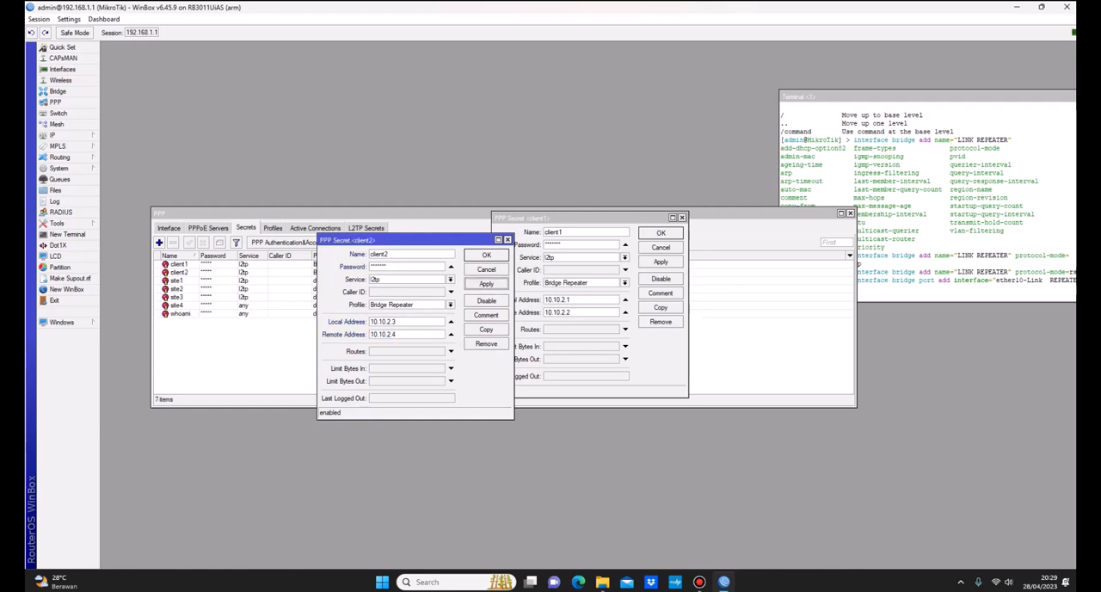
click(486, 255)
key(Return)
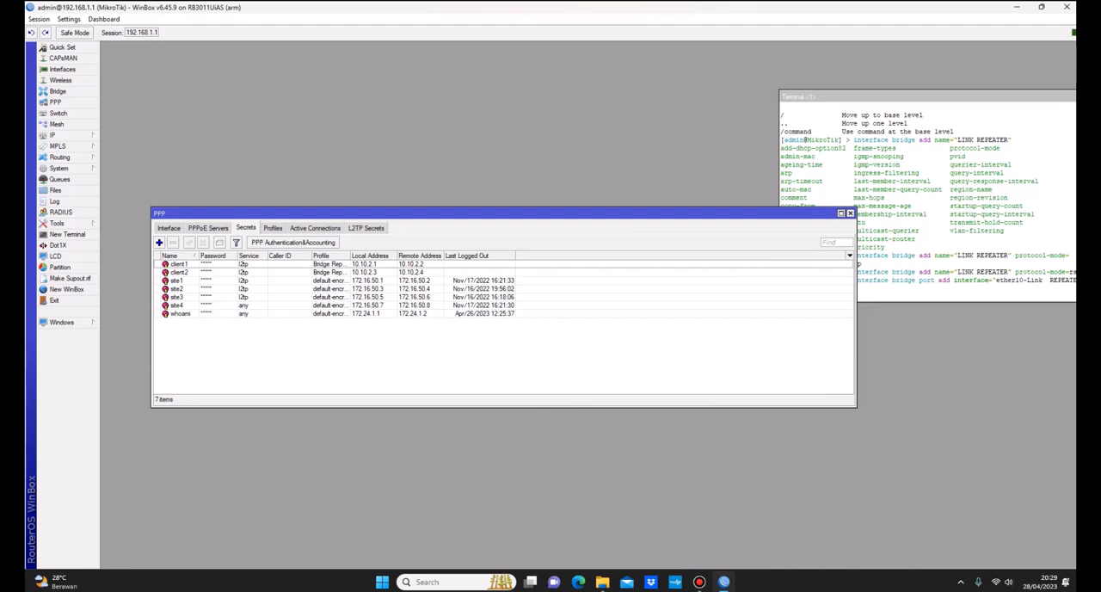
click(465, 305)
click(465, 314)
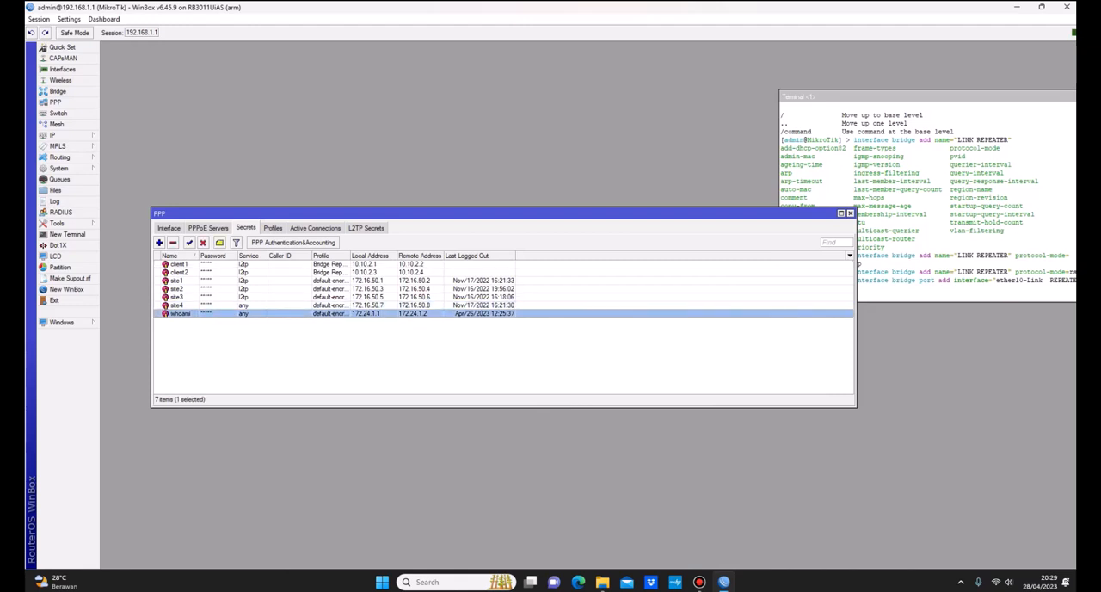
Step: Examine the L2TP server settings and the profiles available as its default, then close them without changes
click(168, 228)
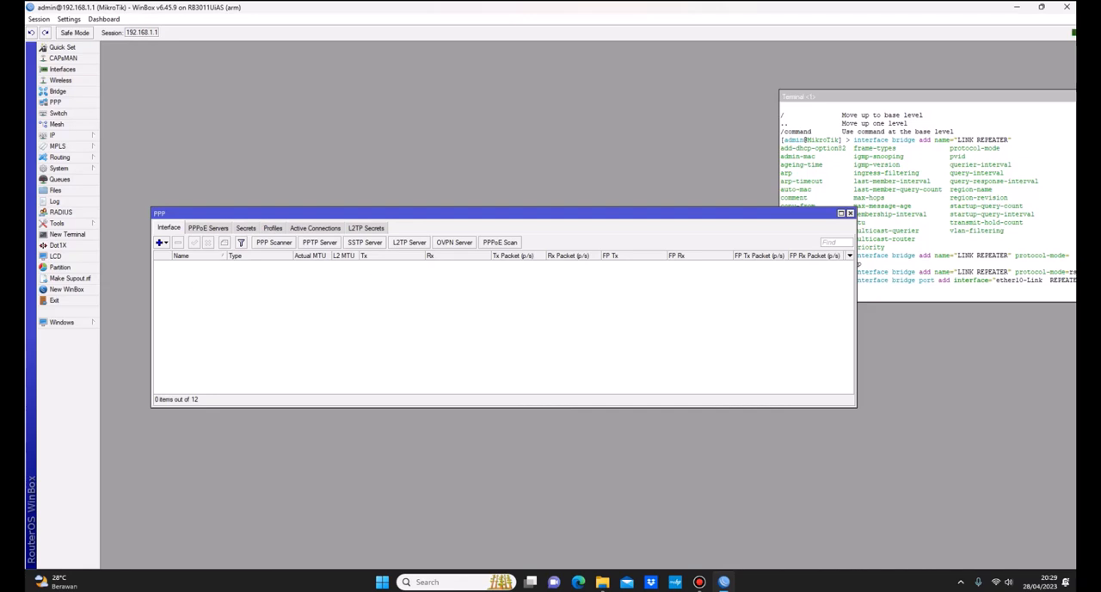
click(409, 242)
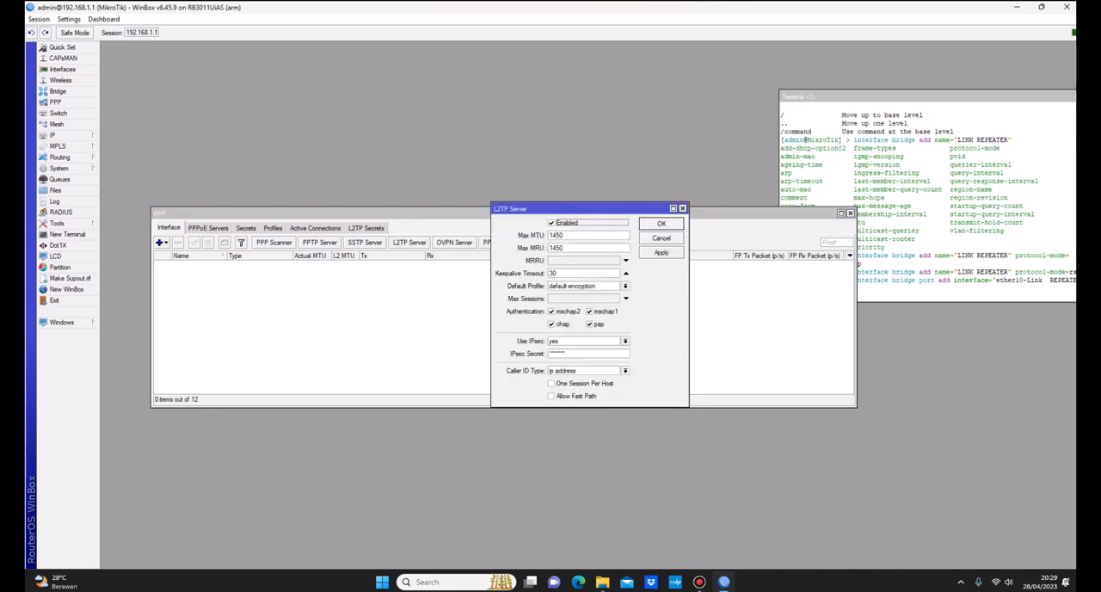
click(625, 285)
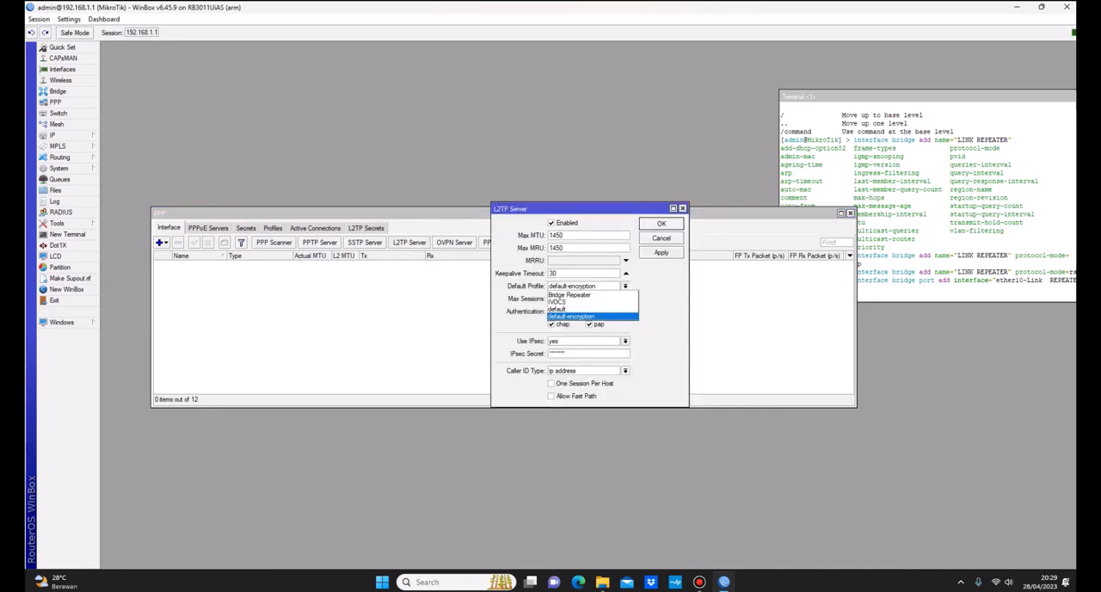
click(571, 316)
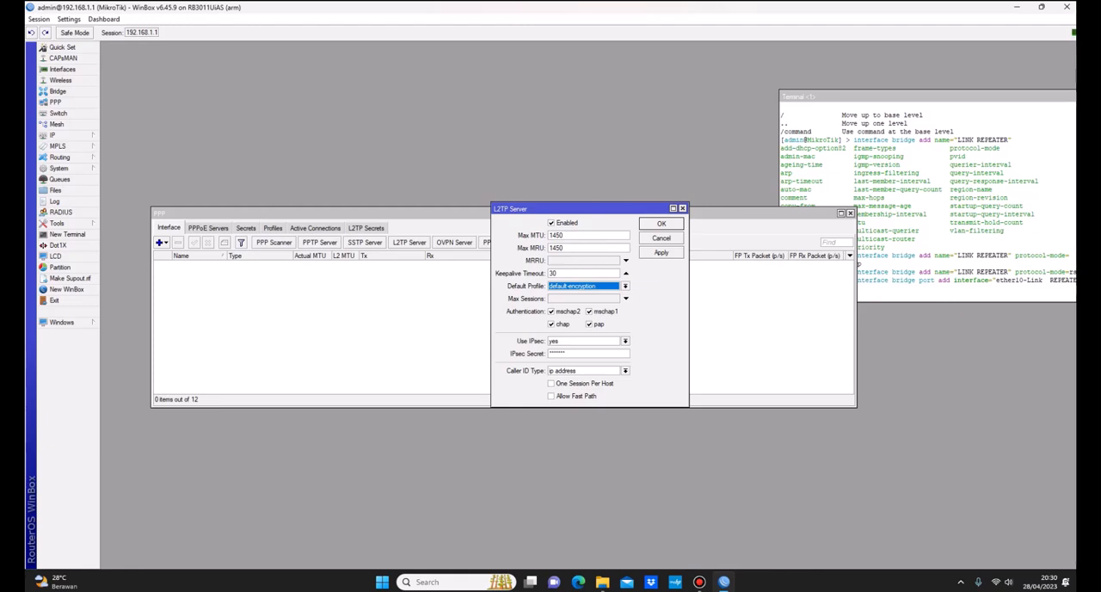
click(626, 286)
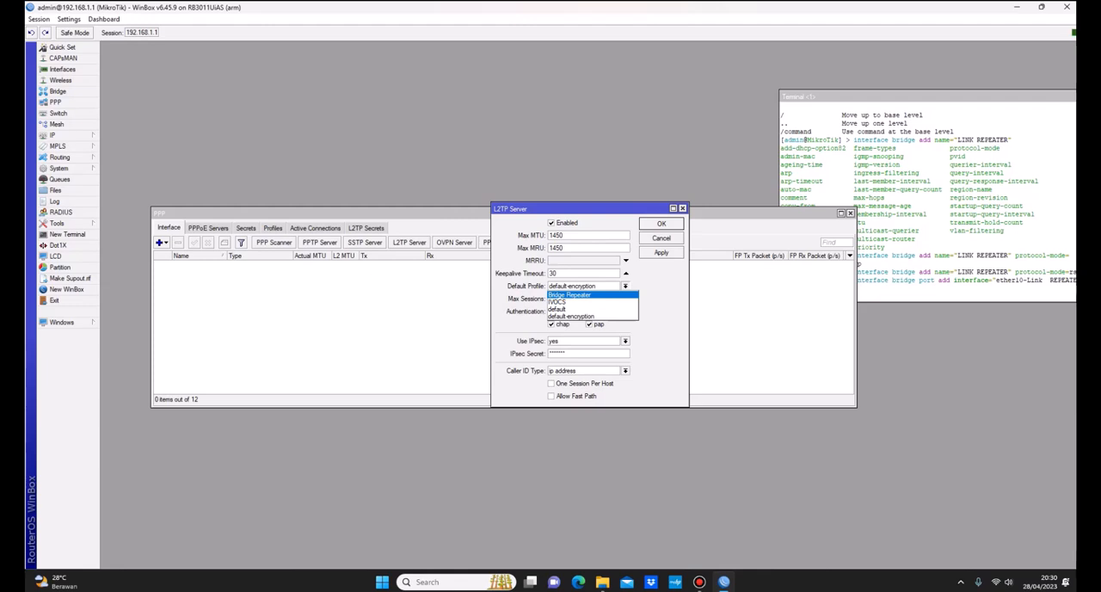
key(Escape)
key(Escape)
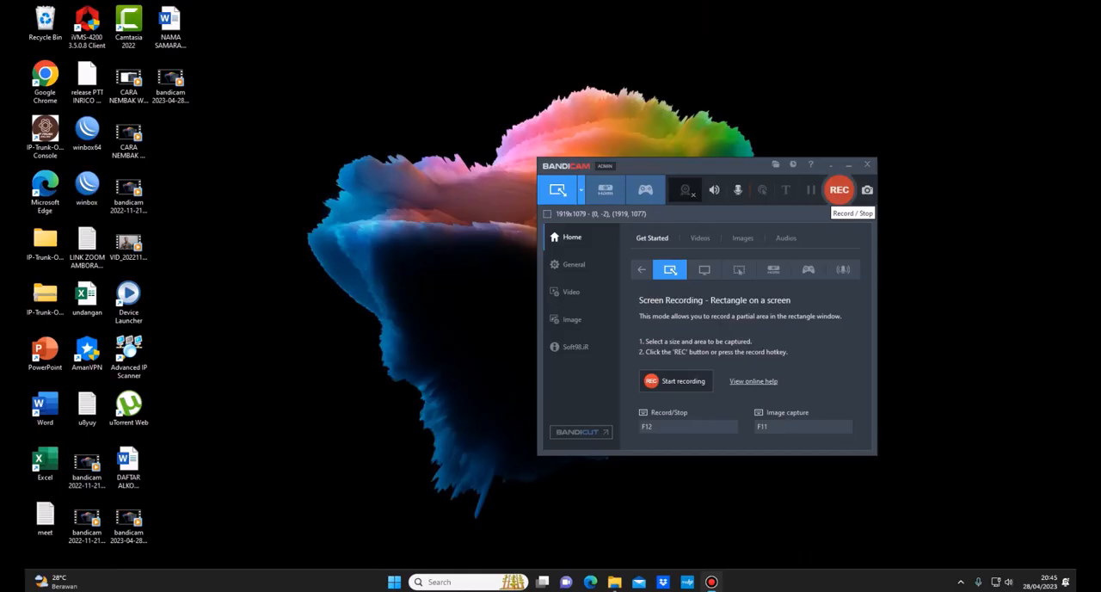
key(F12)
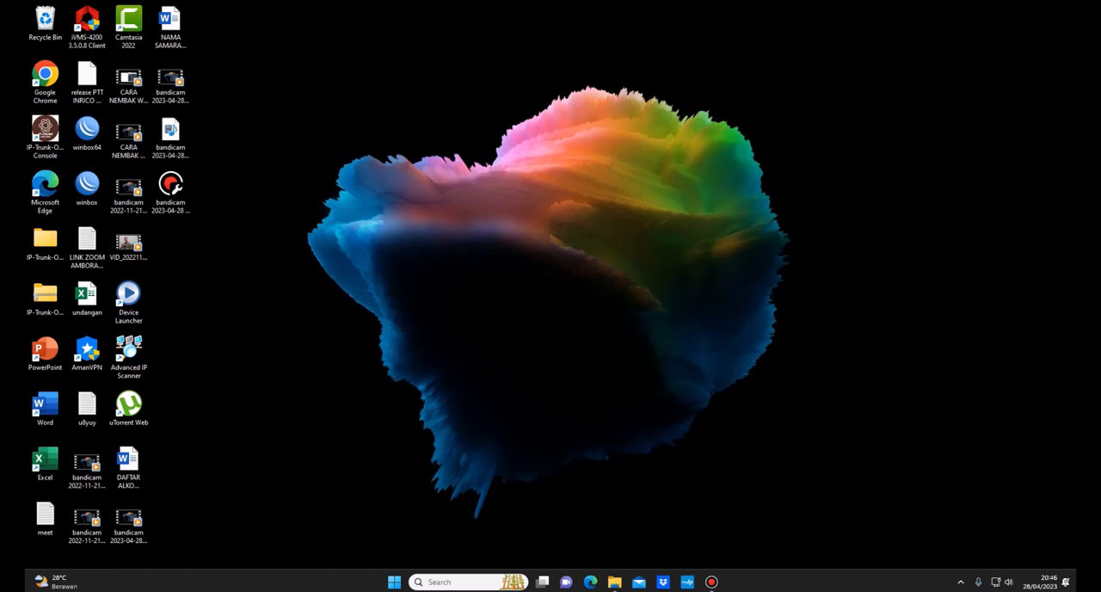
Step: Launch WinBox and connect to the neighboring CCR1016-12G router by its MAC address as admin
double_click(87, 187)
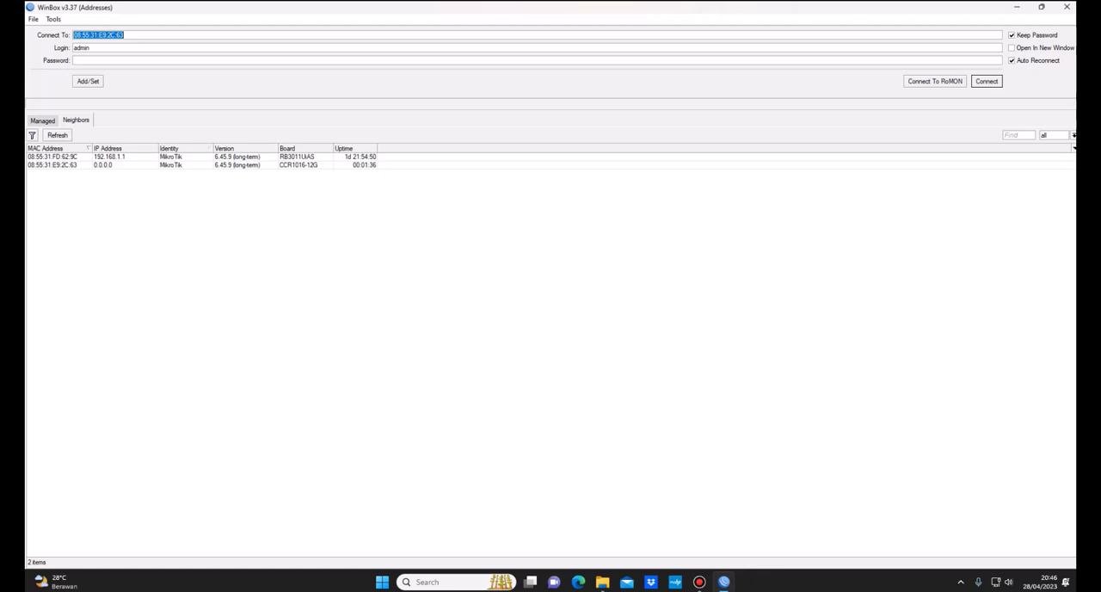
click(109, 156)
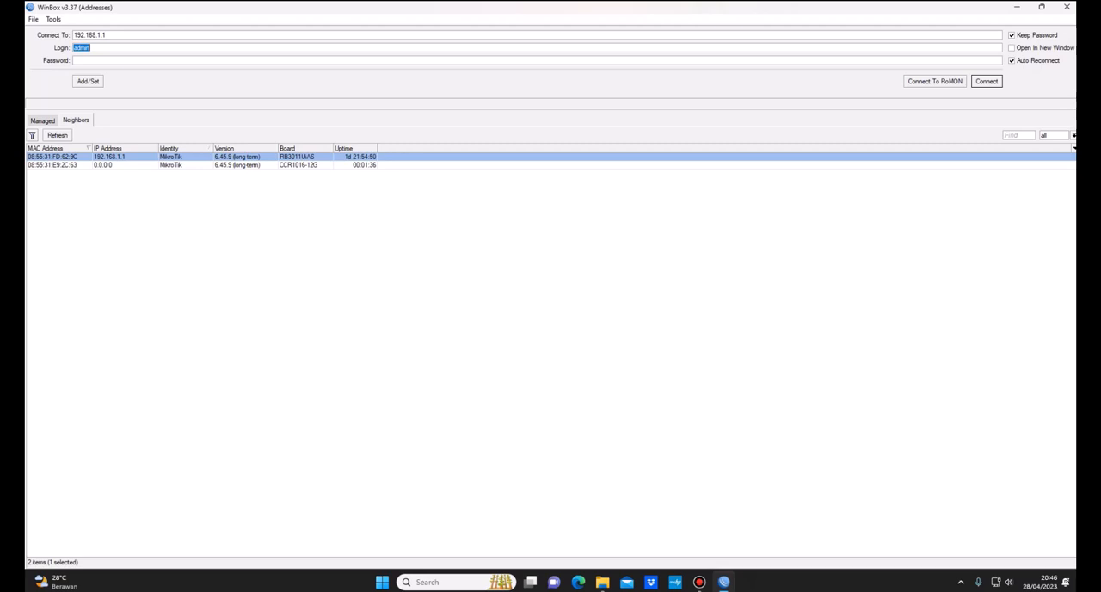
click(102, 165)
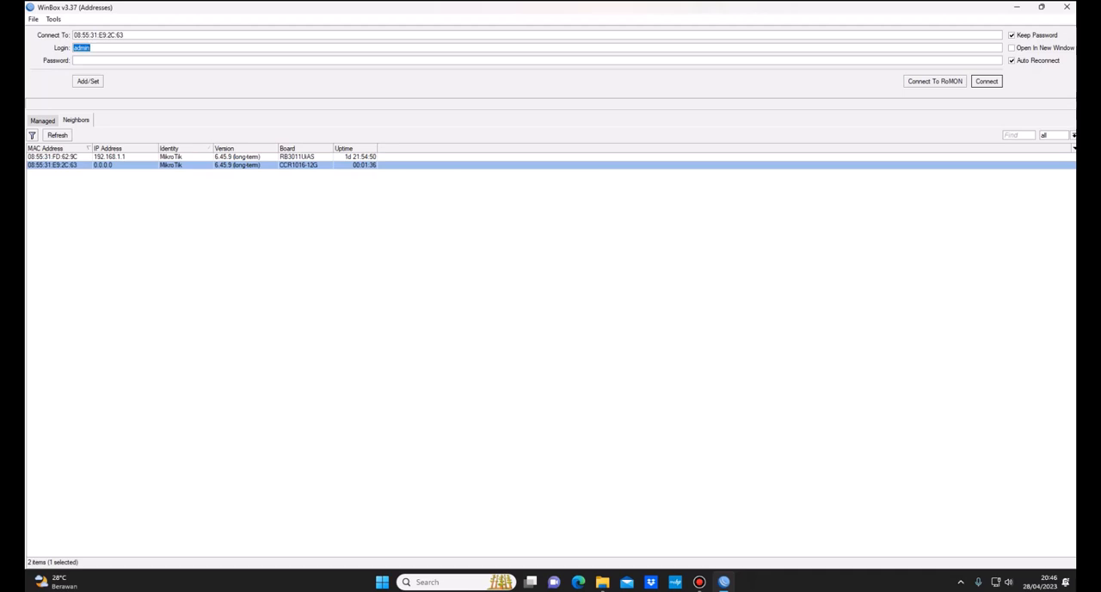
key(Return)
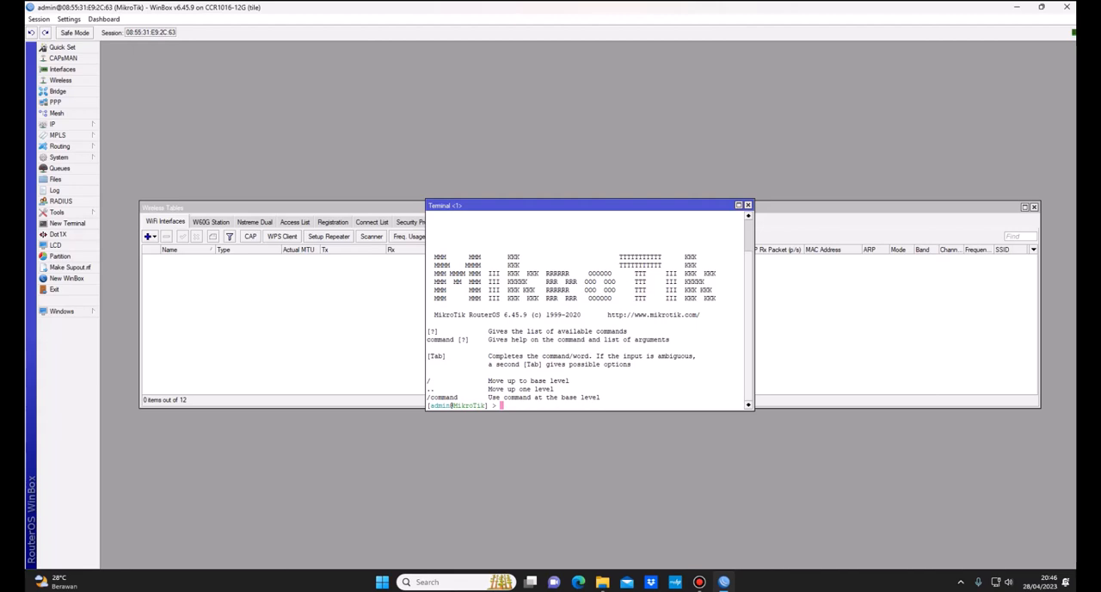
Step: Move the Terminal window aside and set the router's system identity to clien1 with a terminal command
drag(568, 206, 777, 112)
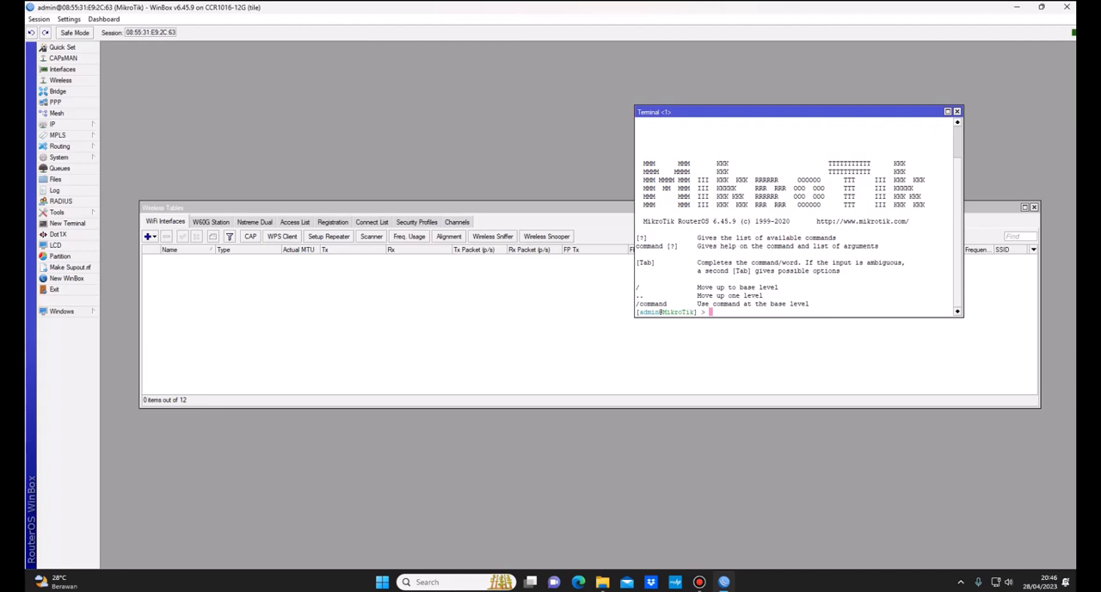
text(system )
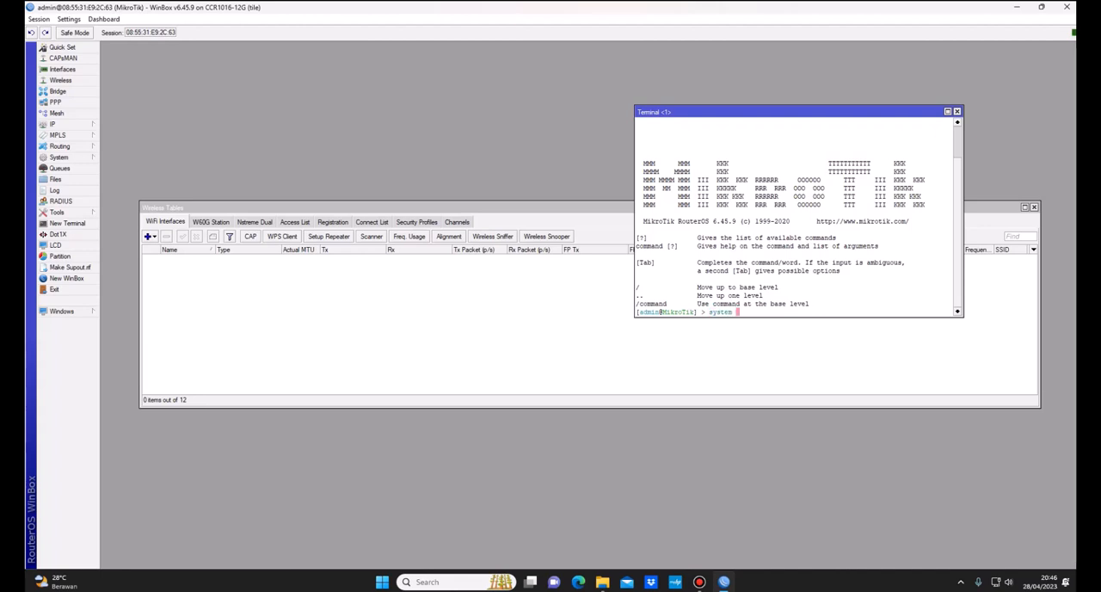
text(identity set name=client)
key(Return)
Step: Begin a system clock set command in the terminal with the date Apr/28/2023
text(system cl)
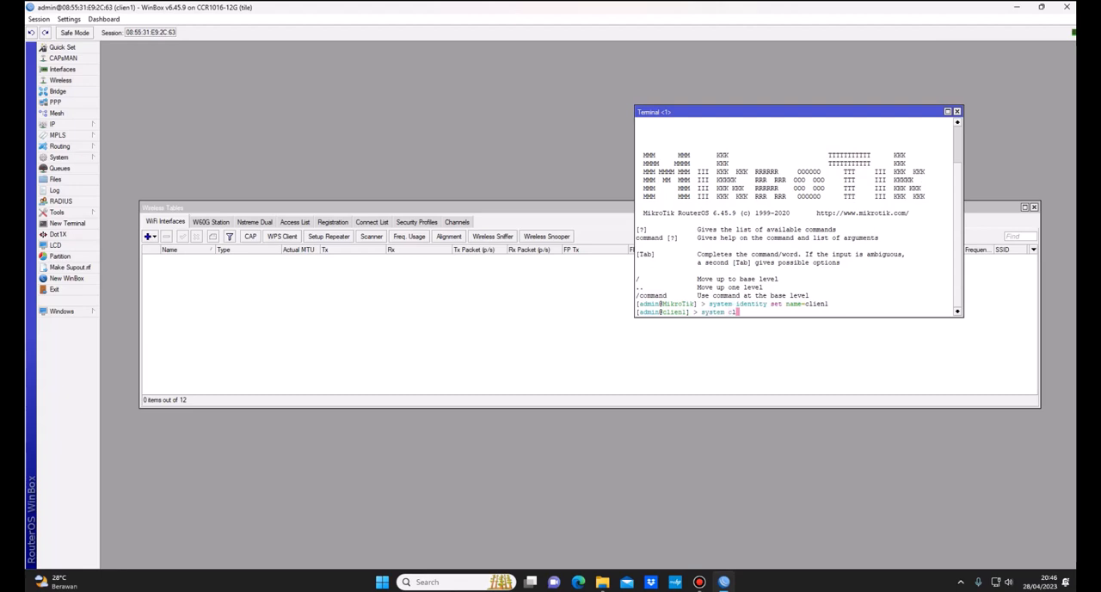
text(ock set date=A)
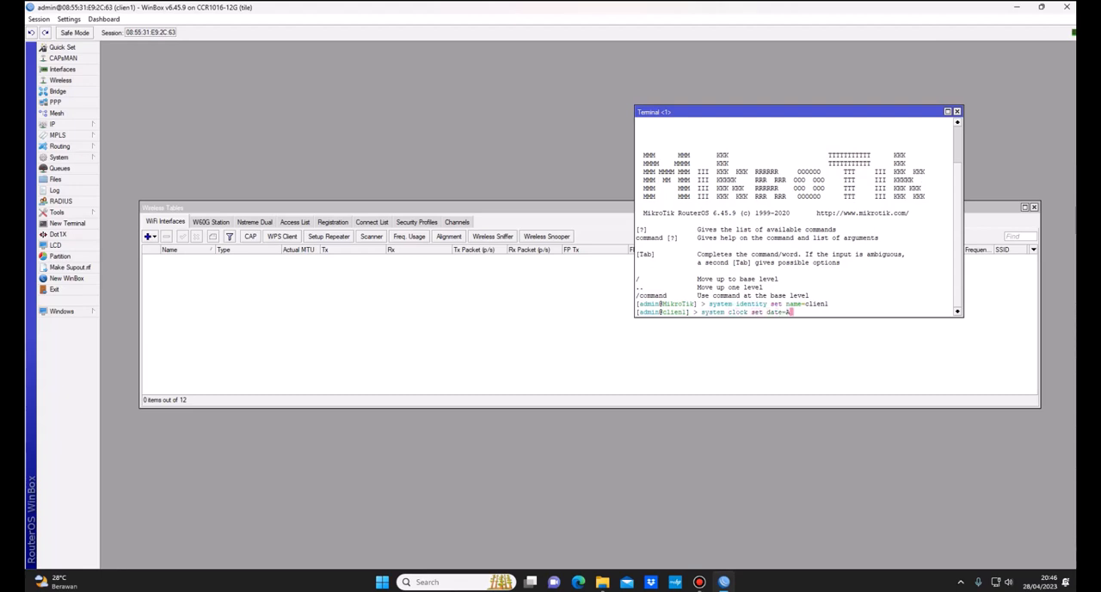
text(pr/28/2024)
key(BackSpace)
text(3 time=)
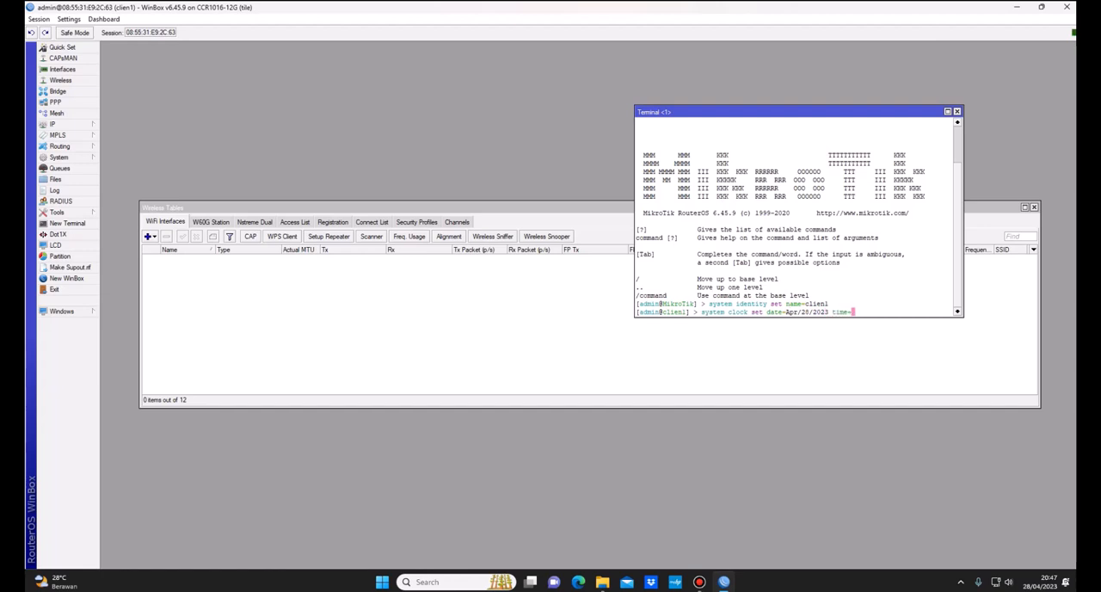
text(20:47:)
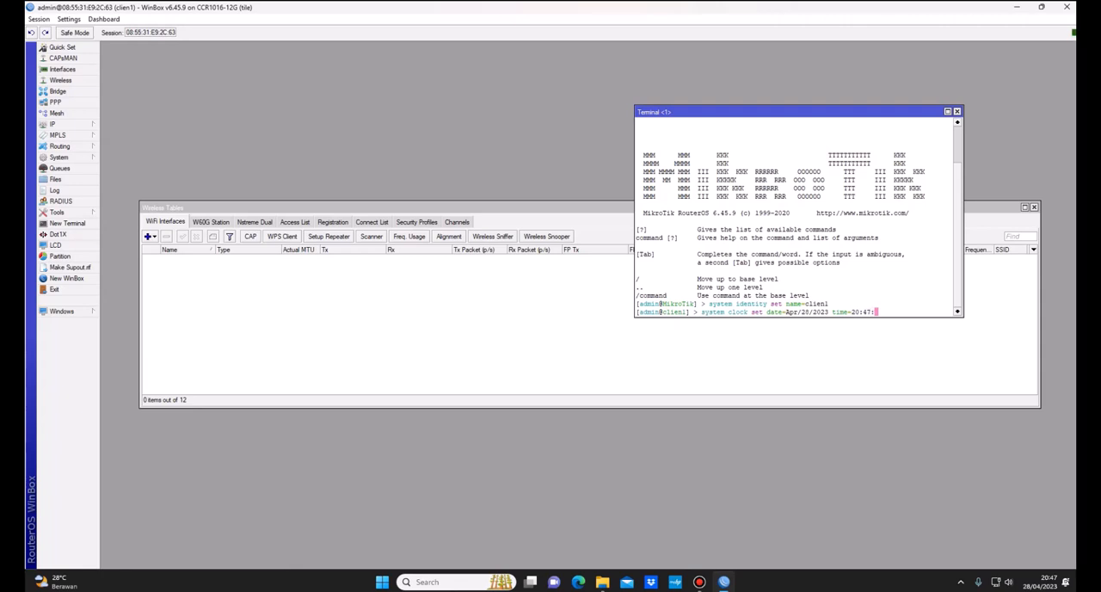
text(01 time-zone-)
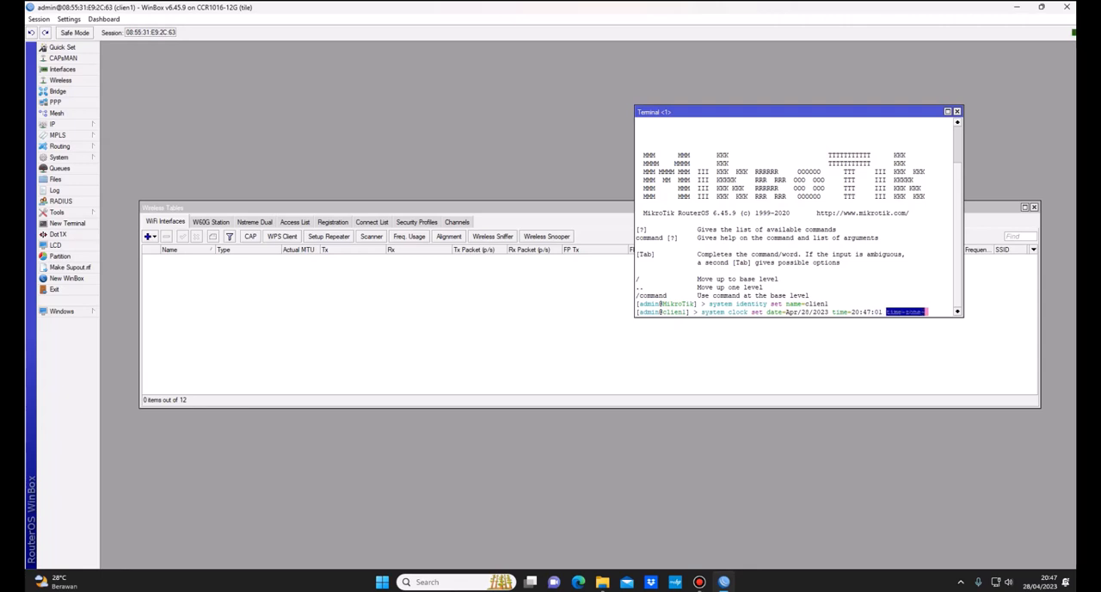
text(a)
Step: Complete and run the system clock command with time 20:47:01 and time-zone-autodetect set to yes
key(Tab)
text(yes)
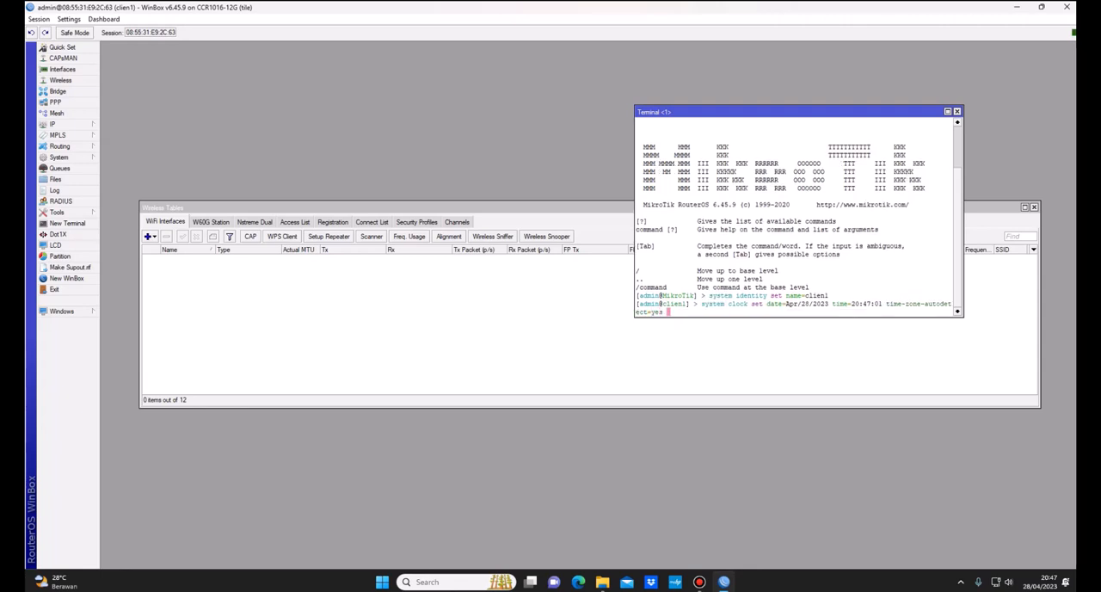
key(Return)
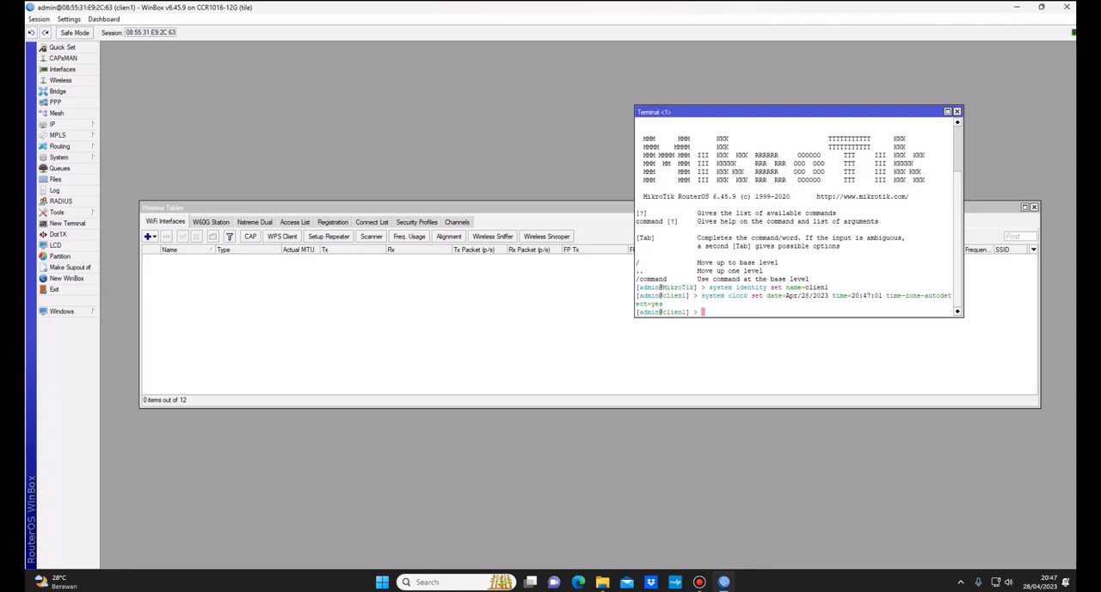
Step: Add a DHCP client on ether1 from the terminal with use-peer-ntp=yes, use-peer-dns=yes and disabled=no
text(ip)
key(BackSpace)
key(BackSpace)
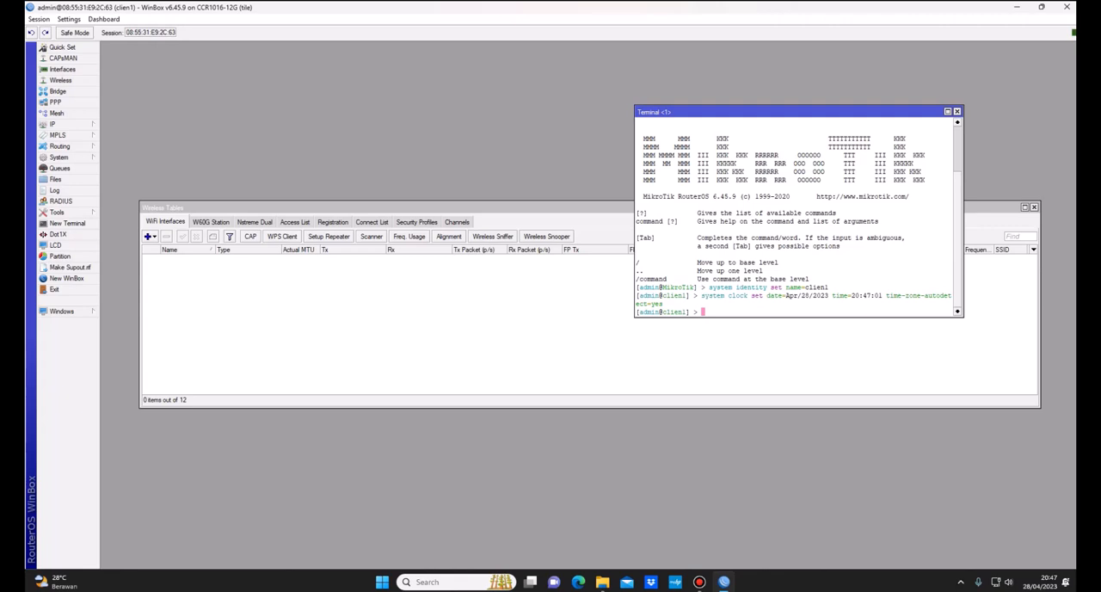
text(ip d)
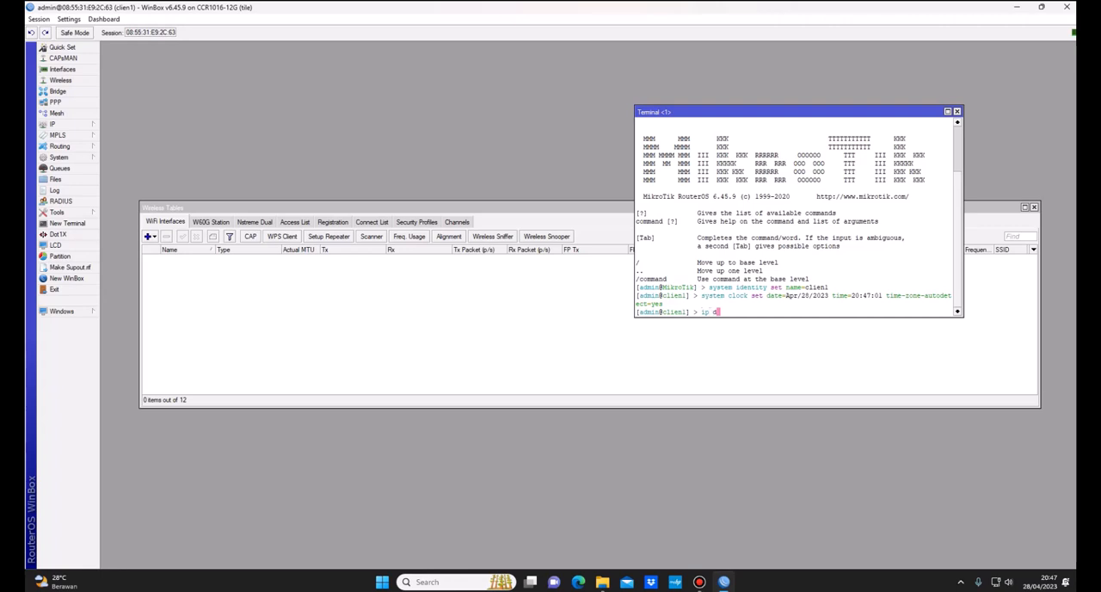
text(hcp-client set)
key(BackSpace)
key(BackSpace)
key(BackSpace)
key(BackSpace)
text(add interface=ether1)
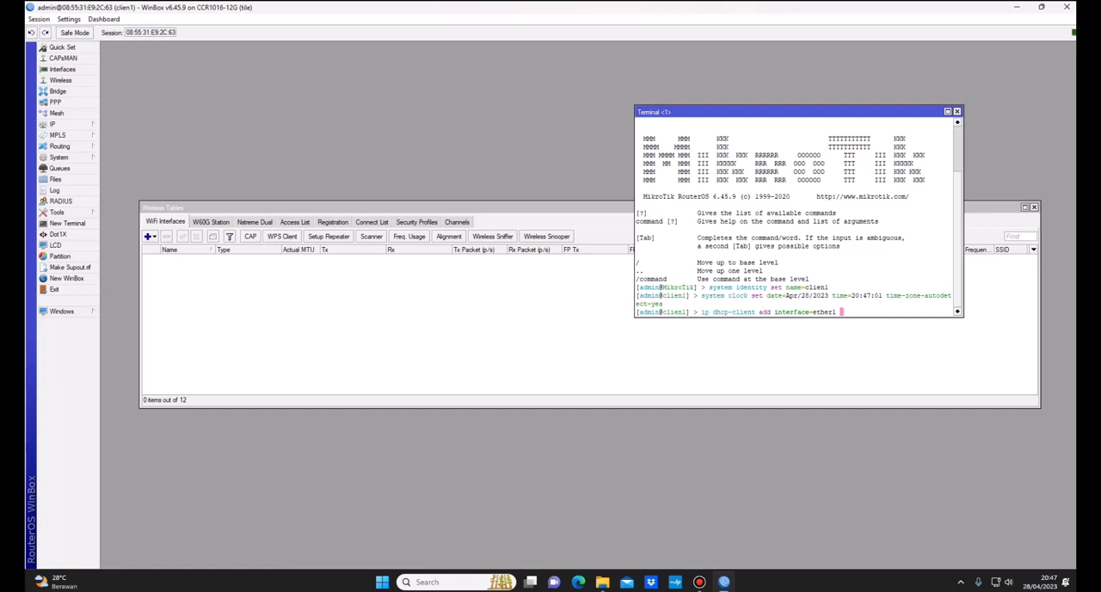
text( use-peer-ntp=yes )
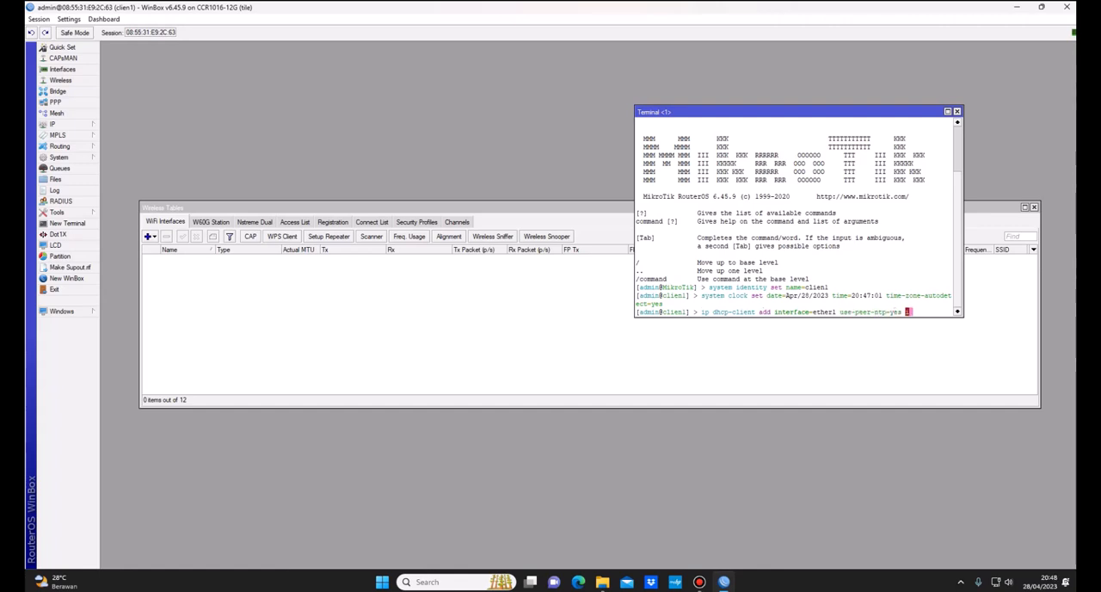
text(use-peer-dns)
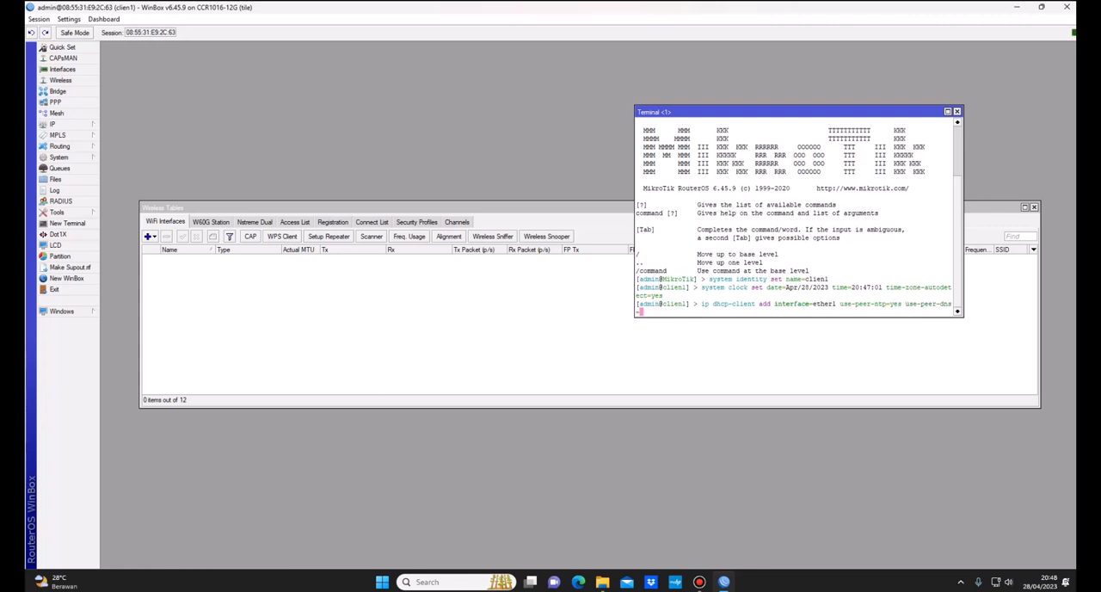
text(=yes disabled=no)
key(Return)
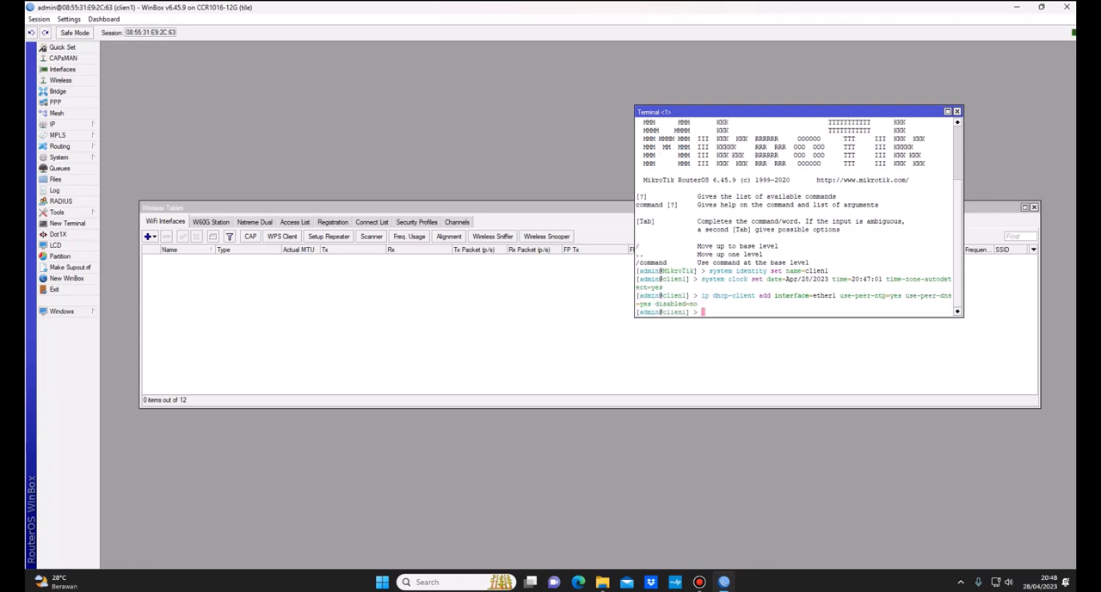
Step: Print the router's IP addresses in the terminal
text(ip address print)
key(Return)
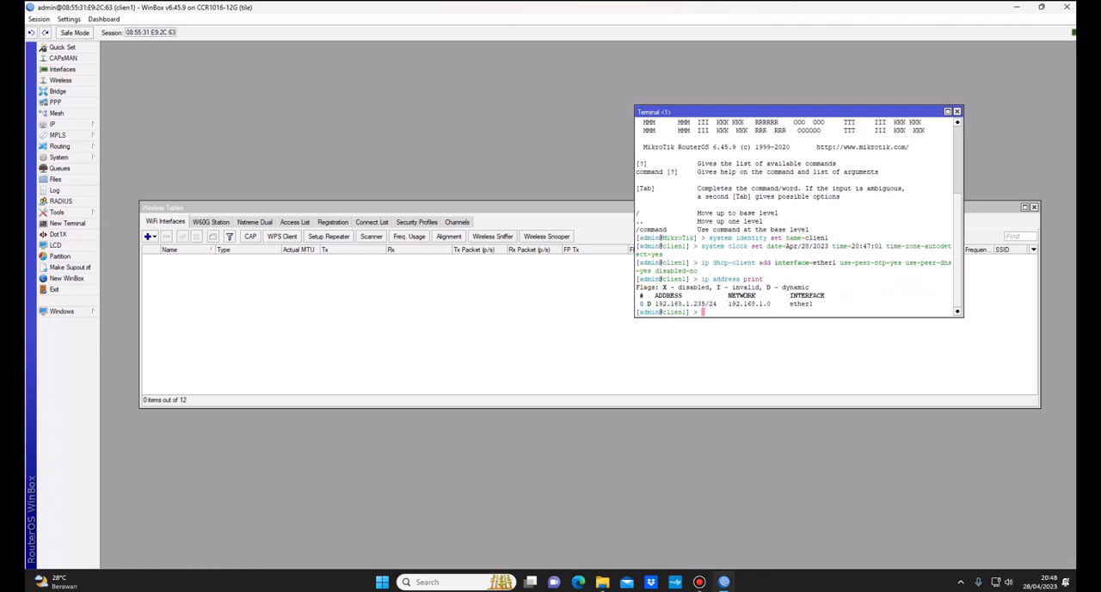
Step: Test internet connectivity from the terminal by pinging 8.8.8.8 and google.com, stopping each ping
text(ping 8.8.8.8)
key(Return)
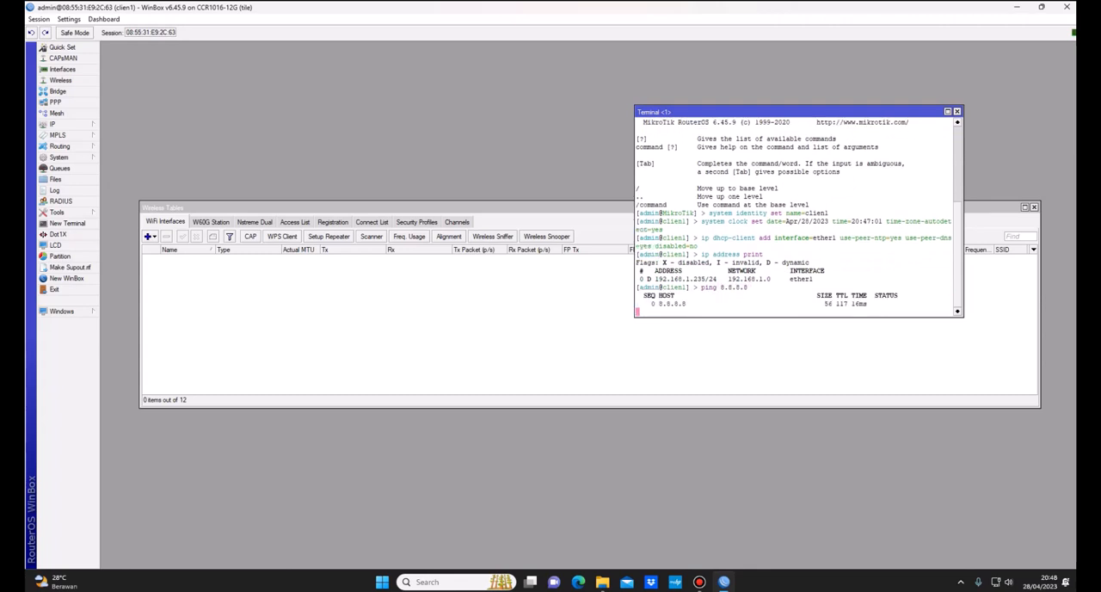
key(ctrl+c)
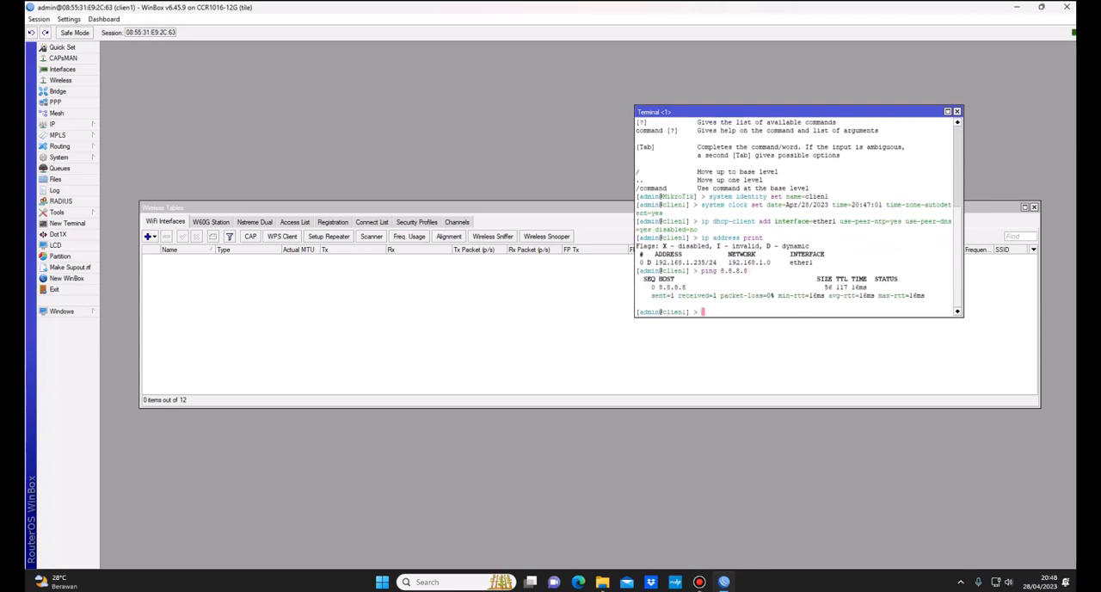
text(ping google.com)
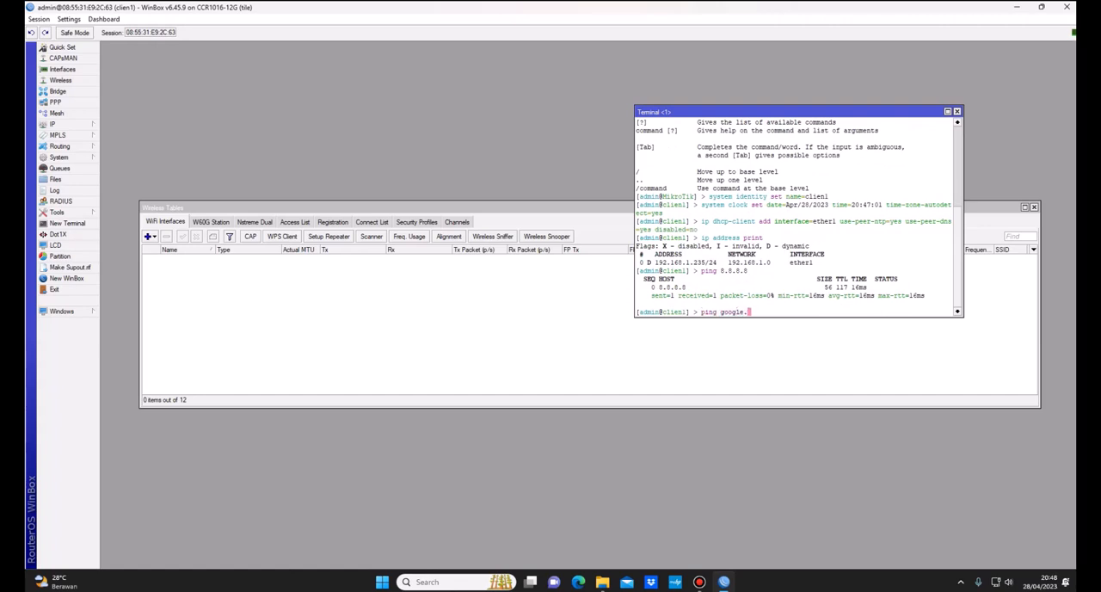
key(Return)
key(ctrl+c)
Step: Set the DNS servers to 8.8.8.8 and 8.8.4.4 with allow-remote-requests=yes through a terminal command
text(ip)
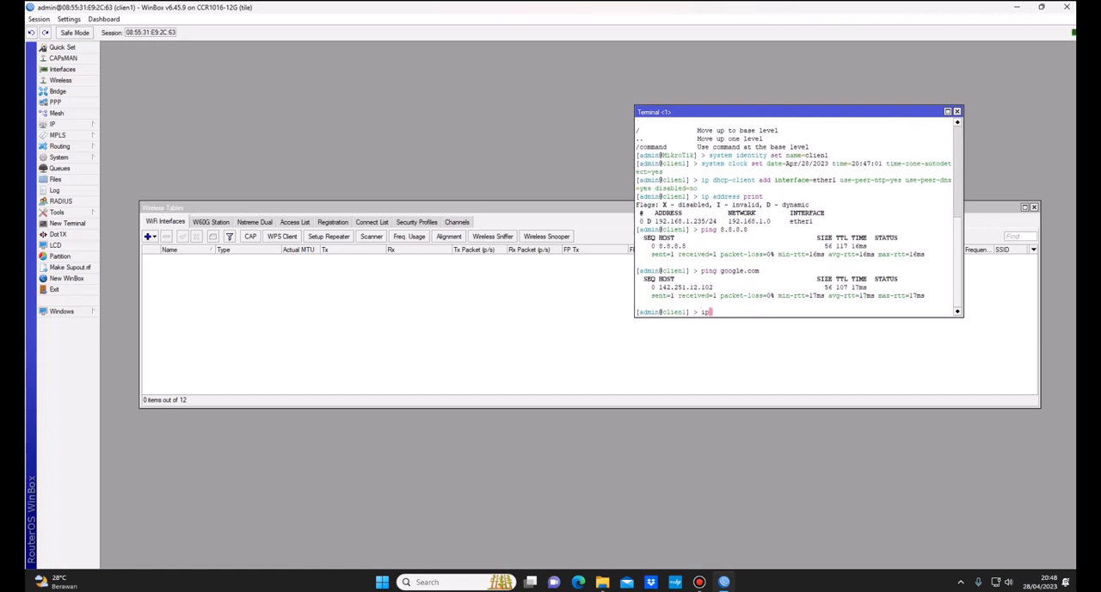
text( dns set servers=8)
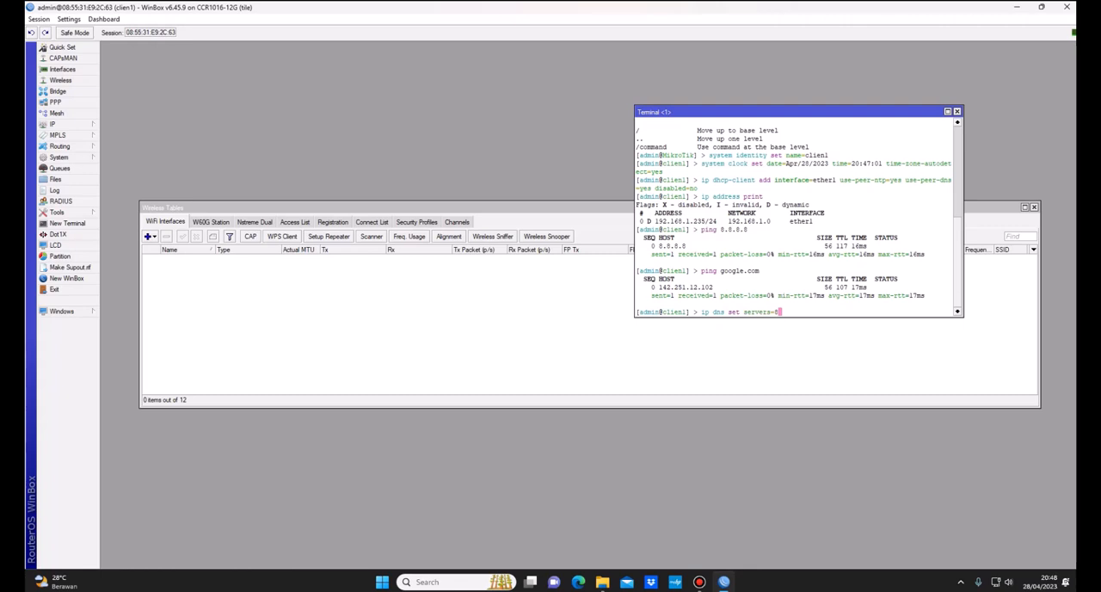
text(.8.8.)
key(BackSpace)
key(BackSpace)
key(BackSpace)
key(BackSpace)
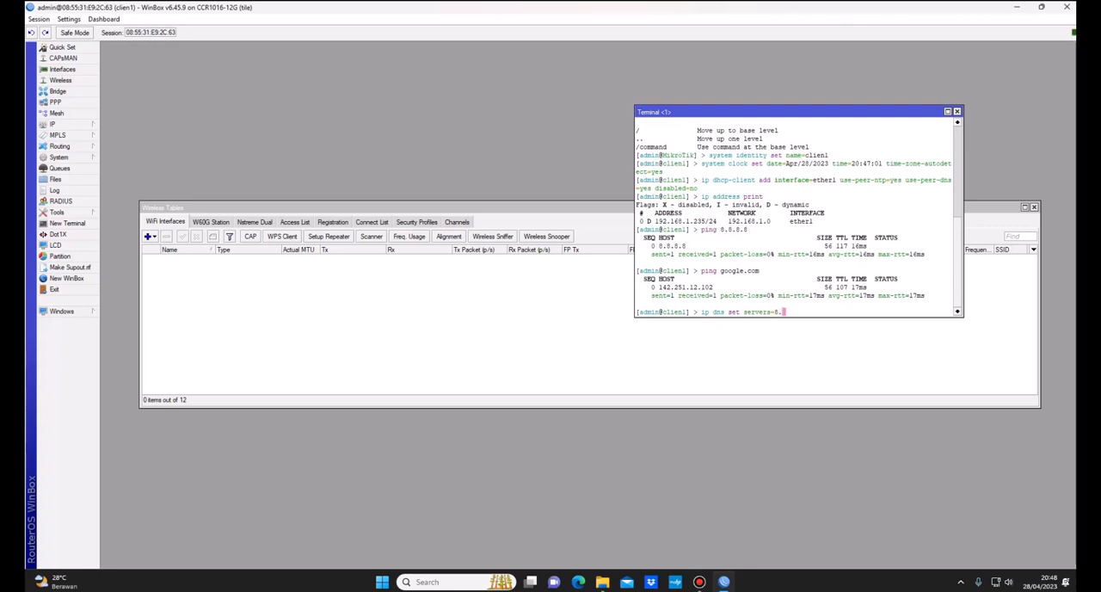
text(8.8.8.8)
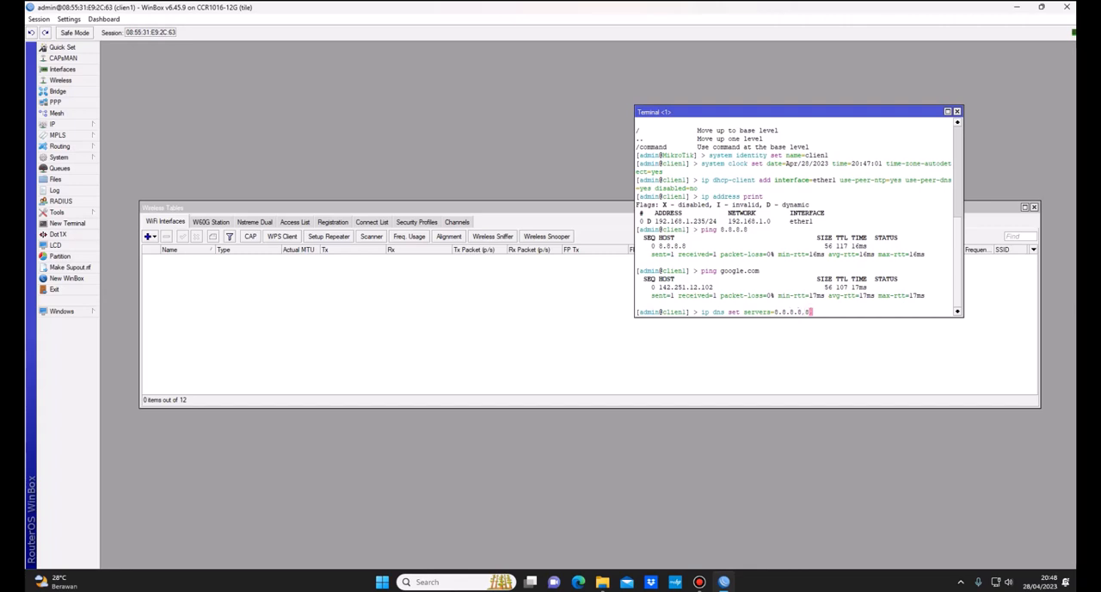
text(,8.8.4.4 al)
key(Tab)
text(yes)
key(Return)
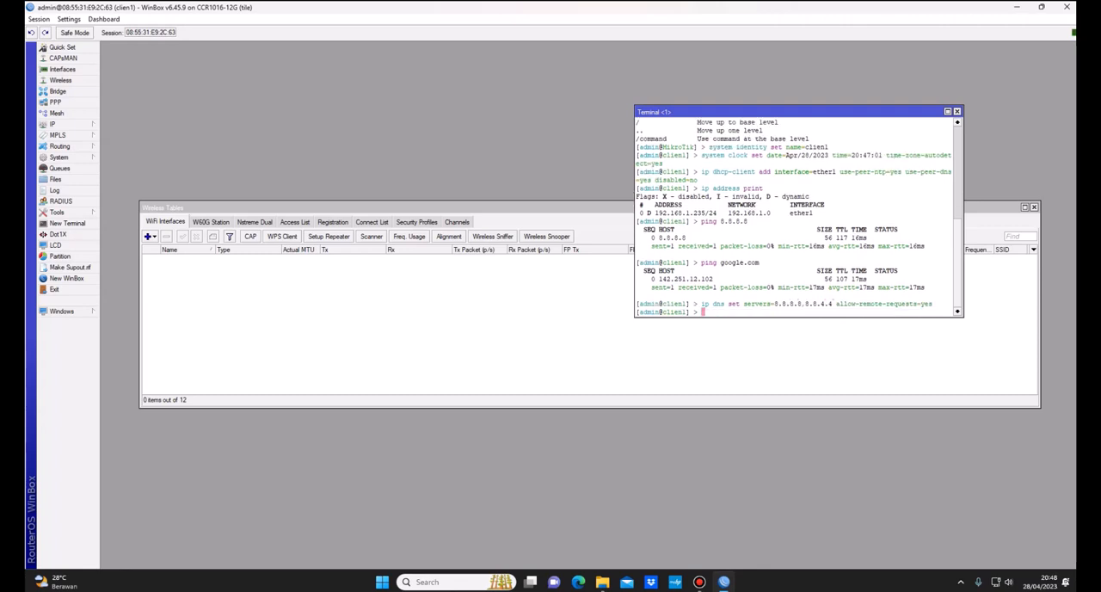
Step: Add a firewall NAT rule in the terminal with chain=srcnat, out-interface=ether1 and action=masquerade
text(ip firewall nat)
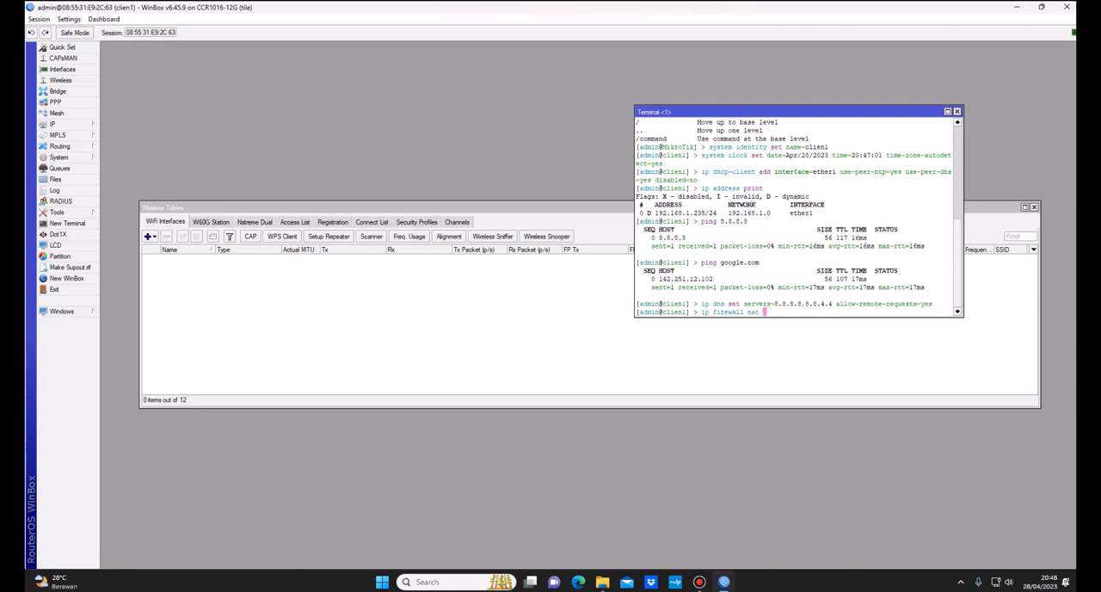
text(add)
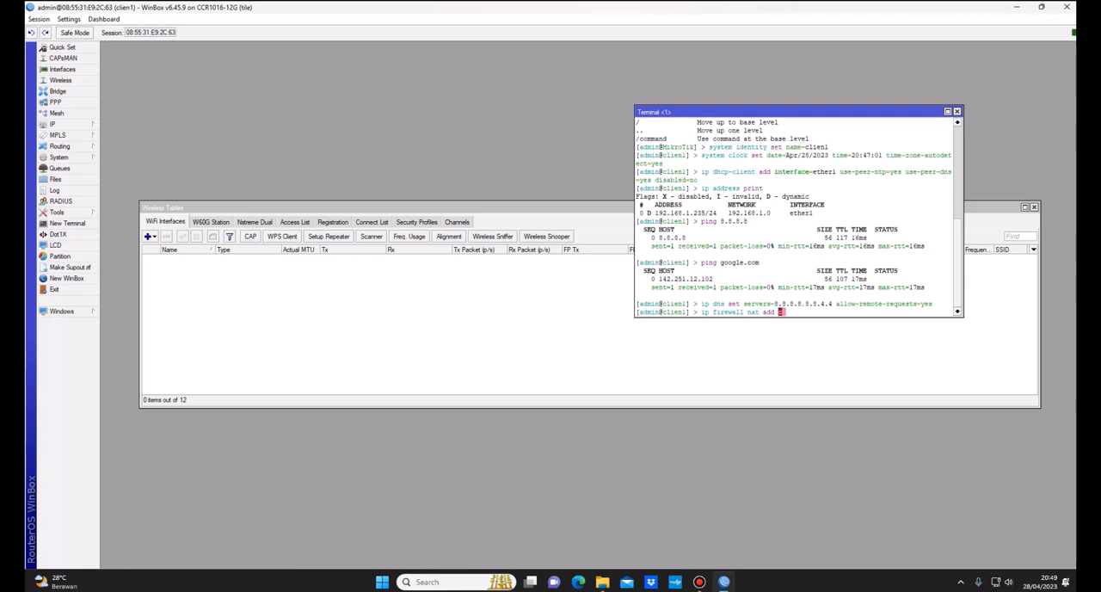
text(chain=srcnat out-interface=ether)
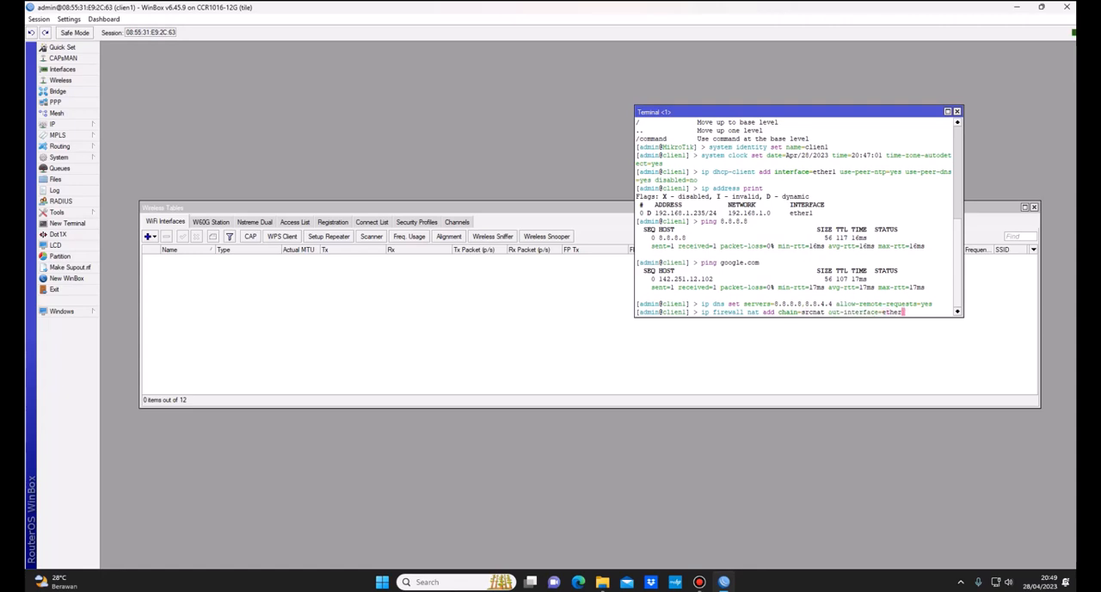
text(1 action=ma)
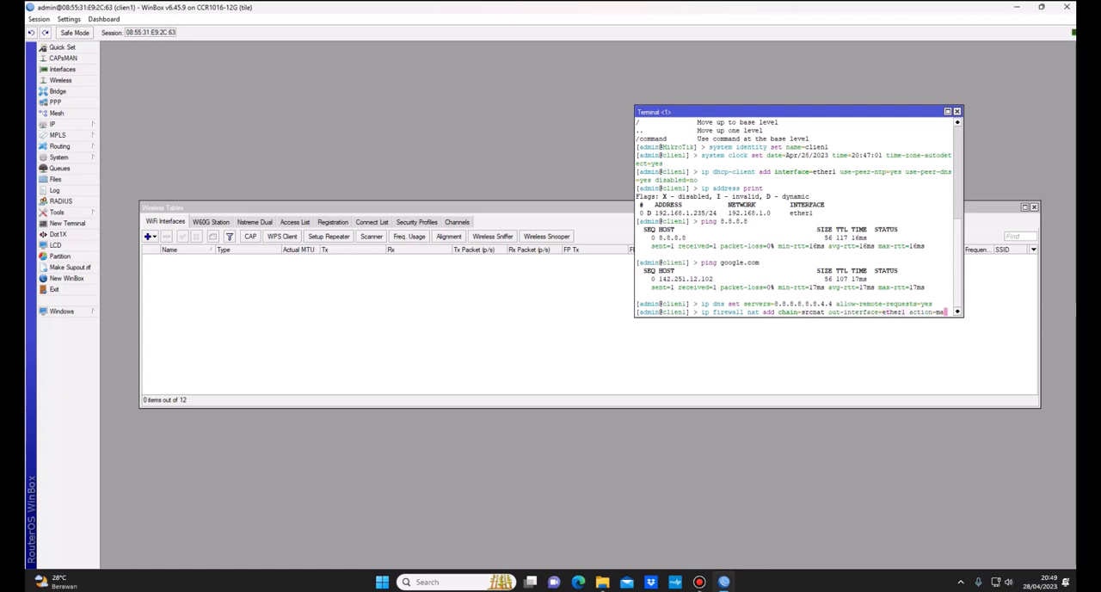
key(Tab)
key(Return)
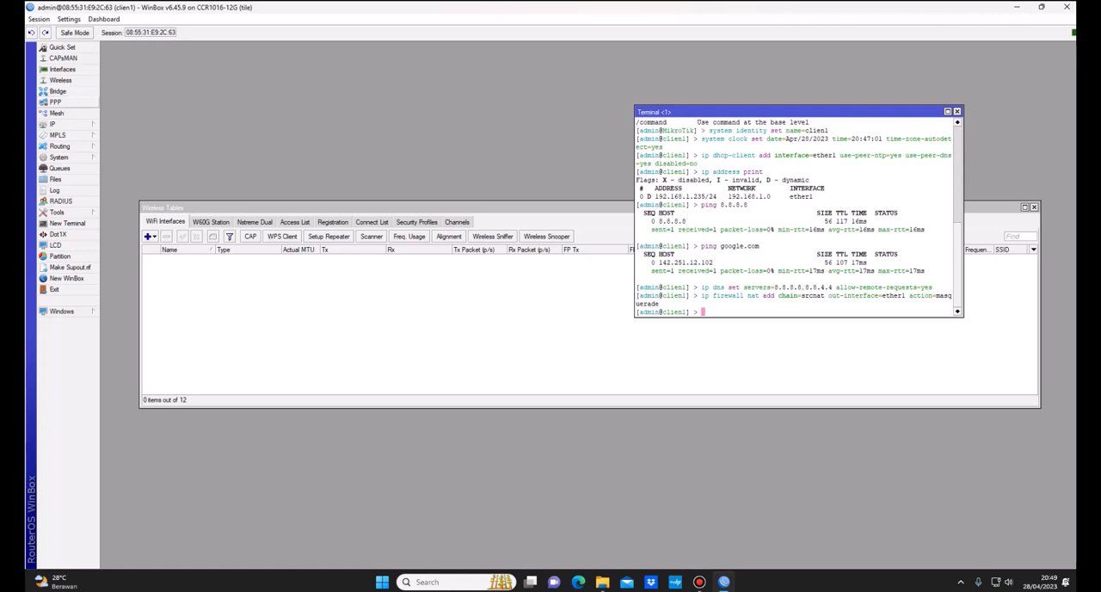
Step: Open the router's bridge list
click(58, 91)
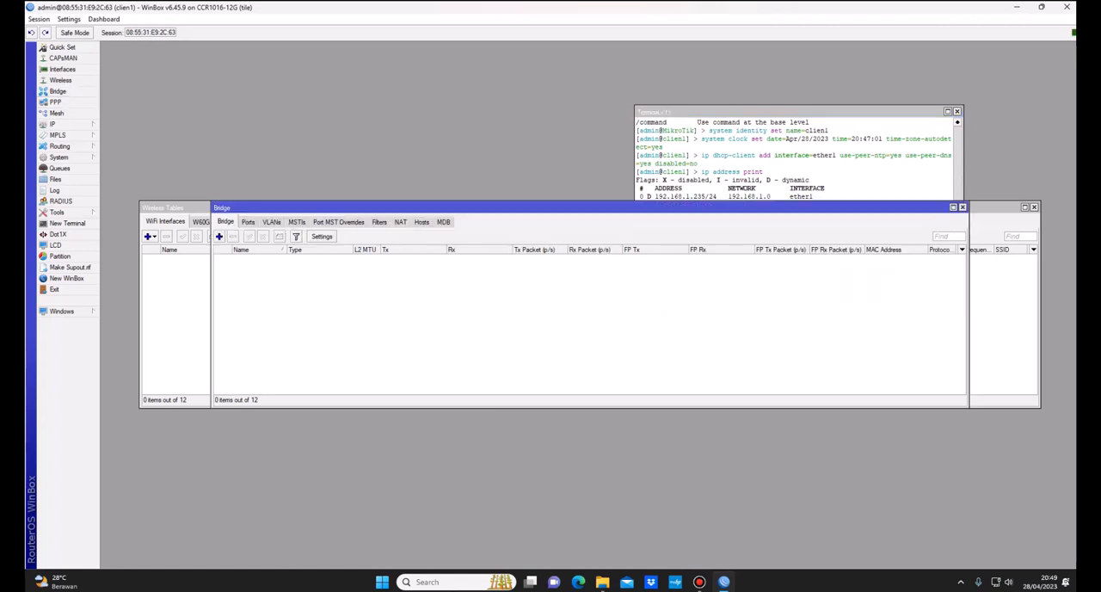
click(797, 155)
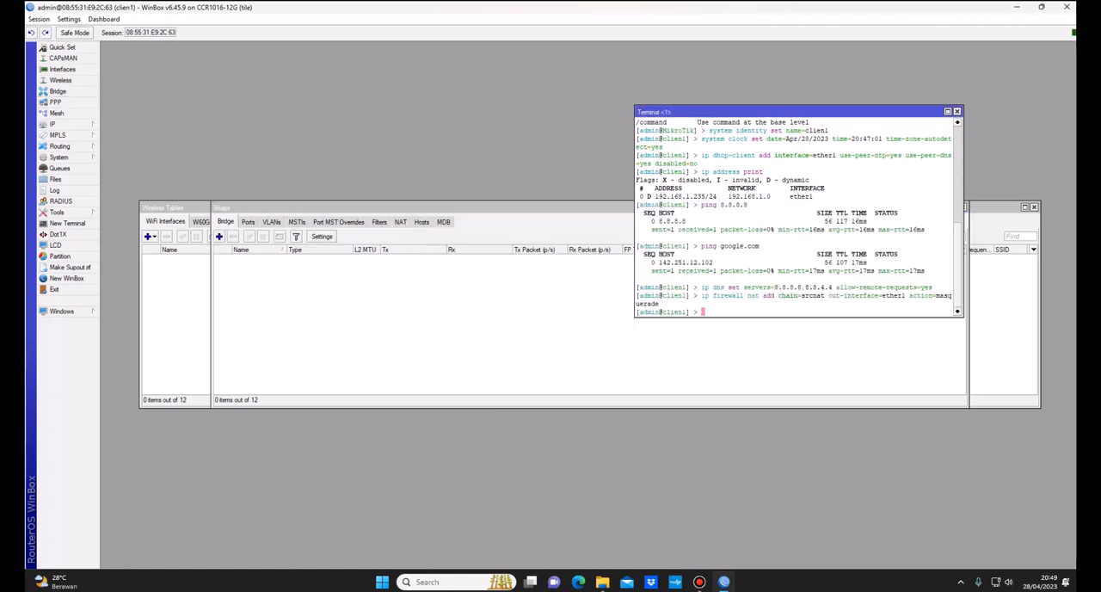
text(interface bridge add name=)
click(957, 111)
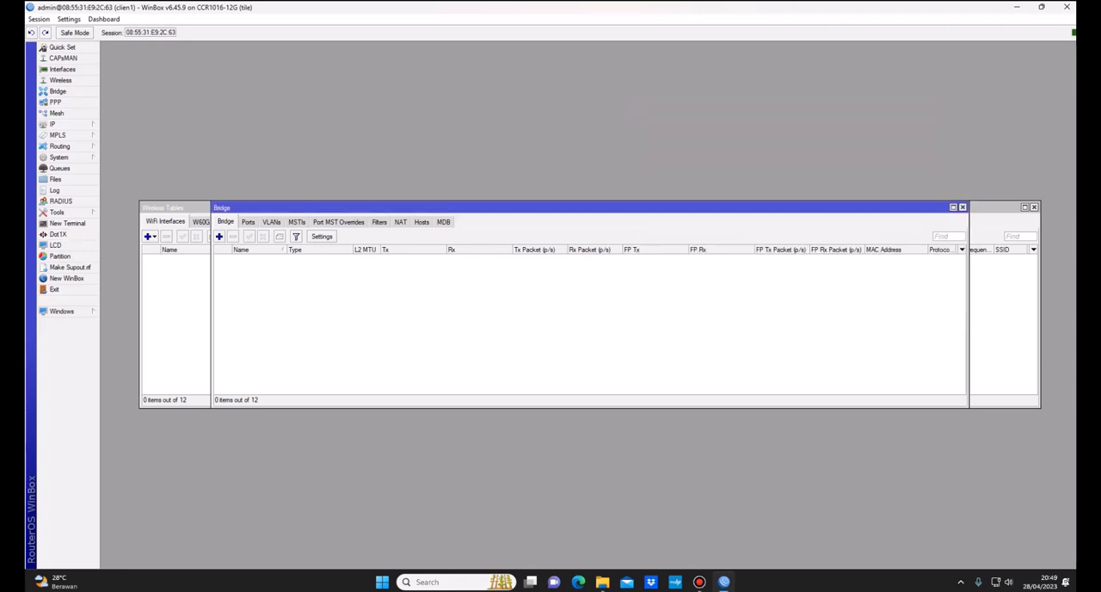
Step: Move the Bridge window aside and create a bridge interface named client1 with the default STP settings
drag(516, 207, 462, 260)
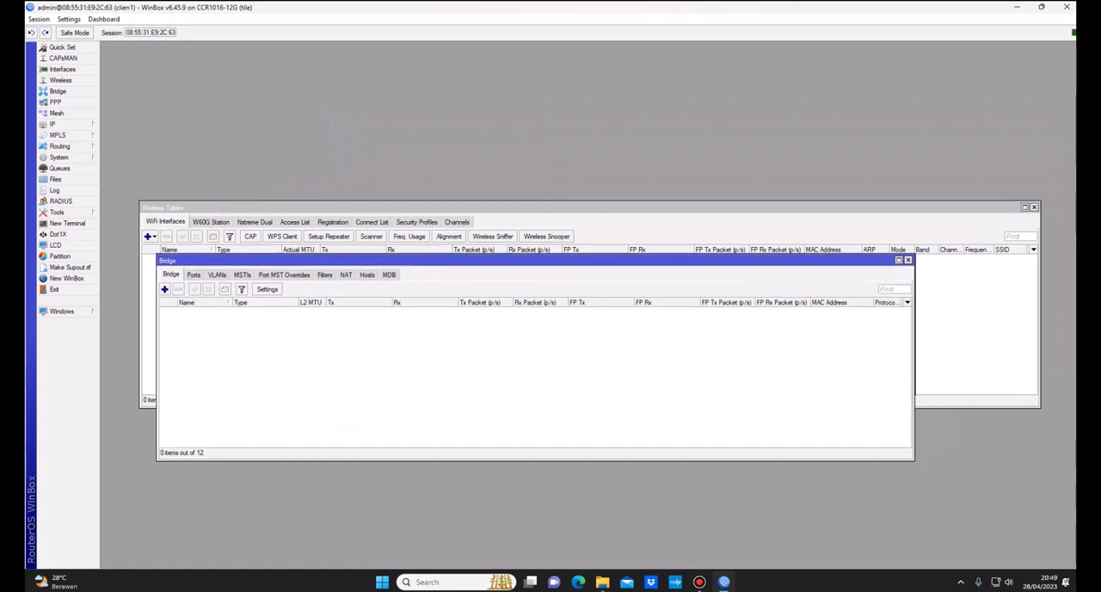
click(164, 289)
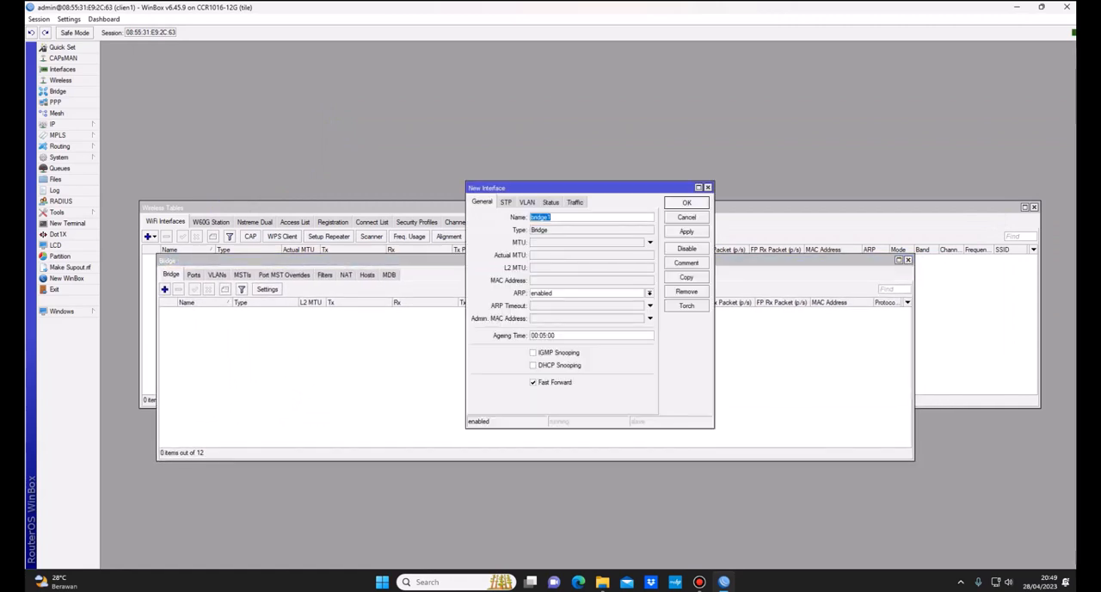
text(wlan1)
key(BackSpace)
key(BackSpace)
key(BackSpace)
key(BackSpace)
key(BackSpace)
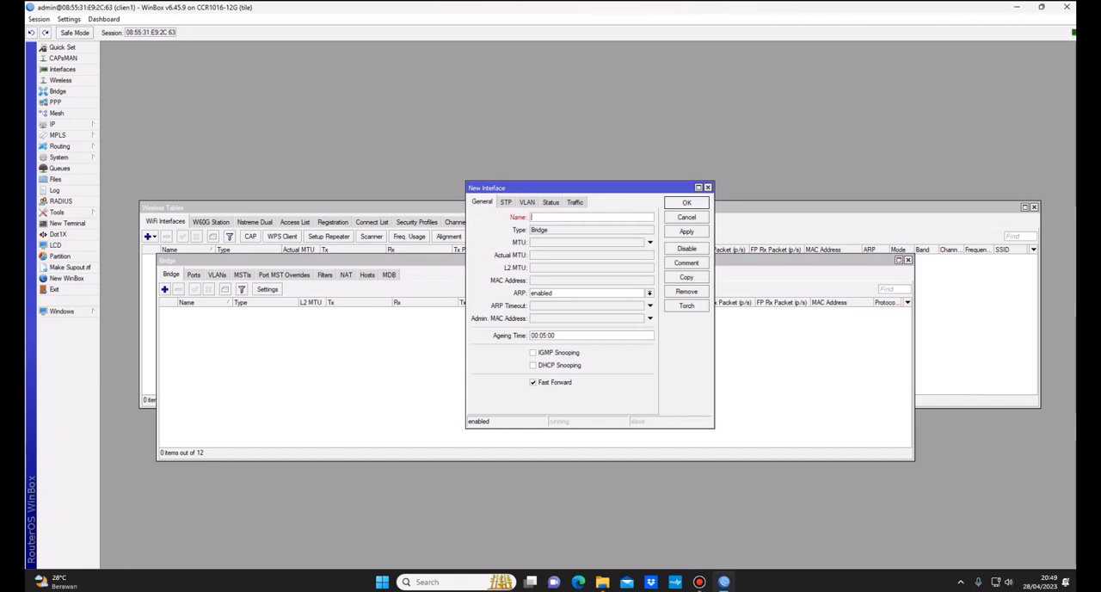
text(client1)
click(505, 201)
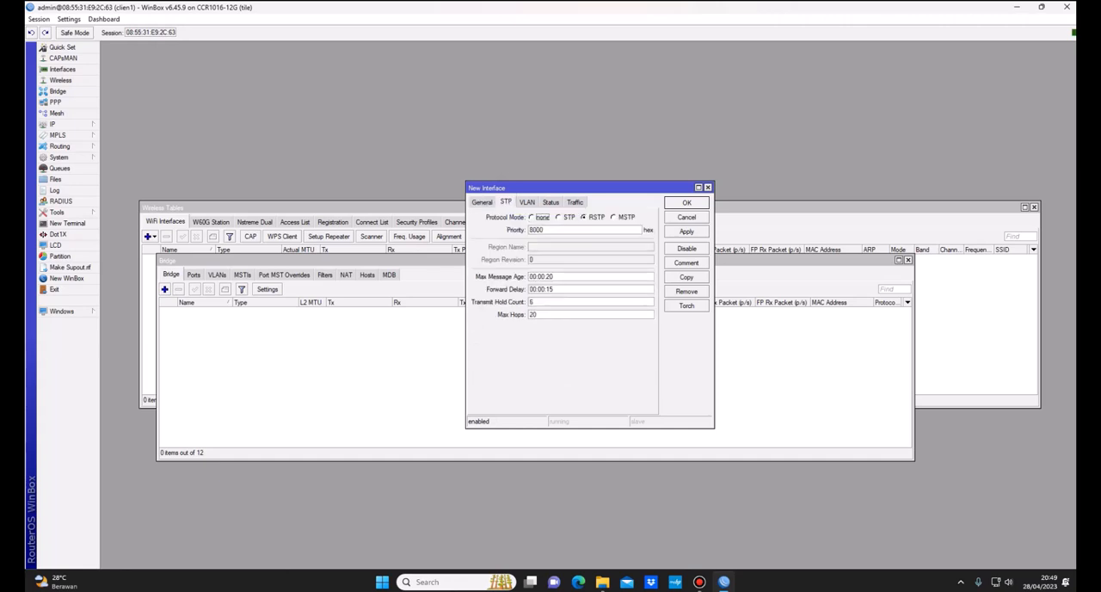
click(686, 231)
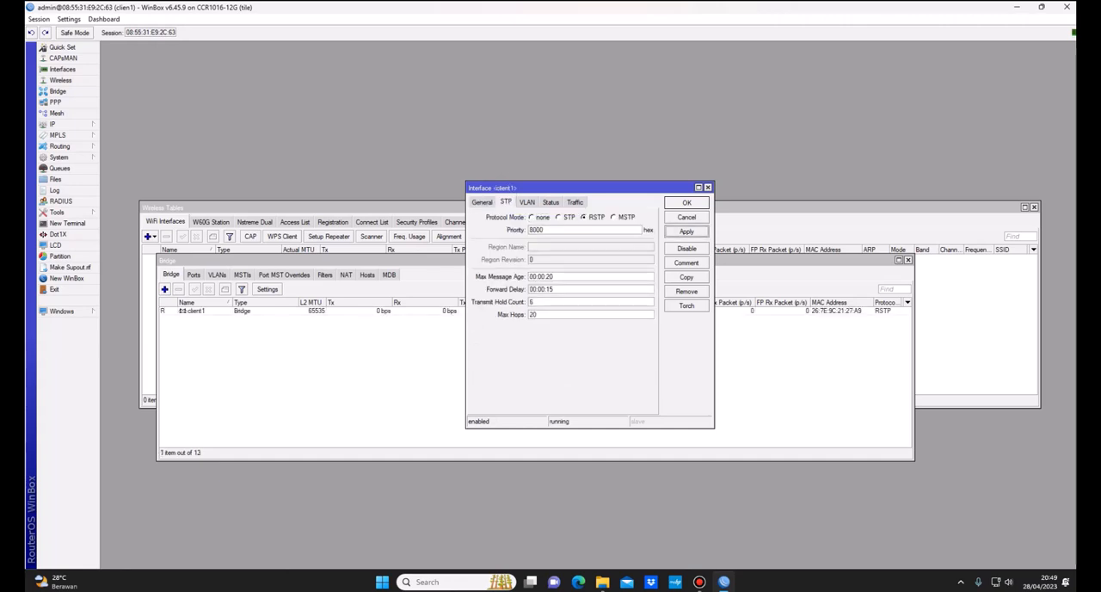
click(687, 203)
Step: Add ether2 as a port of the client1 bridge with the default port settings
click(194, 274)
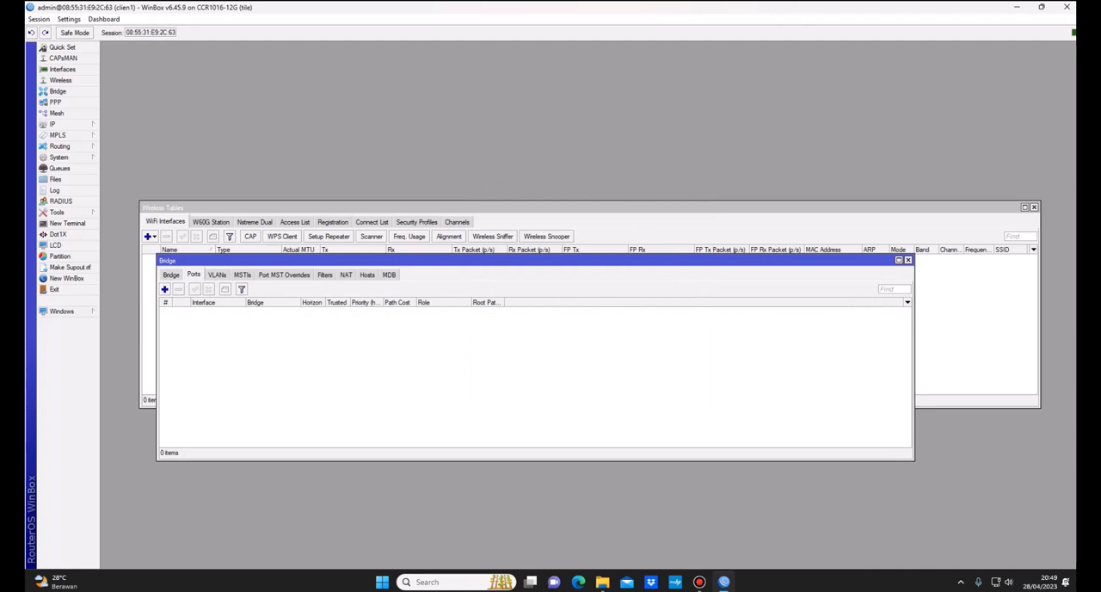
click(164, 289)
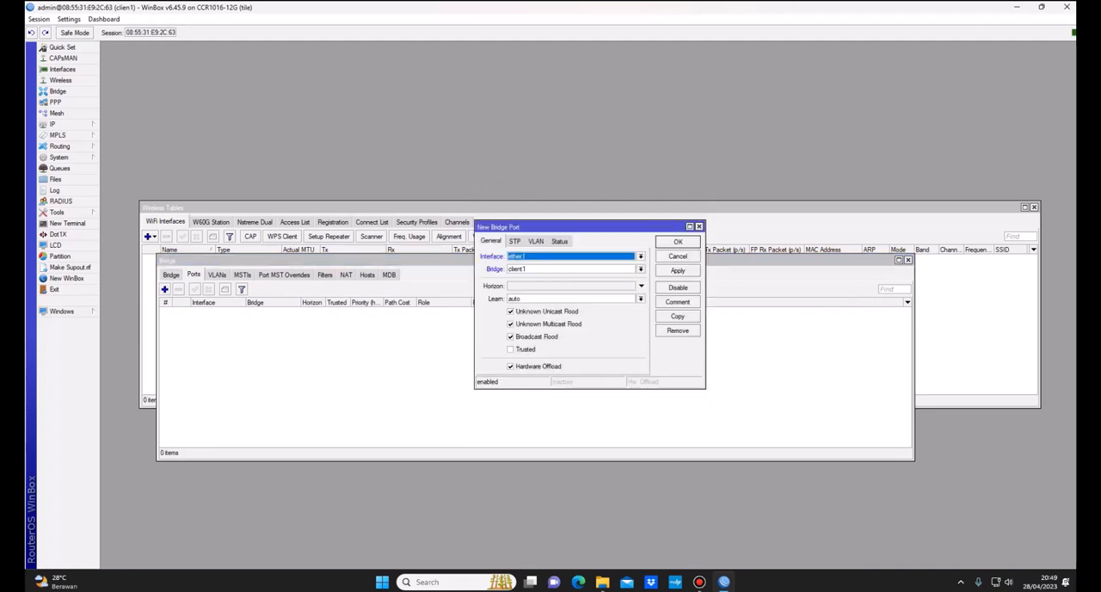
click(622, 258)
key(Down)
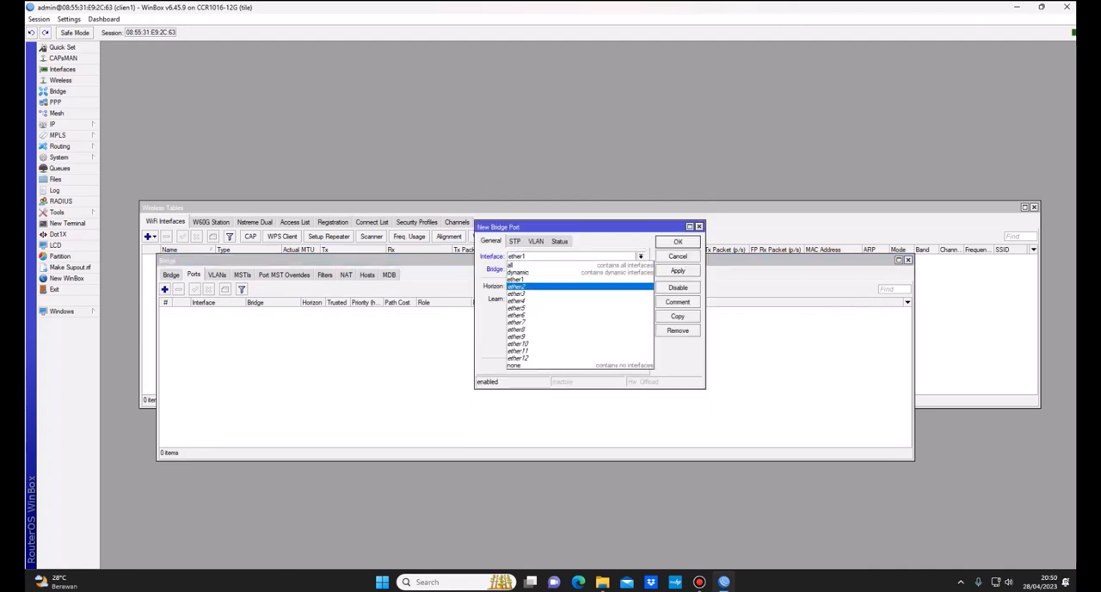
key(Return)
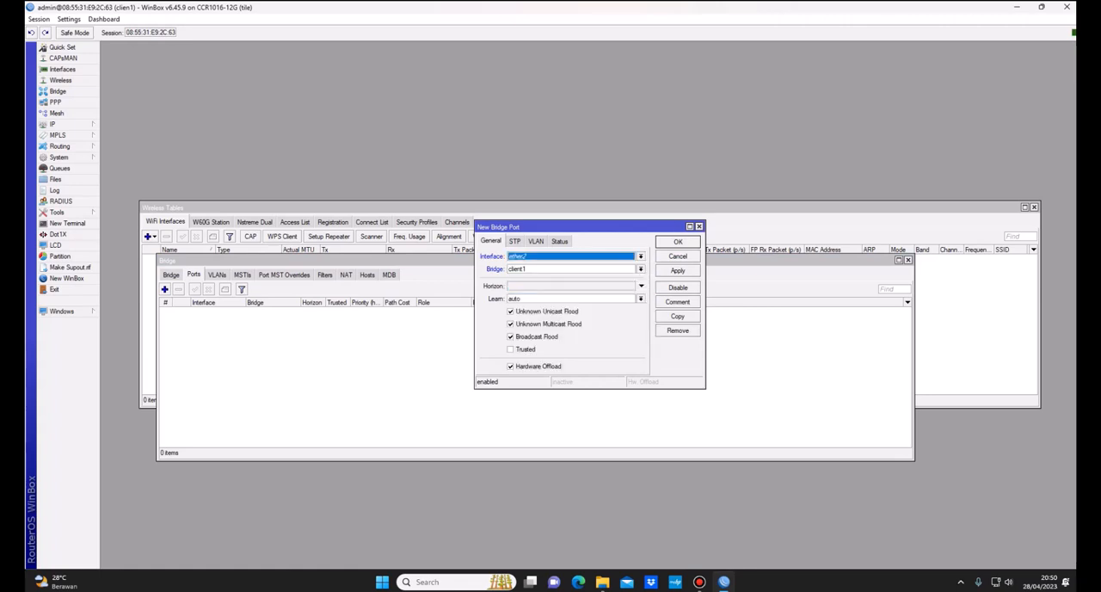
click(678, 270)
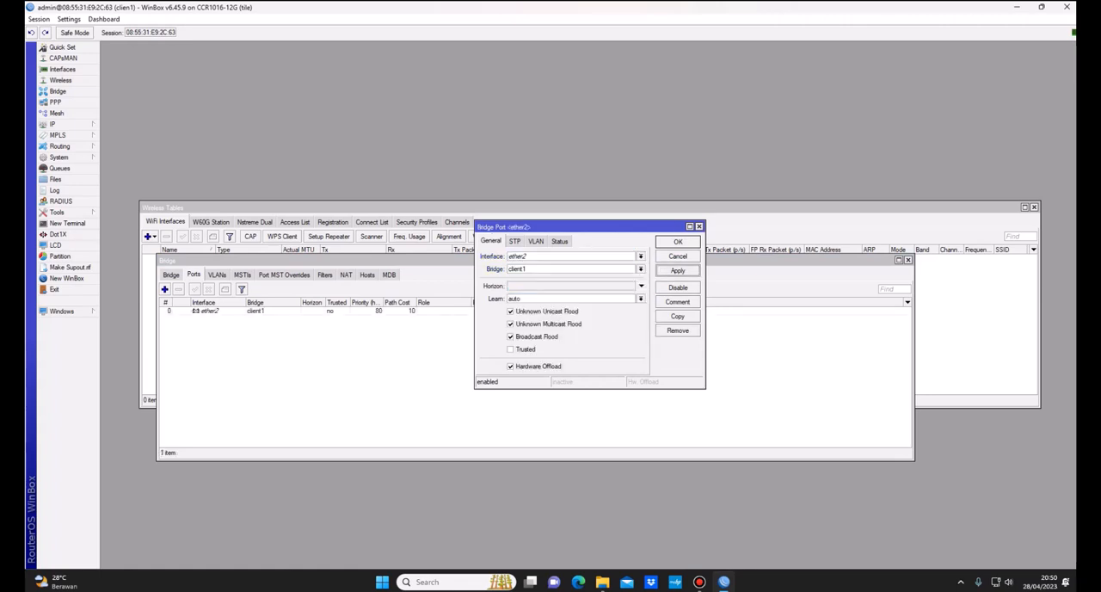
click(678, 242)
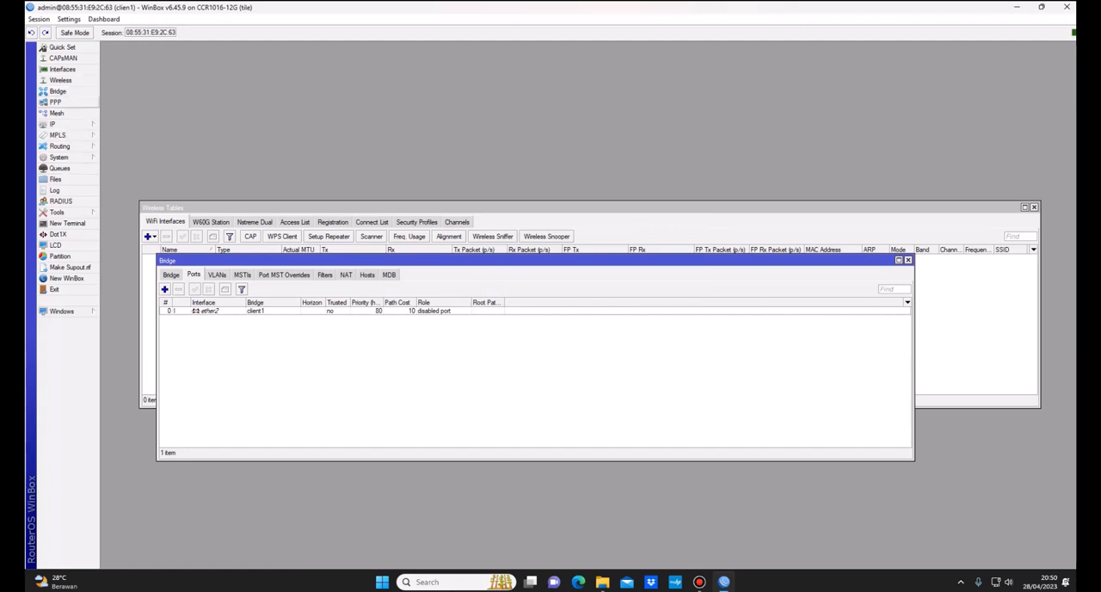
Step: Start a new PPP profile named Client bridge1 and assign it to the client1 bridge
click(55, 101)
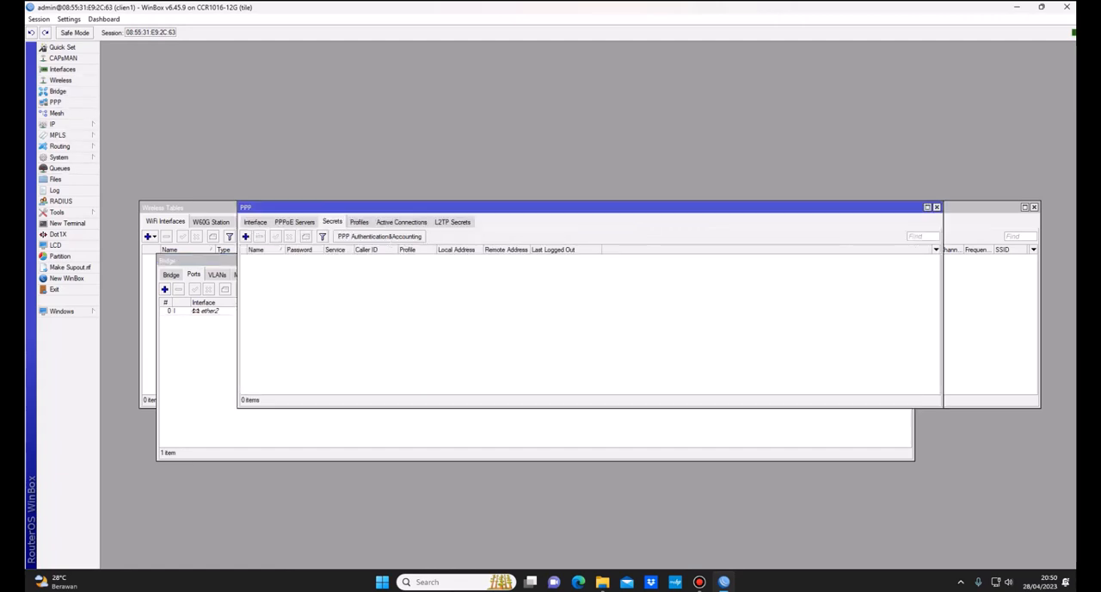
click(358, 222)
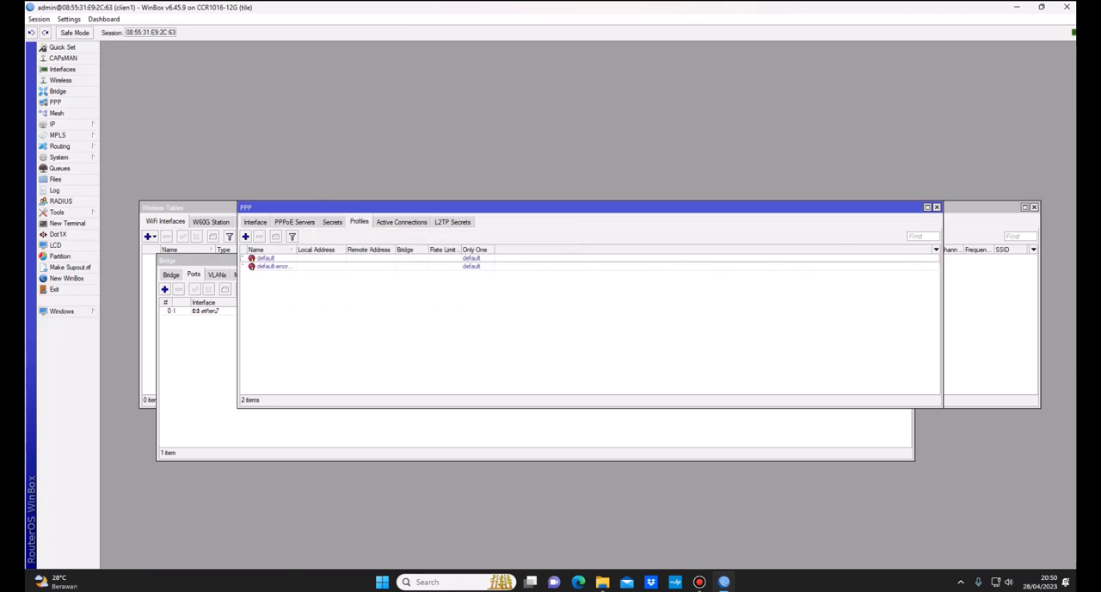
click(245, 237)
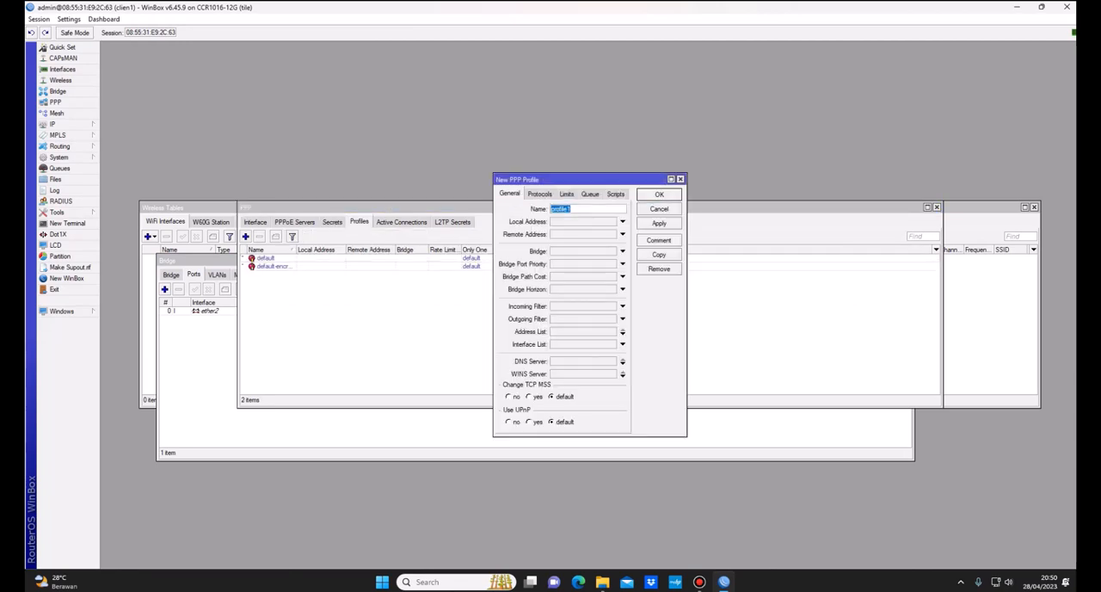
text(br)
key(BackSpace)
key(BackSpace)
text(Client bridge1)
click(623, 251)
Step: Set Use Encryption to yes in the new PPP profile and save the profile
click(540, 193)
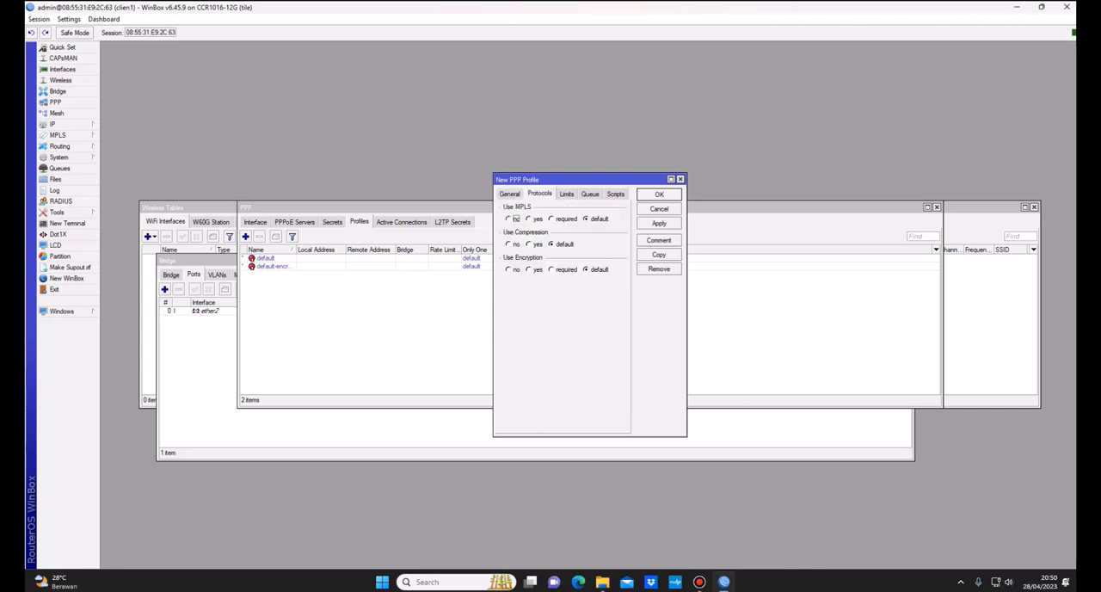
click(535, 270)
click(658, 223)
click(659, 193)
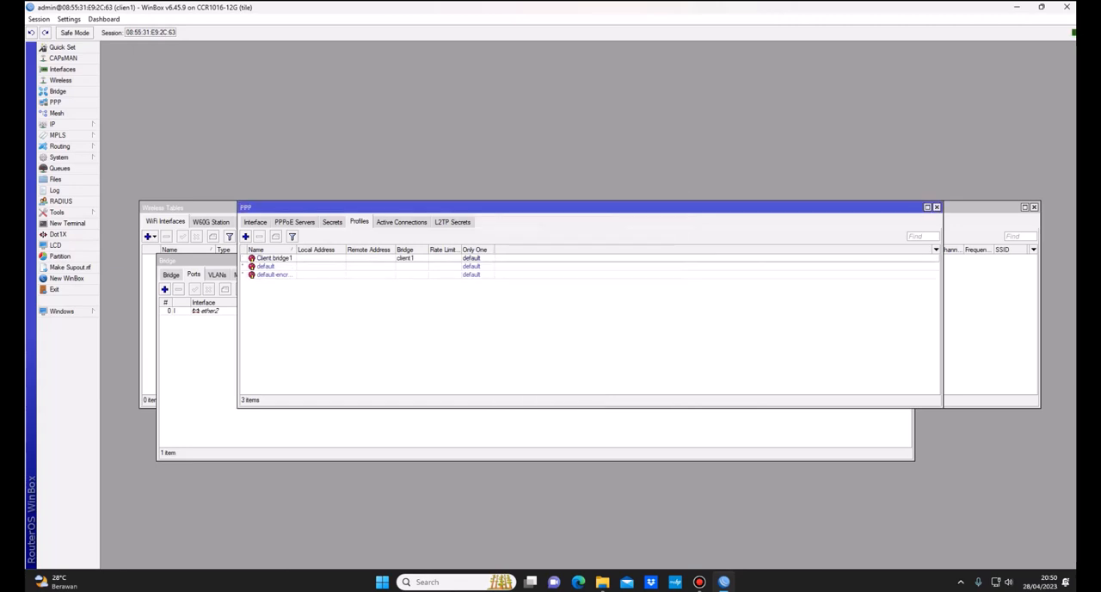
Step: Start a new L2TP Client interface in PPP and name it CLIENT 1
click(255, 222)
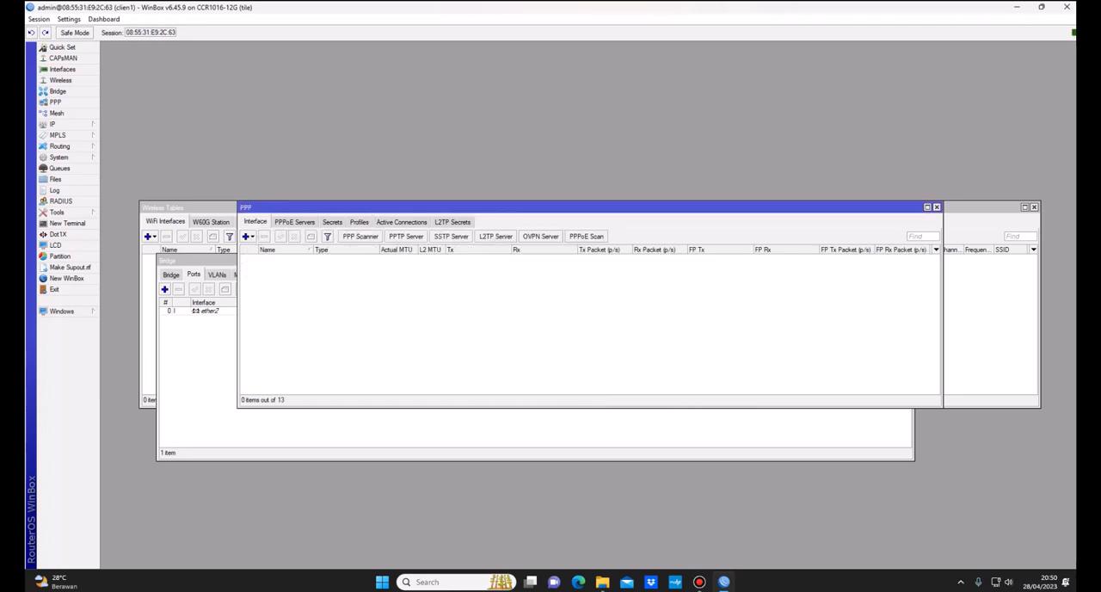
click(247, 235)
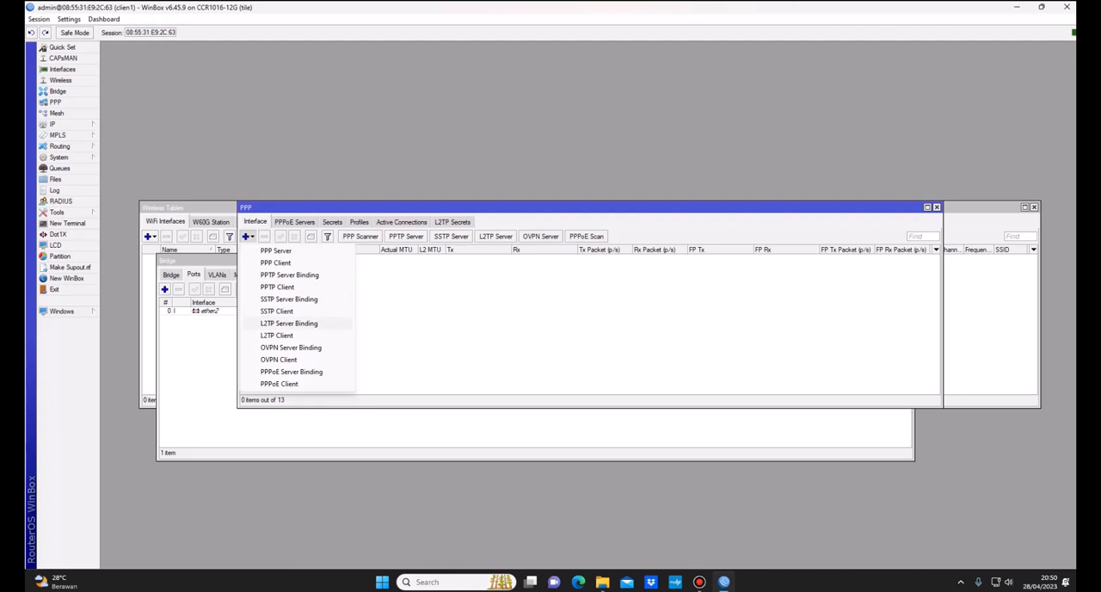
click(276, 334)
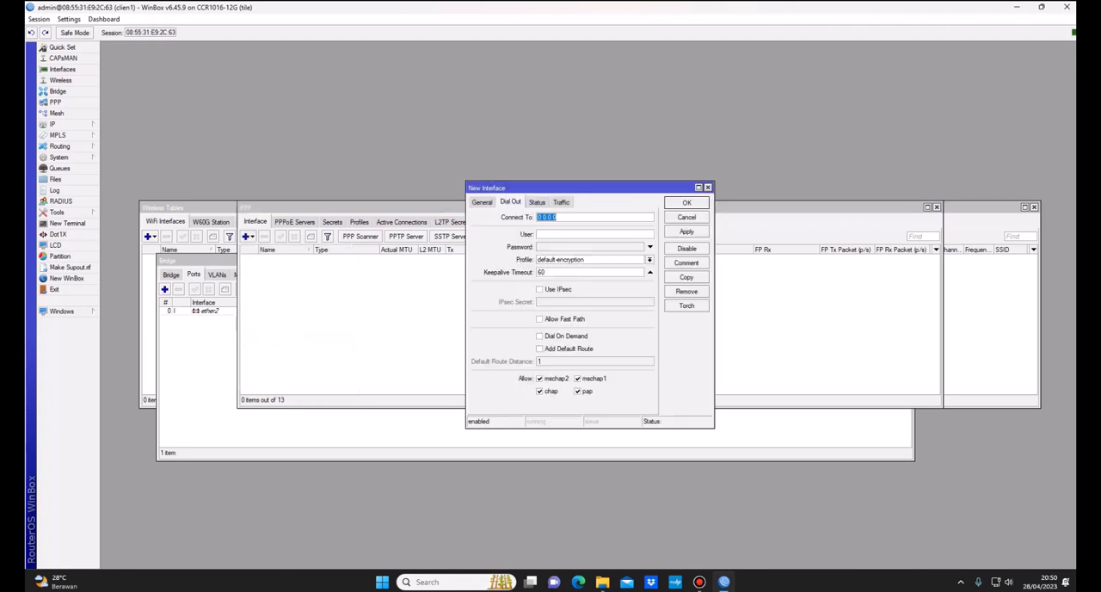
click(482, 202)
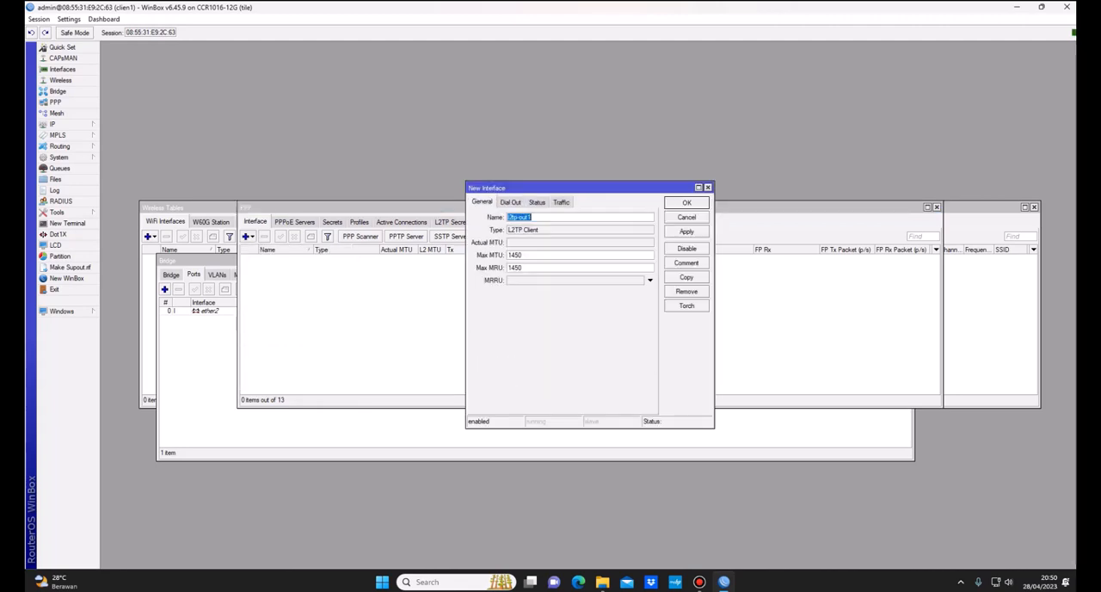
text(CLIENT 1)
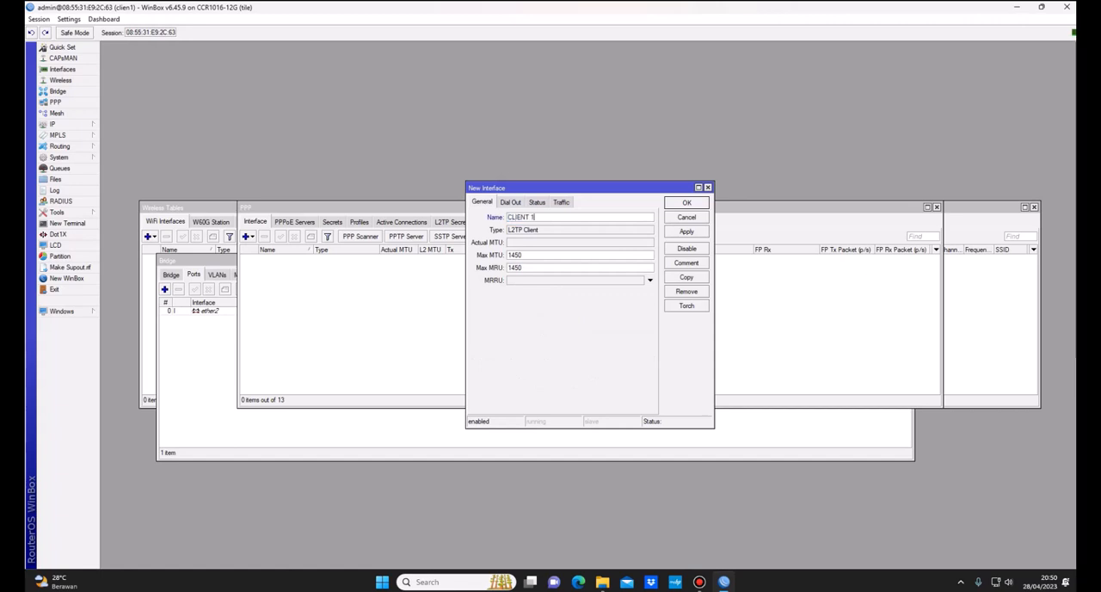
Step: Fill in the L2TP client's dial-out details: the server address to connect to, user client1 and the account password
click(510, 202)
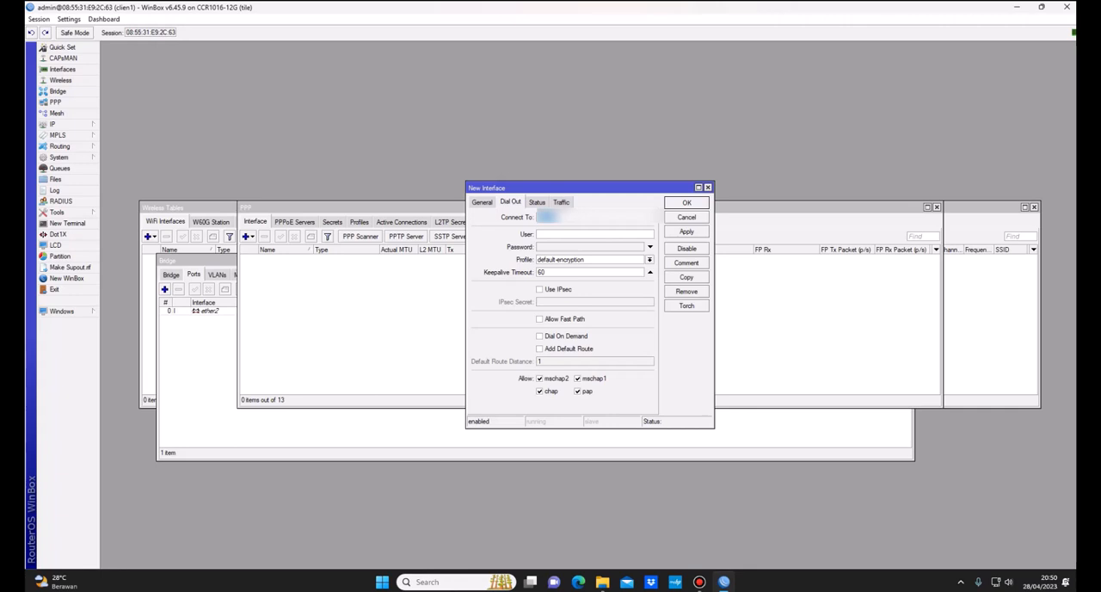
key(BackSpace)
key(BackSpace)
text(ent1)
key(Tab)
text(******)
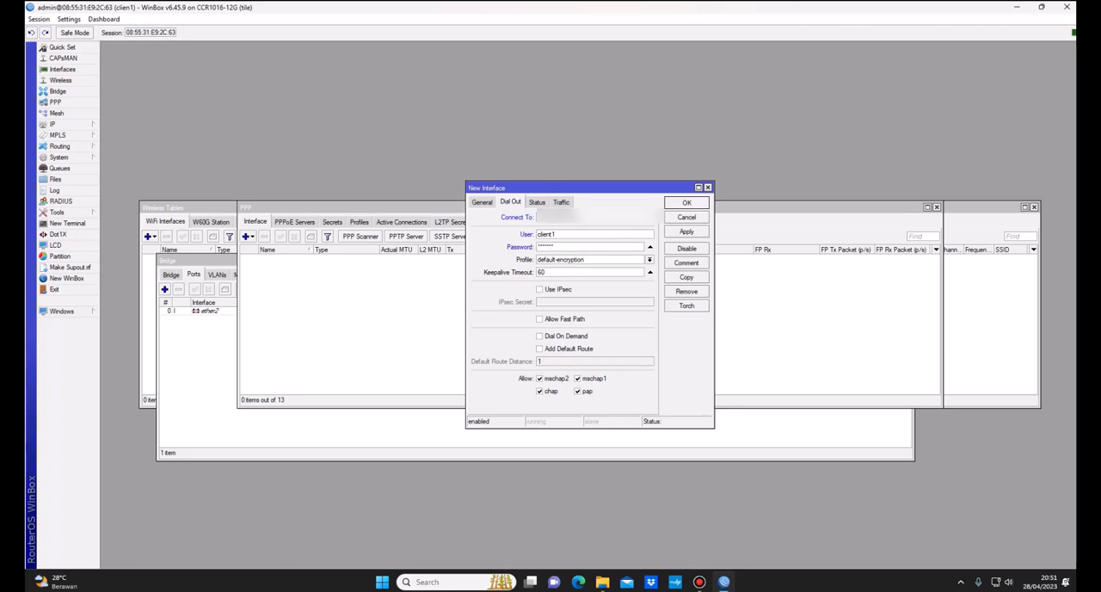
Step: Set the L2TP client's profile to Client bridge1 with IPsec off, save the interface and move the PPP window off the bridge ports list
click(650, 260)
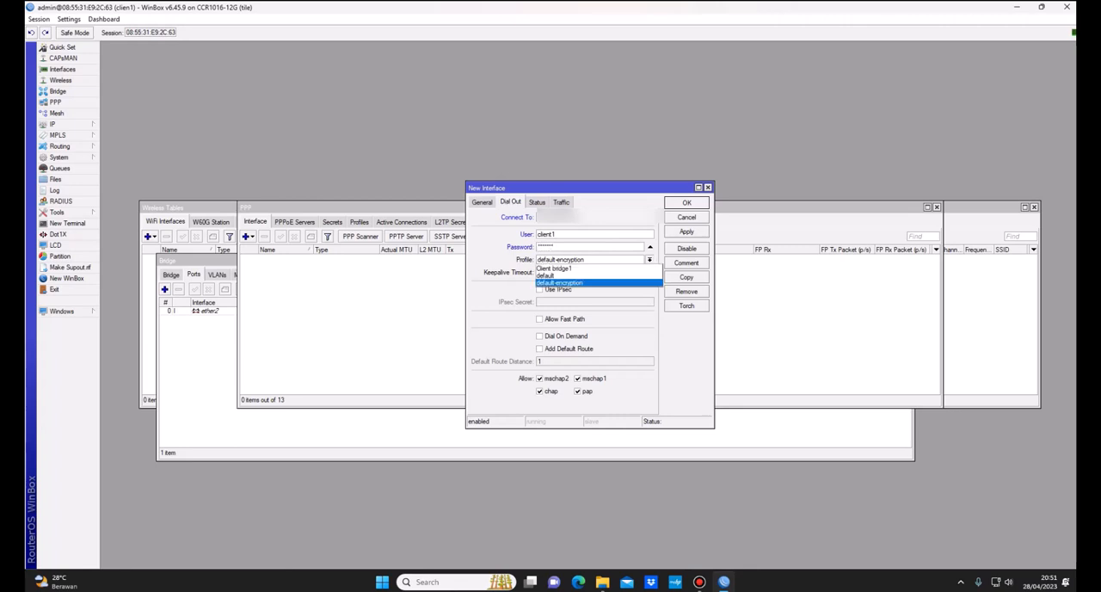
key(Return)
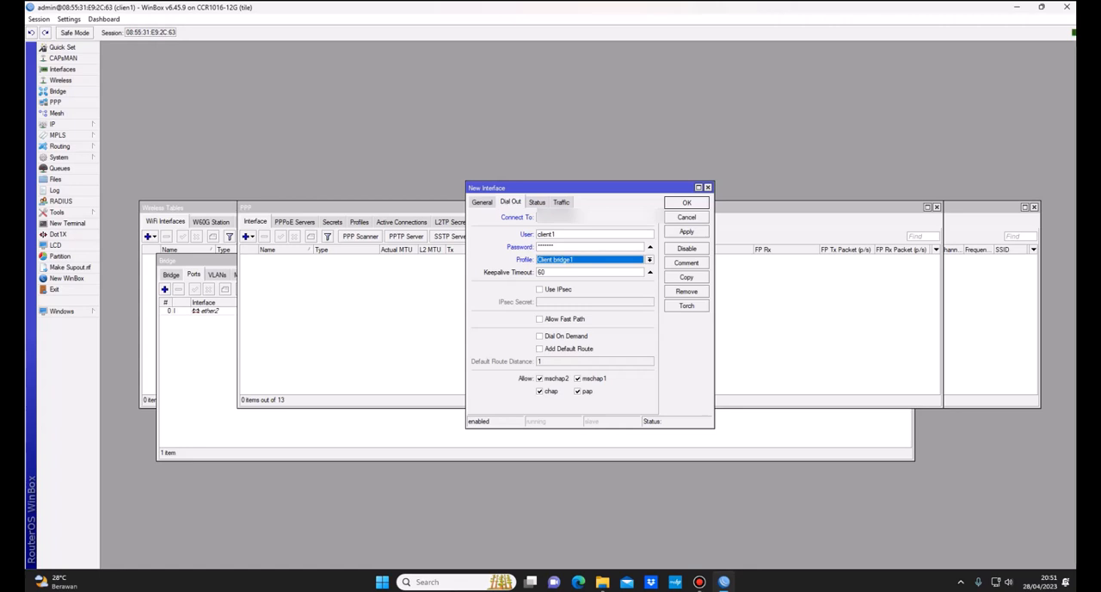
click(540, 289)
click(540, 289)
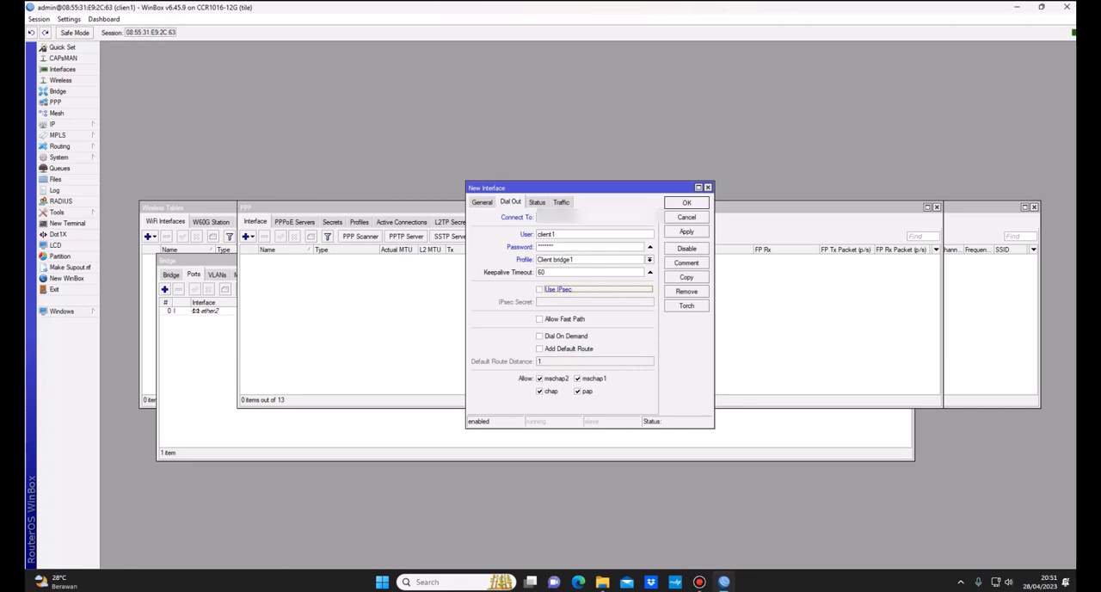
click(686, 231)
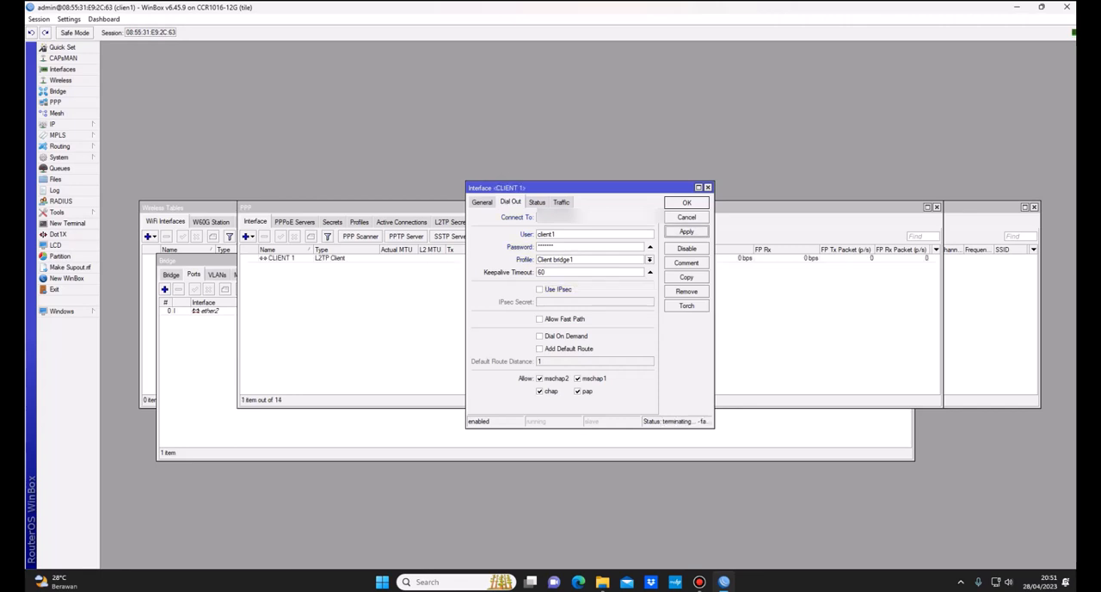
click(686, 202)
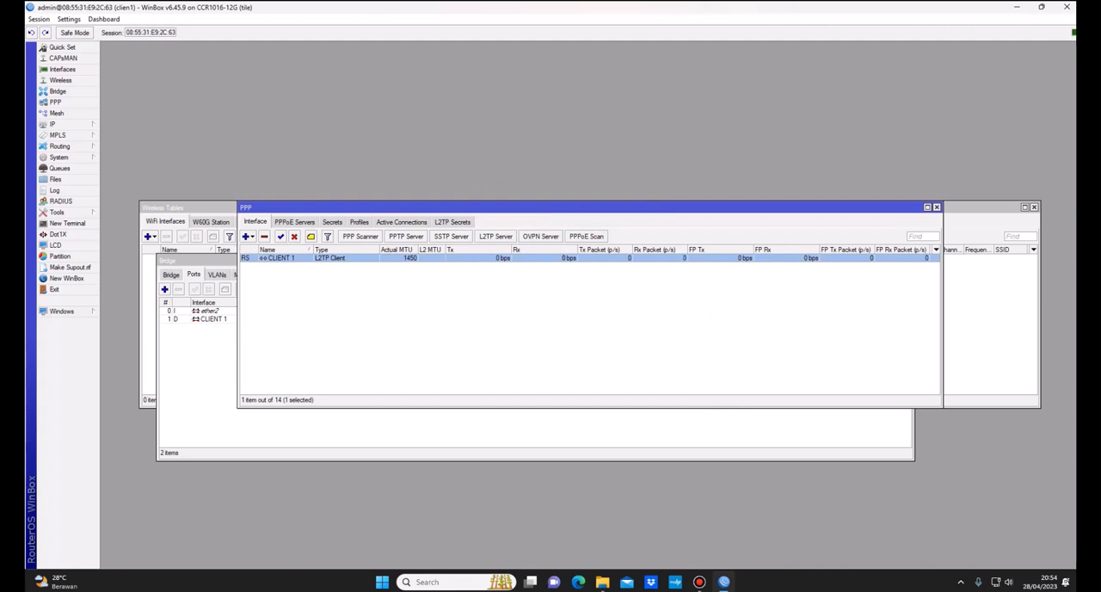
drag(533, 208, 597, 208)
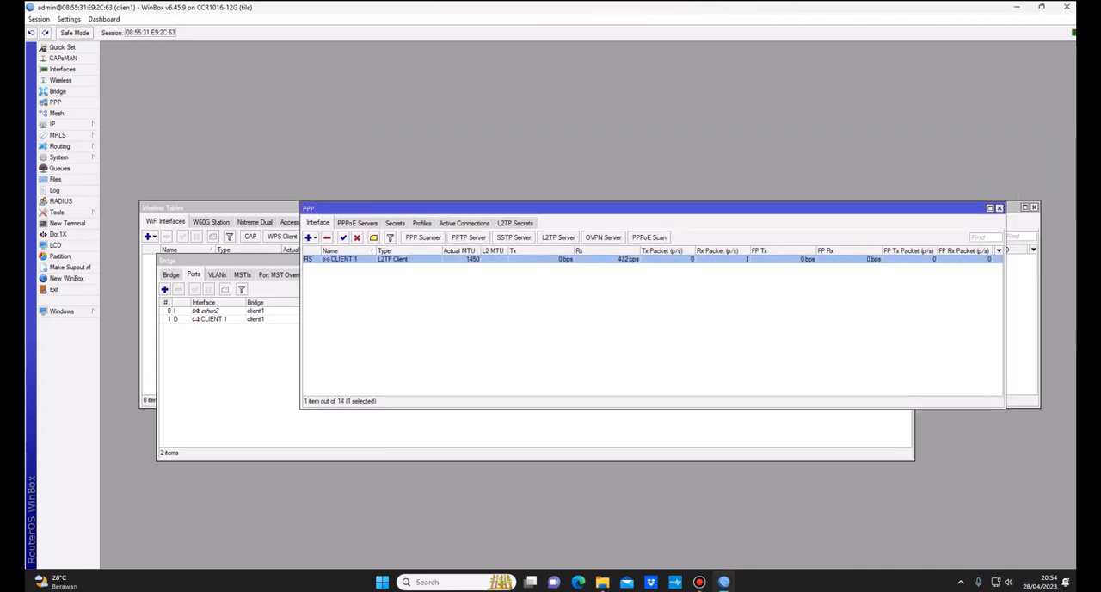
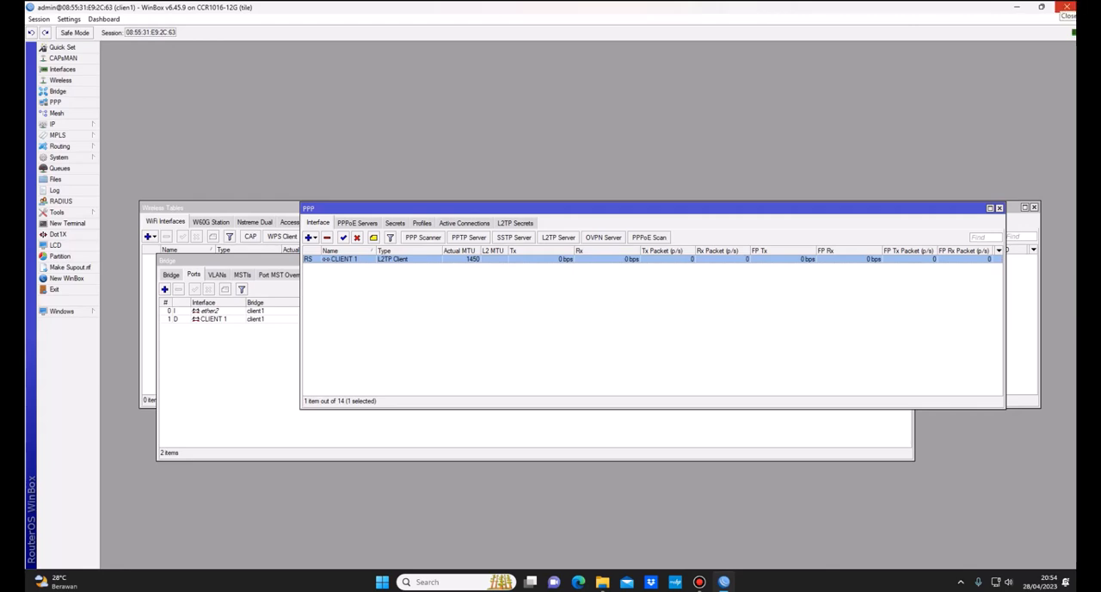
Step: Close the client1 session, relaunch WinBox and log in as admin with the password to the neighbor router at 192.168.20.1
click(1067, 7)
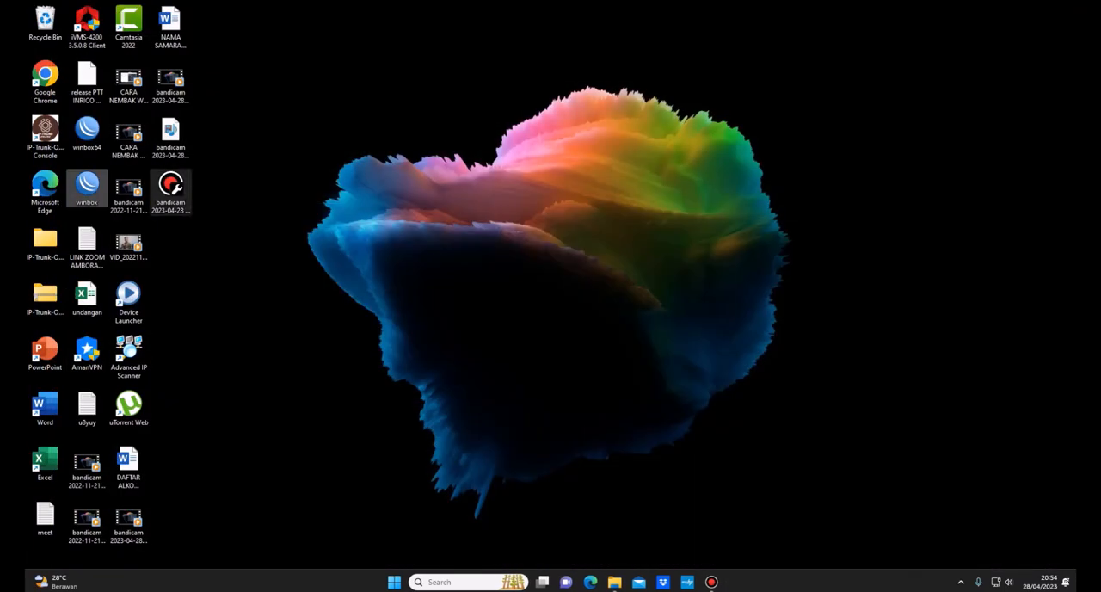
double_click(86, 185)
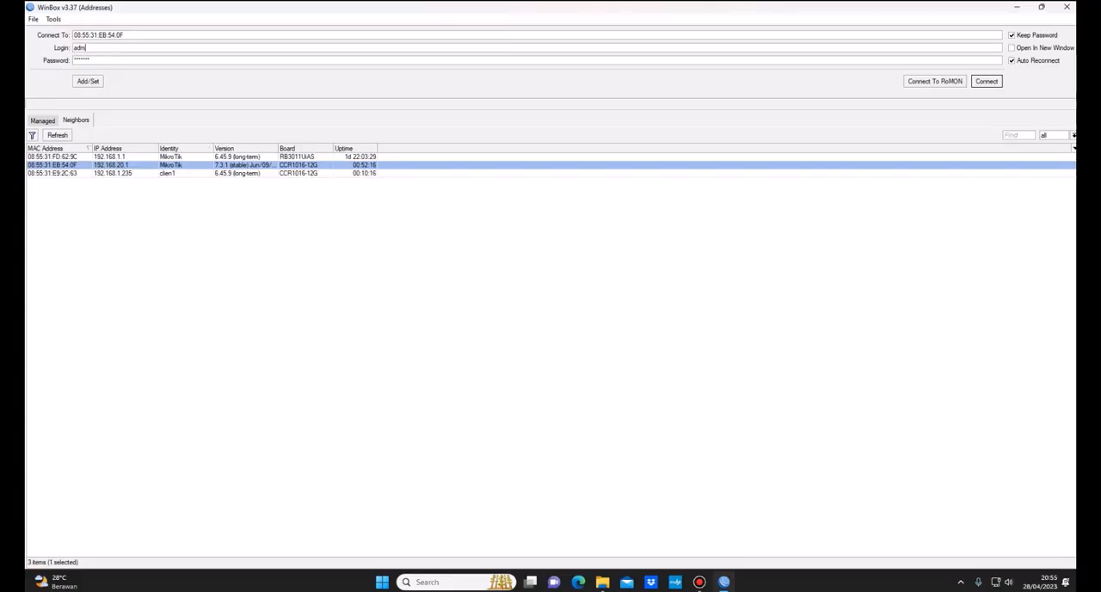
key(Tab)
text(*****)
key(Return)
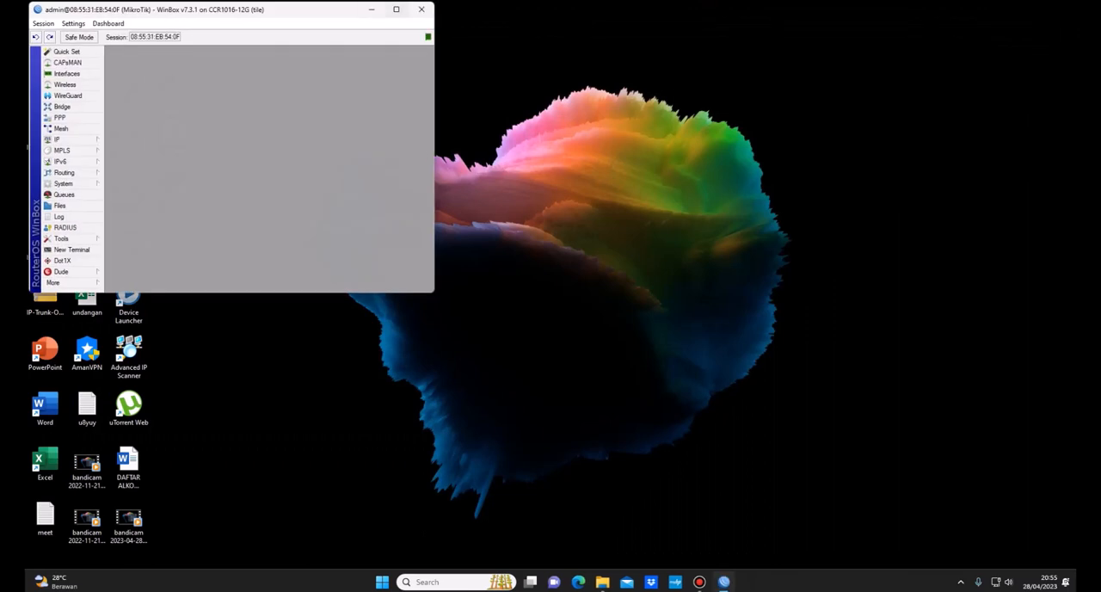
click(396, 10)
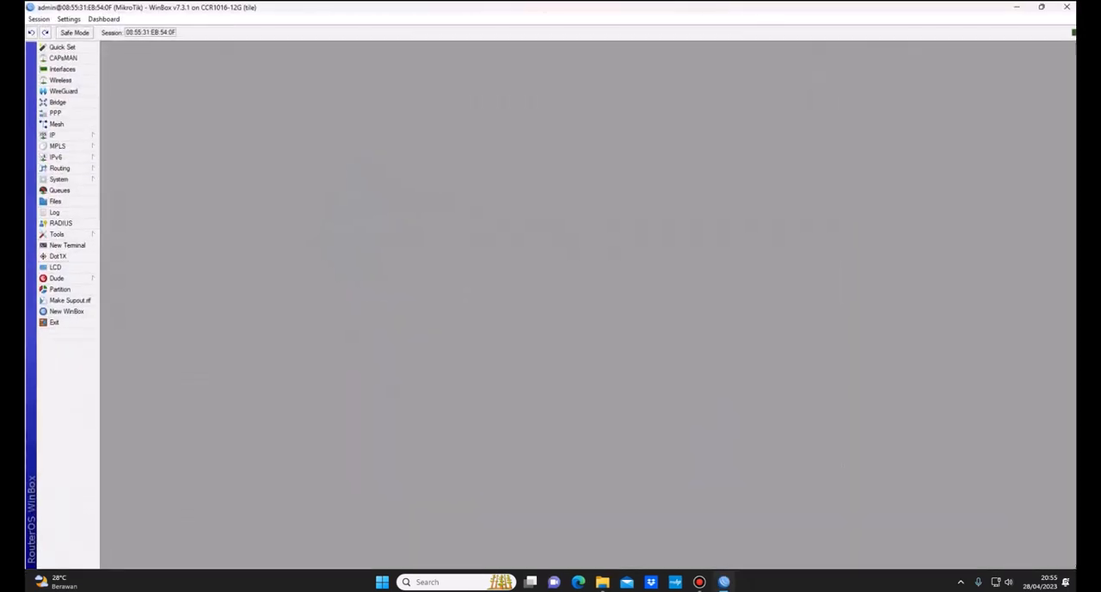
Step: Reset the router's configuration from a new terminal with no-defaults=yes and skip-backup=yes
click(67, 246)
text(system/res)
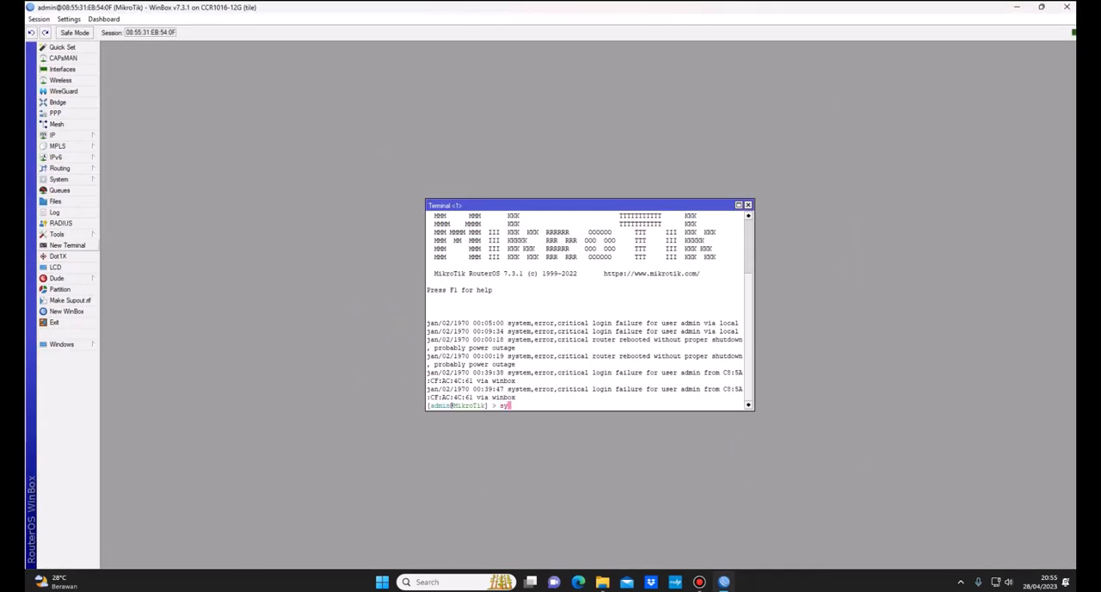
text(e)
key(Tab)
text(no-defaults=)
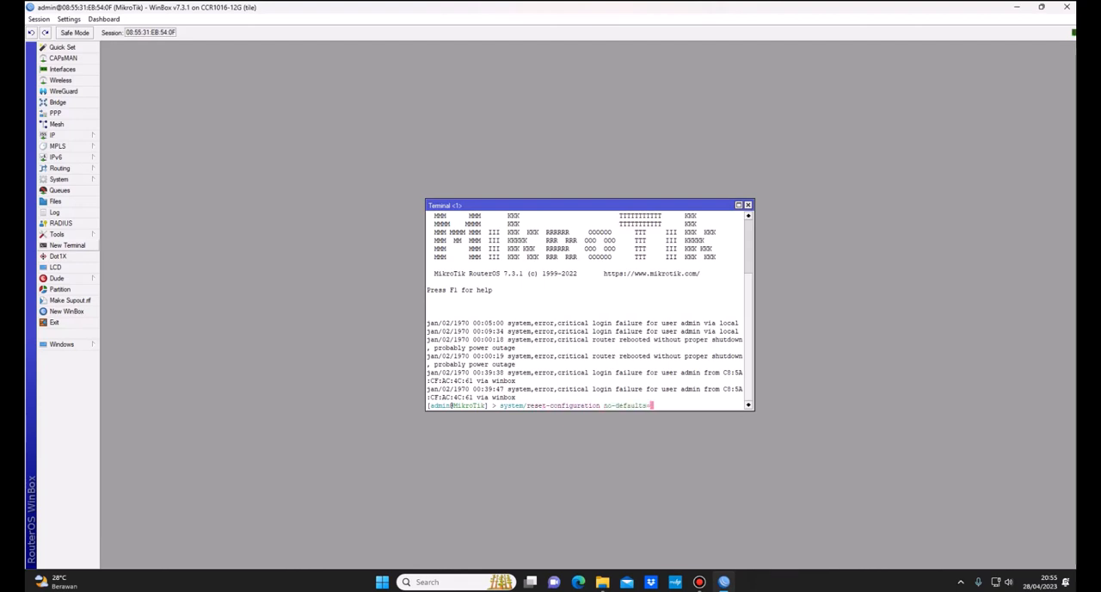
text(yes skip-backup=yes)
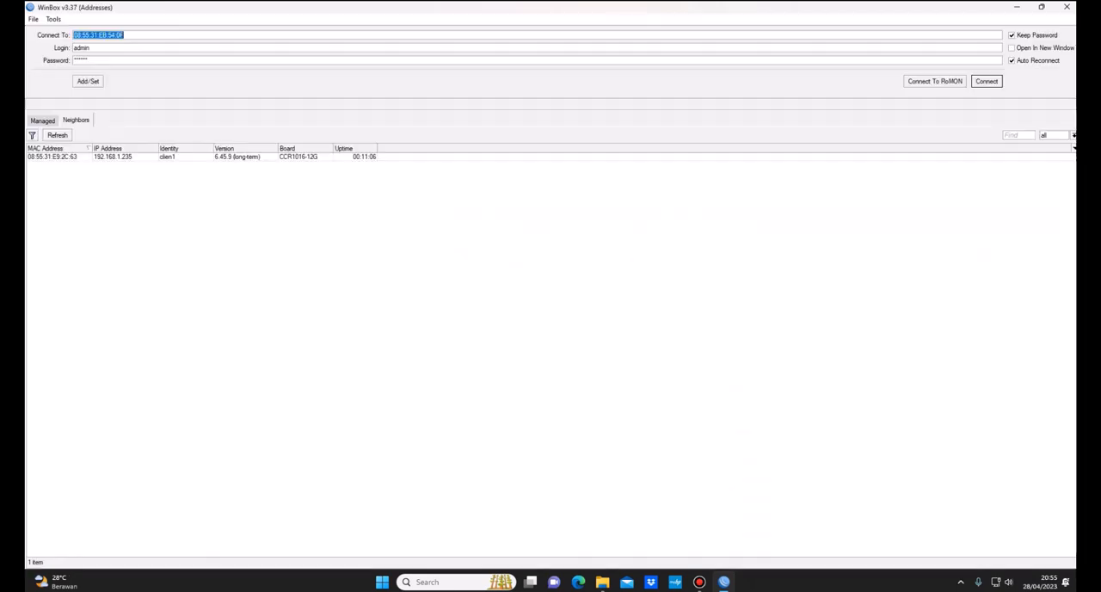
Step: Reconnect to the reset router at 08:55:31:EB:54:0F as admin with a blank password and skip the password change
click(52, 166)
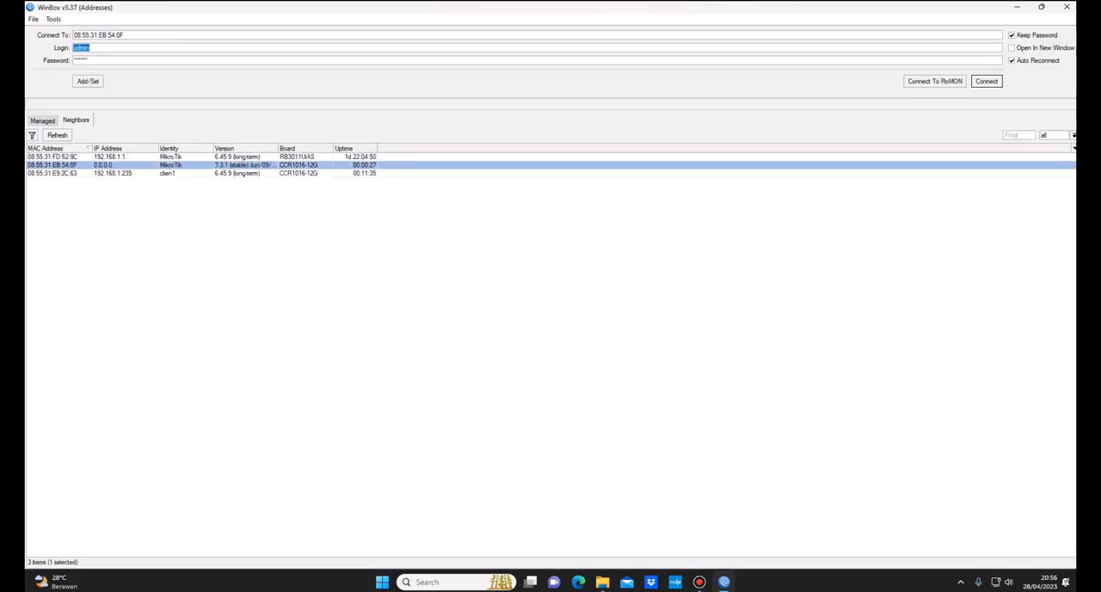
key(Tab)
key(BackSpace)
key(Return)
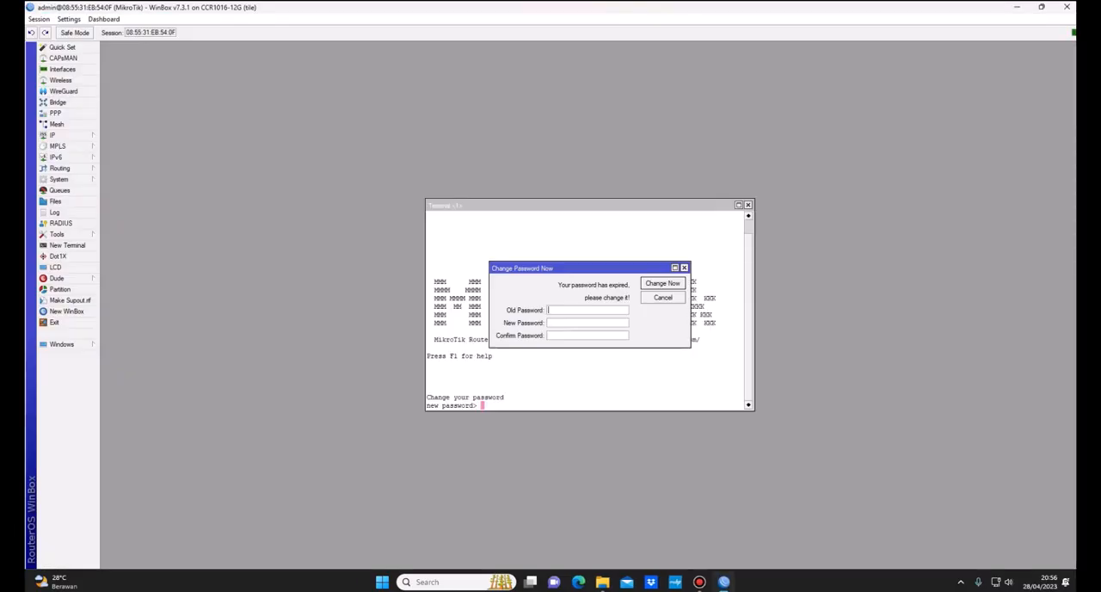
click(684, 268)
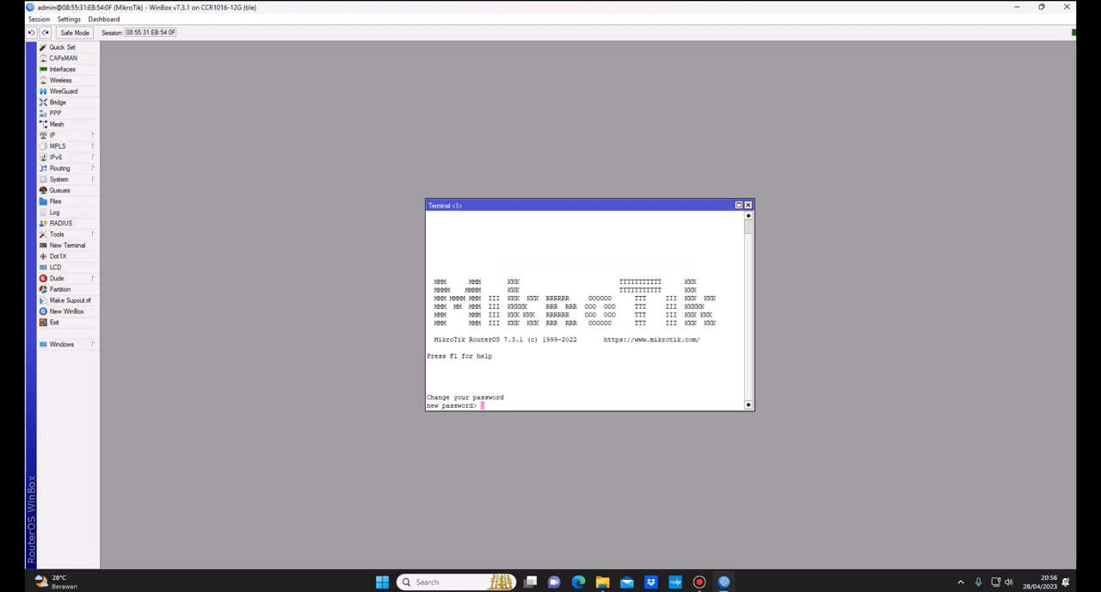
key(Return)
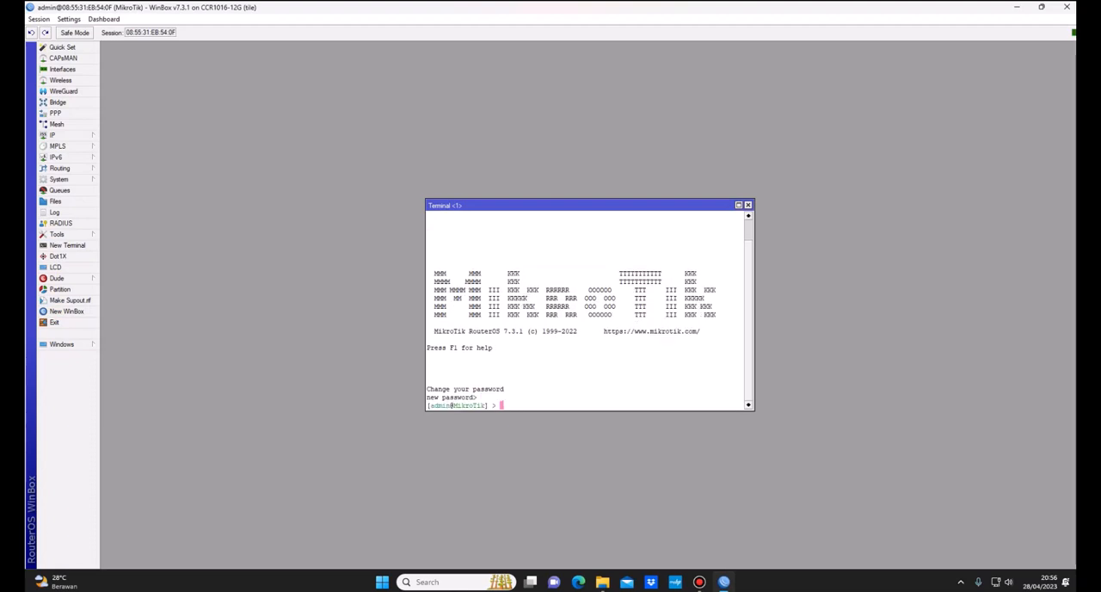
Step: Set the router's system identity name to client2 in the terminal
text(system/identity/set name=)
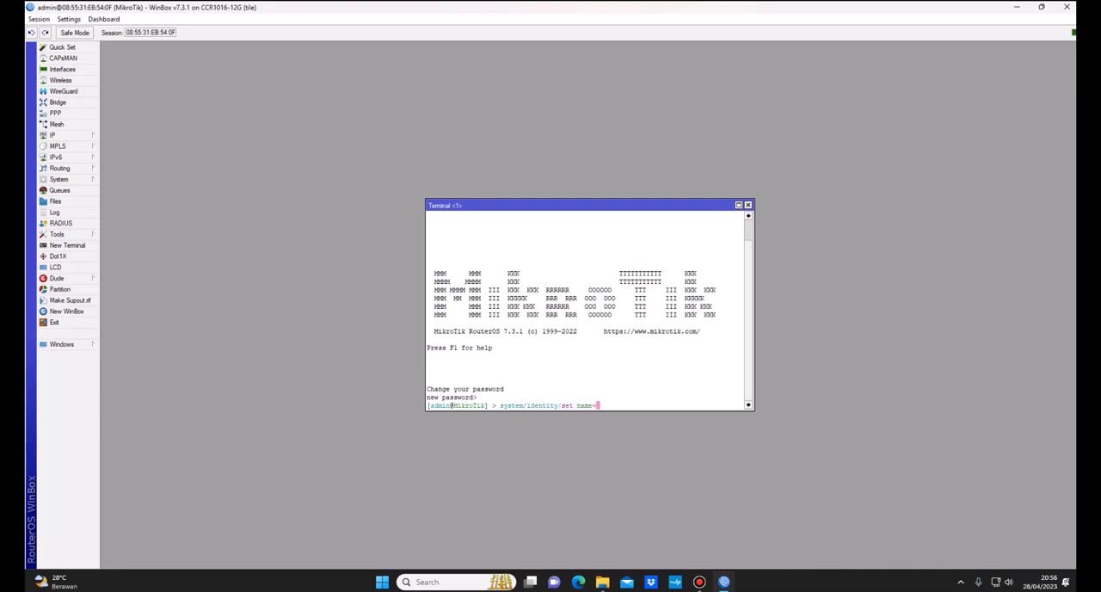
text(client2)
key(Return)
Step: Set the system clock to date Apr/28/2023 and time 20:56:02 with time-zone-autodetect=yes
text(system/)
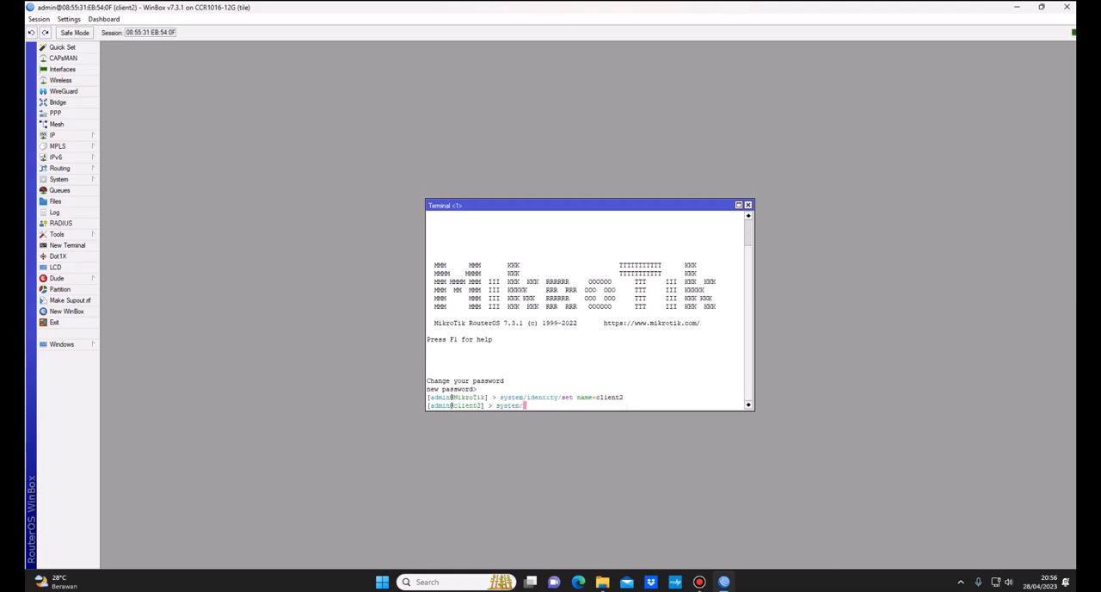
text(clock/set date=Apr/28/2024)
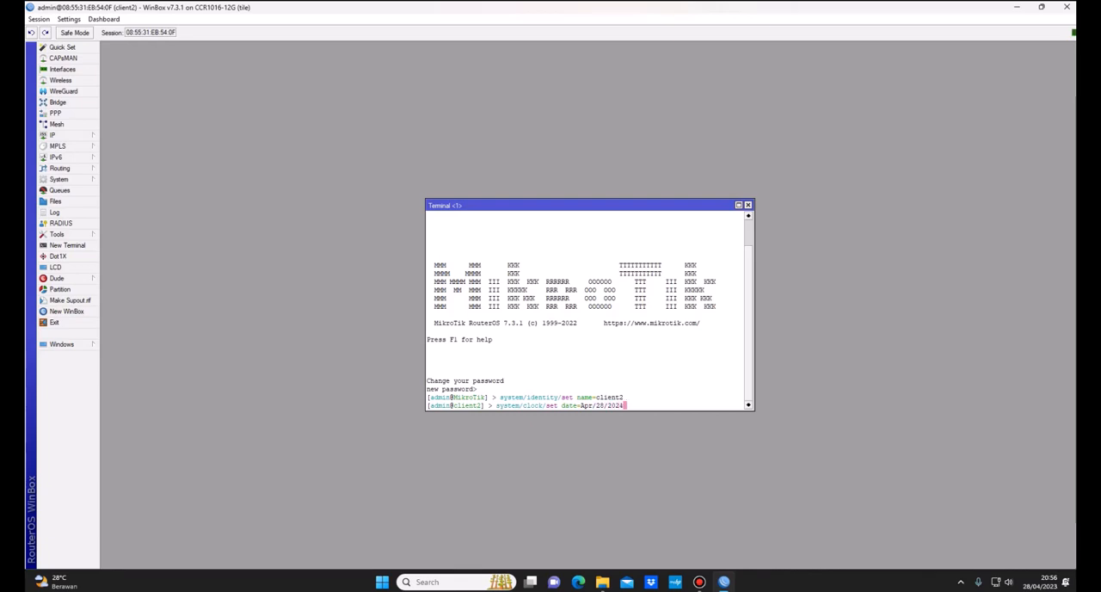
key(BackSpace)
text(3 time)
text(=20:)
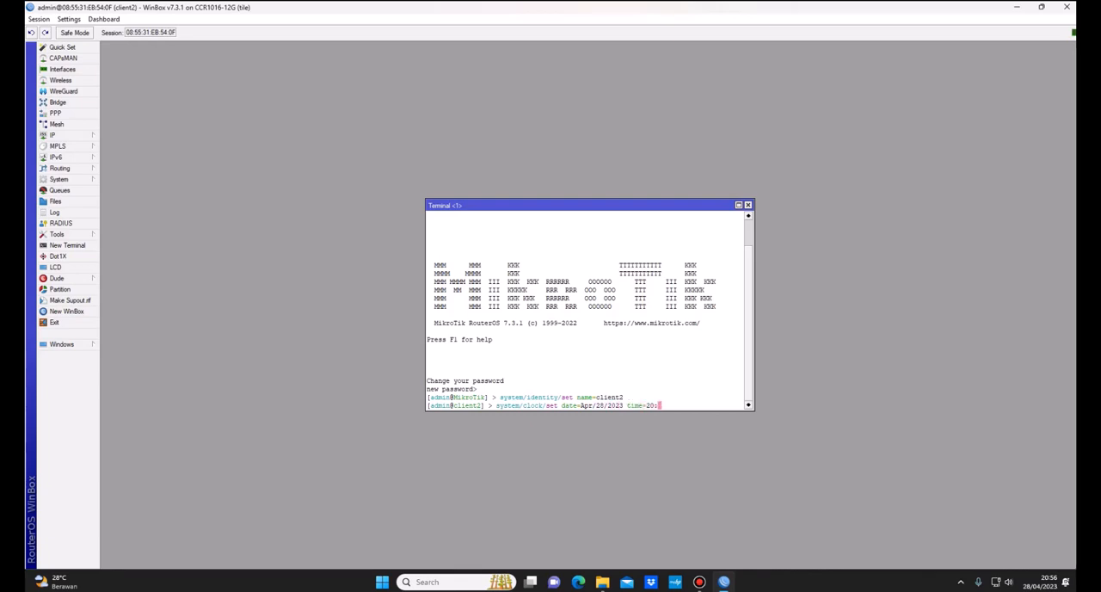
text(56:02 time-zone-autodetect=)
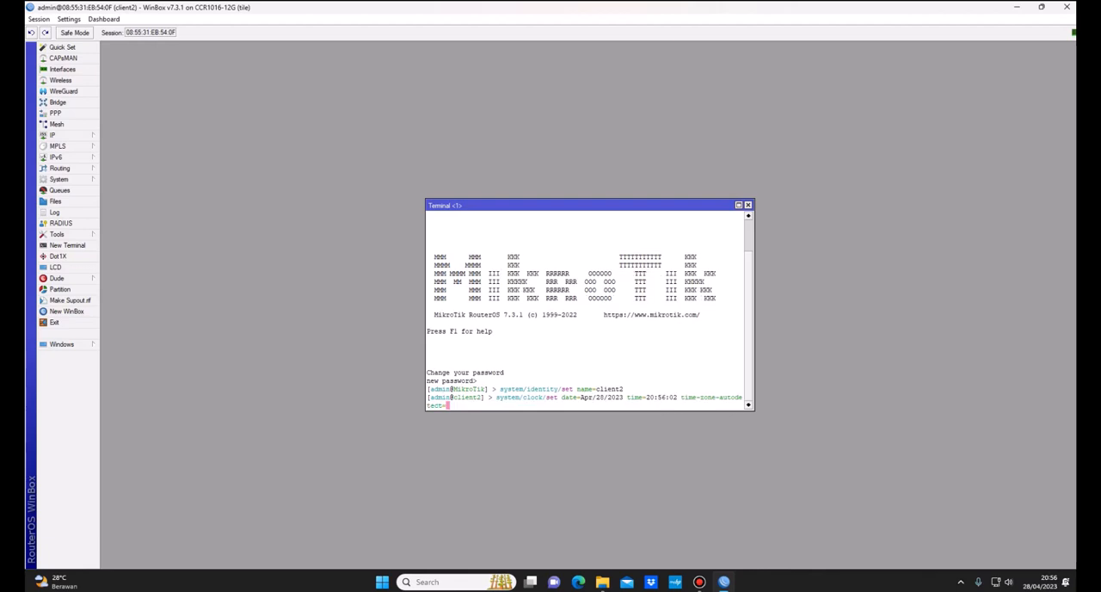
text(yes)
key(Return)
Step: Add an enabled DHCP client on ether1 with use-peer-ntp=yes and use-peer-dns=yes
text(s)
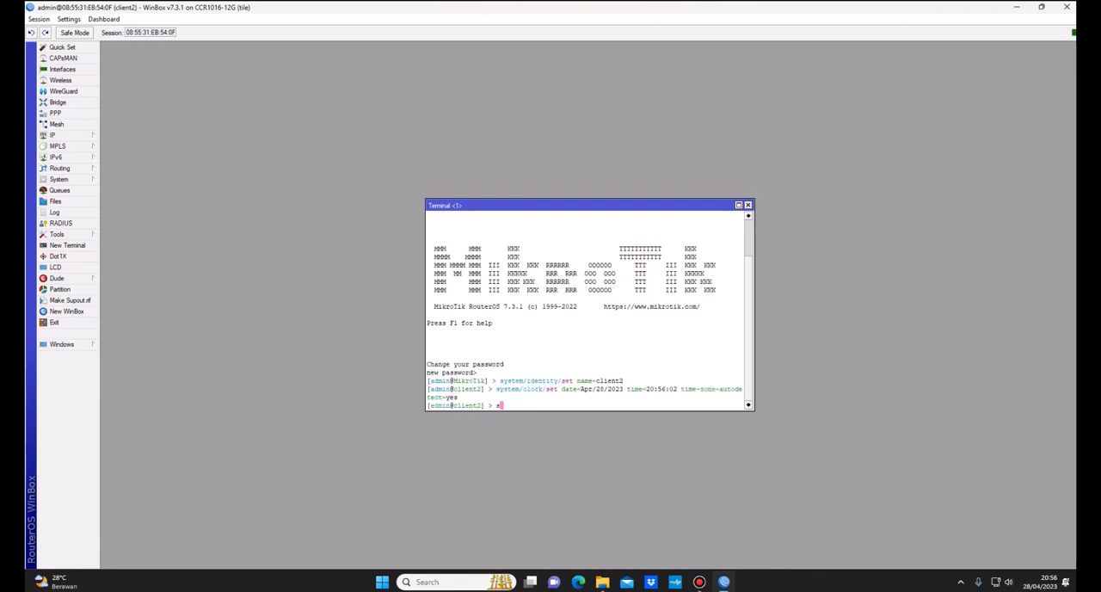
key(BackSpace)
text(ip dhcp-client/ad)
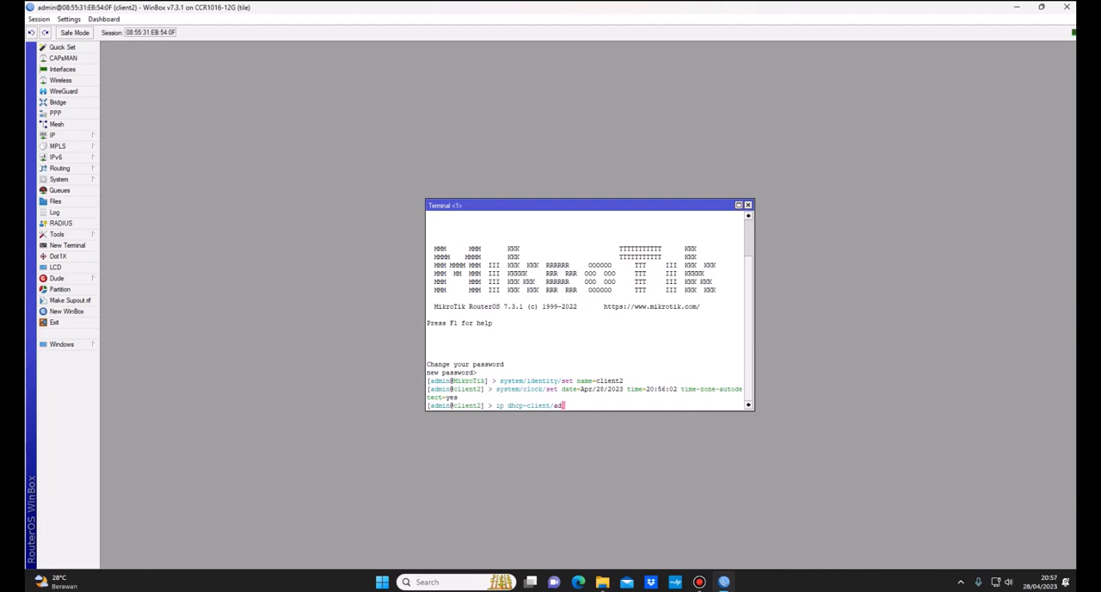
text(d interface=ether1 )
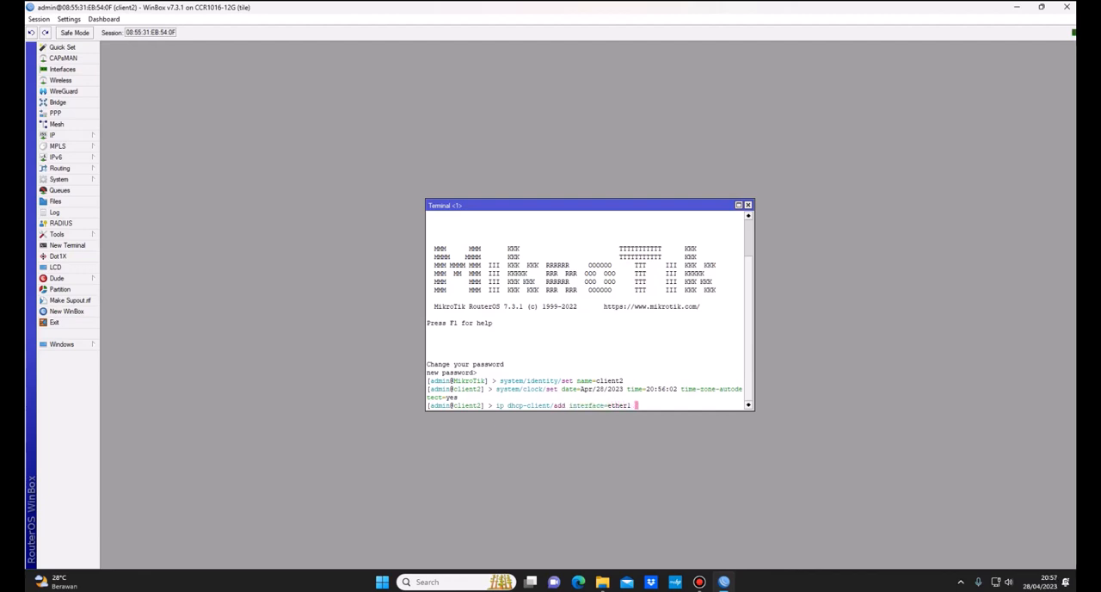
text(use-peer-ntp=yes )
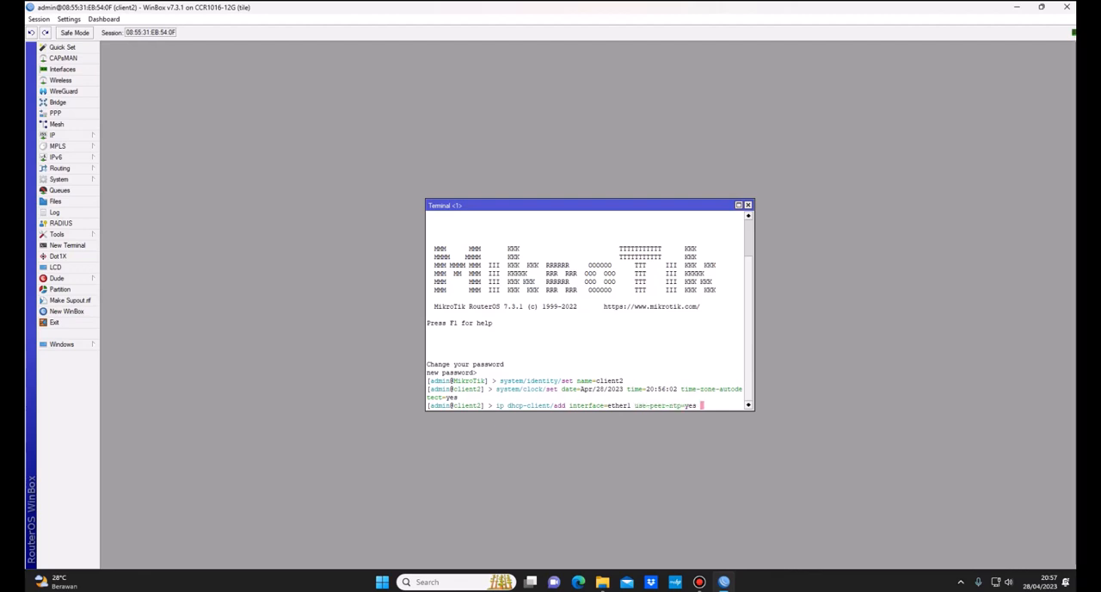
text(use-peer-dns=)
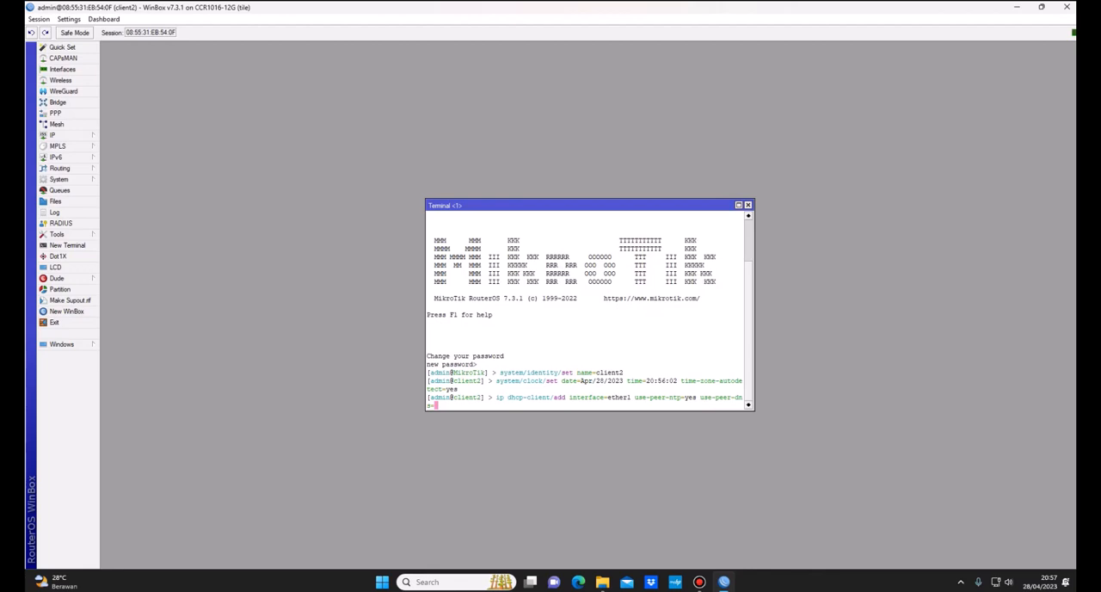
text(yes disabled=no)
key(Return)
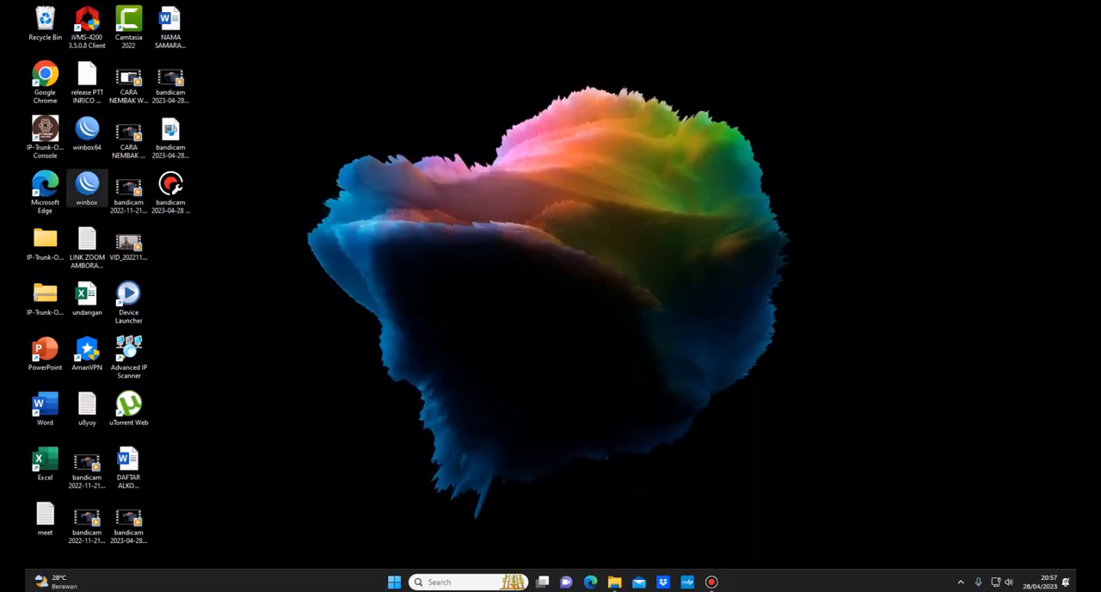
Step: Reconnect to the client2 router through 08:55:31:EB:54:0E as admin, decline the password change and maximize the window
double_click(86, 188)
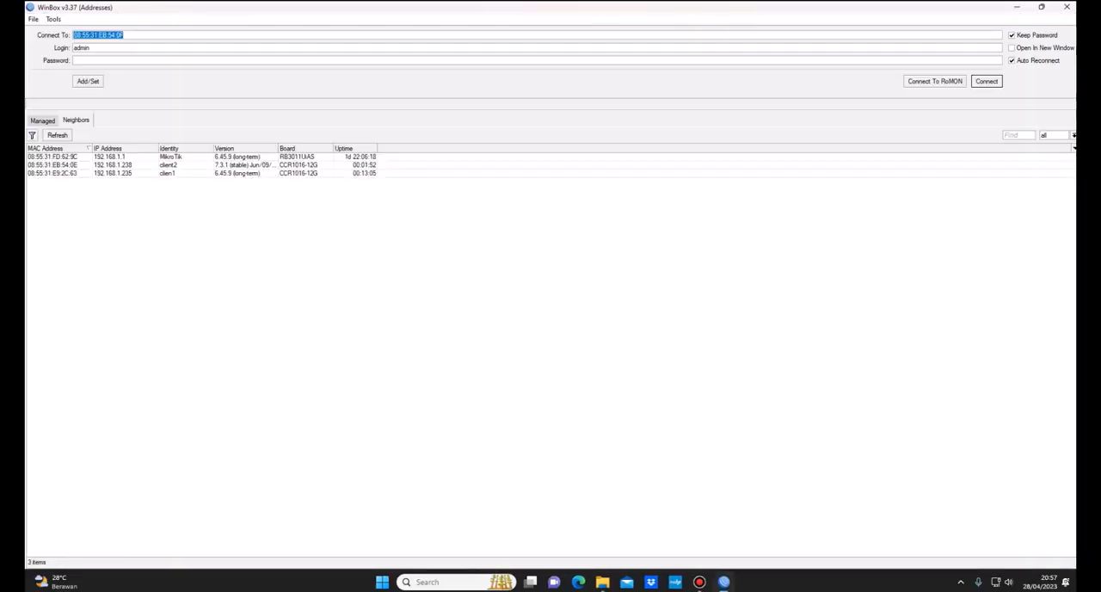
click(54, 165)
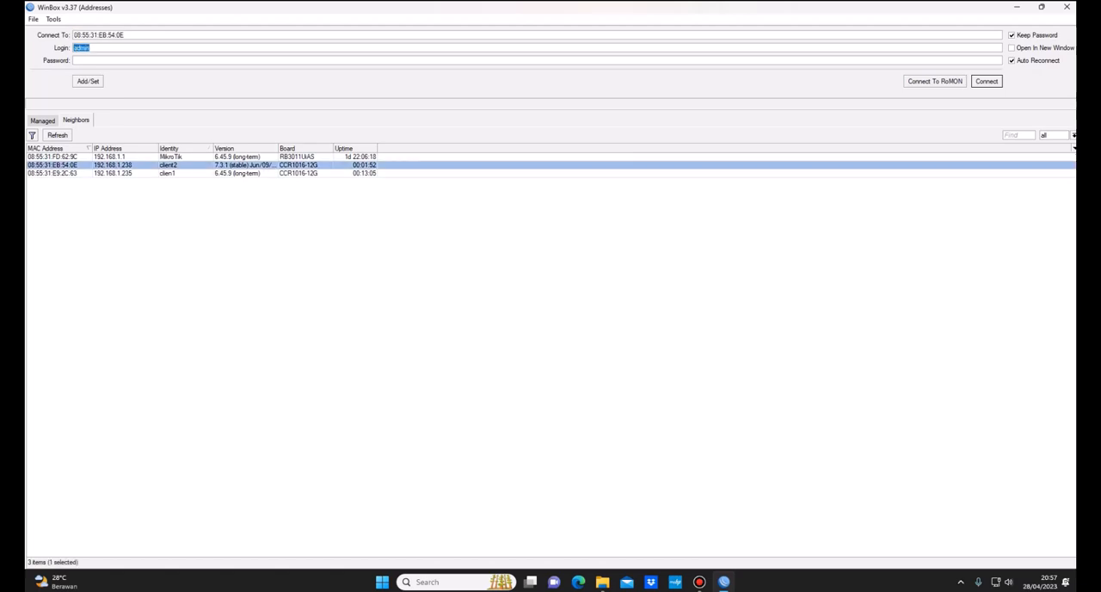
key(Return)
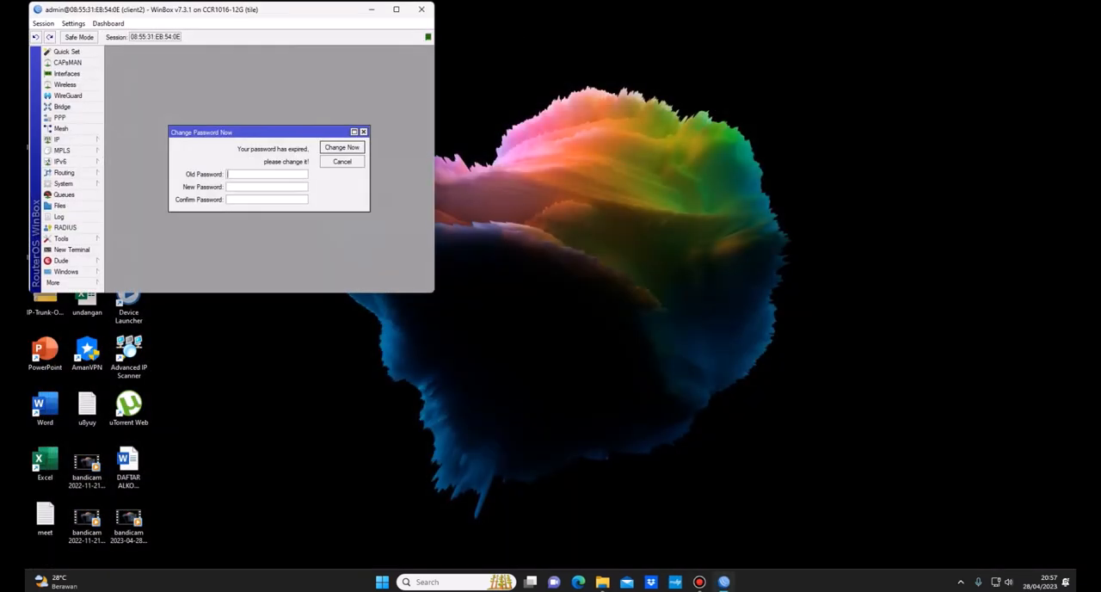
click(342, 161)
click(396, 10)
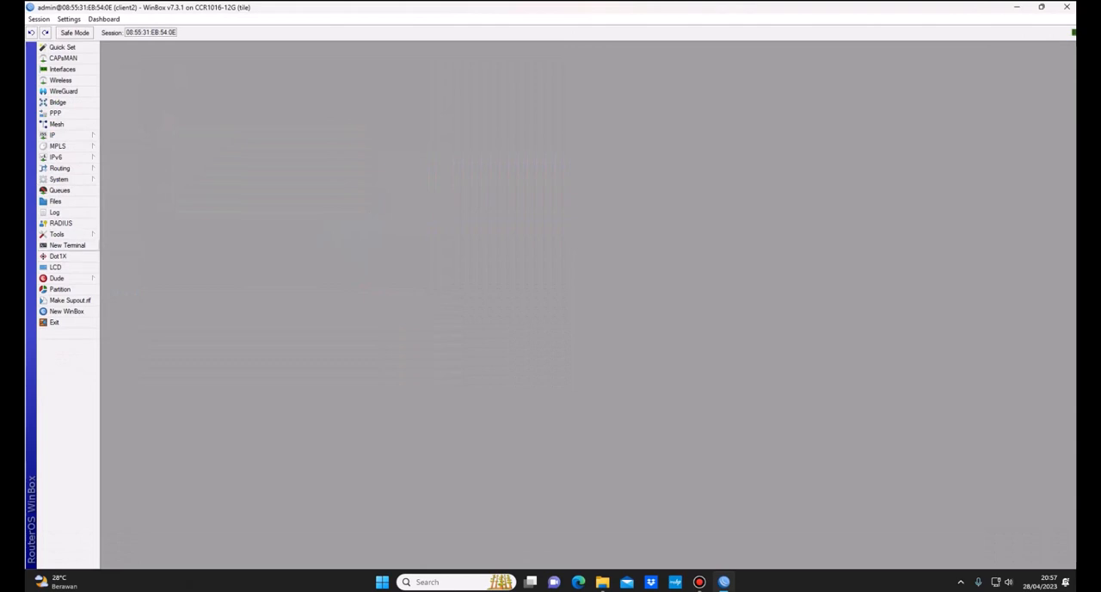
Step: In a new terminal, skip the password change, print the router's IP addresses and ping 8.8.8.8
click(67, 245)
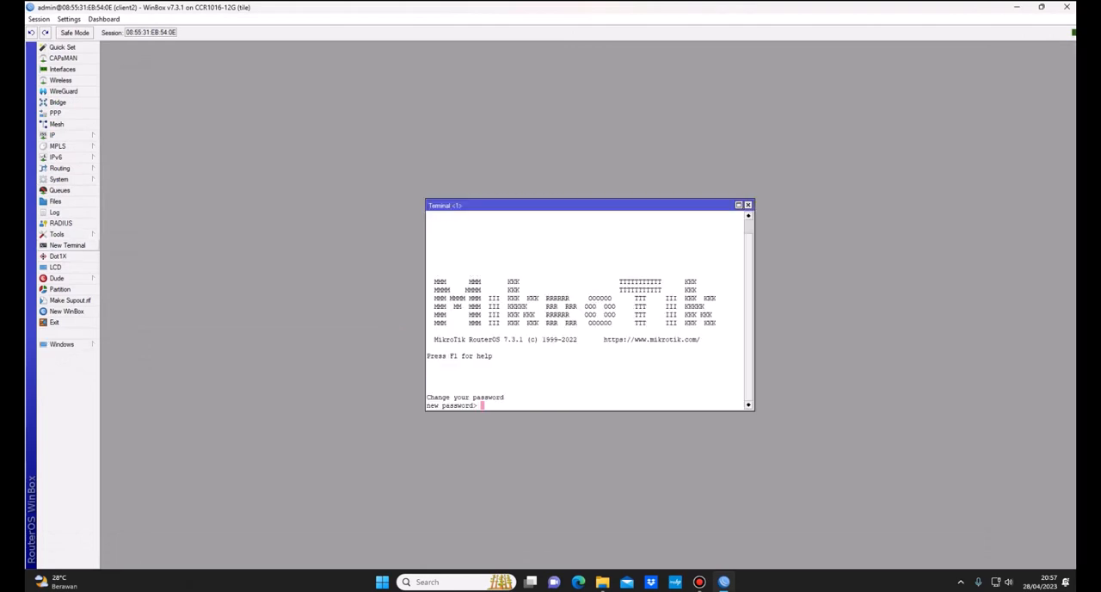
key(Return)
text(ip address/print)
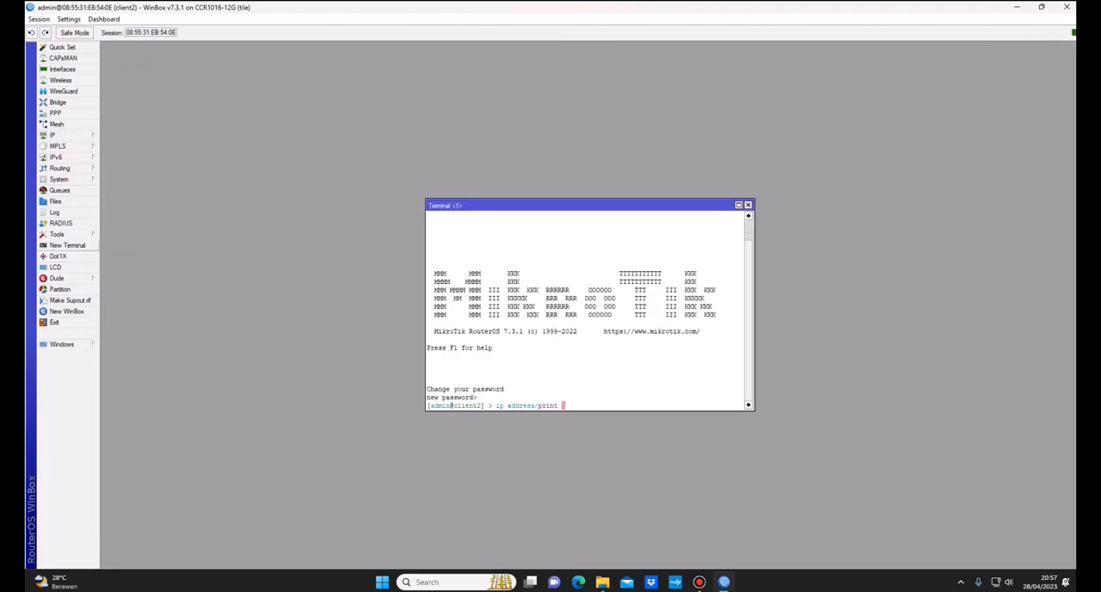
key(Return)
text(p)
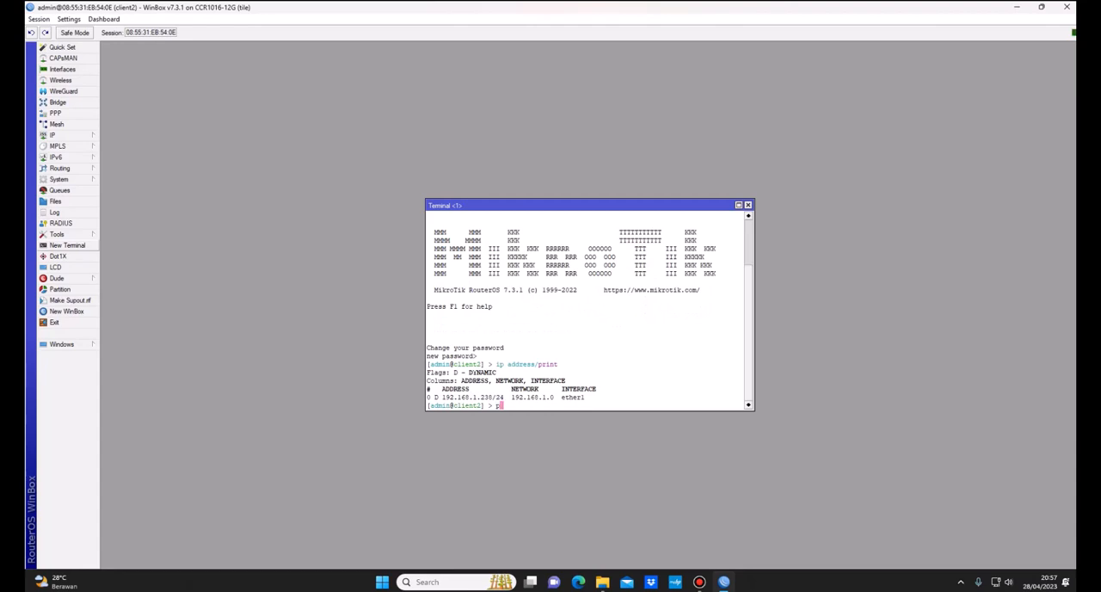
text(ing 8.8.8.8)
key(Return)
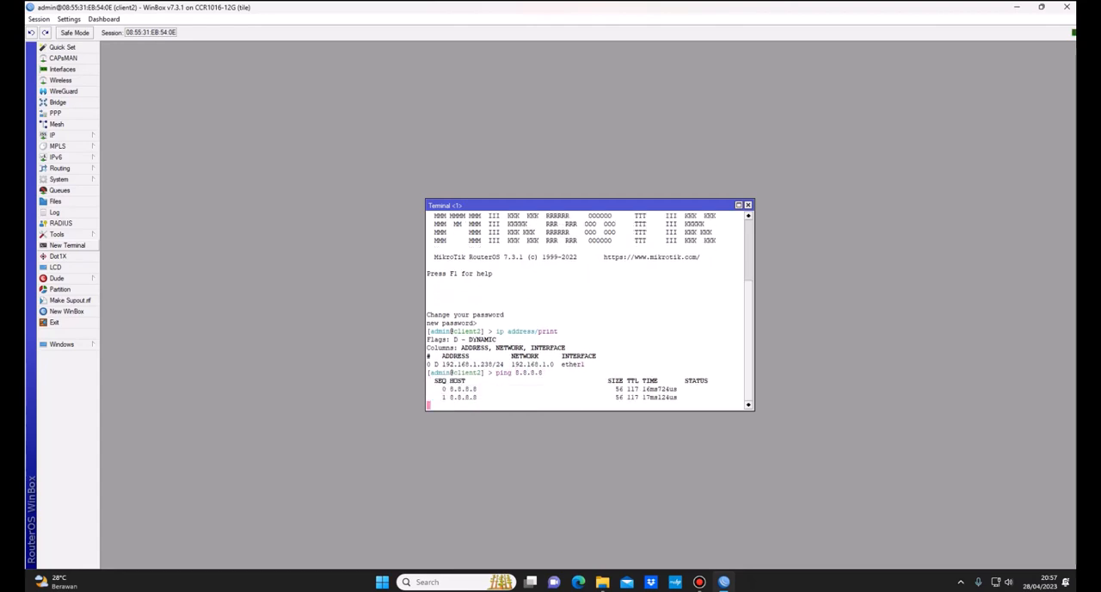
key(ctrl+c)
Step: Set the DNS servers to 8.8.8.8 and 8.8.4.4 with allow-remote-requests=yes
text(ip dn)
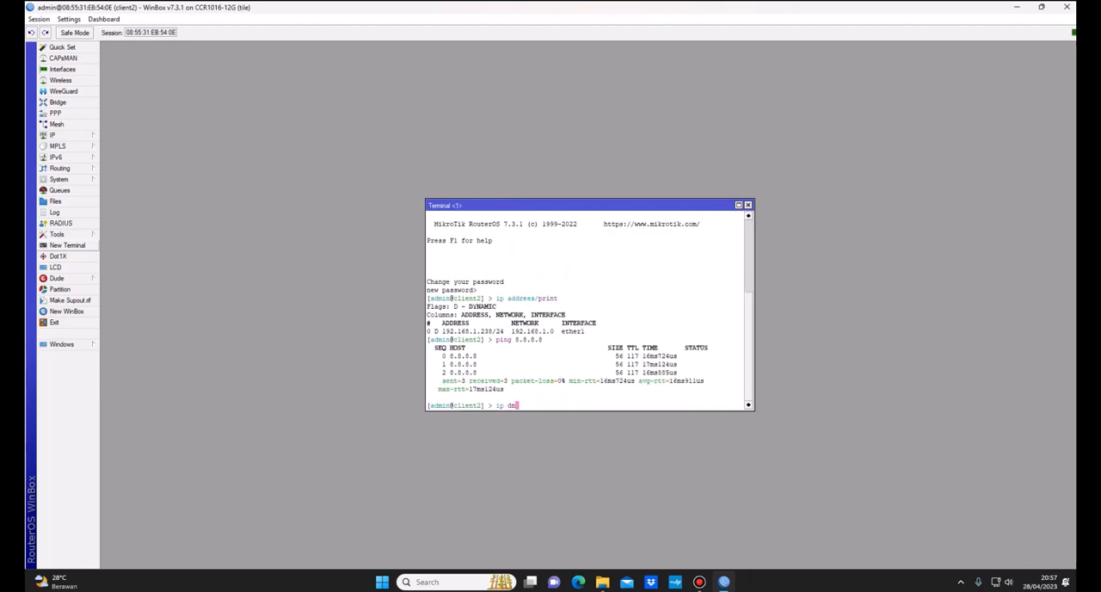
text(s/set servers=8.8.8.8,8.8.4.4 allow-remote-requests=yes)
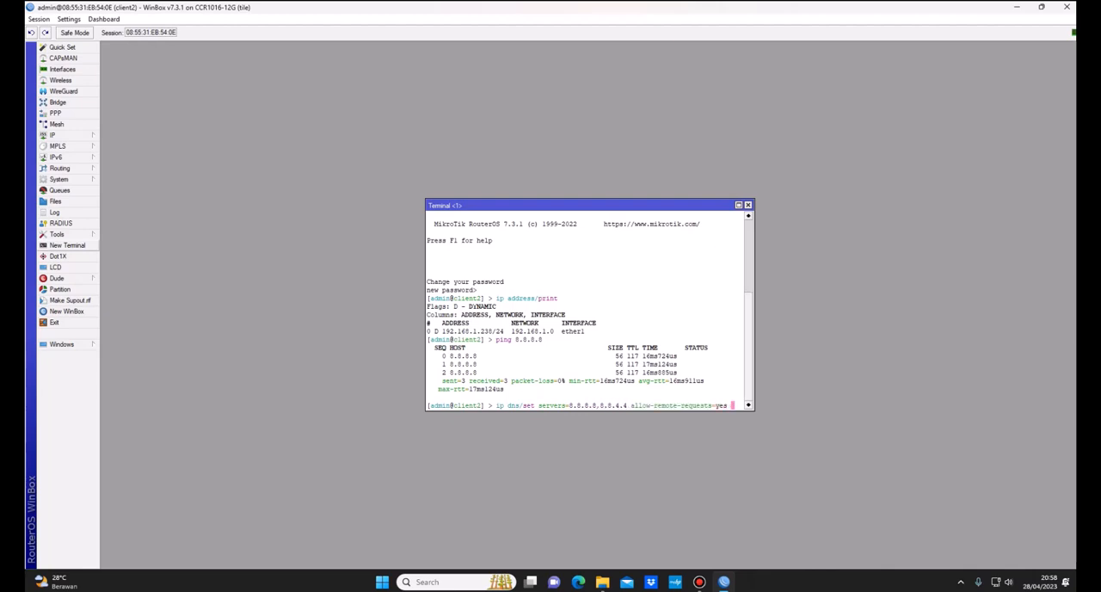
key(Return)
Step: Add a firewall NAT rule with chain srcnat, out-interface ether1 and action masquerade
text(ip firewall/)
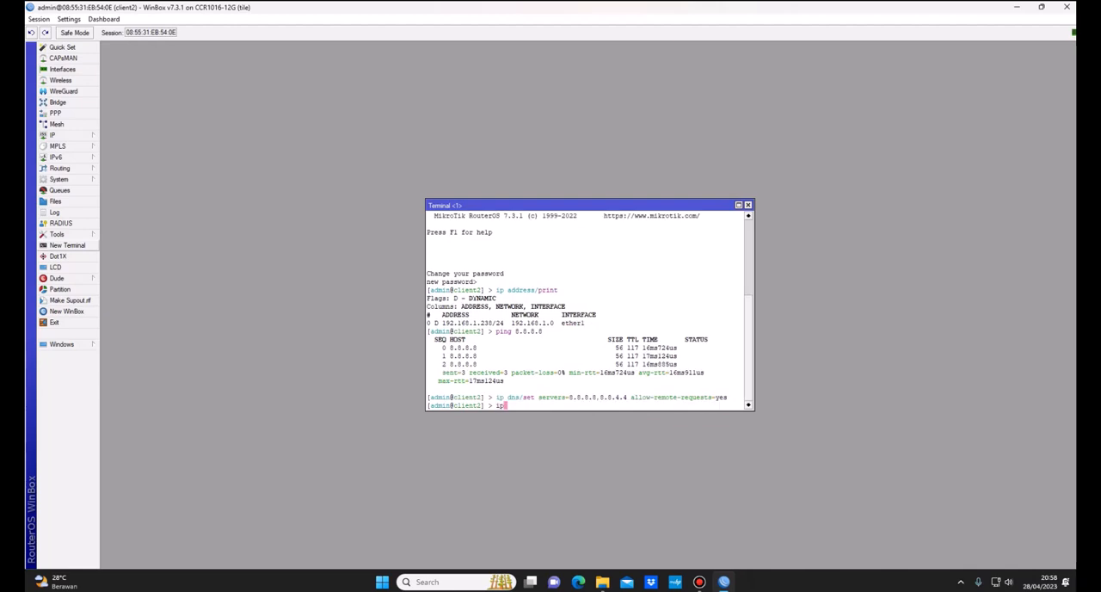
text(nat/add chain=srcnat out-interface=)
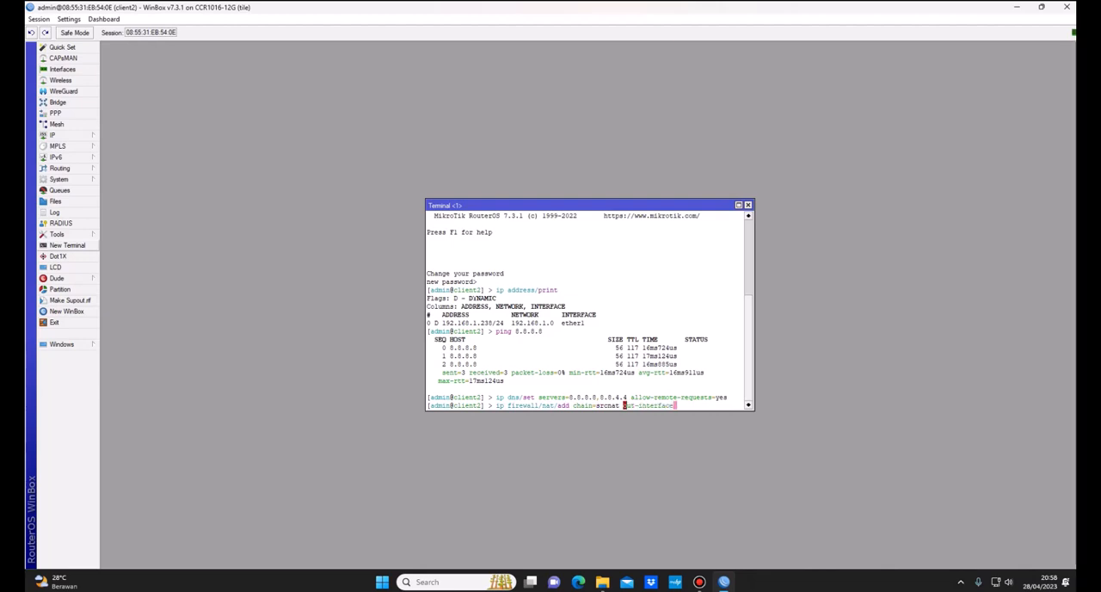
text(ether1 action=masquerade)
key(Return)
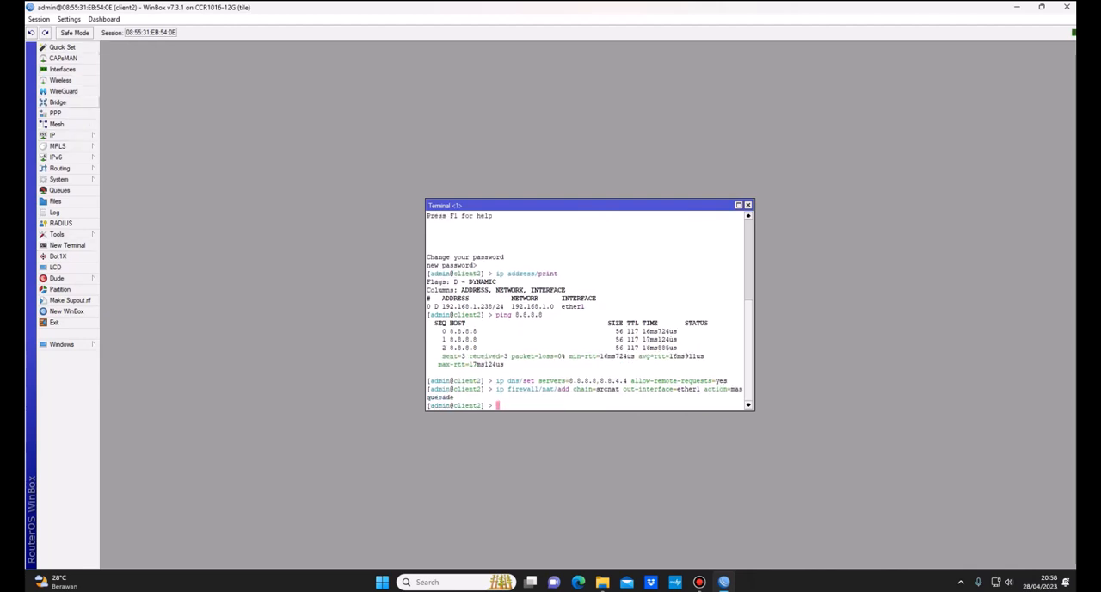
Step: Create a bridge interface named client2, keeping the default RSTP protocol mode
click(58, 101)
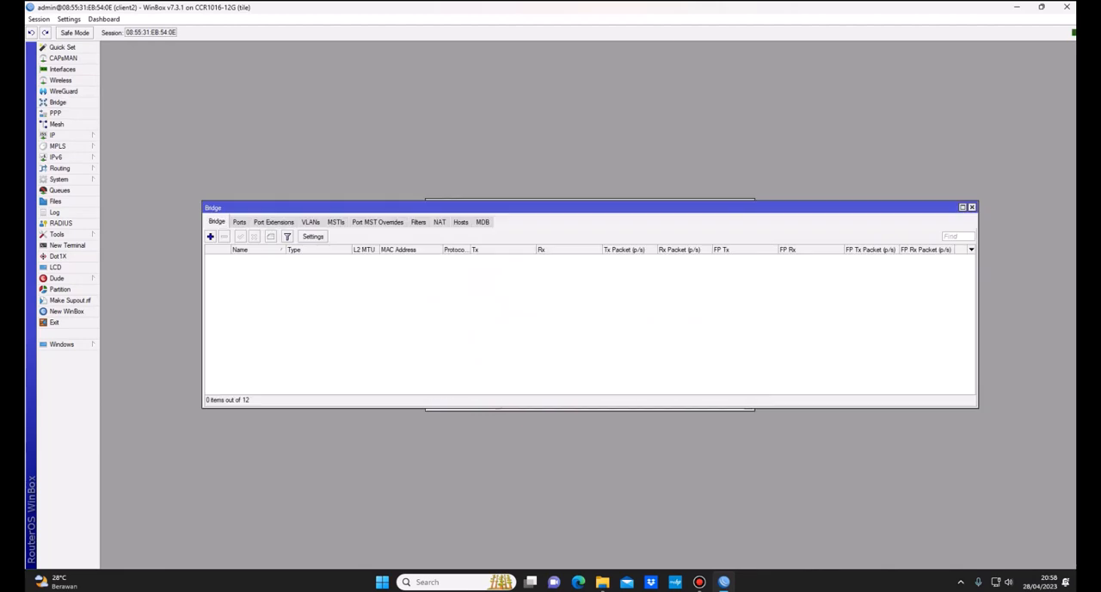
click(210, 236)
text(cli)
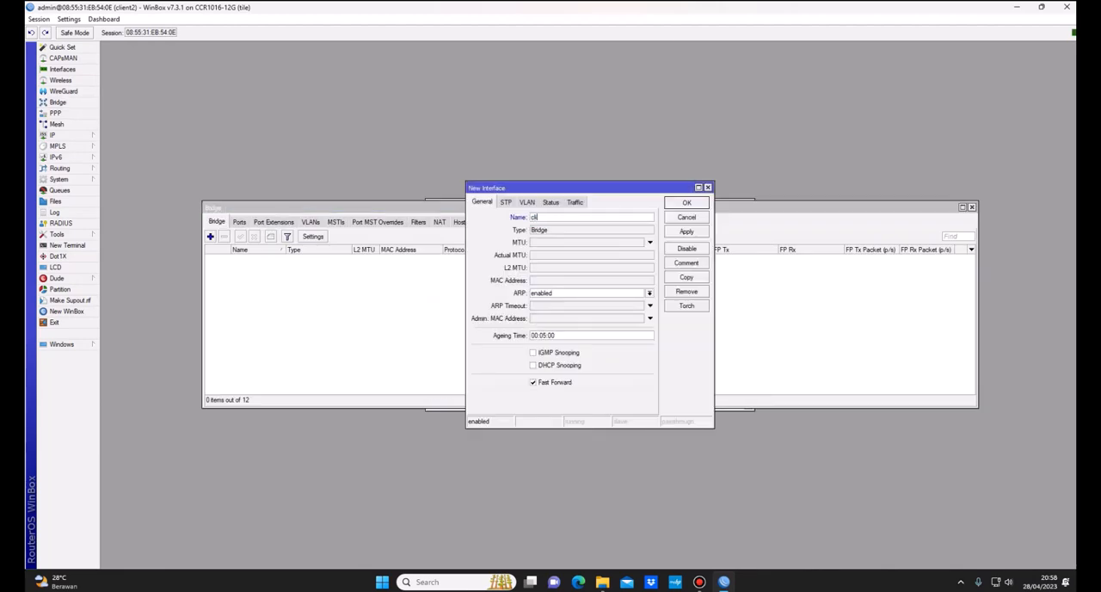
text(ent)
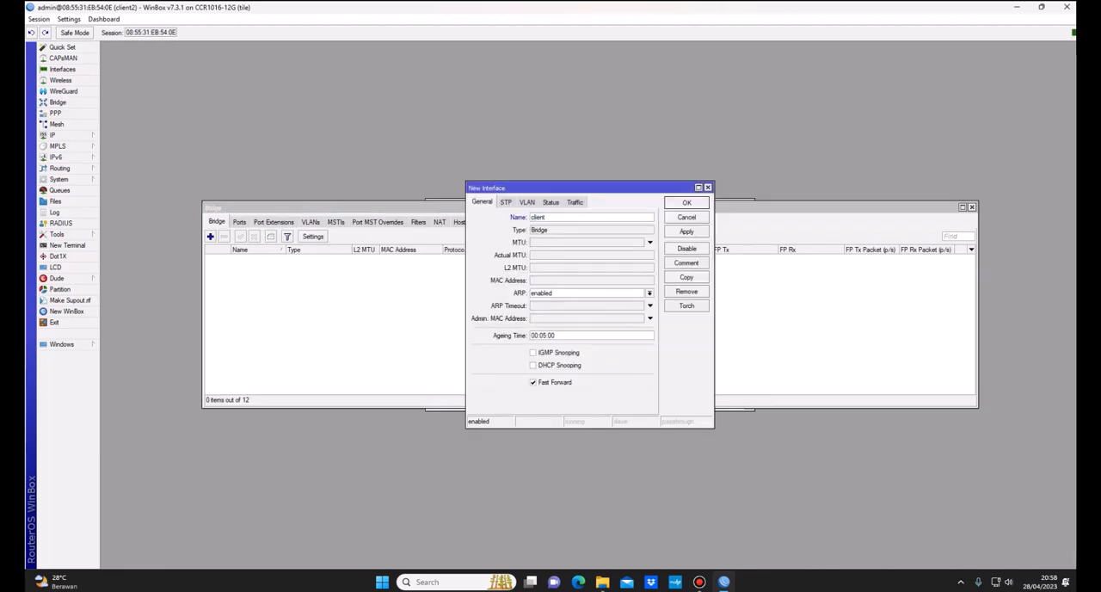
text(2)
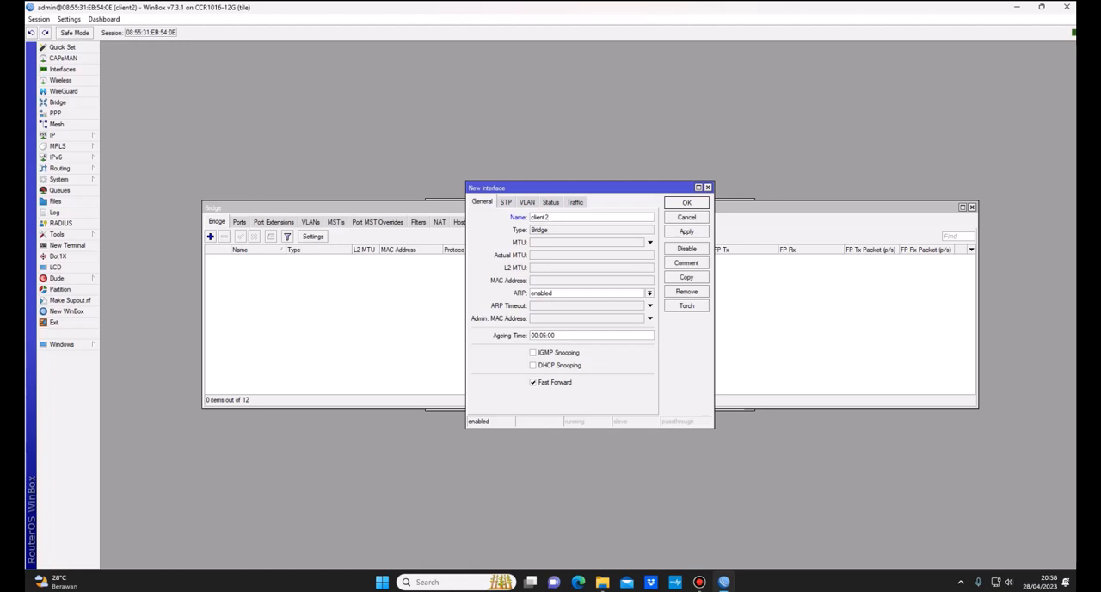
click(506, 202)
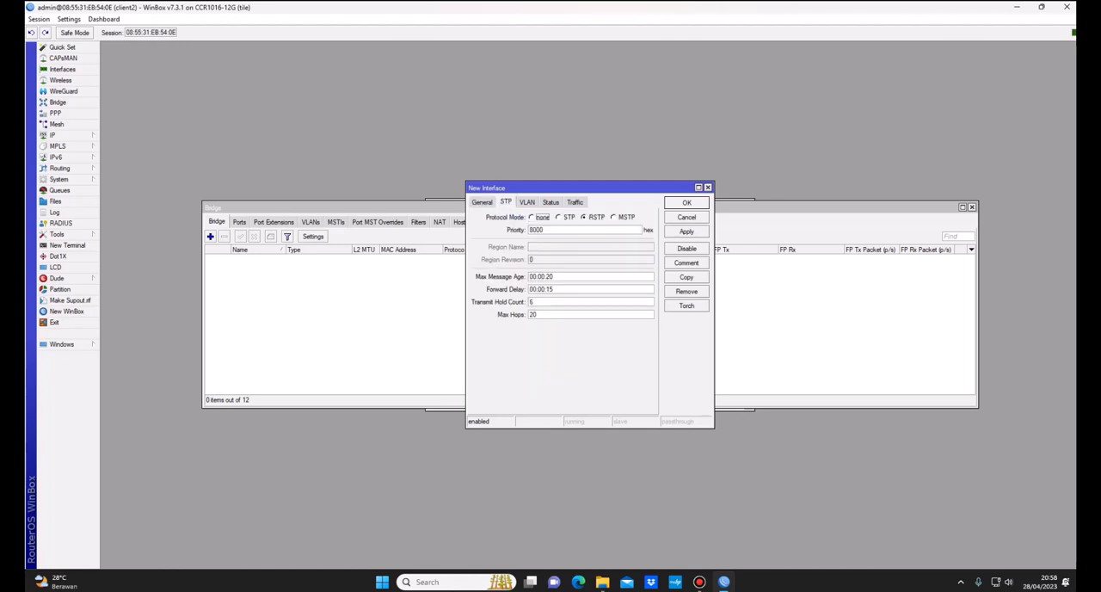
click(686, 203)
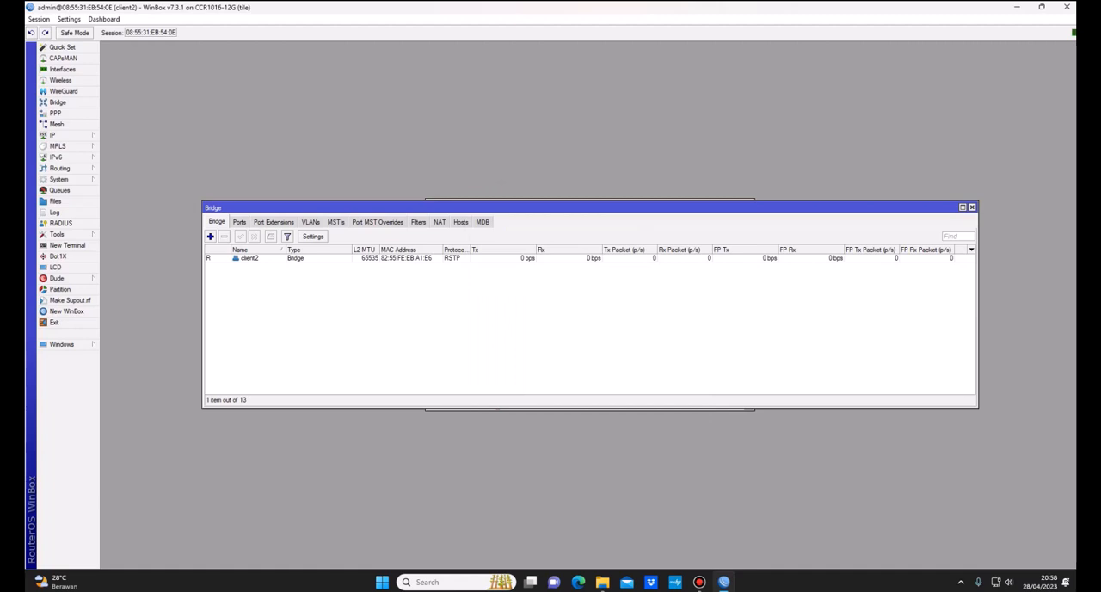
Step: Add interface ether2 as a port of the client2 bridge
click(239, 222)
click(210, 236)
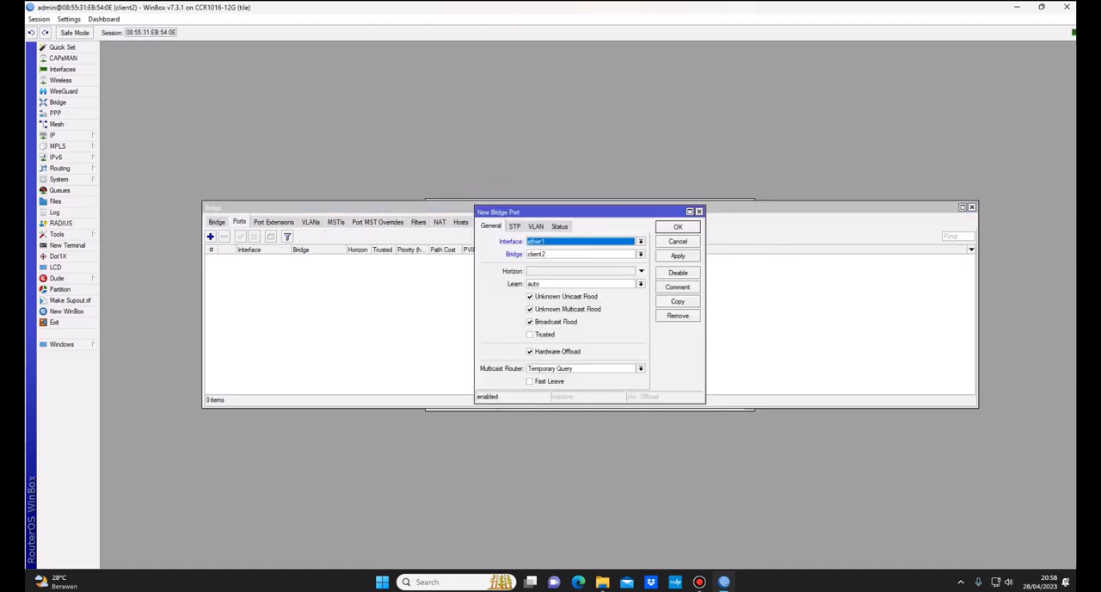
click(641, 242)
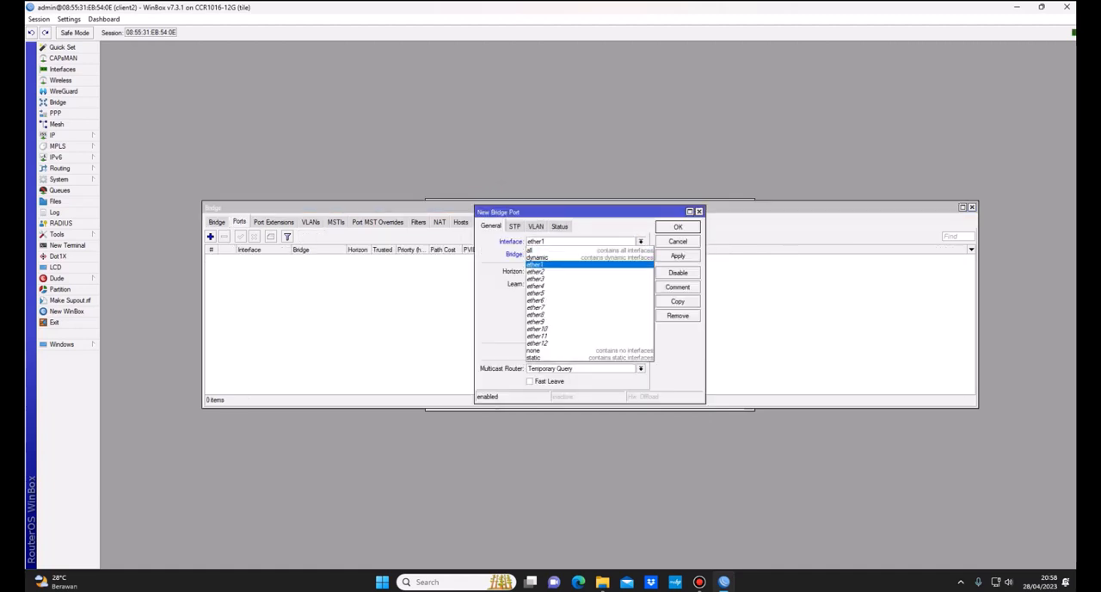
click(568, 271)
click(641, 254)
click(576, 263)
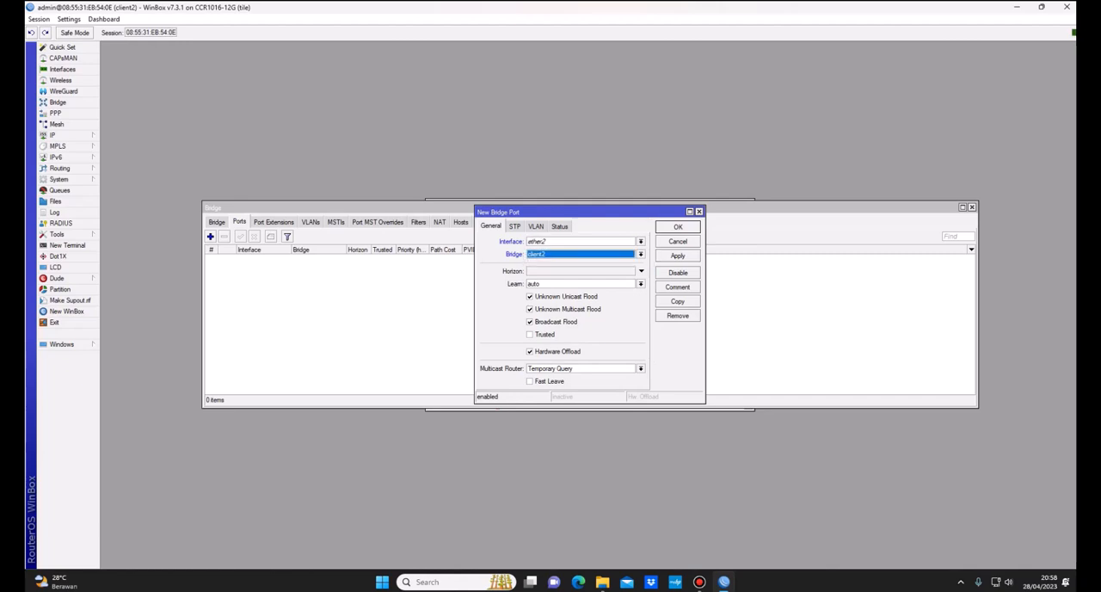
click(514, 226)
key(Return)
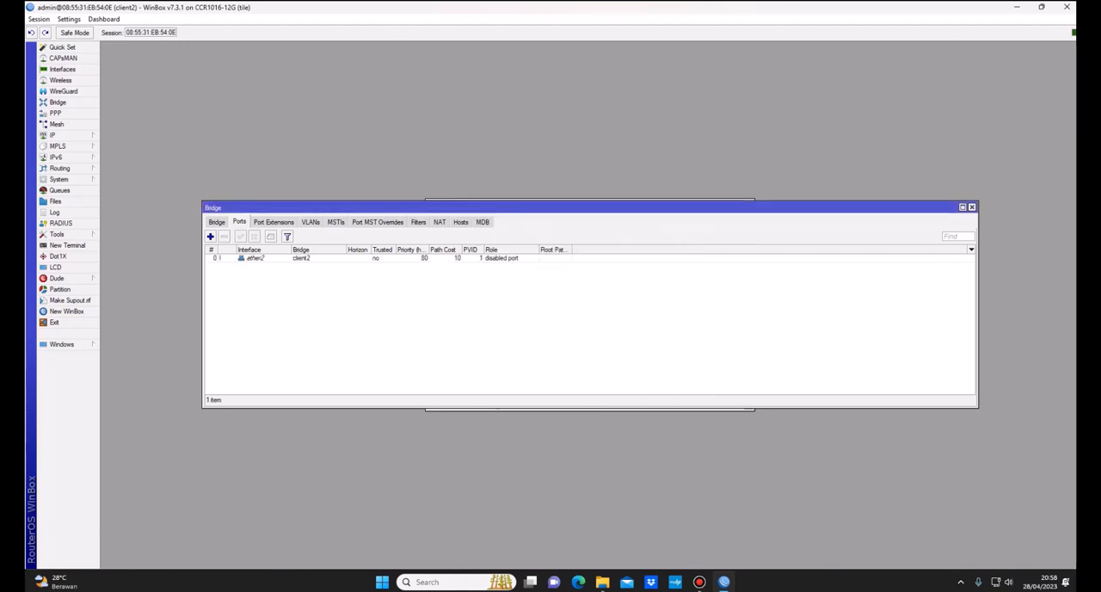
Step: Create a PPP profile named client2 that uses the client2 bridge, leaving its protocol options at their defaults
click(55, 112)
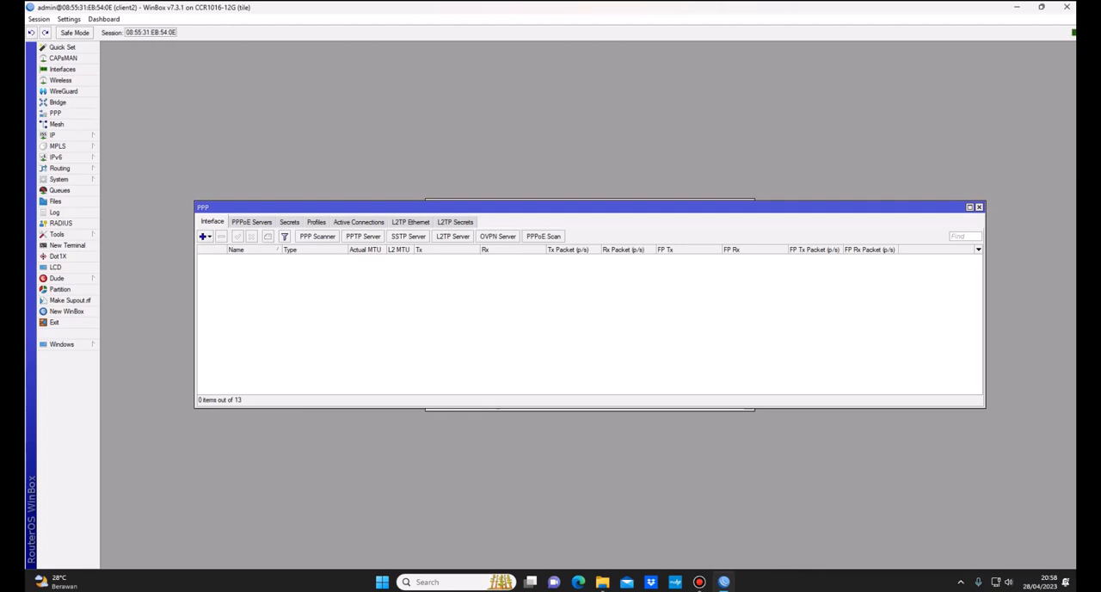
click(317, 222)
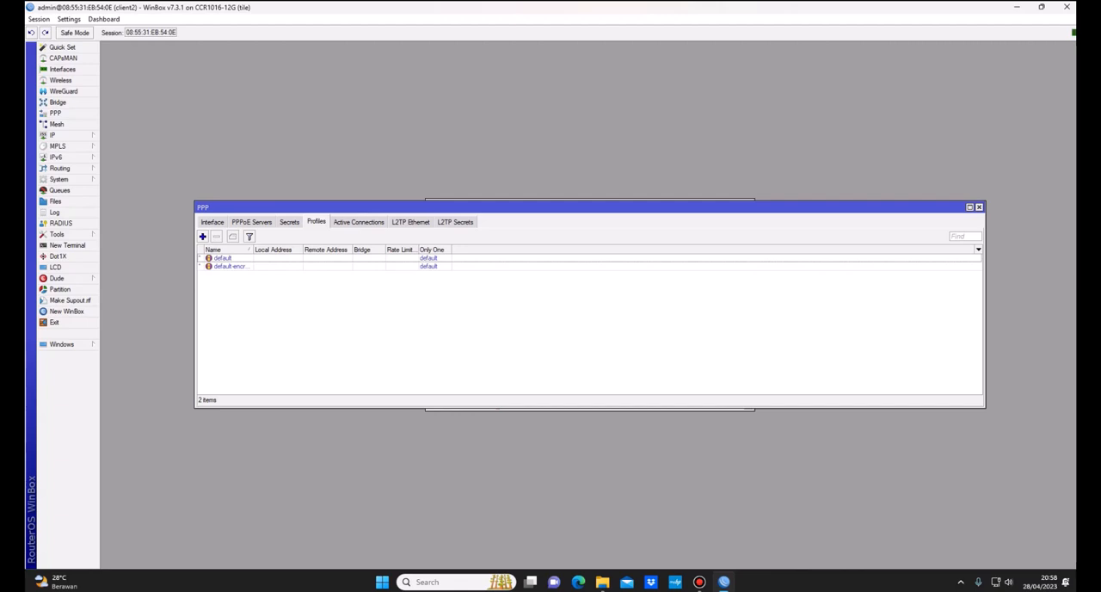
click(202, 236)
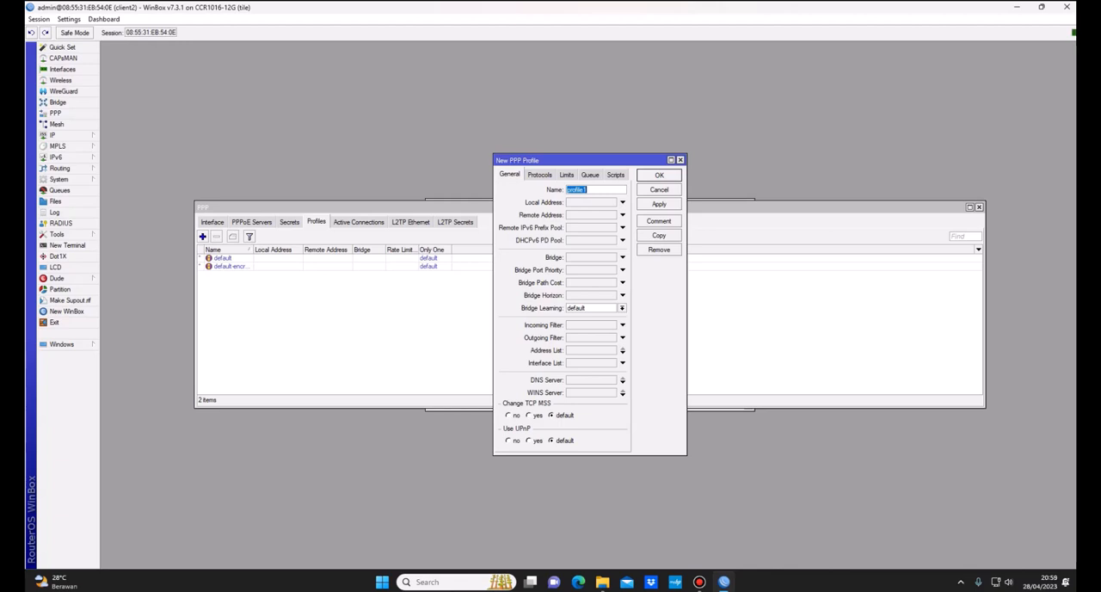
text(b)
key(BackSpace)
text(client2)
click(623, 257)
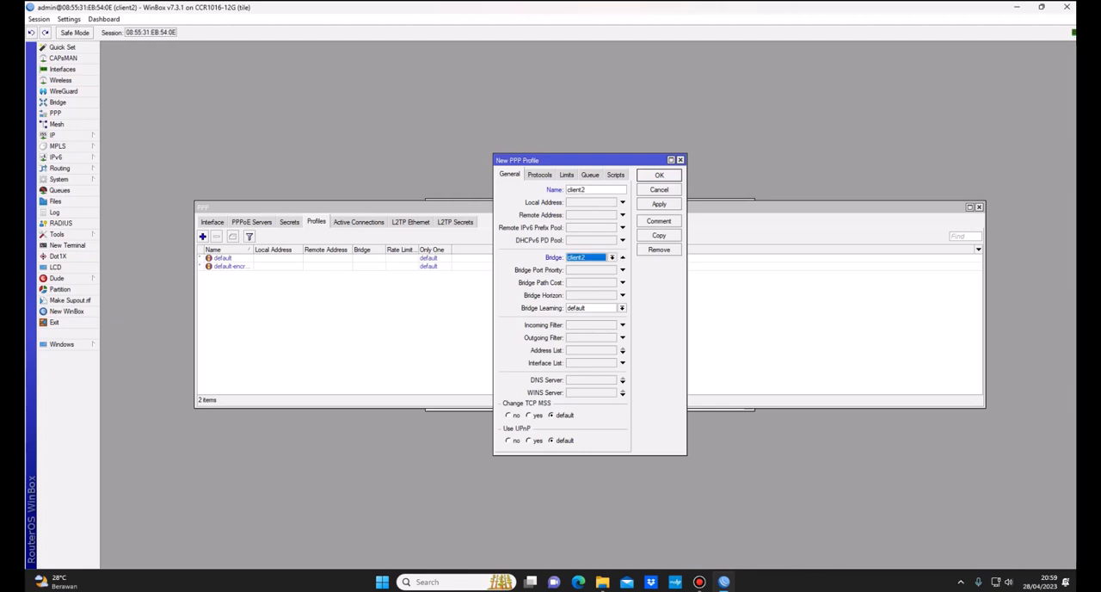
click(612, 257)
click(588, 267)
click(539, 175)
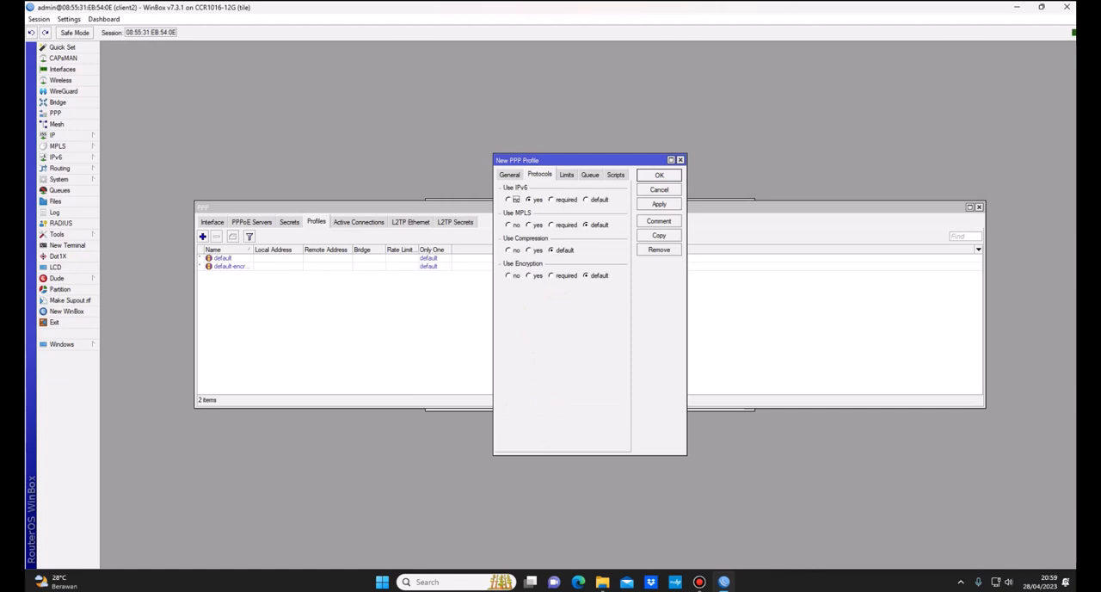
click(659, 204)
click(659, 174)
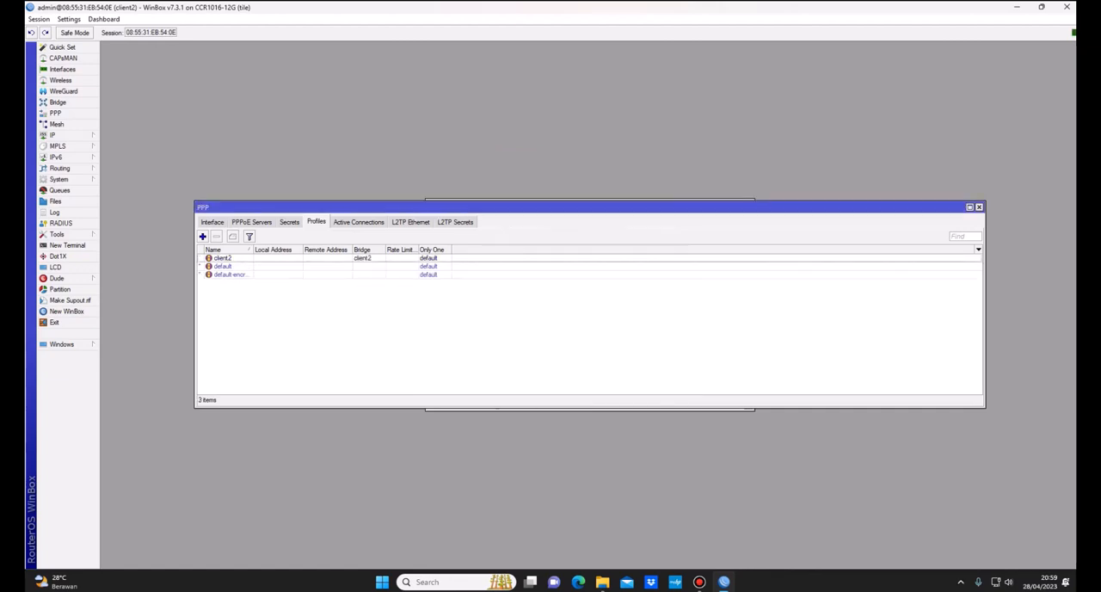
Step: Connect to the client1 router at 08:55:31:E9:2C:63 in another WinBox session and review the protocol settings of its Client bridge1 PPP profile
right_click(724, 582)
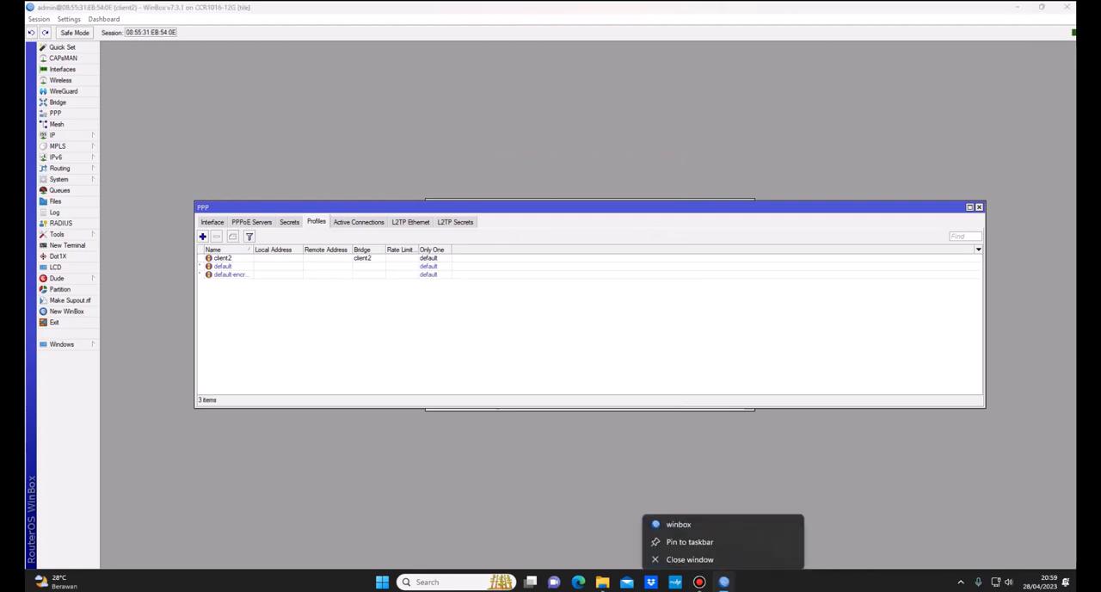
click(679, 520)
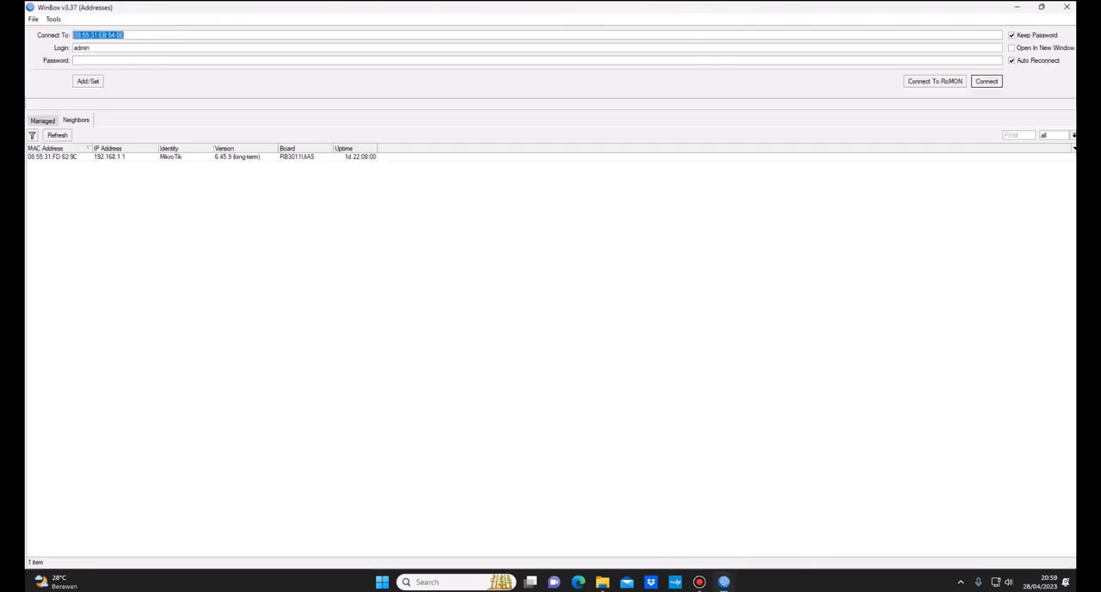
click(53, 173)
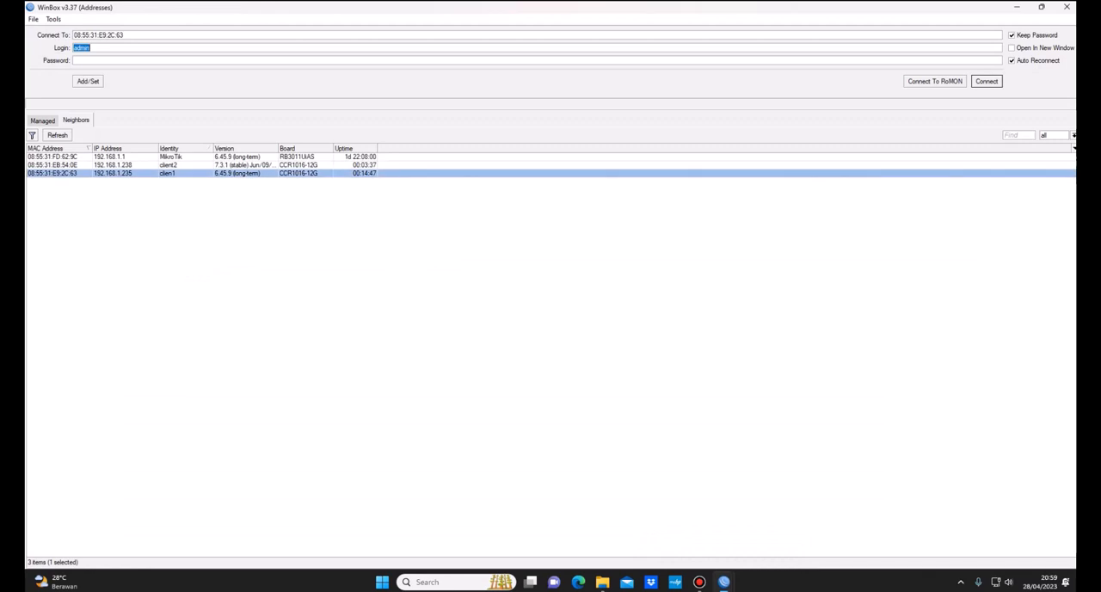
key(Return)
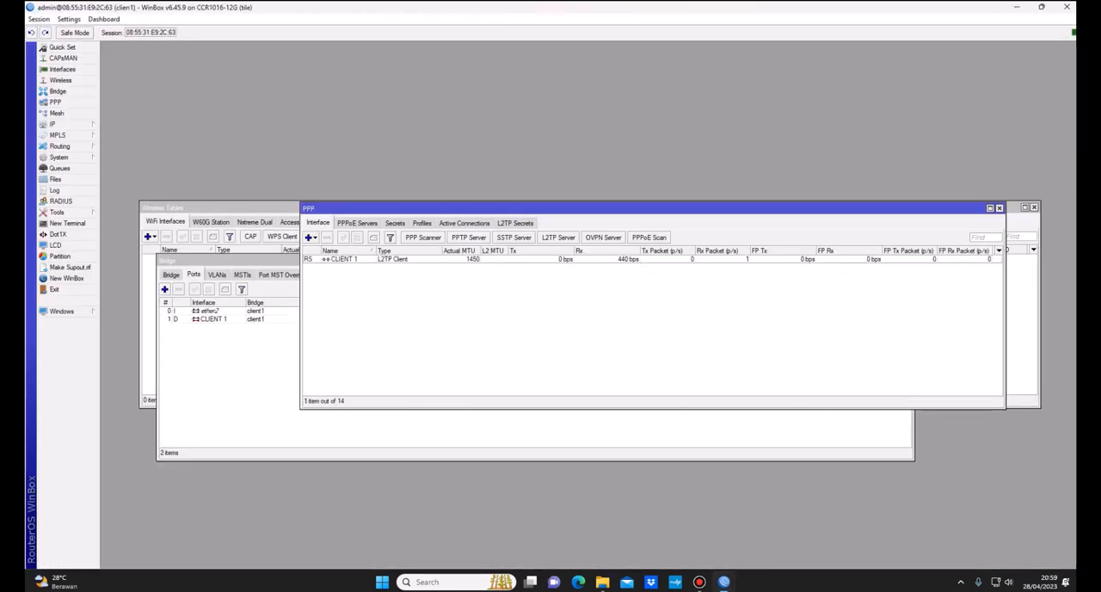
click(422, 222)
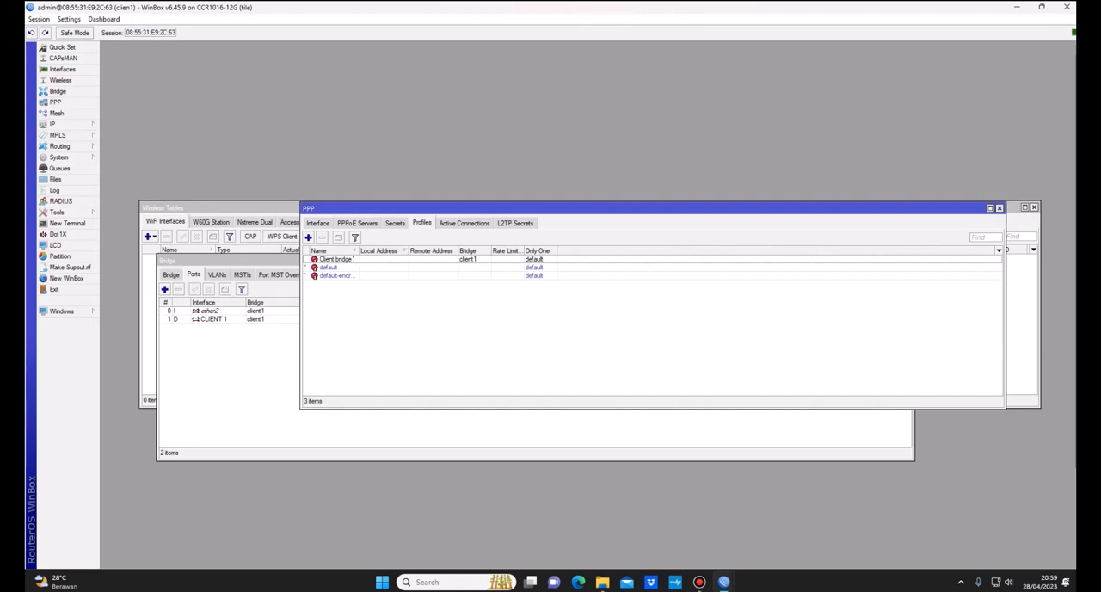
double_click(338, 259)
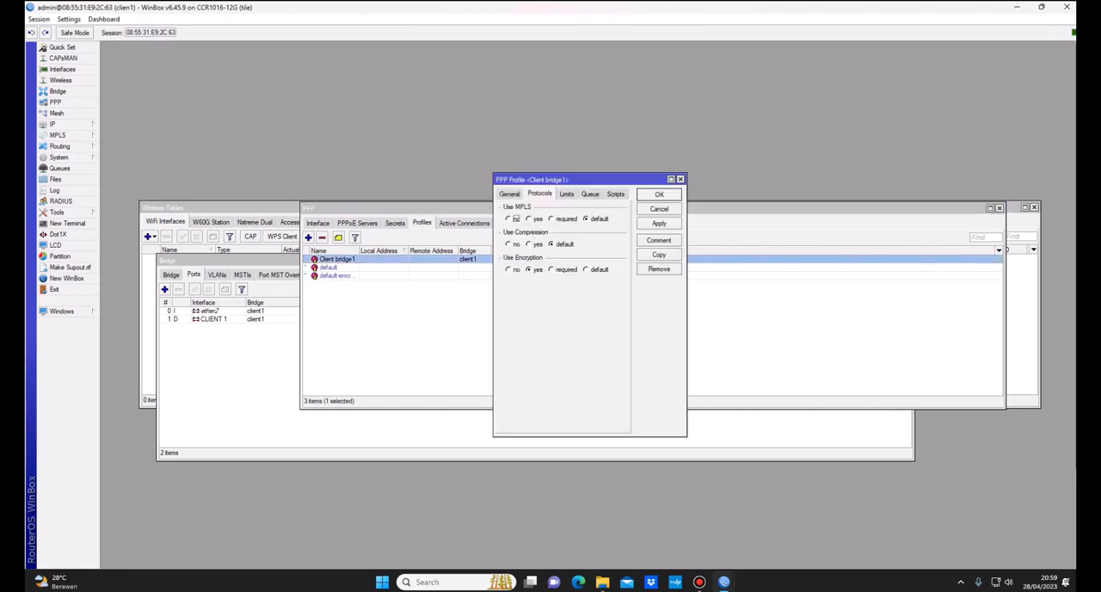
key(Return)
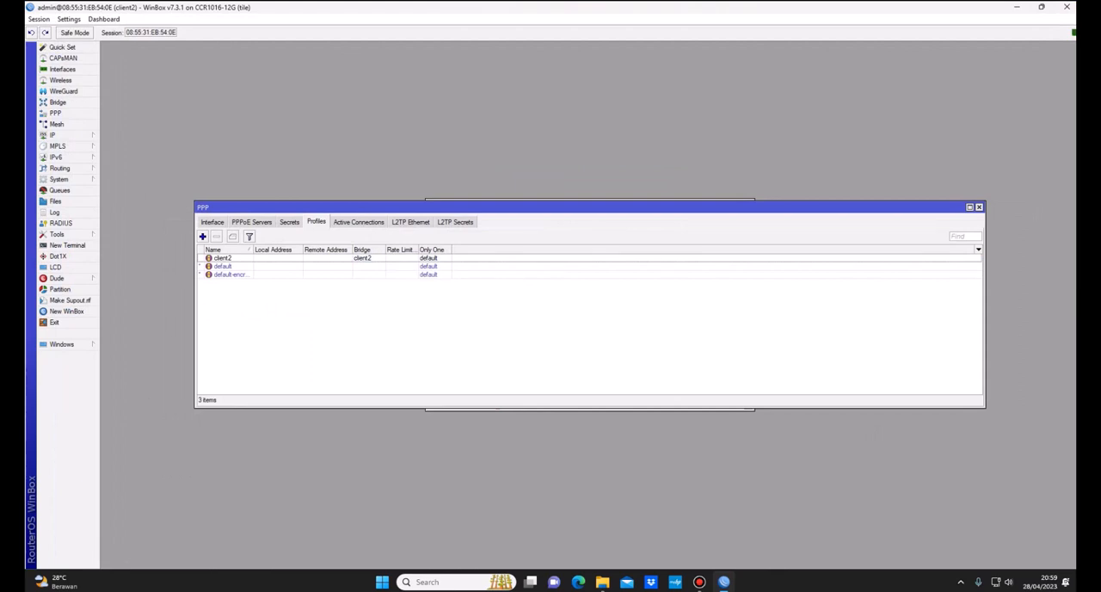
Step: On the client2 router, start a new L2TP Client interface and name it CLIENT2
click(213, 222)
click(204, 236)
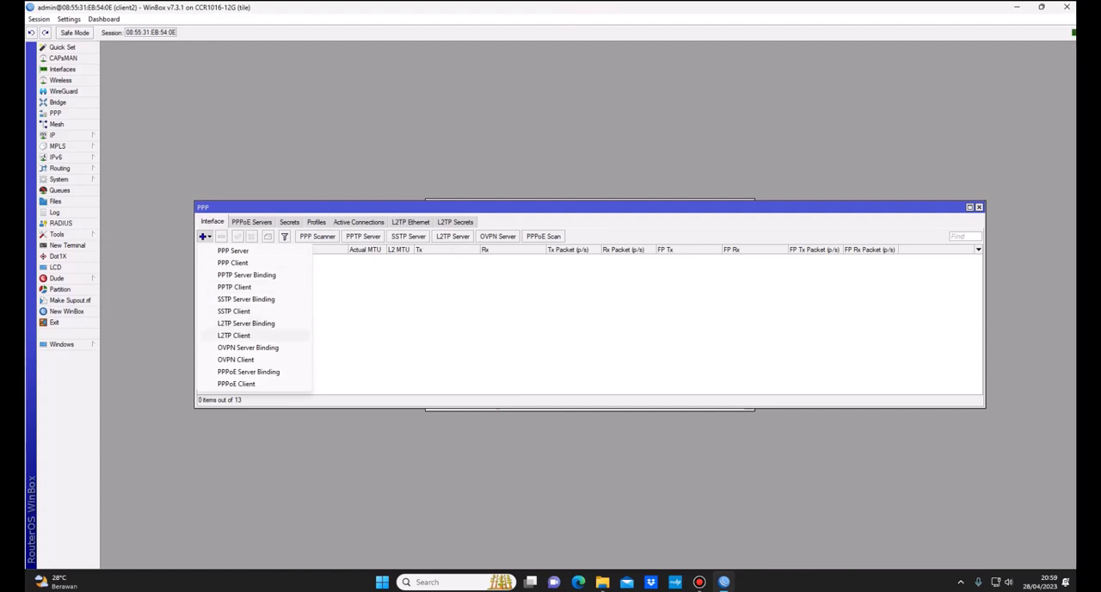
click(233, 335)
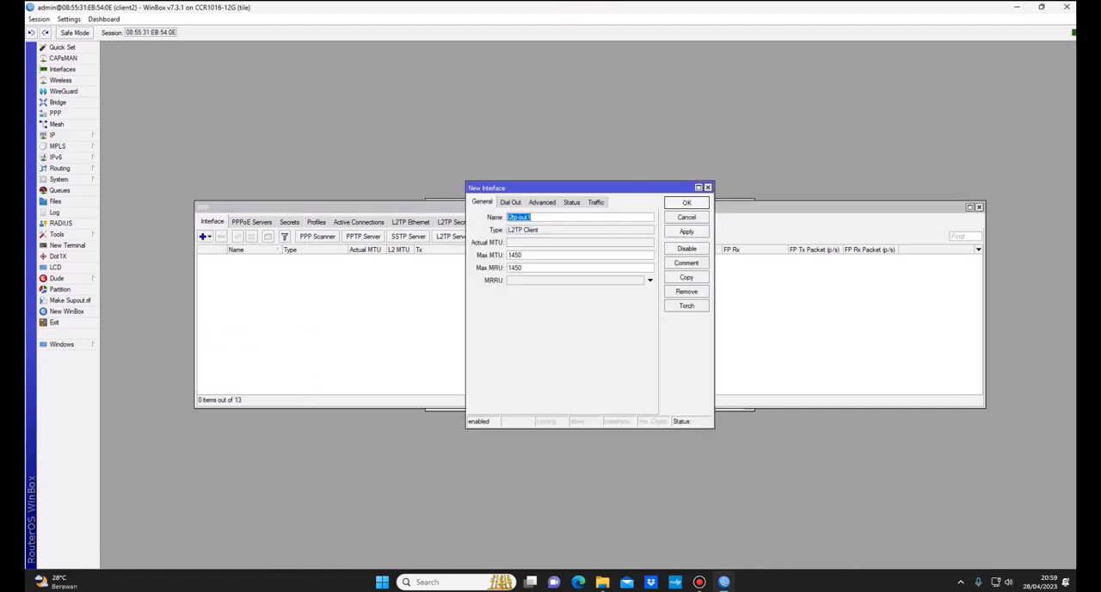
text(CLIENT)
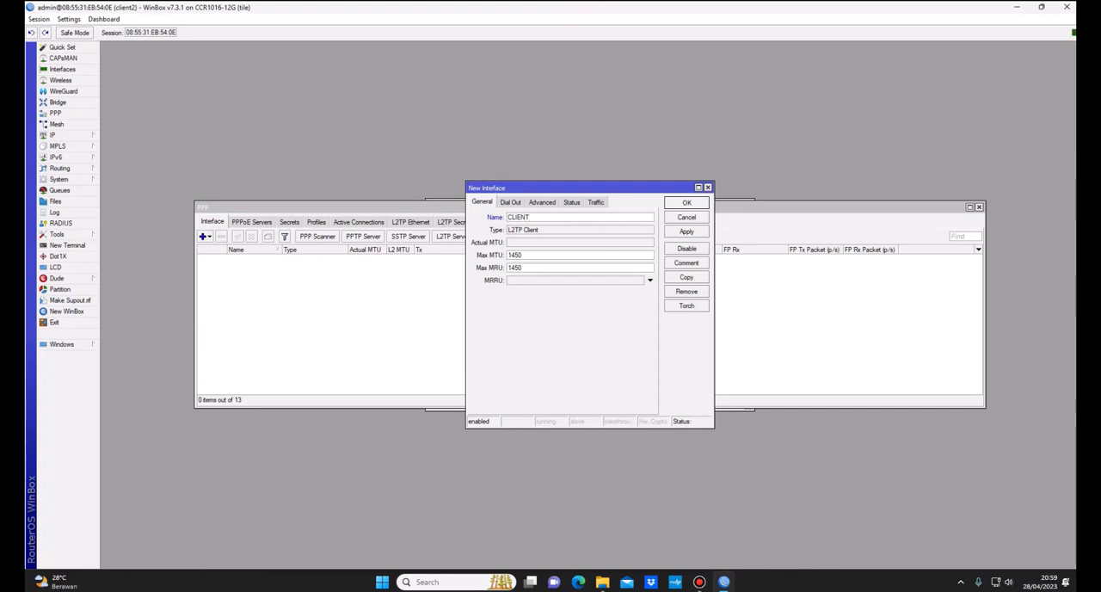
text(2)
Step: Set the L2TP client's dial-out server to 103.142.57.28 and user to client2, and enter the account password
click(510, 202)
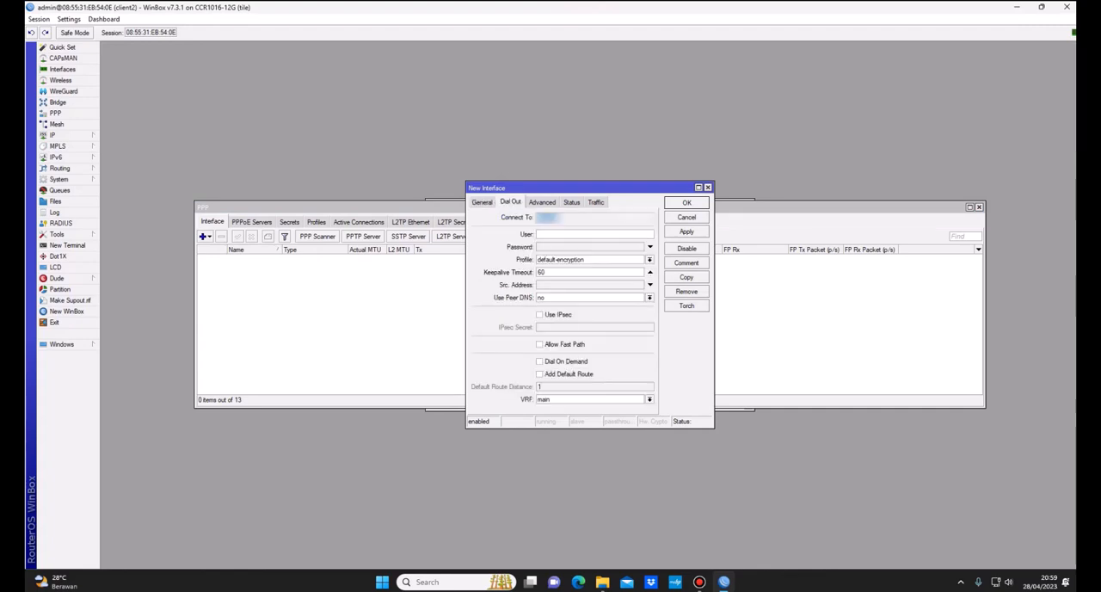
text(1)
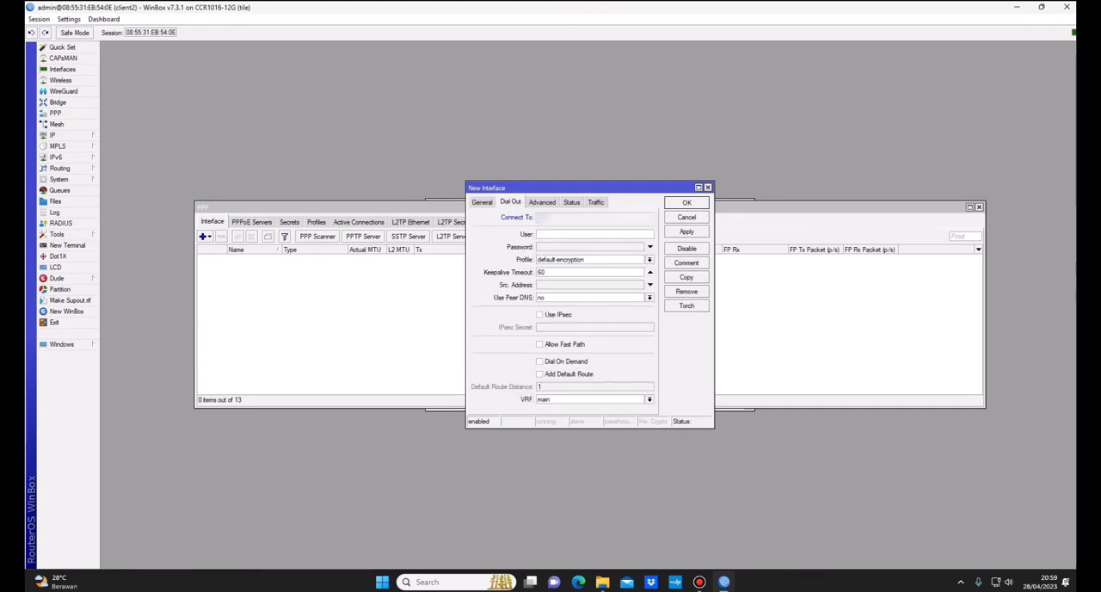
text(10)
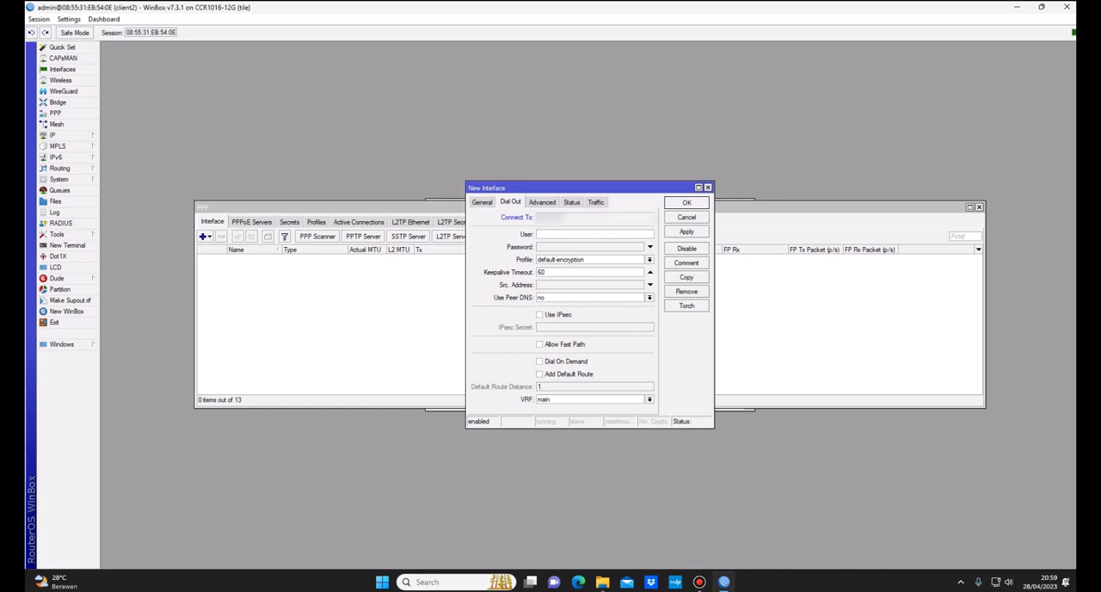
text(1admi)
key(BackSpace)
key(BackSpace)
key(BackSpace)
key(BackSpace)
text(client2)
key(Tab)
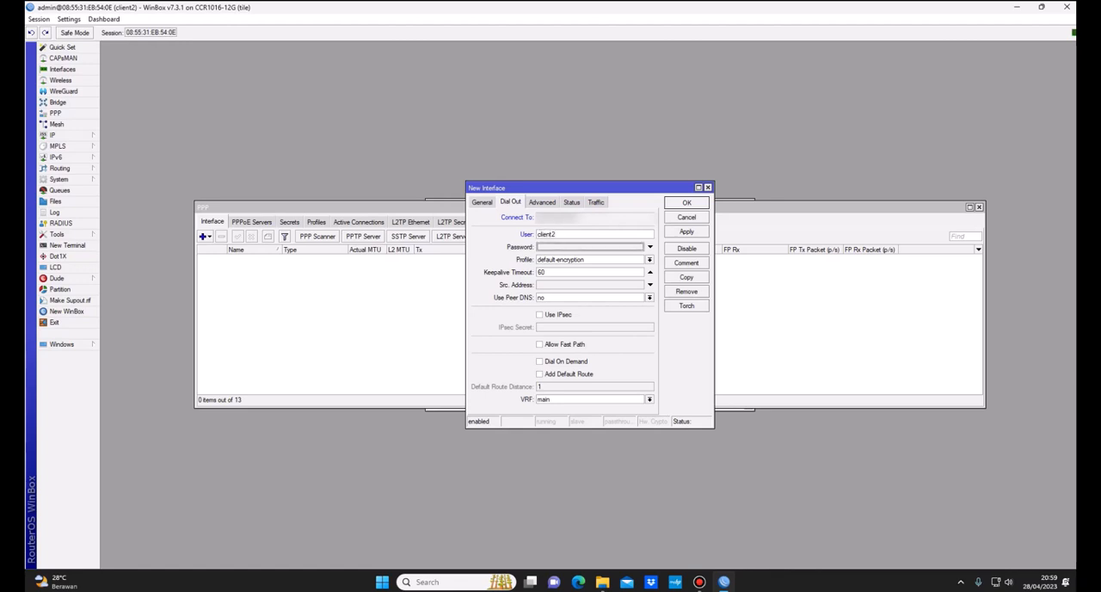
text(*******)
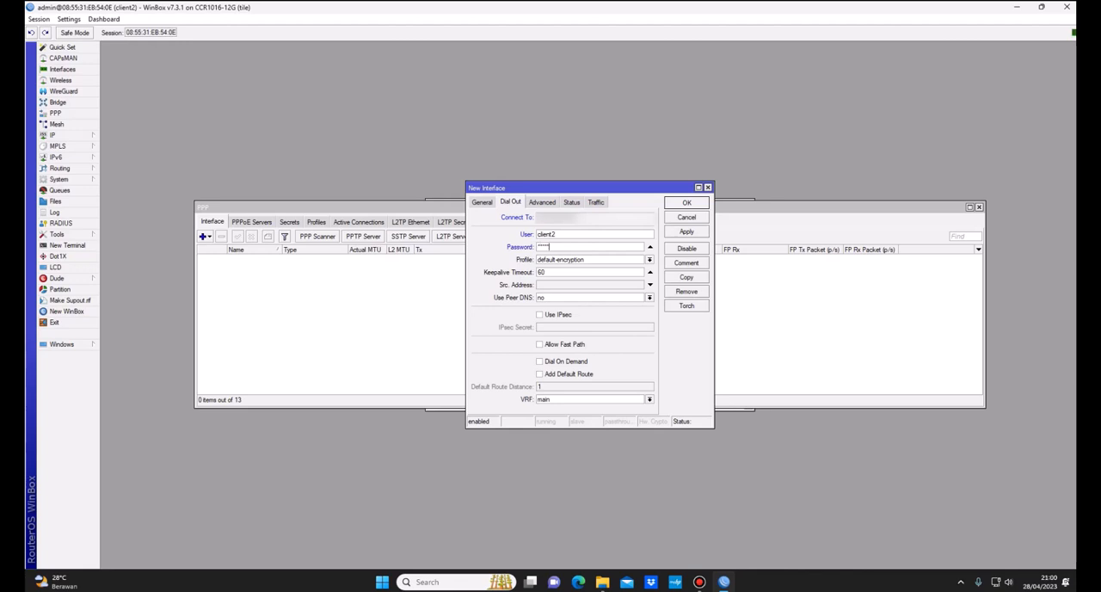
Step: Assign the client2 profile to the L2TP client and save the interface
click(649, 259)
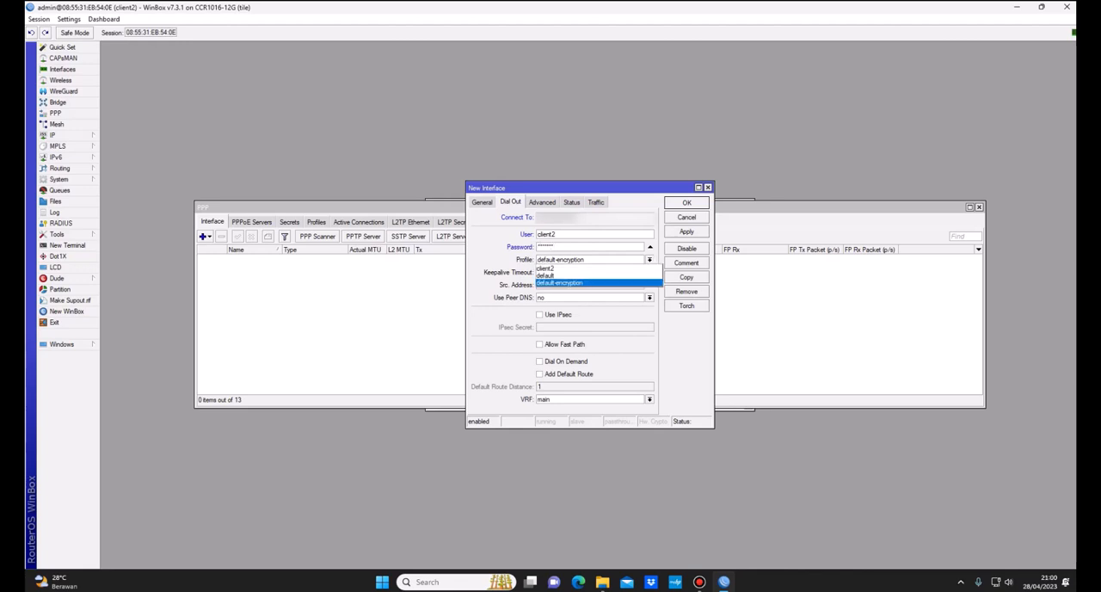
click(547, 268)
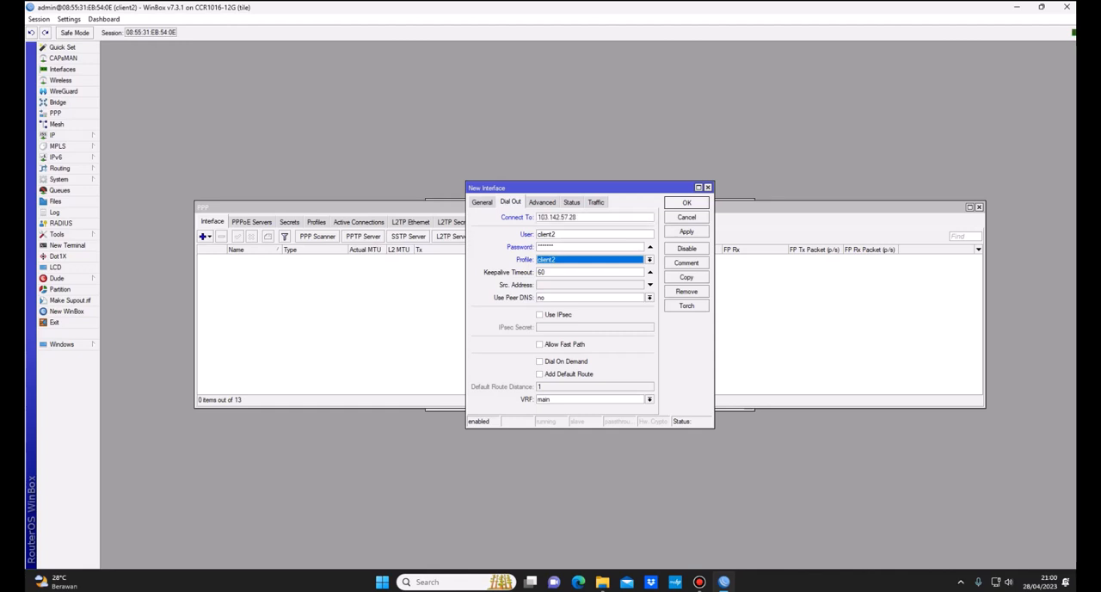
click(686, 232)
click(686, 203)
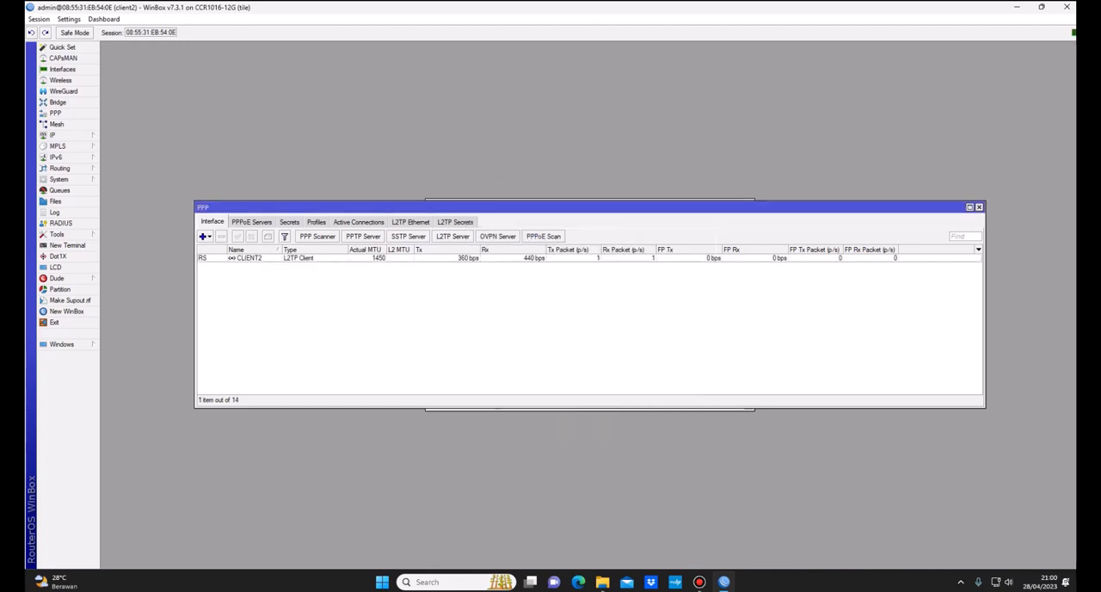
Step: Move the PPP window clear of the Bridge port list and dock the client2 session to one side of the desktop
drag(680, 207, 809, 209)
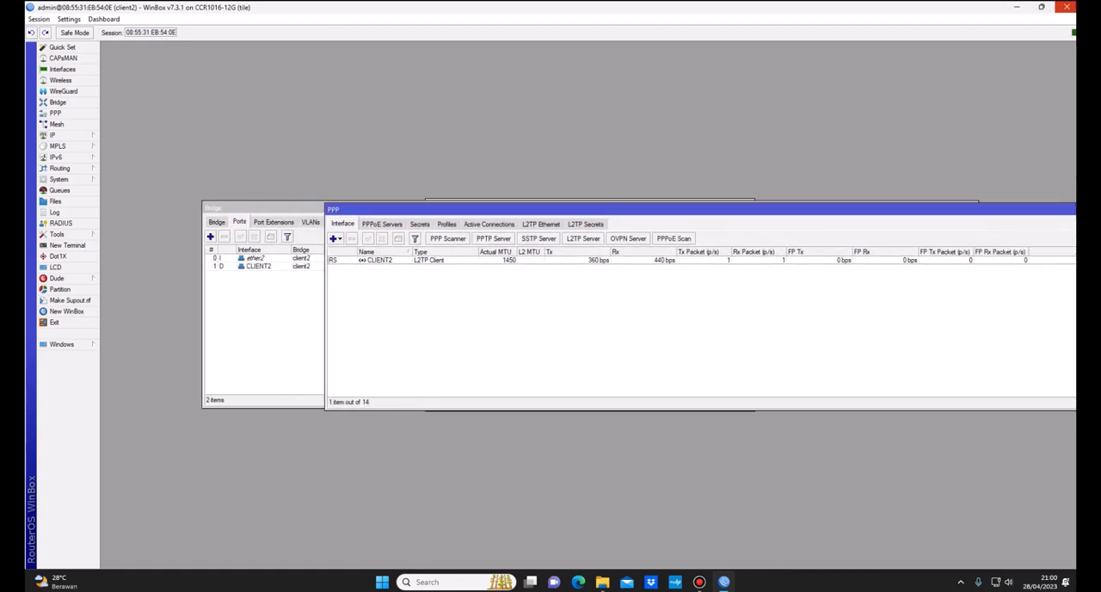
drag(777, 7, 230, 5)
mouse_move(724, 582)
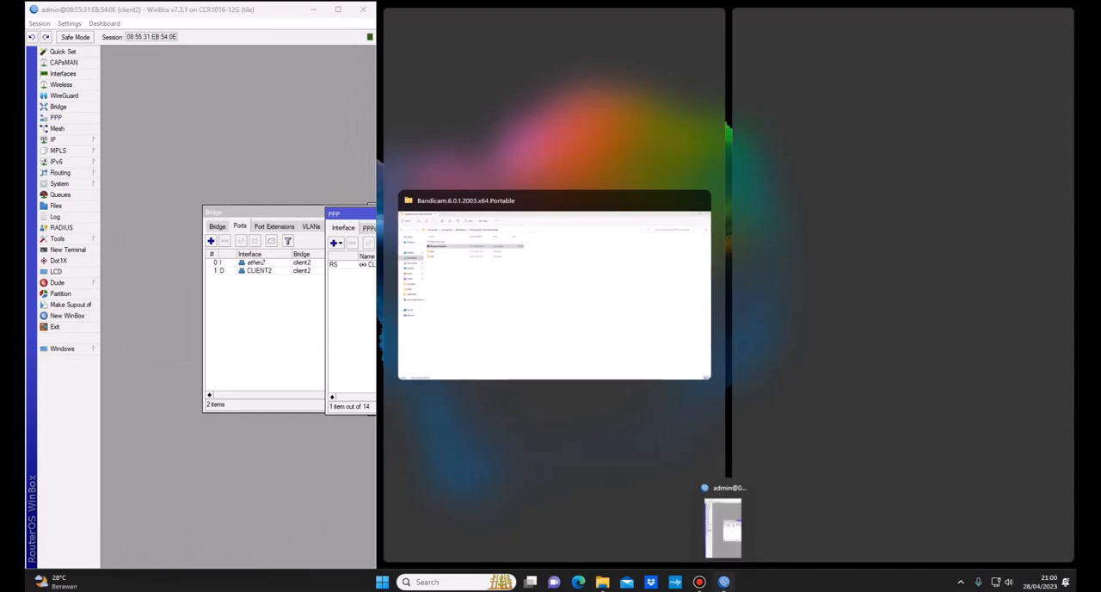
click(723, 528)
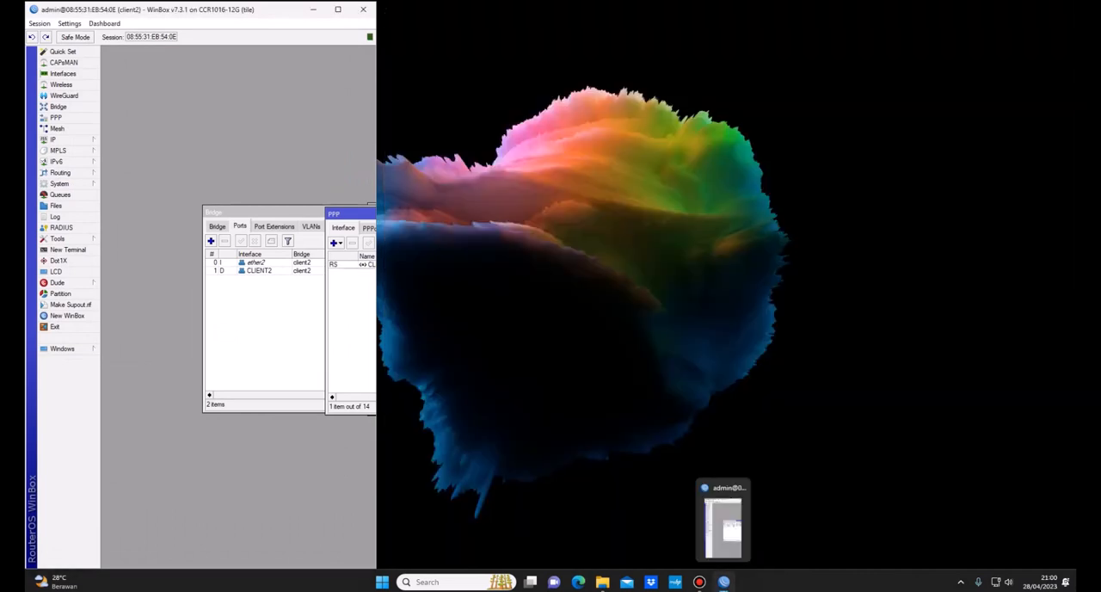
Step: Connect to the client1 router at 08:55:31:E9:2C:63 in another WinBox session and compare its PPP interface list side by side with client2
right_click(723, 583)
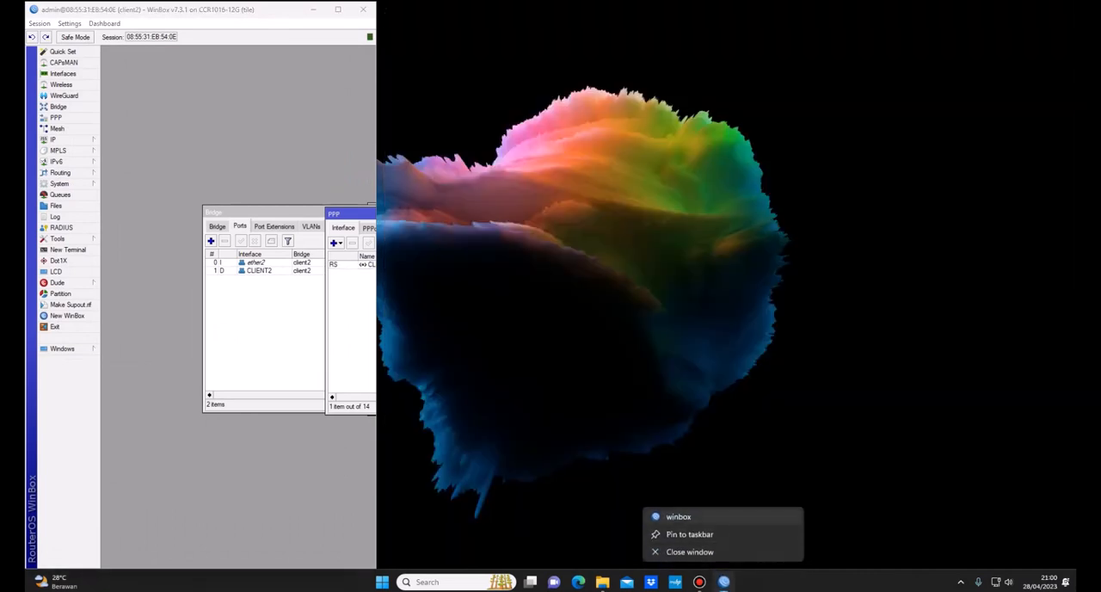
click(679, 517)
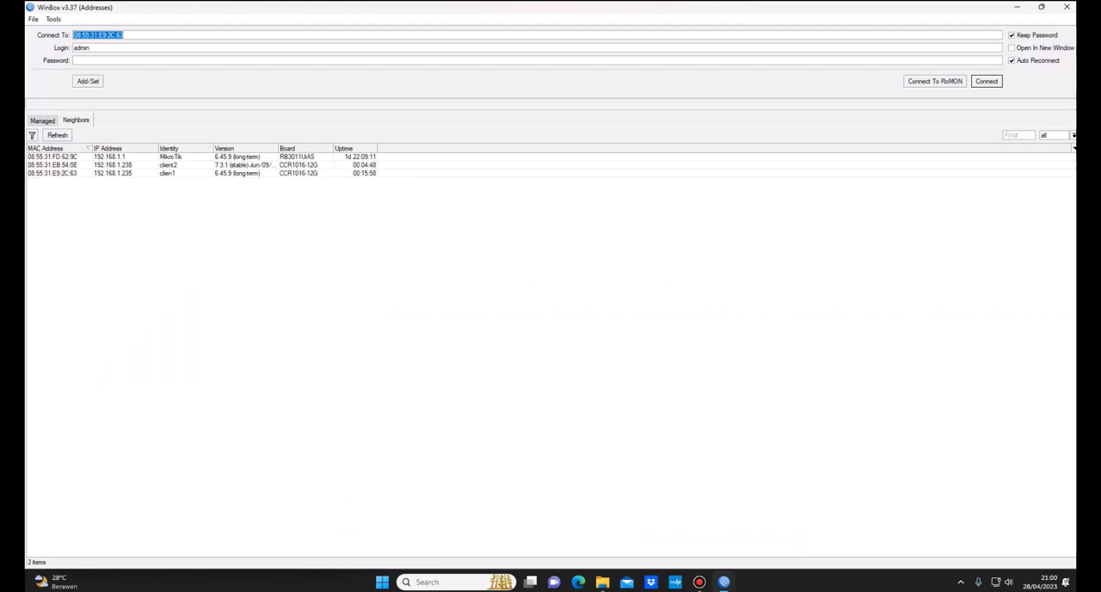
click(53, 165)
click(52, 173)
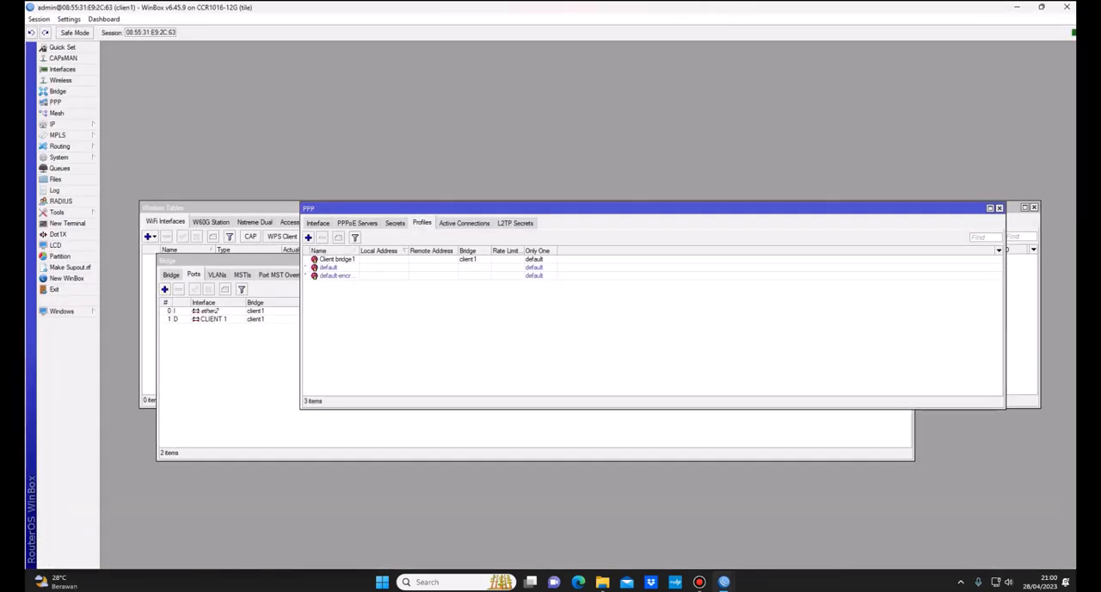
click(318, 223)
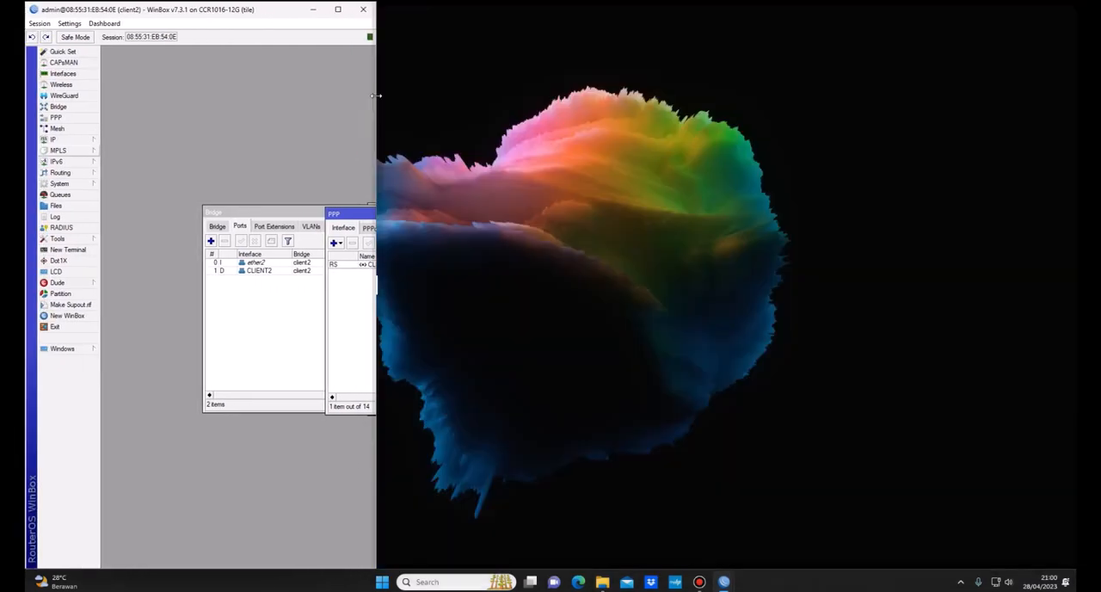
drag(377, 96, 545, 97)
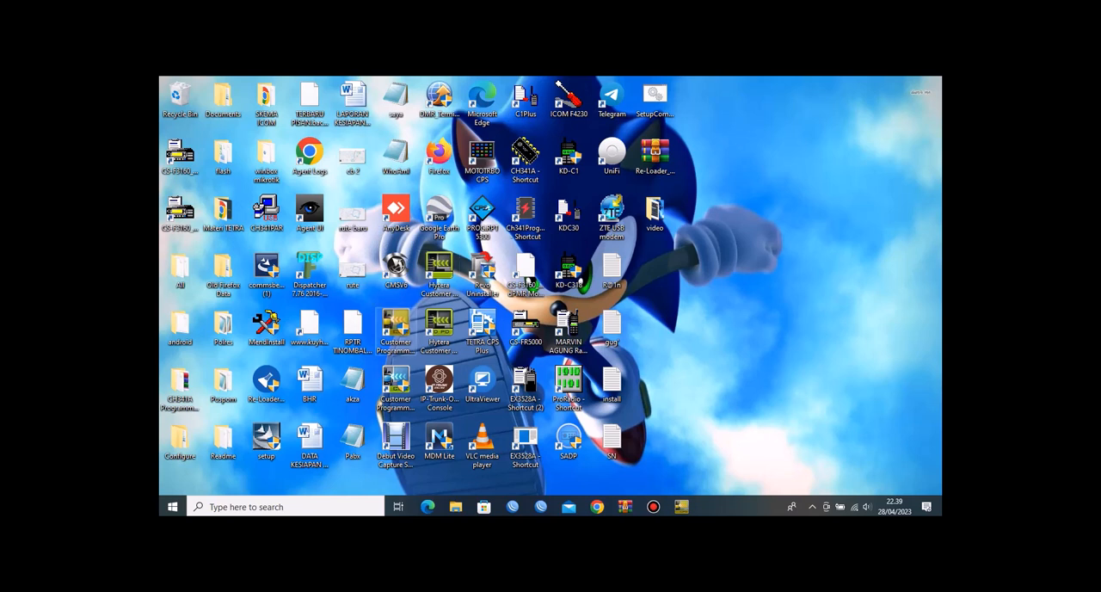
Step: Switch to the Customer Programming Software and check which communication port is selected
double_click(396, 329)
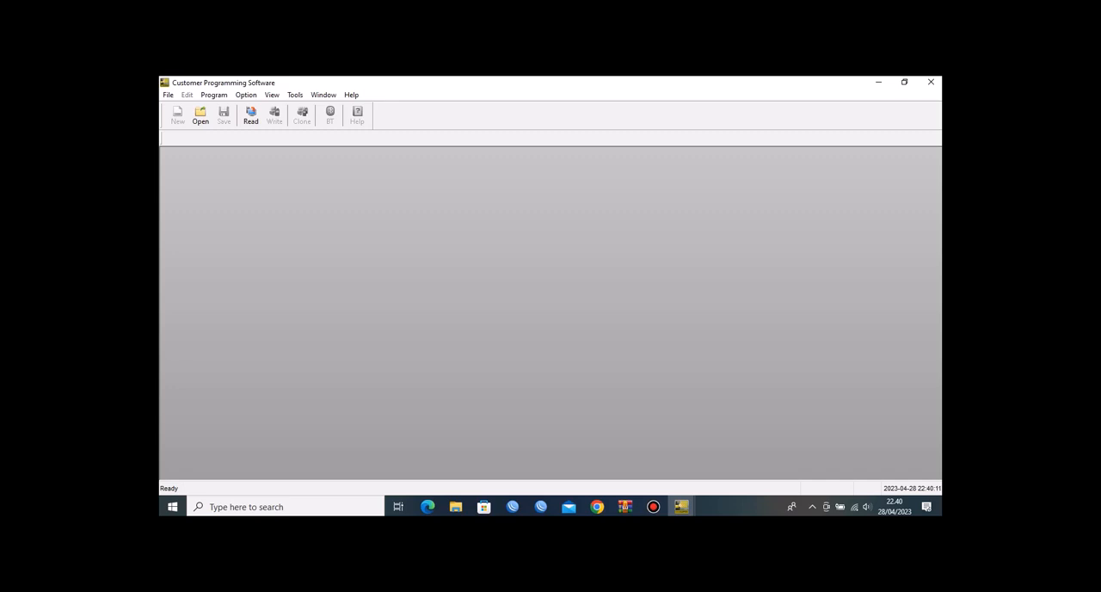
click(213, 95)
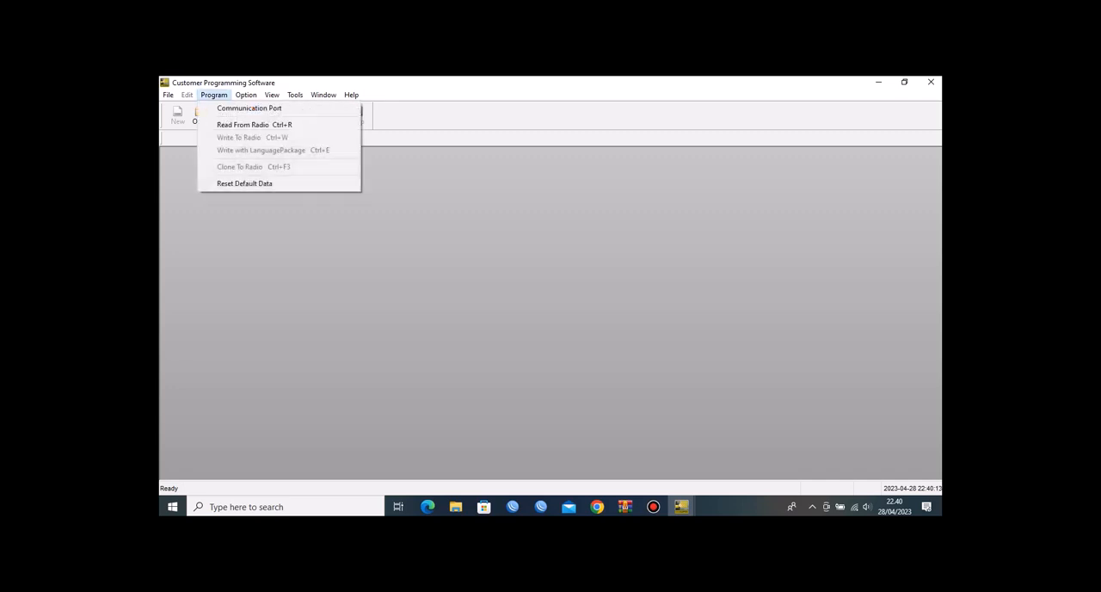
click(245, 106)
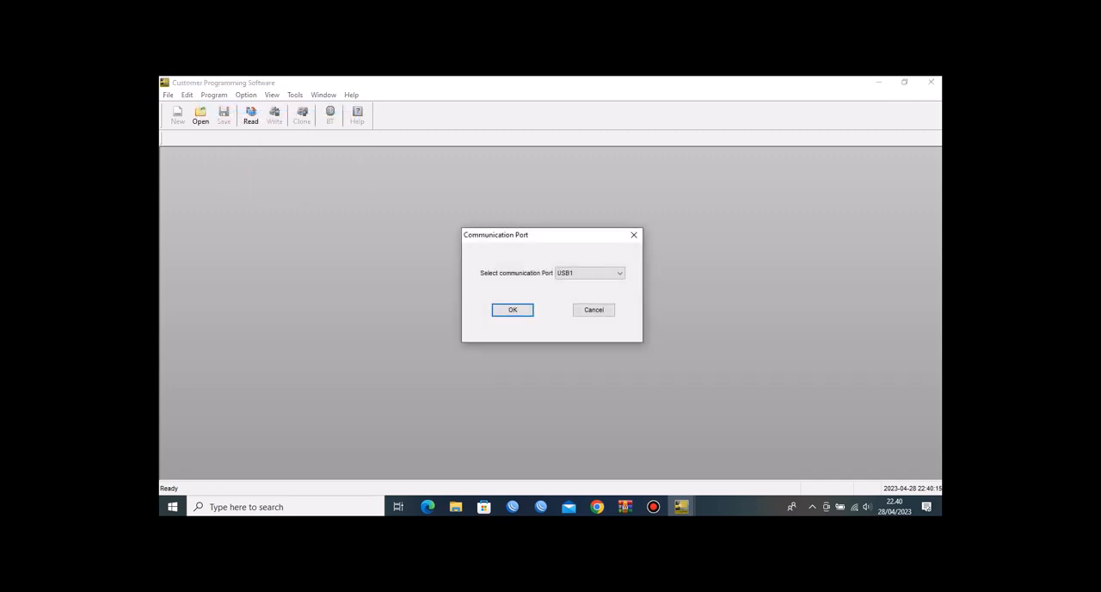
click(634, 235)
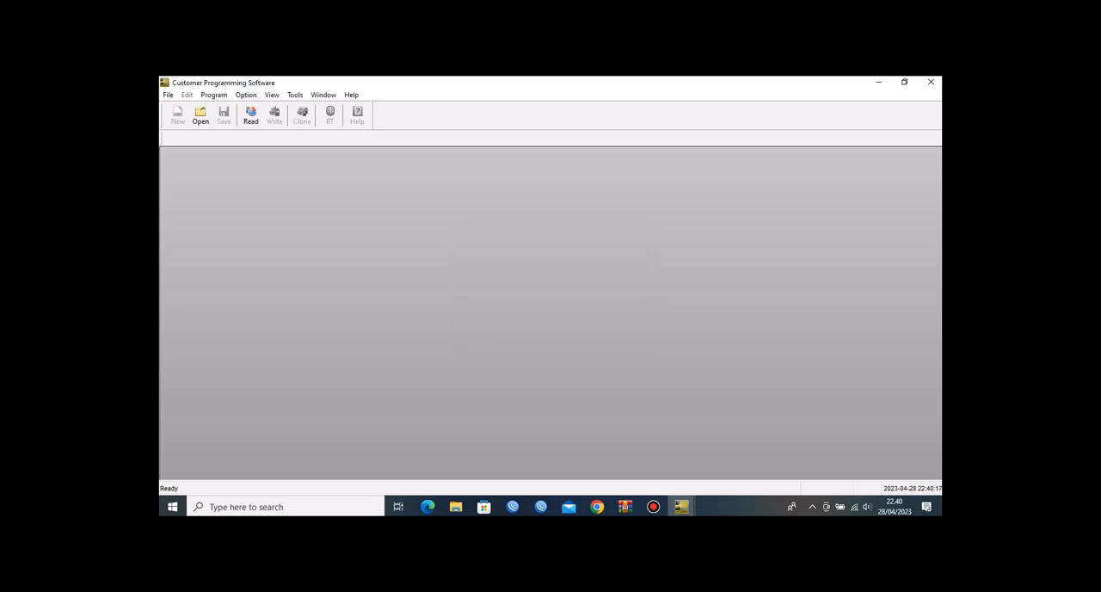
Step: Read the configuration from the connected radio over communication port USB1
click(251, 114)
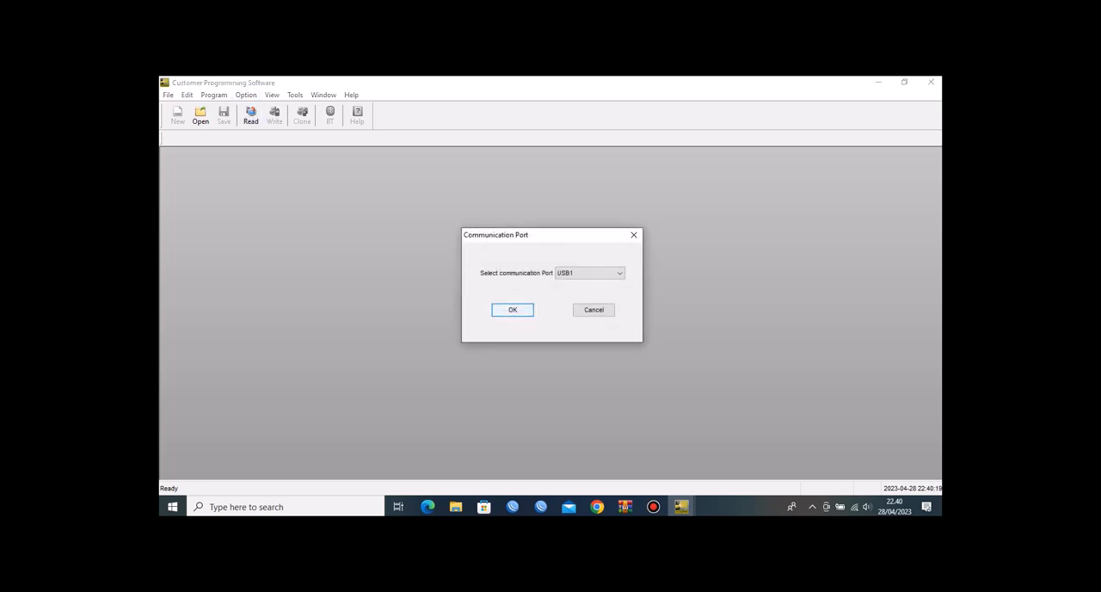
key(Return)
key(Return)
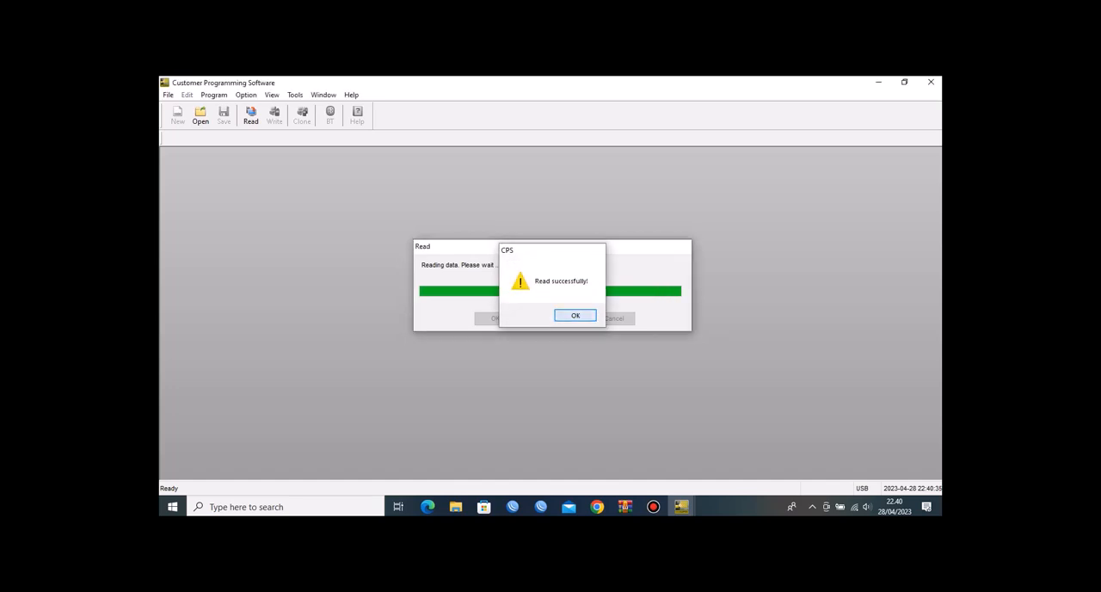
key(Return)
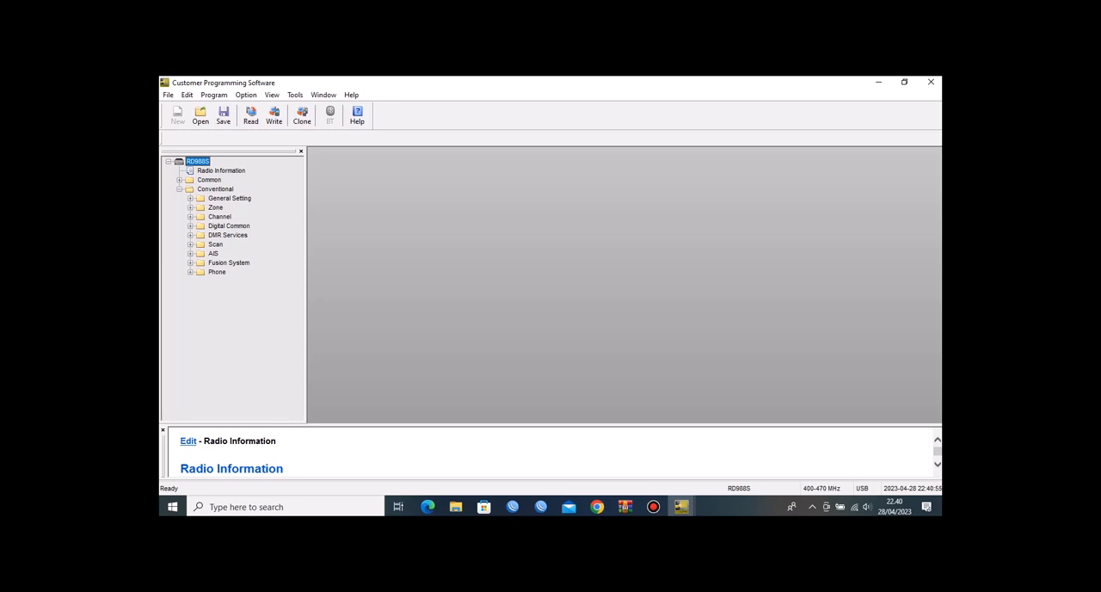
Step: Open the YONHUB zone under the conventional settings and review its member channels
click(190, 208)
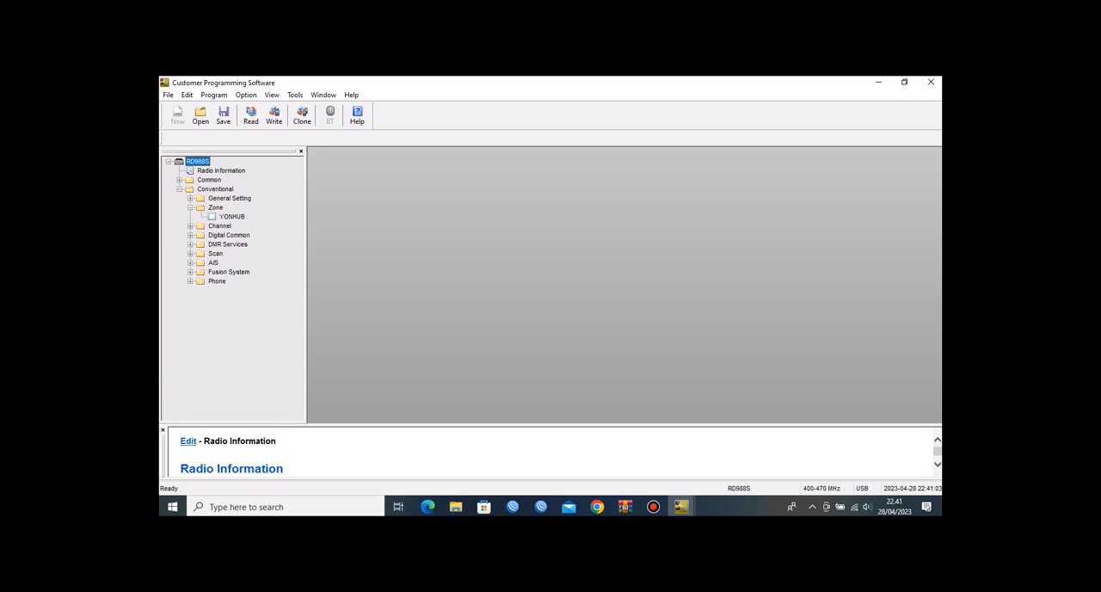
double_click(231, 216)
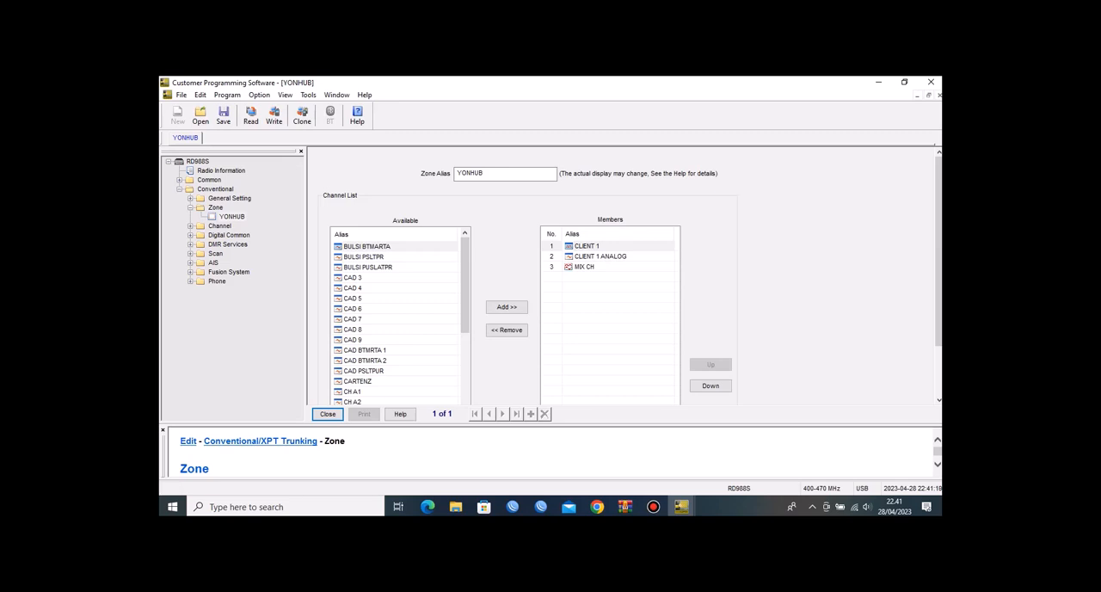
click(232, 217)
Step: Open the digital channel CLIENT 1 and examine its alias, color code, receive and transmit frequencies and Digital IP Multi-site Connect setting
click(190, 226)
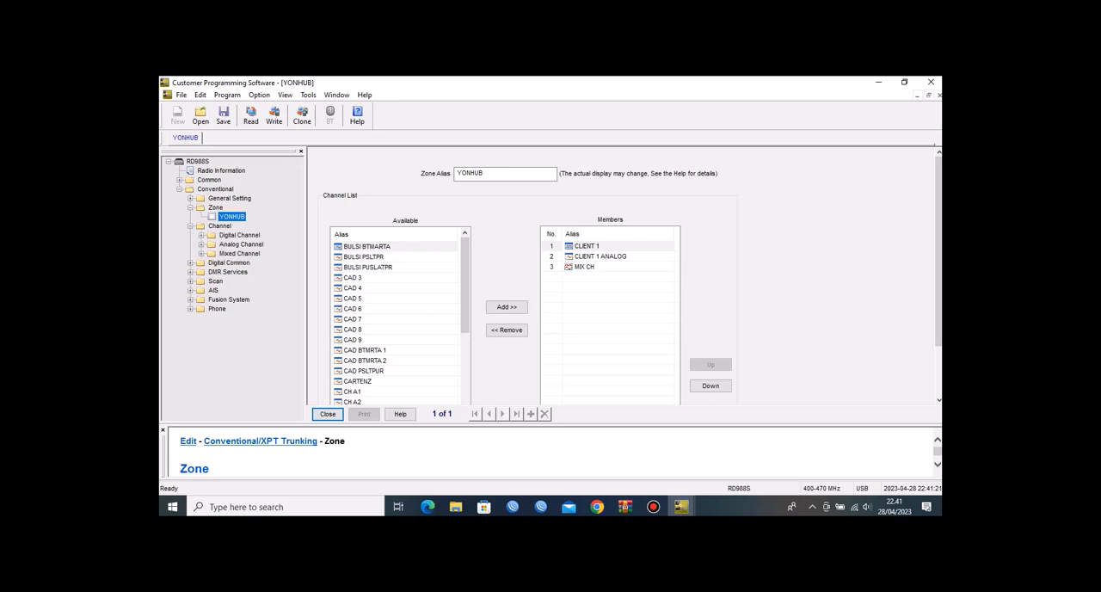
click(201, 234)
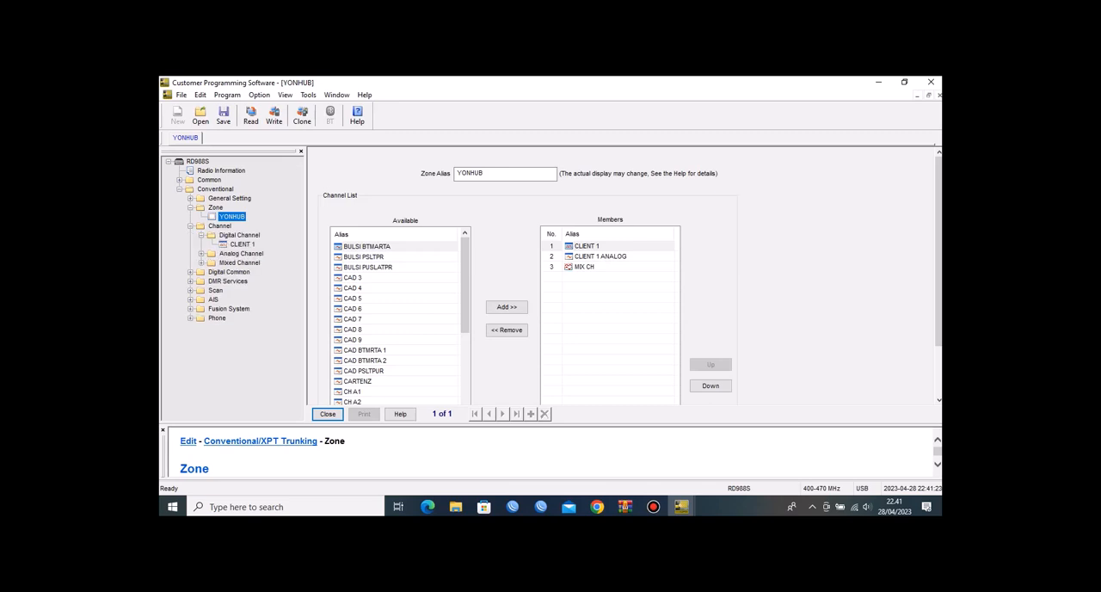
double_click(243, 244)
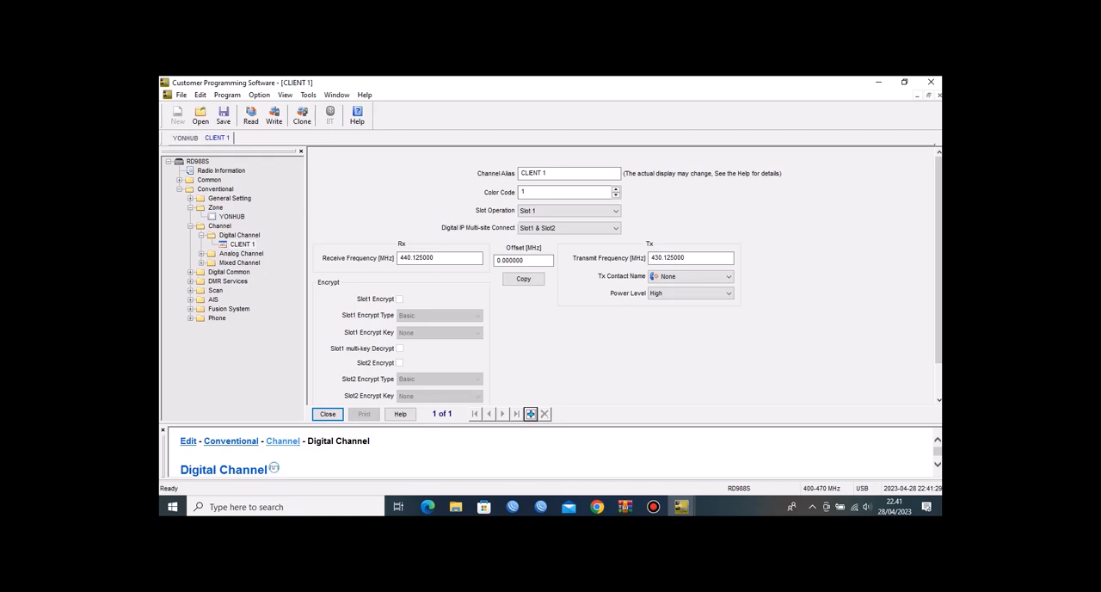
drag(553, 174, 519, 174)
click(522, 191)
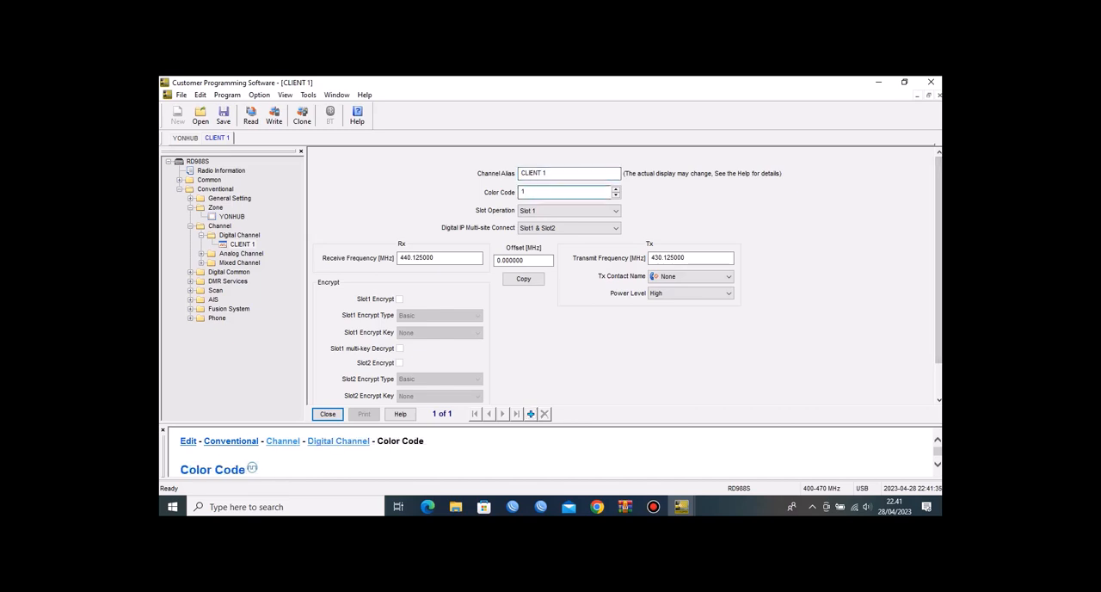
double_click(425, 258)
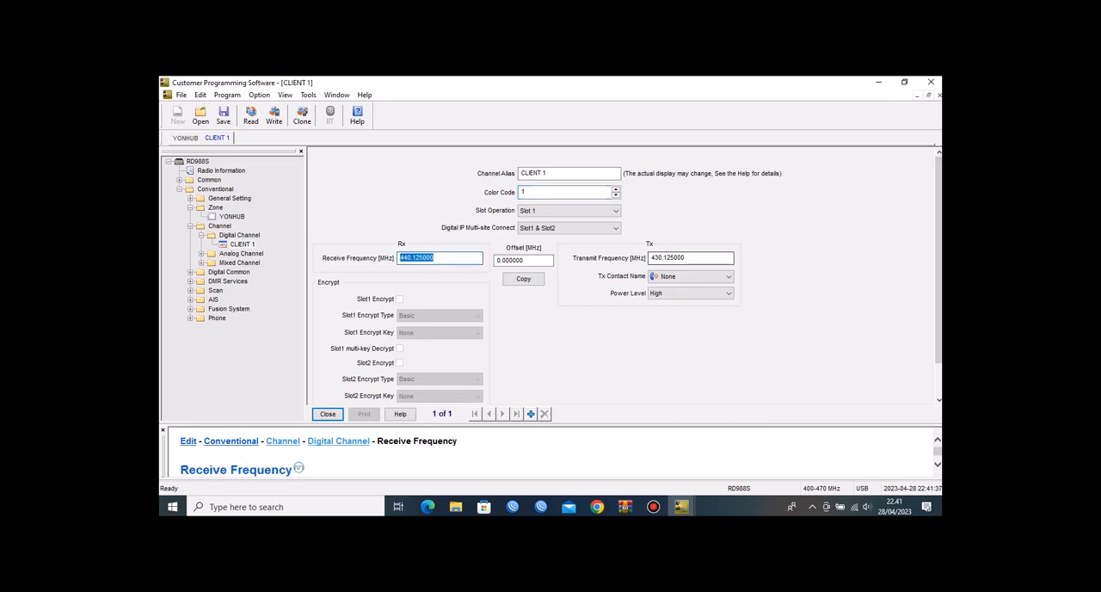
click(694, 258)
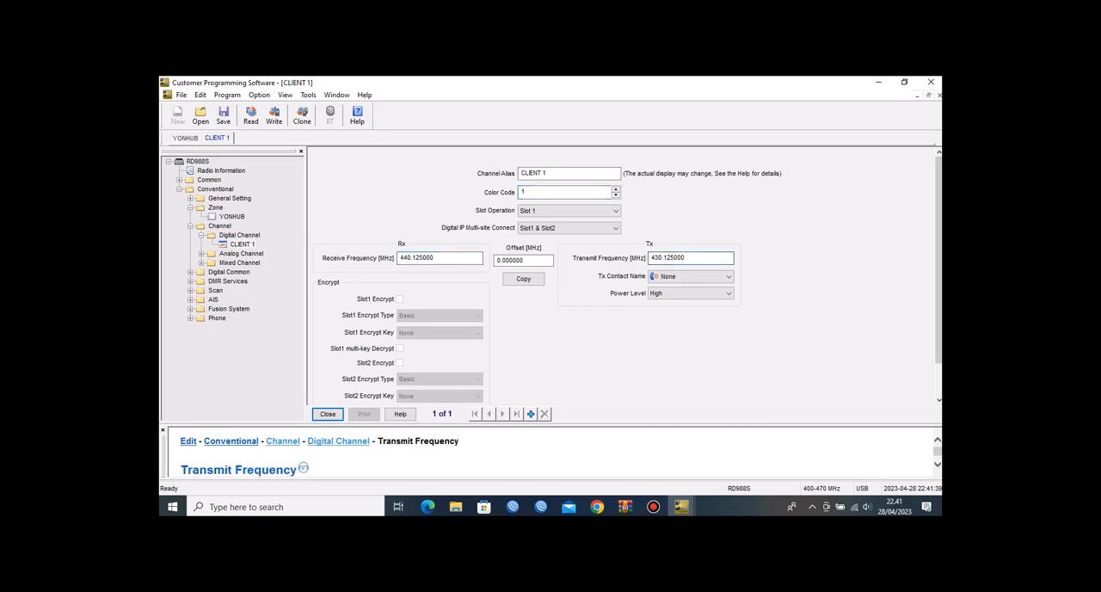
scroll(626, 274, down, 2)
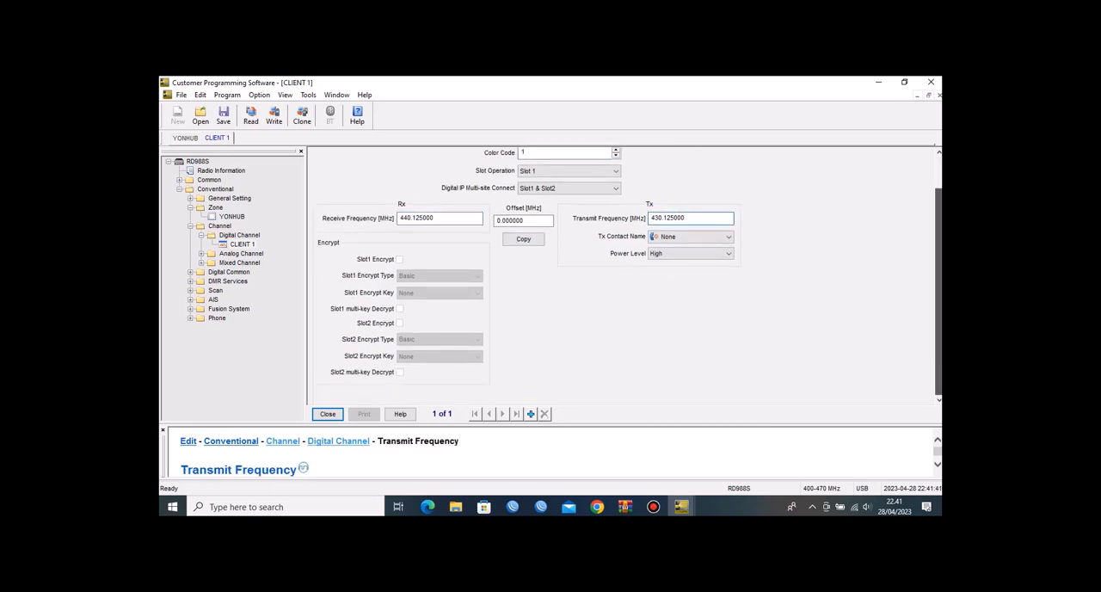
scroll(625, 275, up, 2)
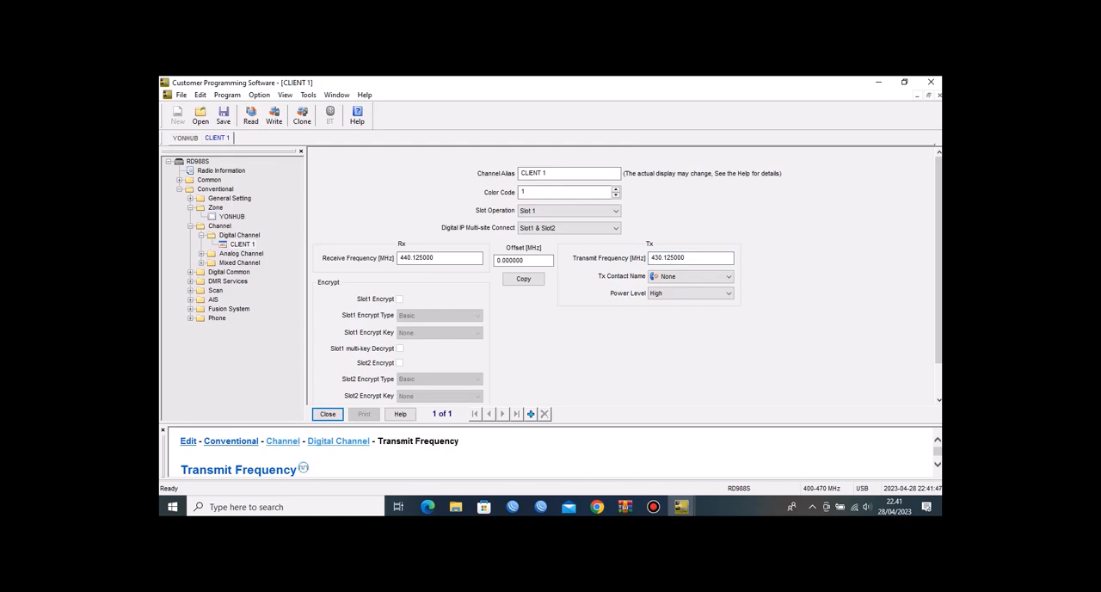
click(615, 228)
click(615, 228)
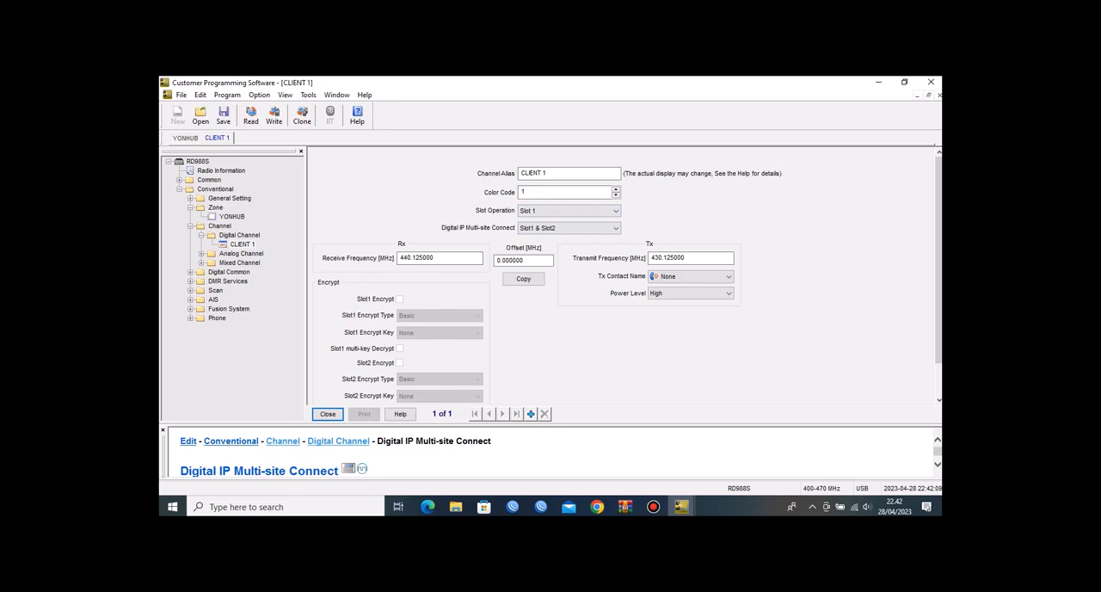
Step: Open the analog channel CLIENT 1 ANALOG and check its repeat path and Analog IP Multi-site Connect option
click(201, 254)
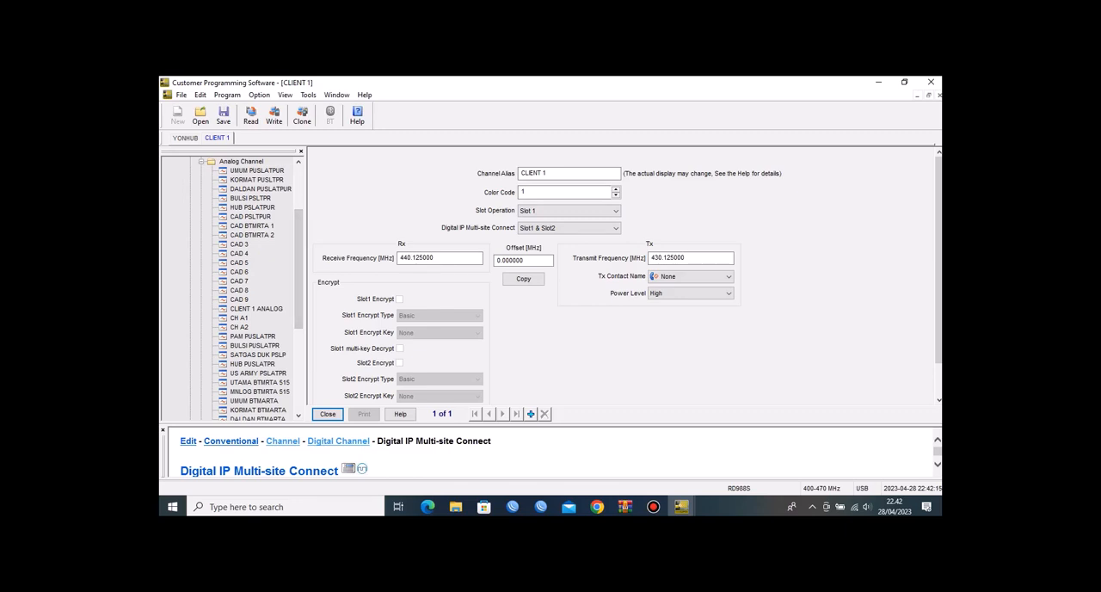
click(256, 309)
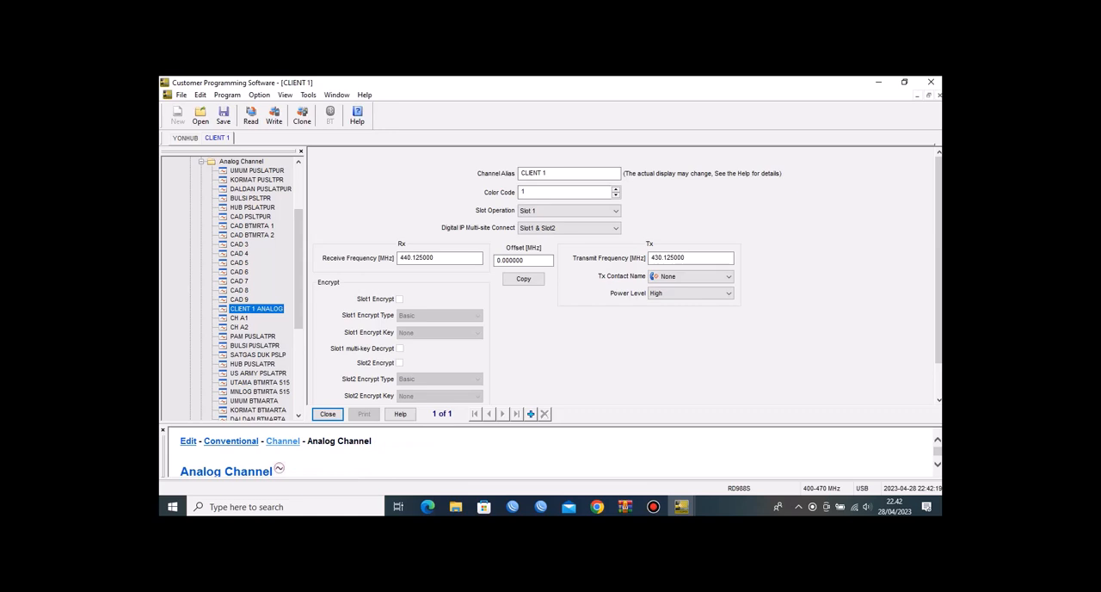
double_click(256, 308)
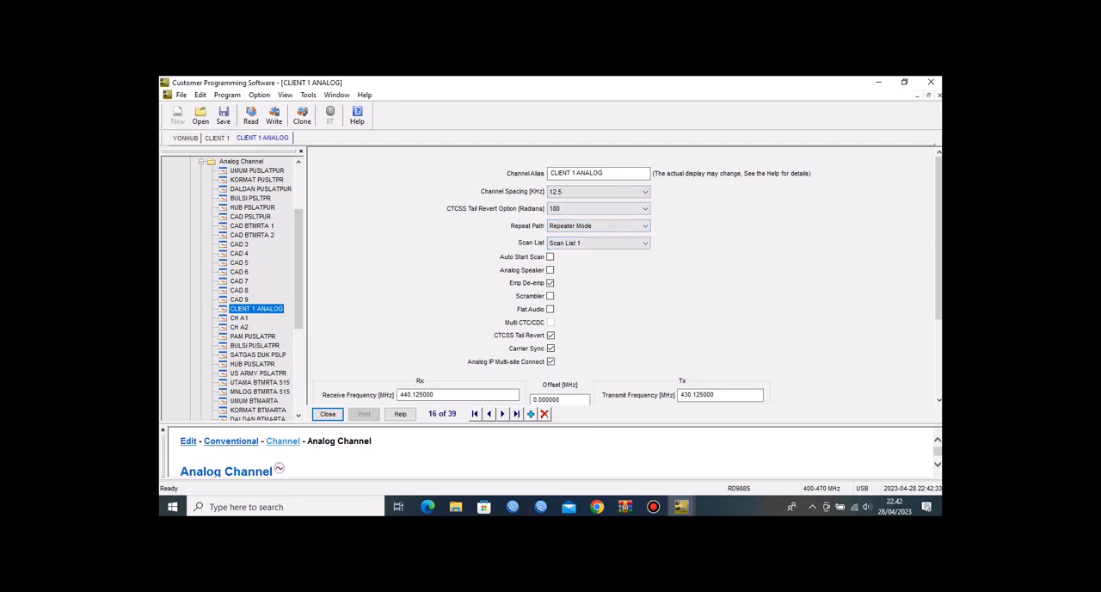
click(599, 225)
click(551, 361)
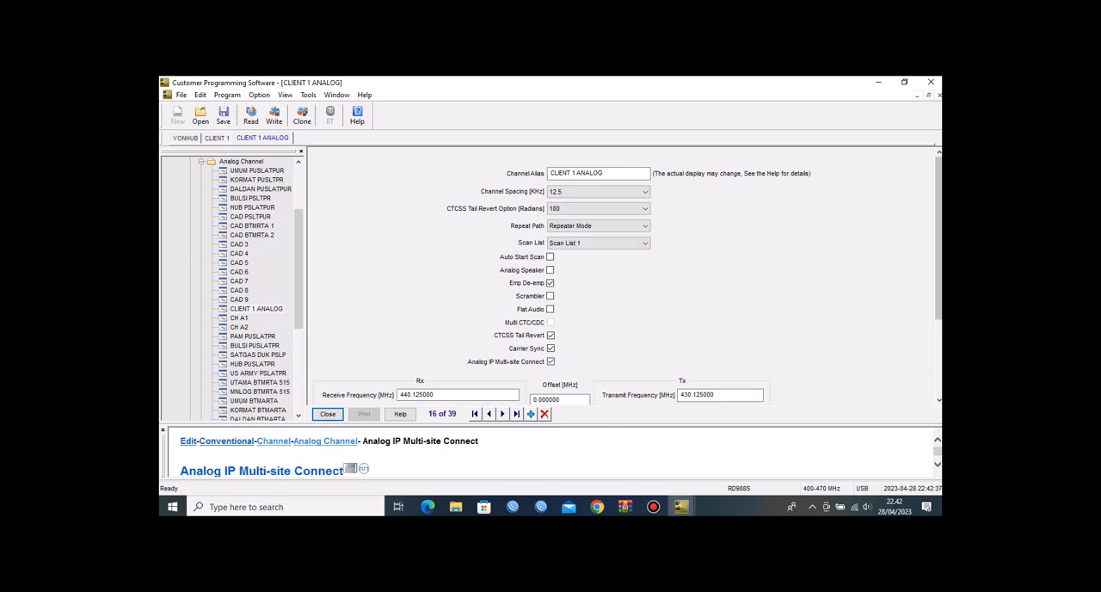
Step: Review the analog channel's receive and transmit frequencies, CTCSS tones, speaker unmute rule, squelch and power level
scroll(632, 275, down, 3)
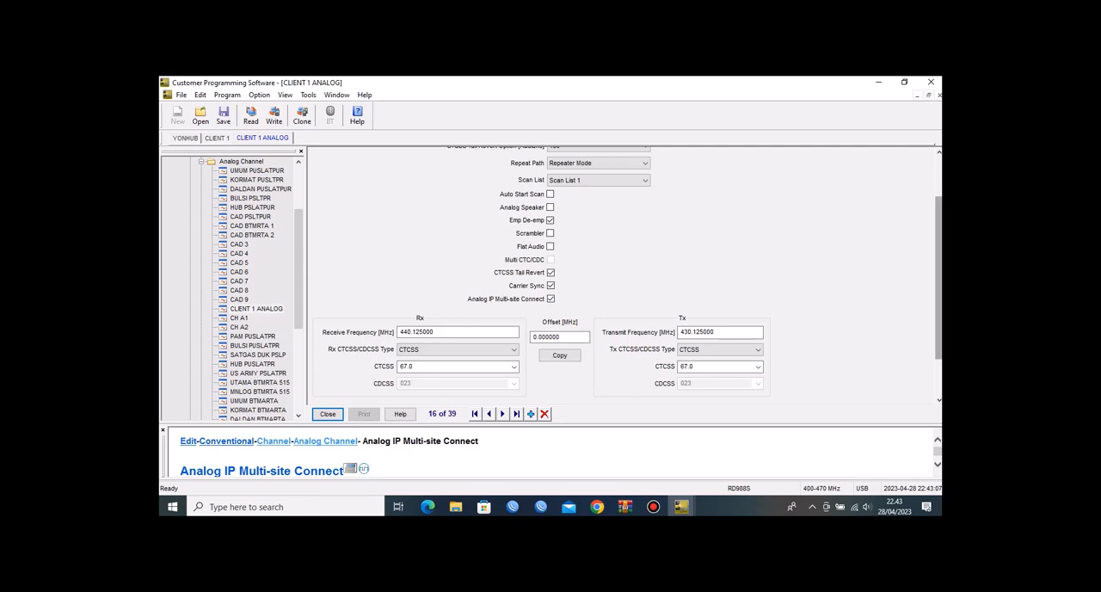
drag(938, 277, 938, 289)
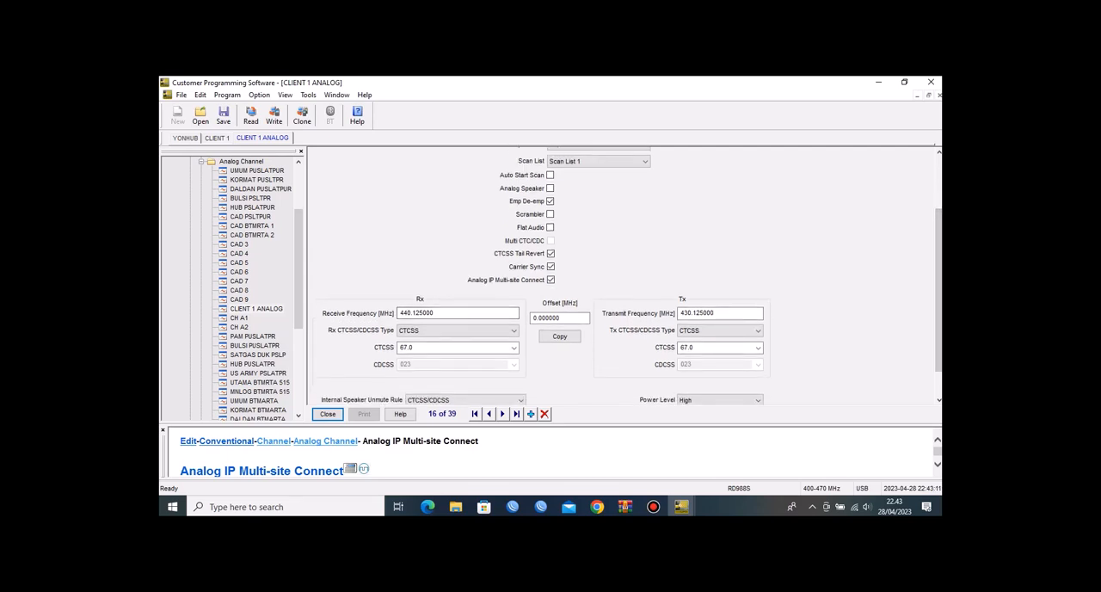
drag(441, 314, 398, 314)
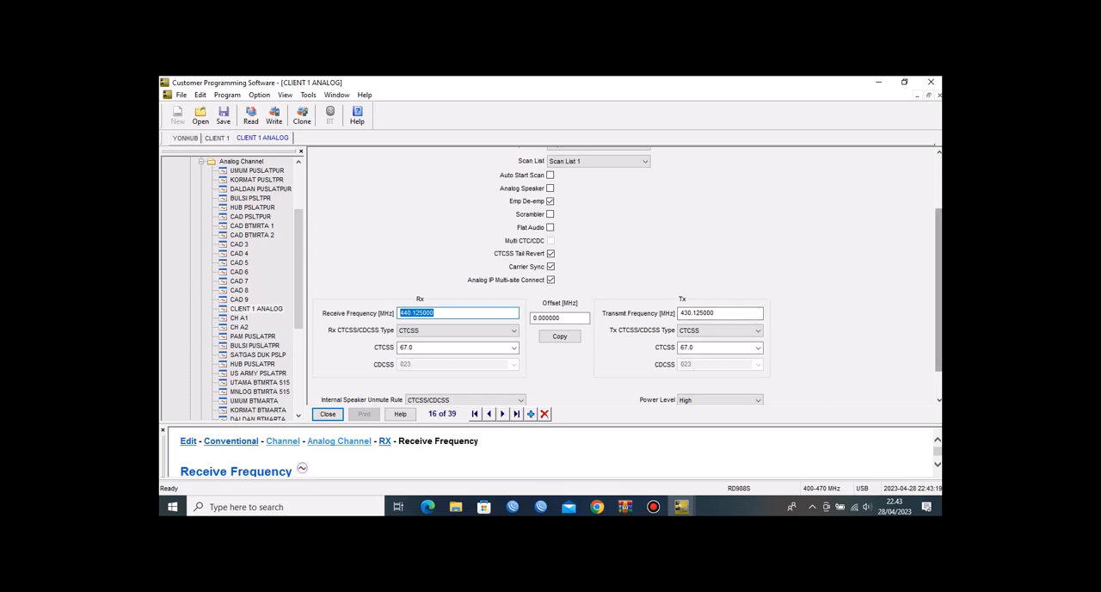
scroll(628, 276, down, 1)
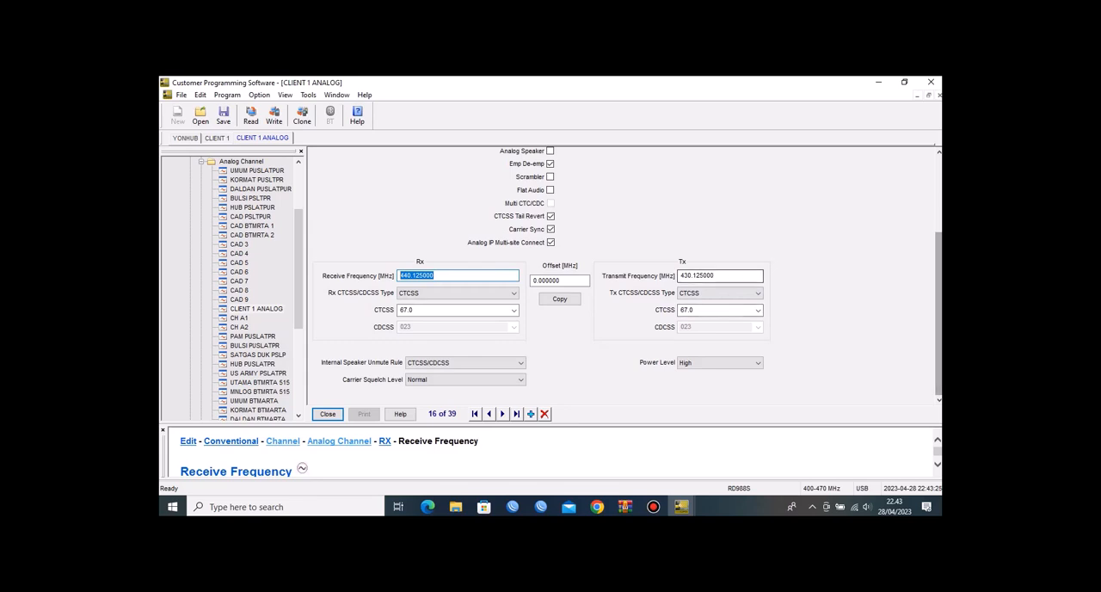
scroll(249, 284, down, 6)
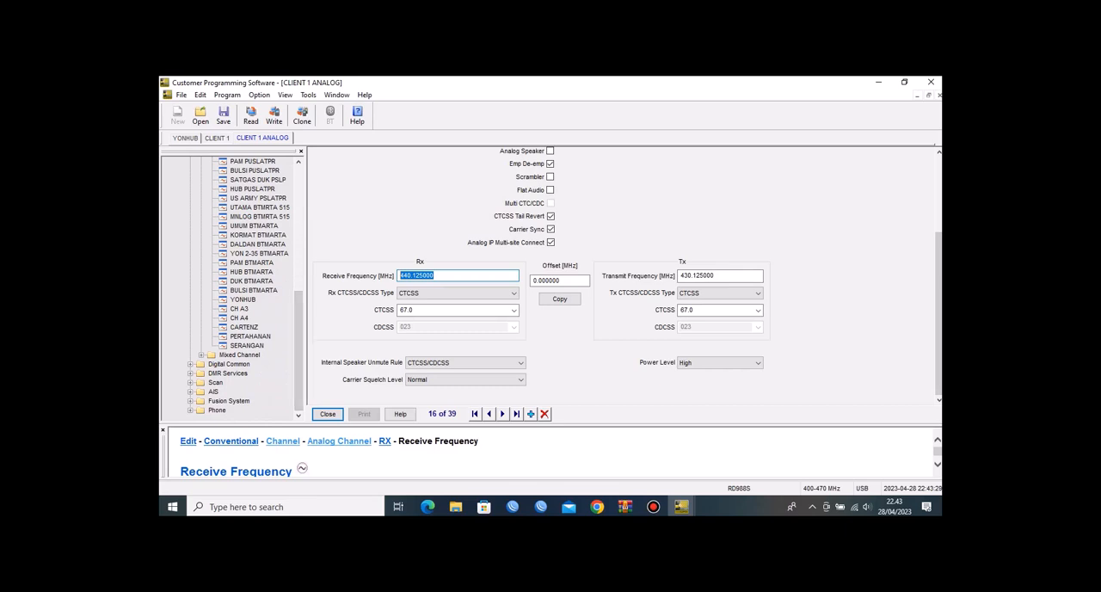
Step: Open the mixed channel MIX CH and review its slot operation, digital and analog IP Multi-site Connect options, frequencies and CTCSS tones
click(201, 355)
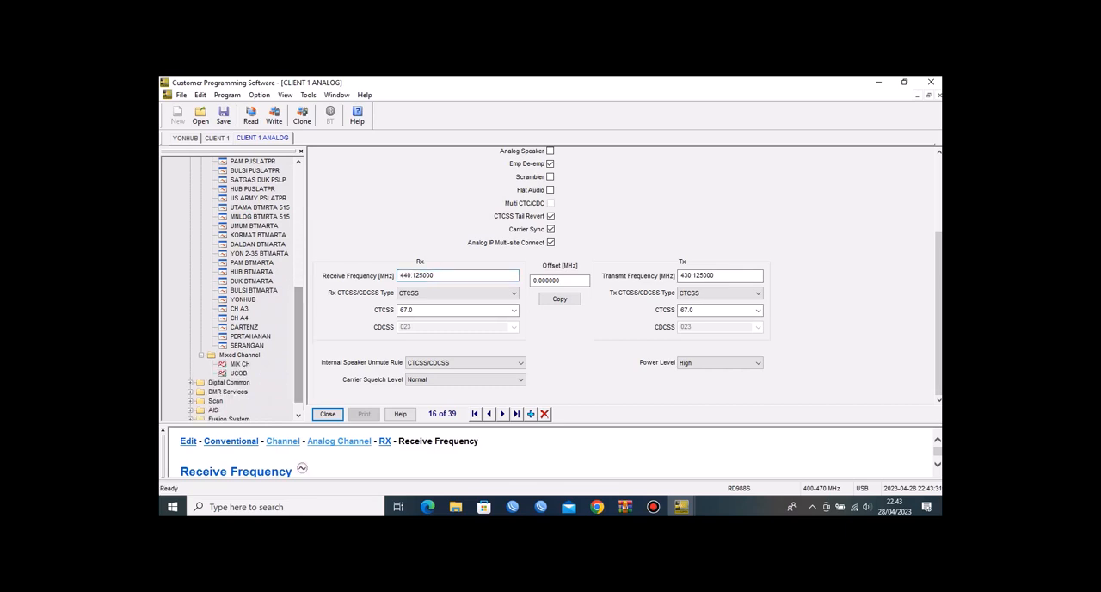
scroll(245, 289, down, 1)
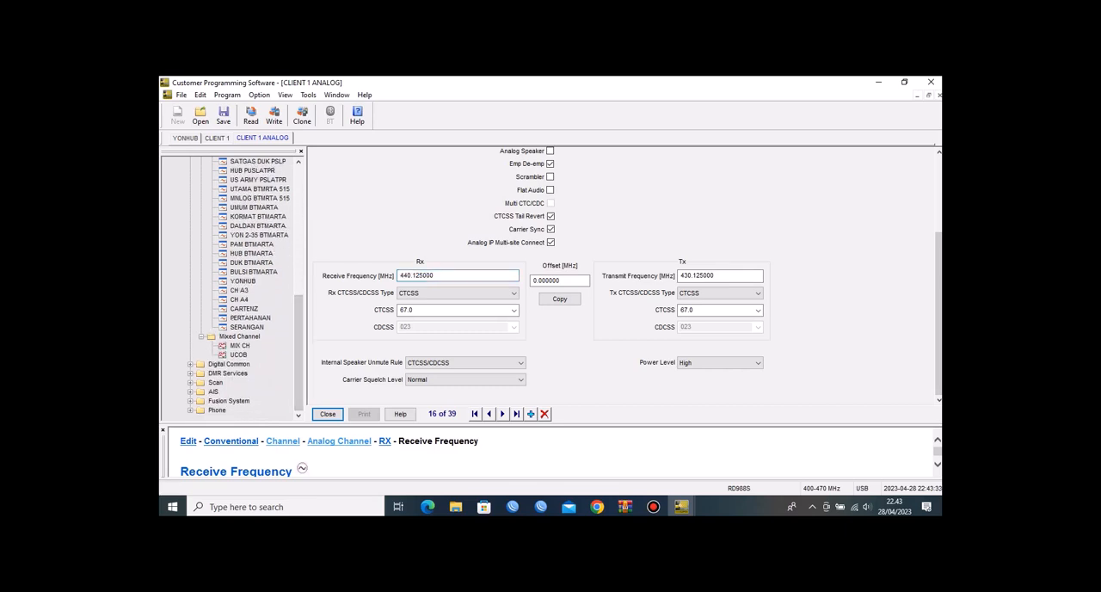
click(240, 346)
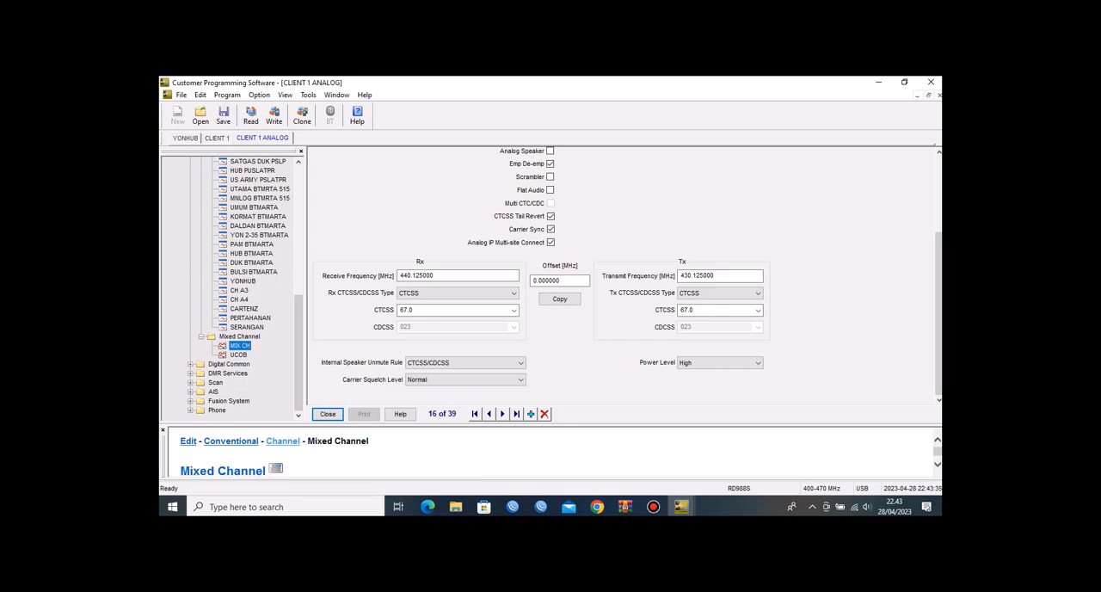
double_click(240, 345)
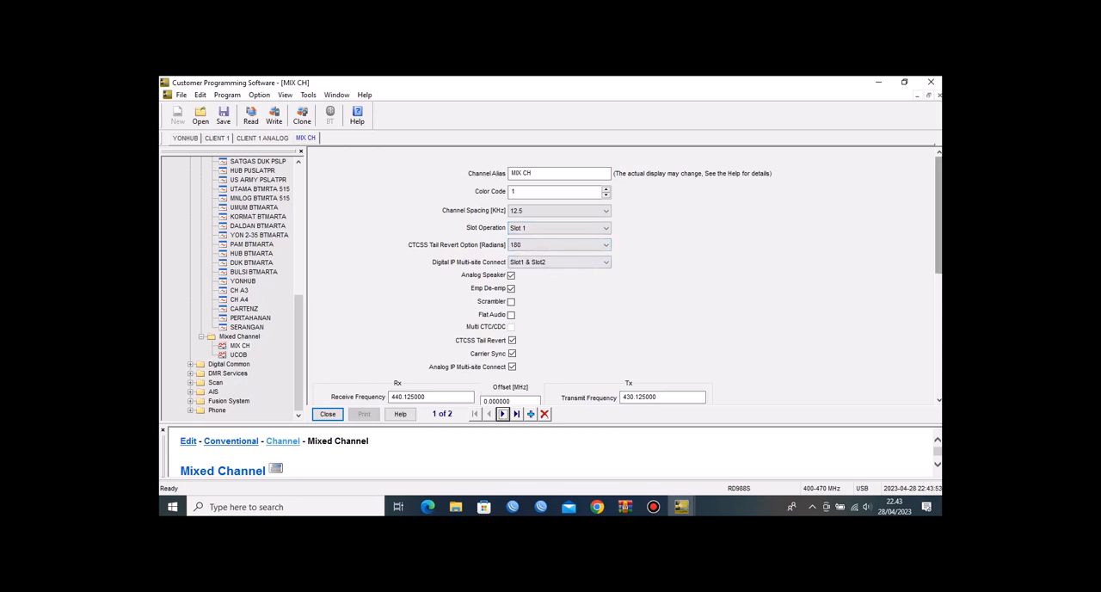
scroll(628, 275, down, 2)
scroll(628, 275, down, 1)
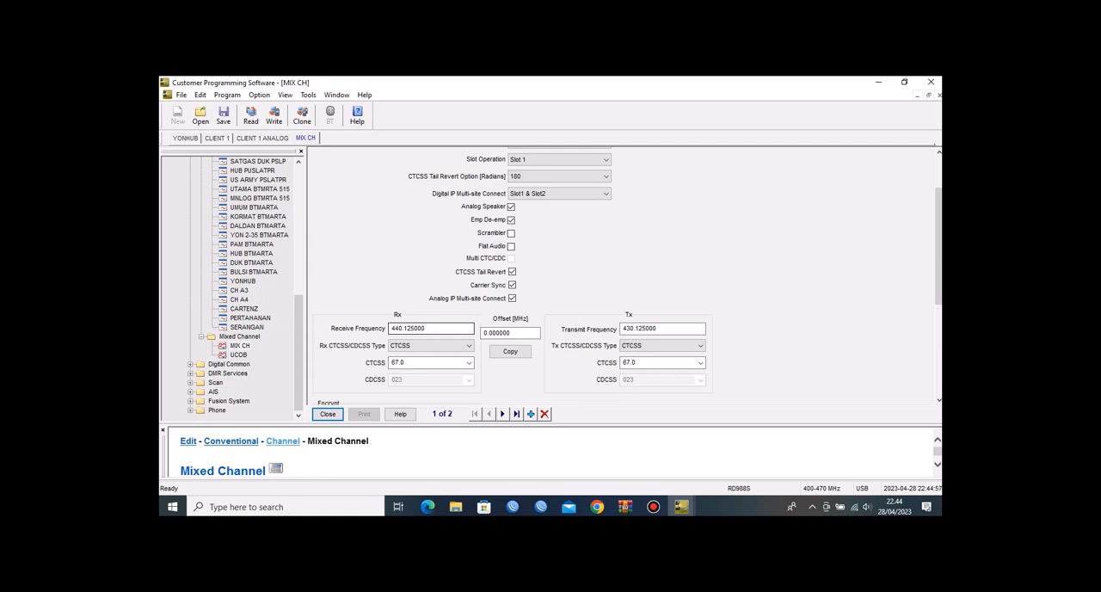
double_click(423, 328)
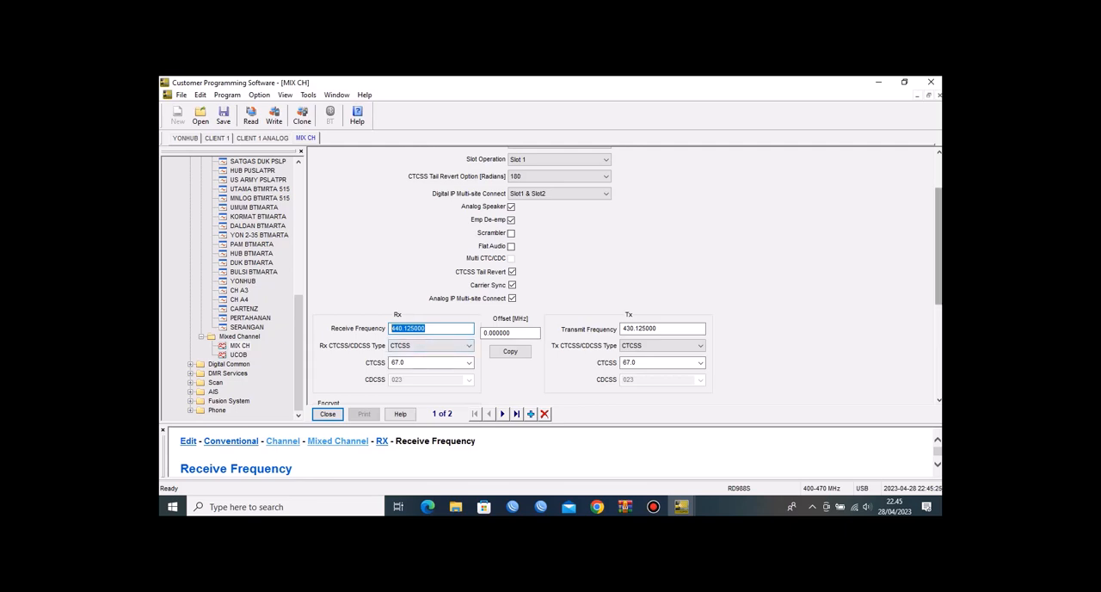
drag(938, 246, 939, 215)
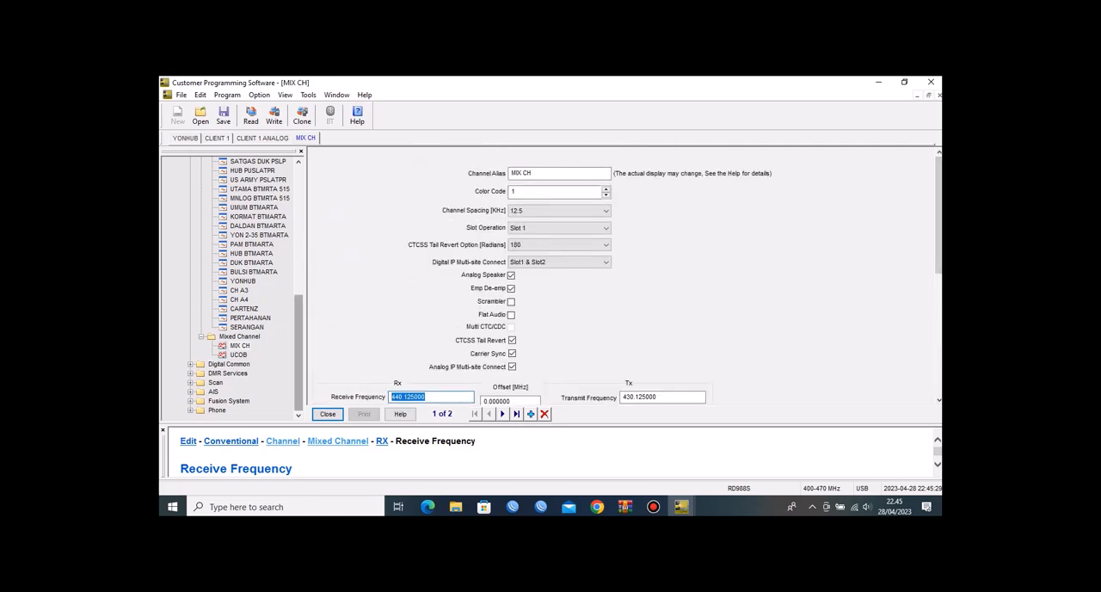
Step: Return to the YONHUB zone and check its member channels CLIENT 1 ANALOG and MIX CH
drag(298, 352, 298, 223)
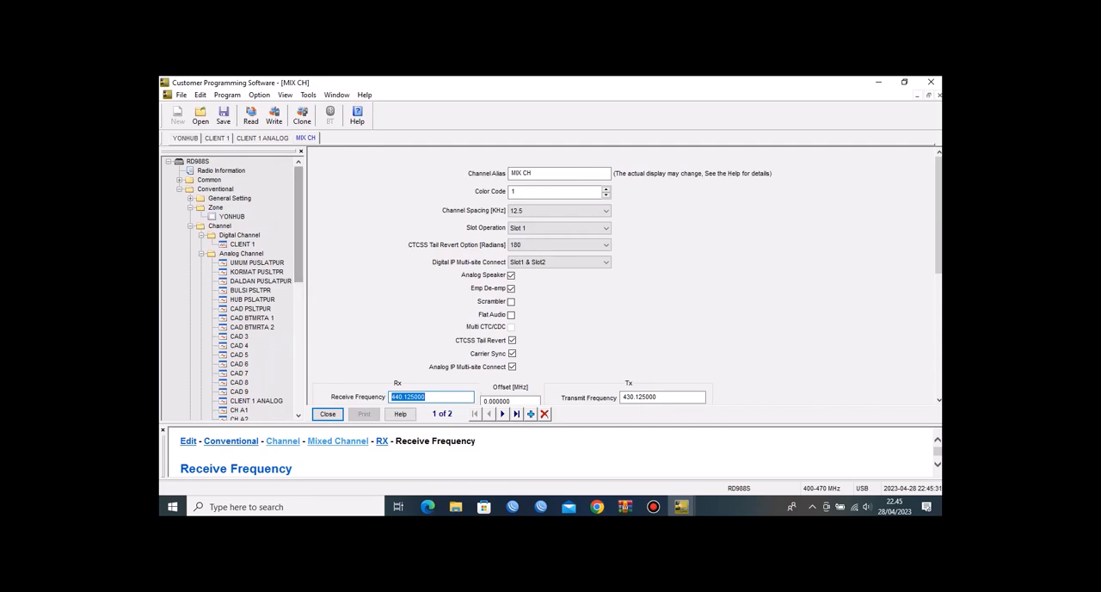
click(215, 207)
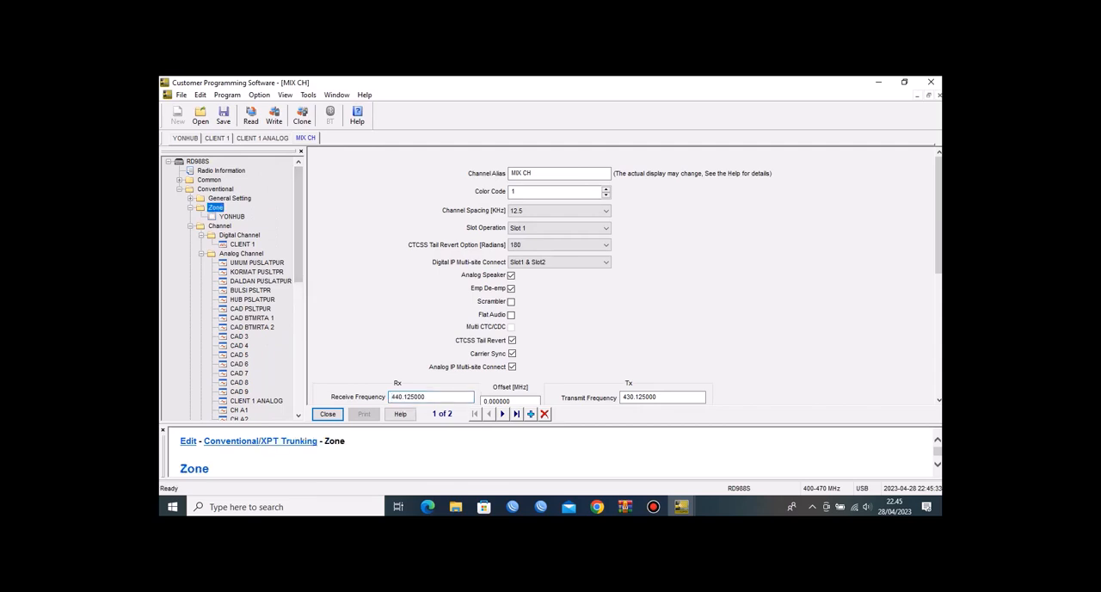
double_click(231, 217)
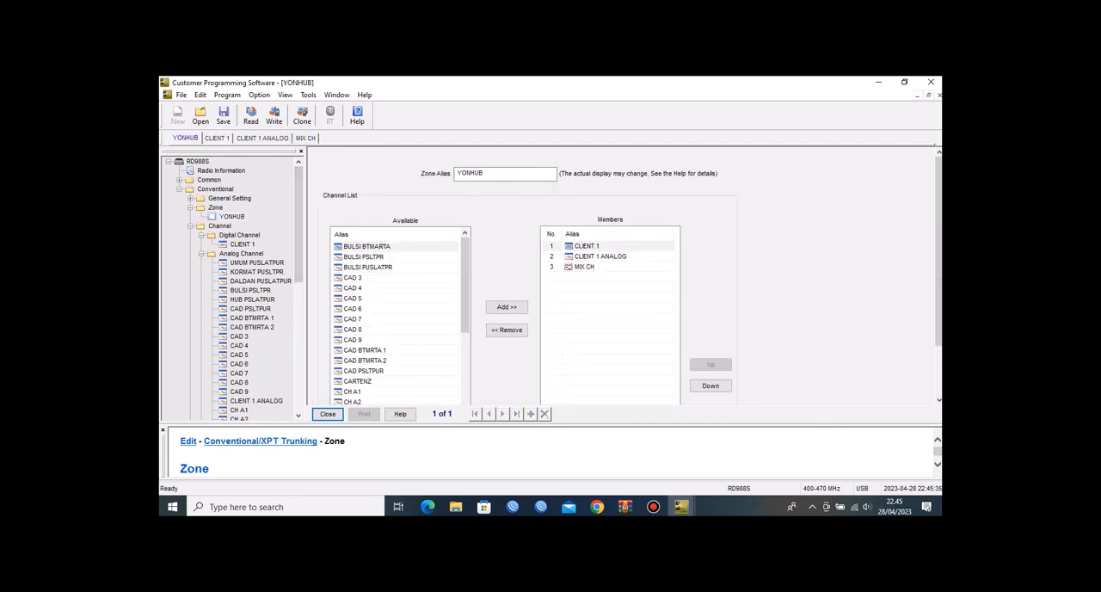
click(600, 256)
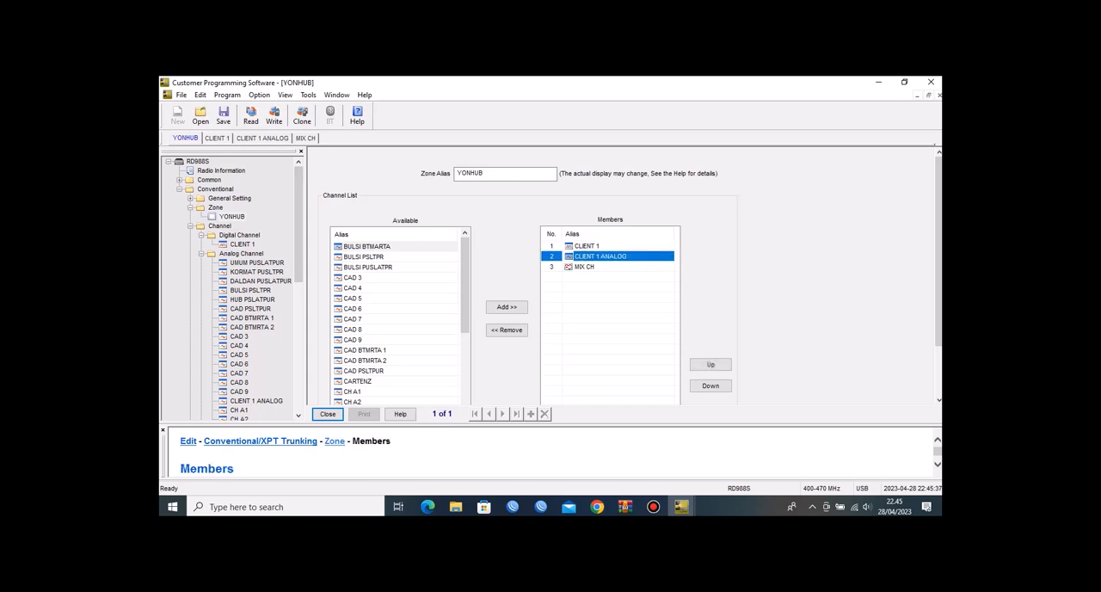
click(585, 267)
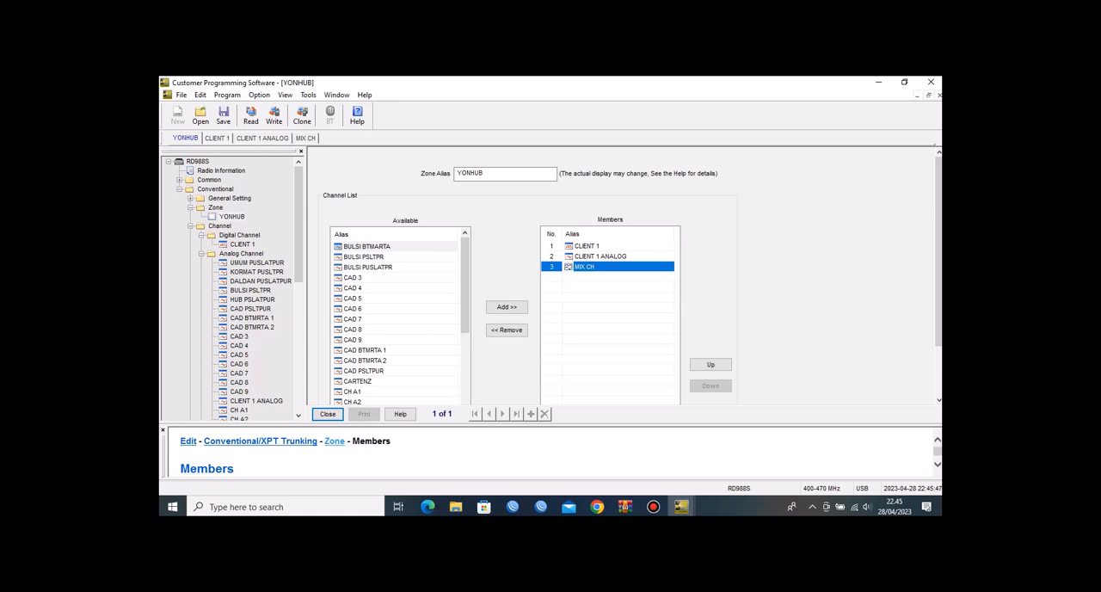
Step: Open the Network settings under the conventional general settings and examine the repeater's Ethernet IP, gateway and netmask
click(191, 198)
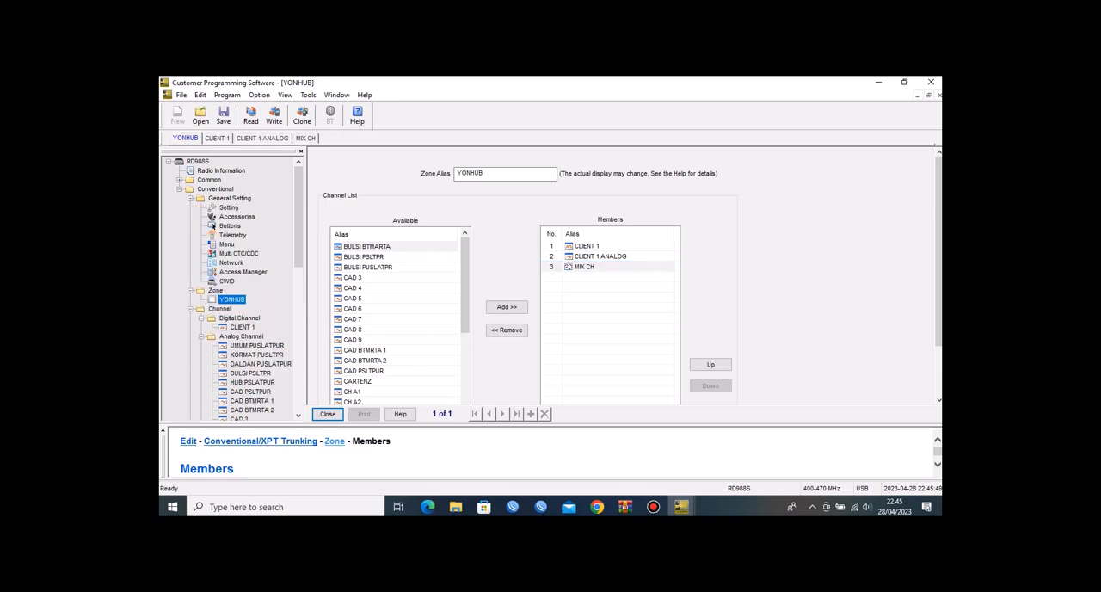
double_click(231, 262)
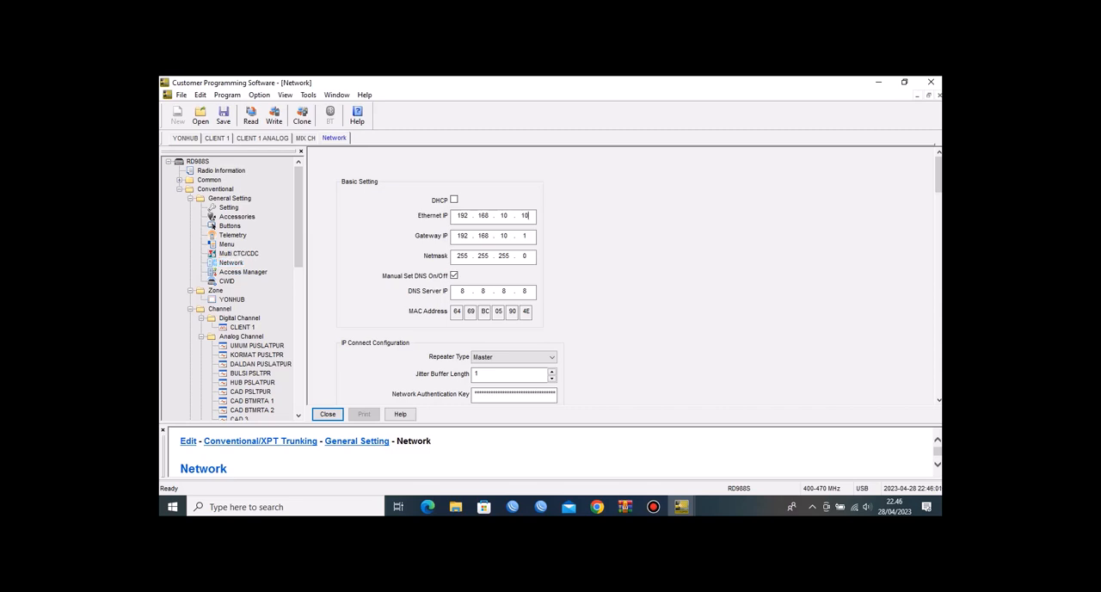
double_click(525, 216)
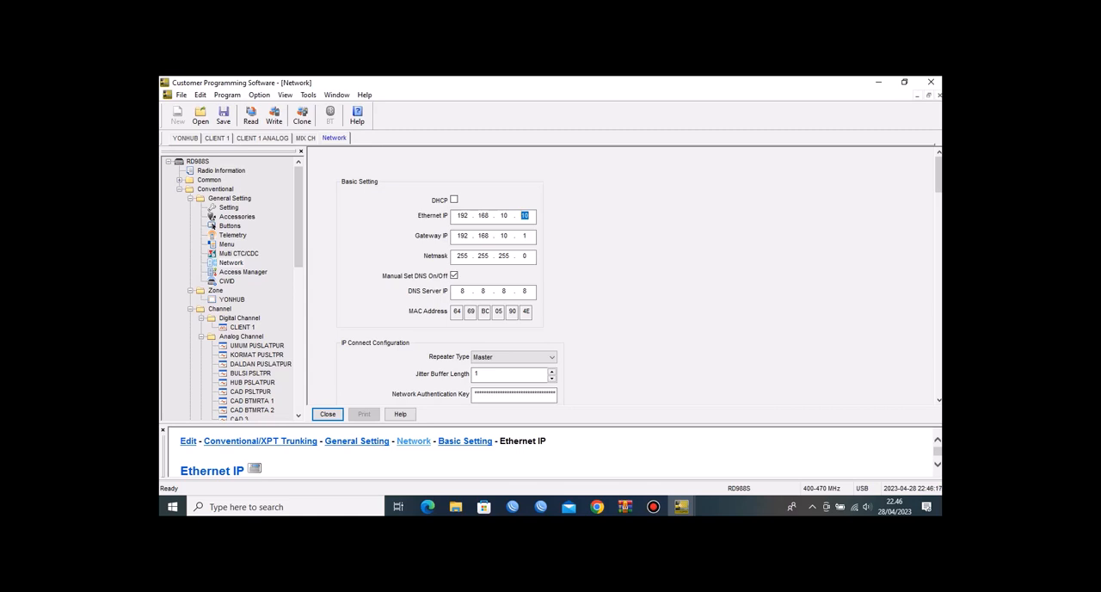
double_click(504, 215)
Step: Examine the IP Connect configuration, including the available repeater types and the IP Connect Networking UDP Port
scroll(938, 194, down, 3)
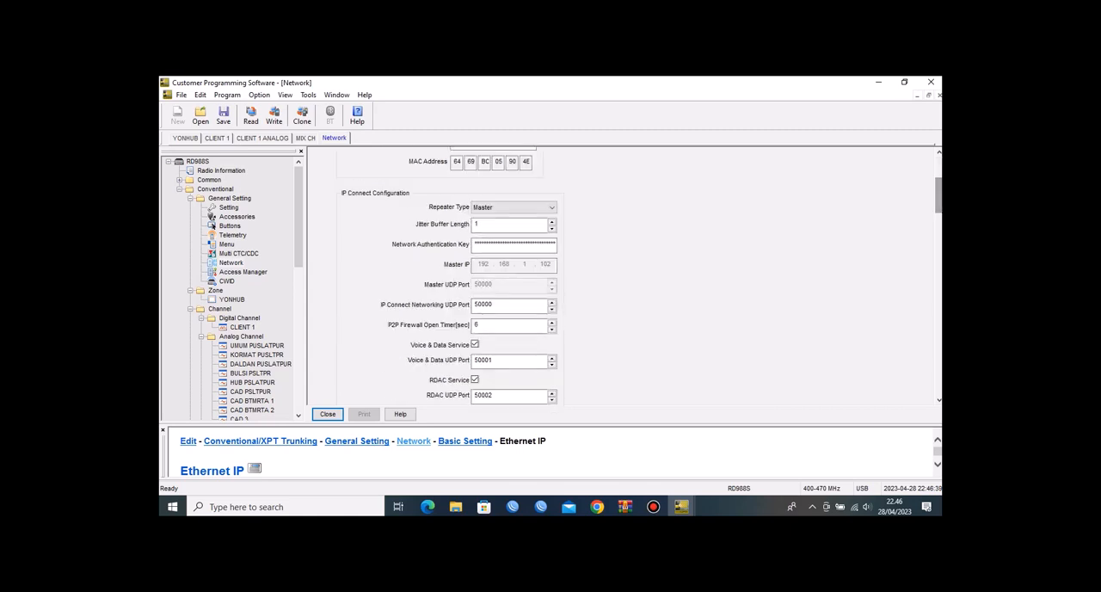
click(535, 207)
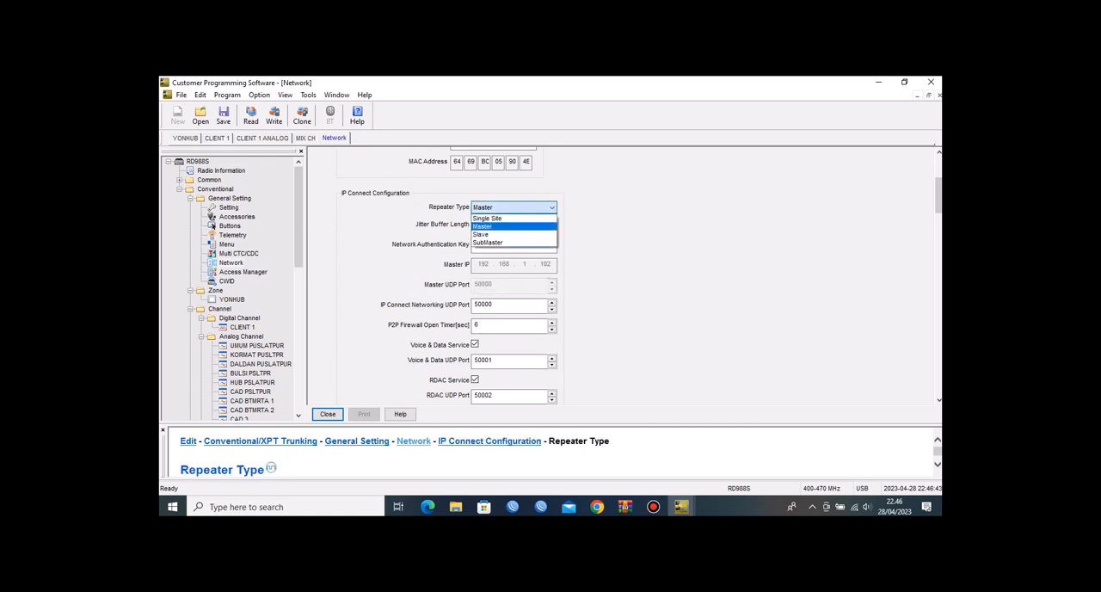
click(535, 208)
click(535, 207)
click(535, 207)
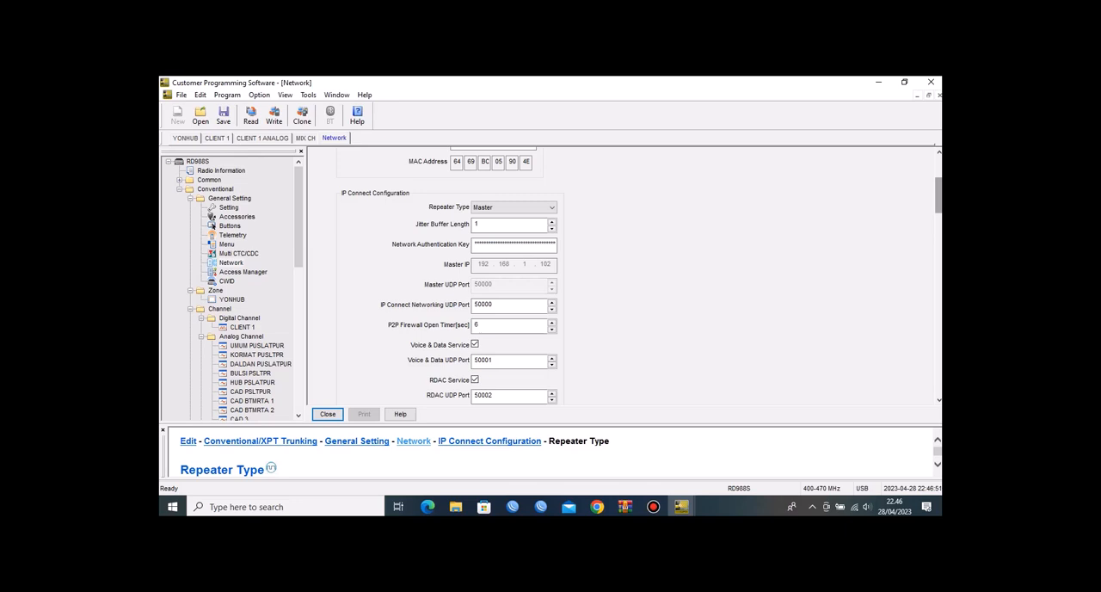
scroll(938, 202, down, 3)
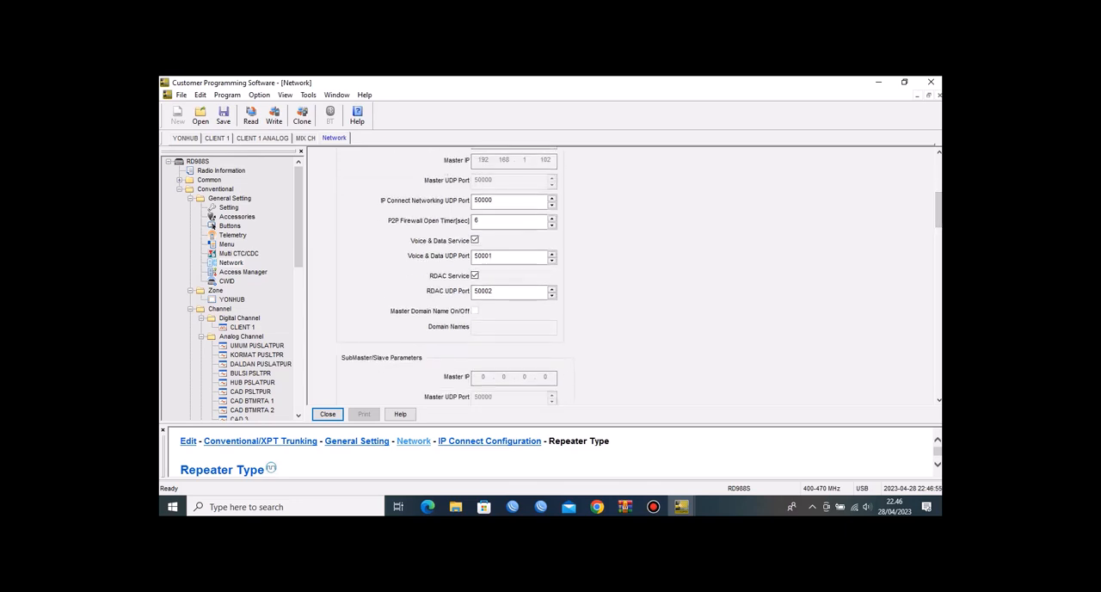
click(489, 199)
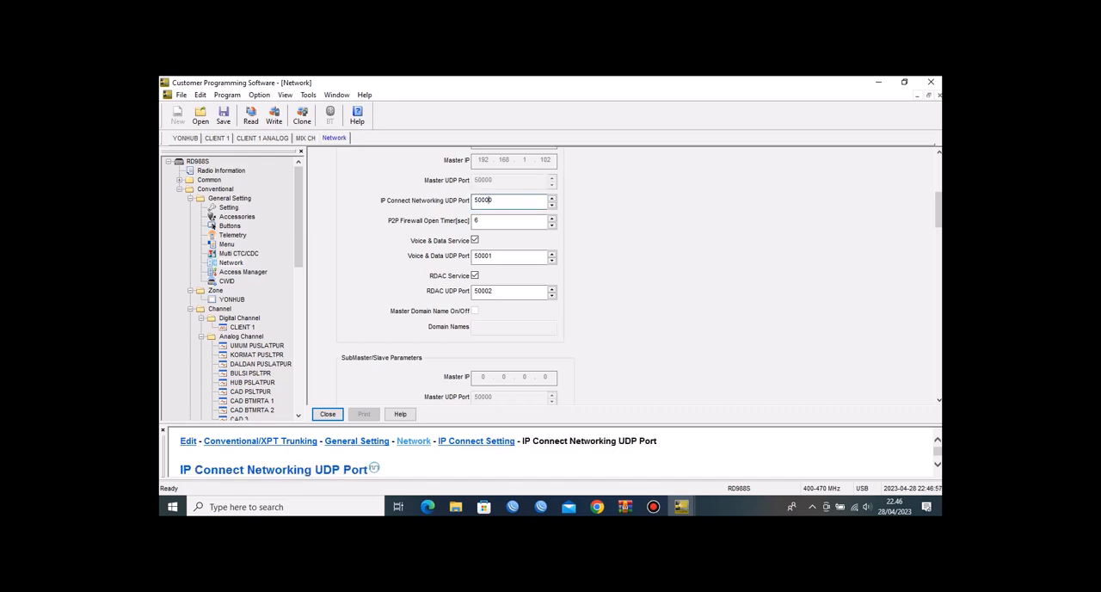
Step: Review the Application Programming Interface settings, checking the Third Party Server IP and the Radio RRS Slot1 Port
scroll(937, 209, down, 5)
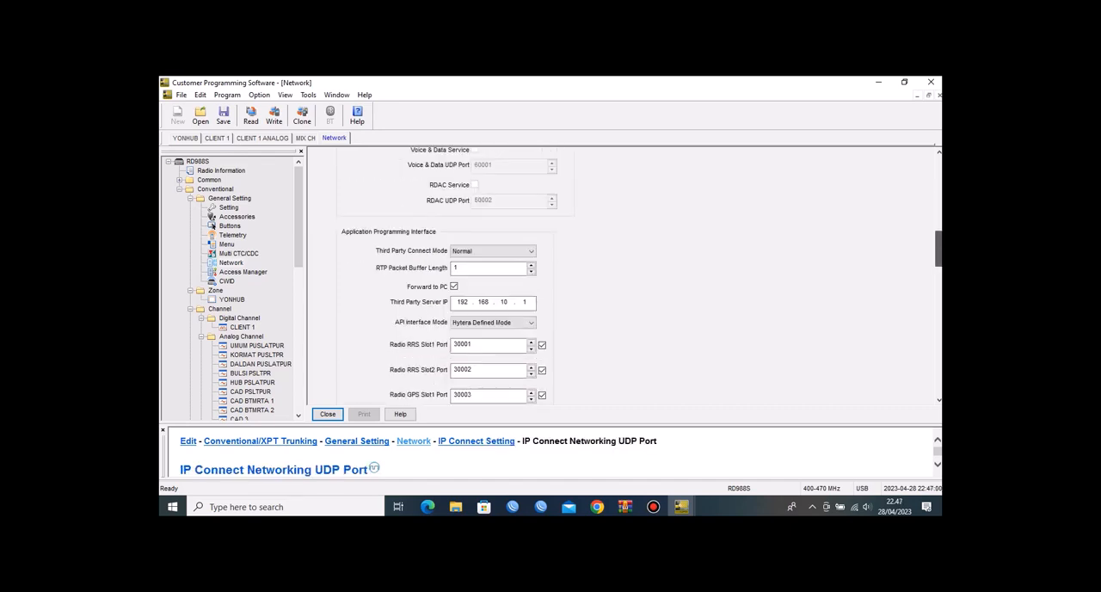
scroll(937, 249, down, 3)
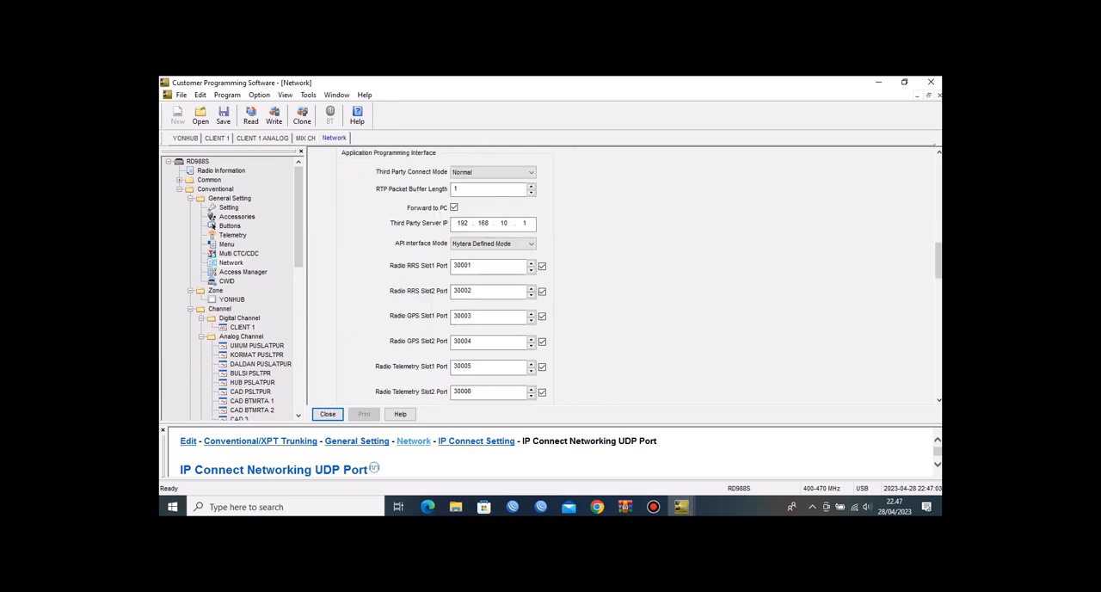
click(468, 224)
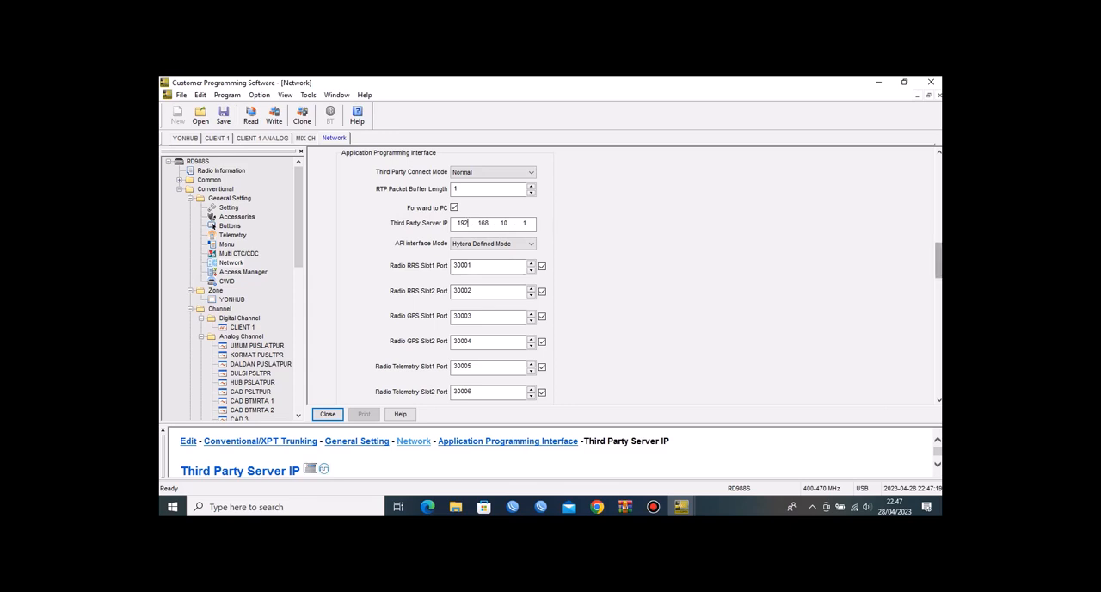
click(489, 266)
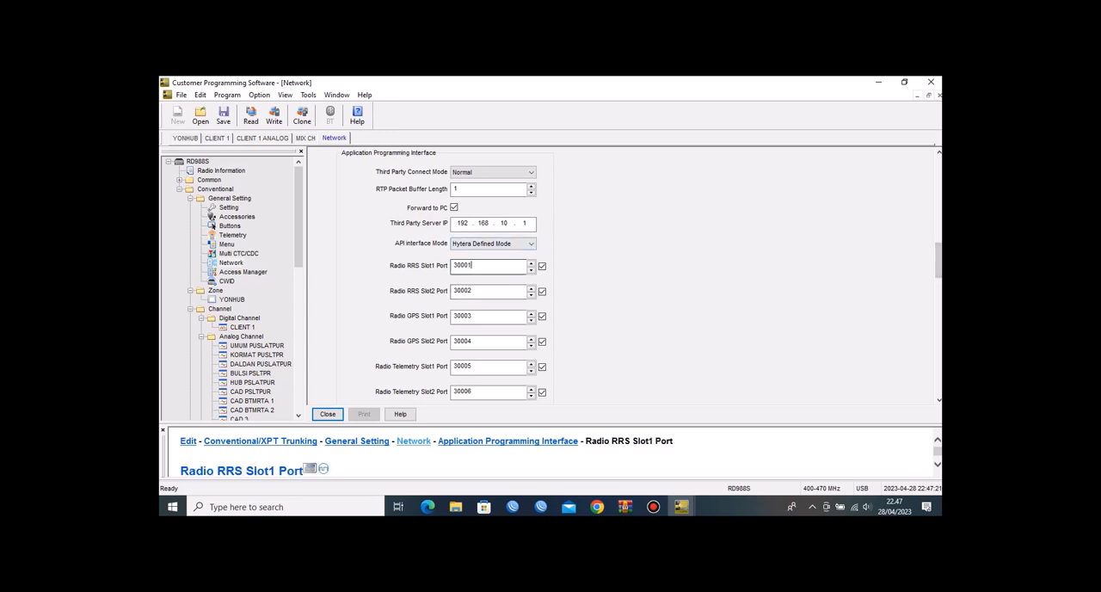
mouse_move(939, 260)
mouse_down()
mouse_move(939, 376)
mouse_move(938, 260)
mouse_up()
Step: Exit the programming software without saving changes and launch the other Customer Programming Software installation from the desktop
click(931, 82)
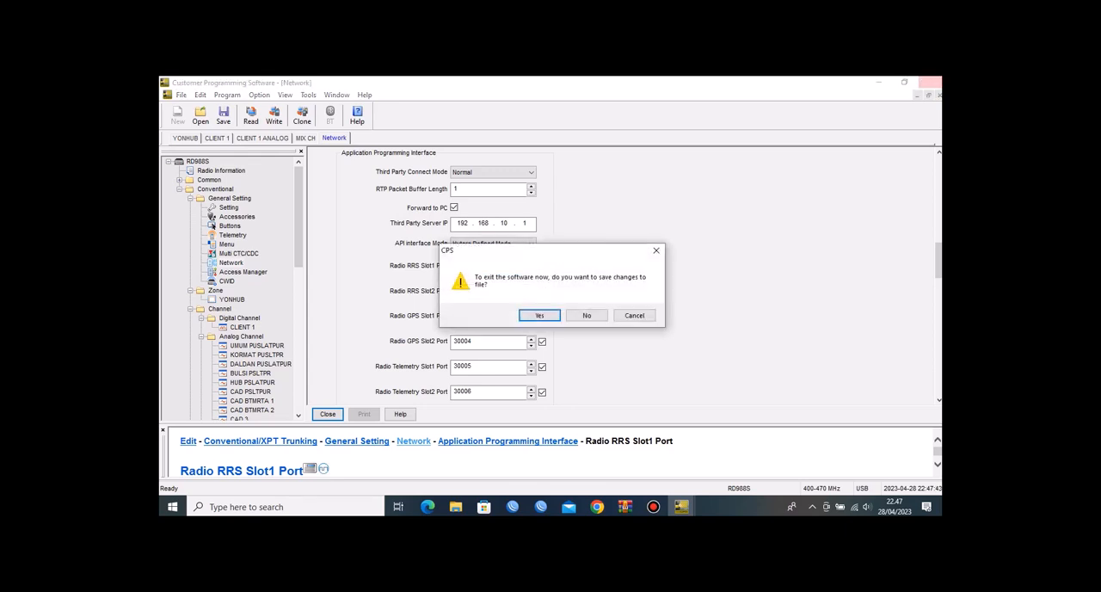
click(586, 315)
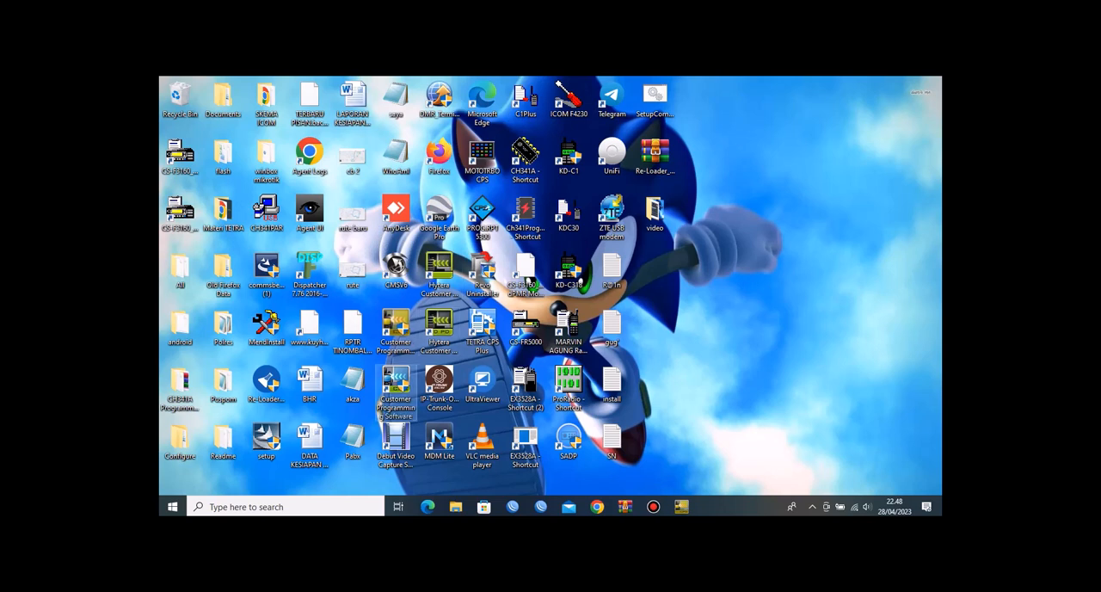
click(396, 383)
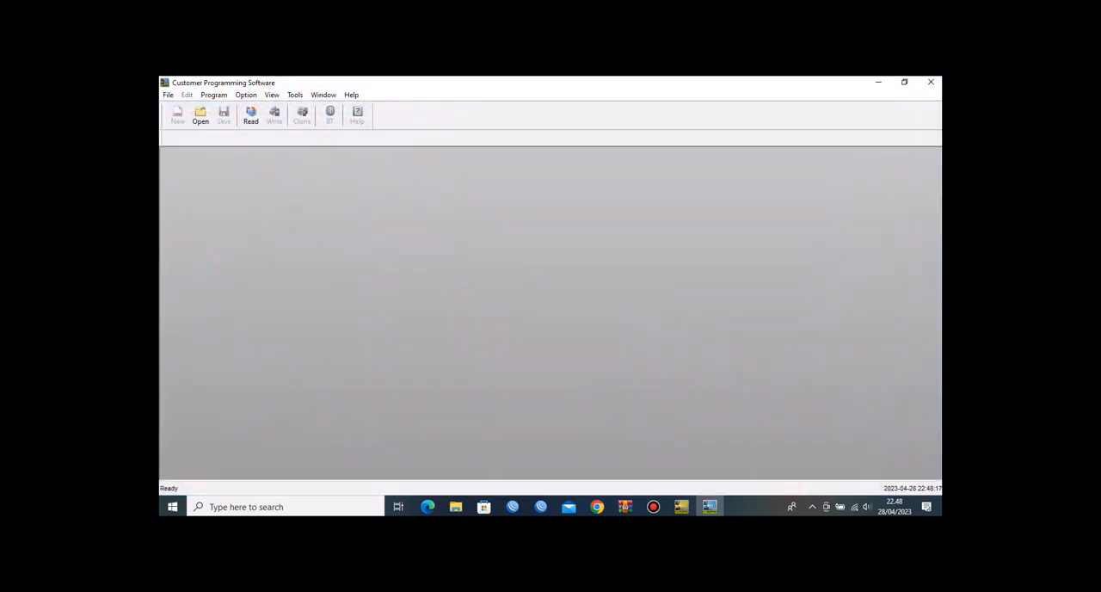
Step: Read the data from the second repeater through communication port USB1
click(250, 114)
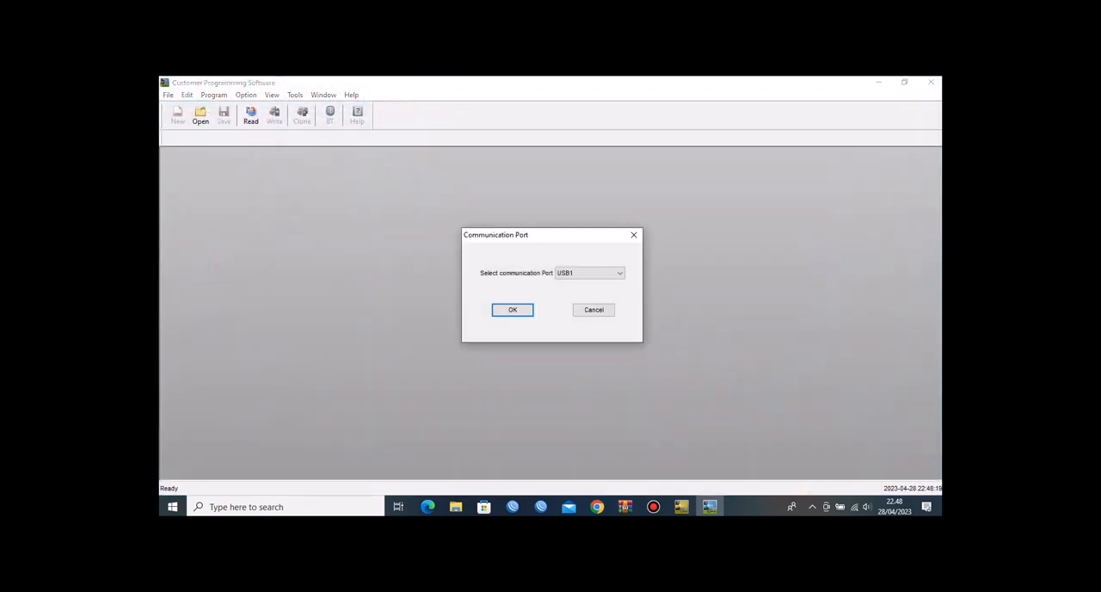
key(Return)
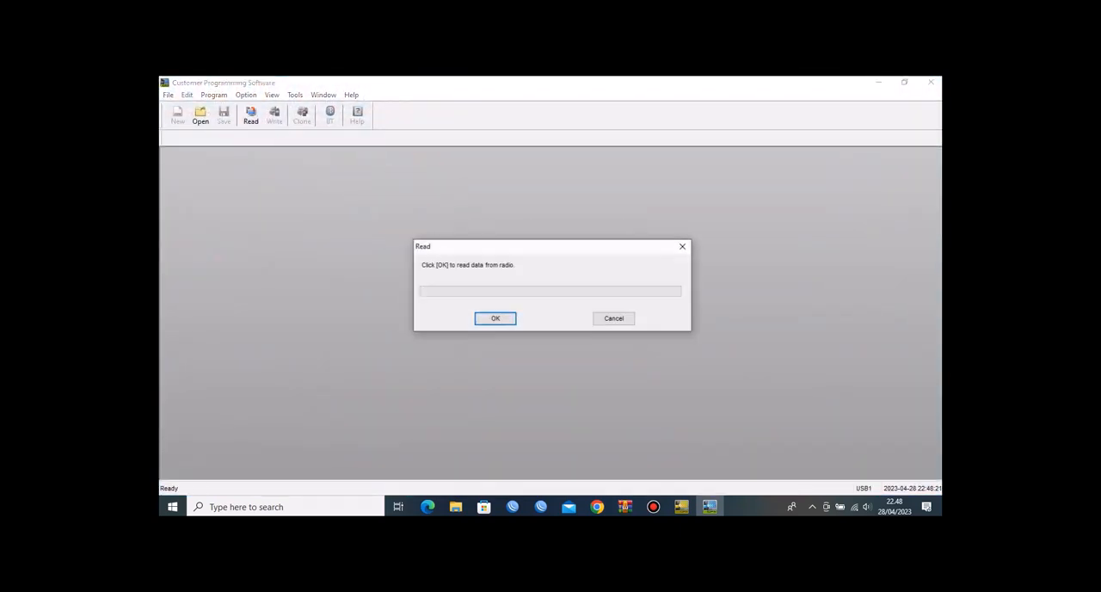
key(Return)
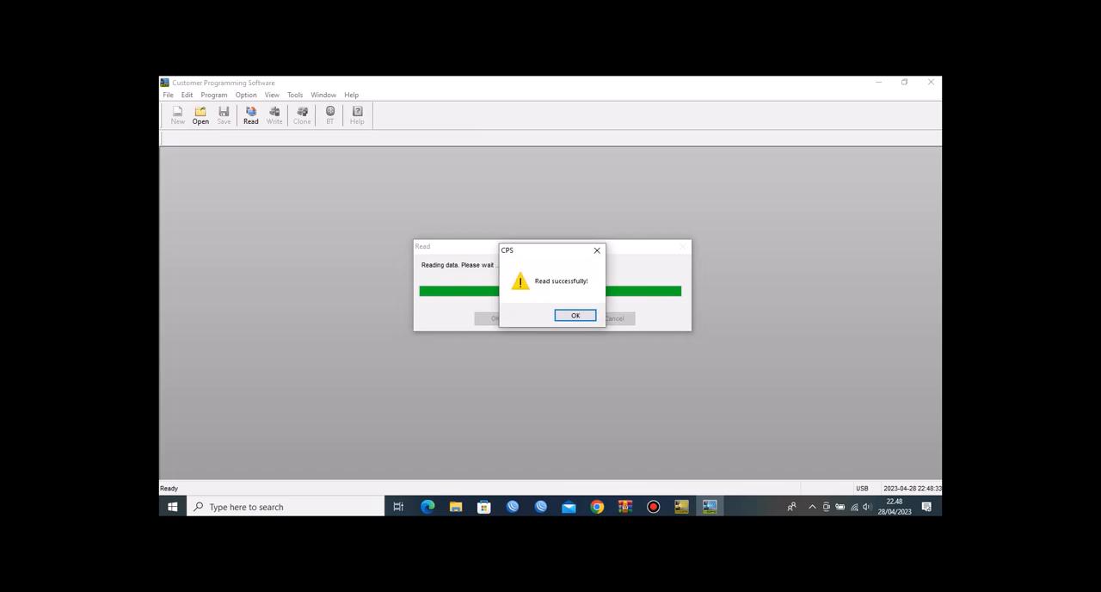
key(Return)
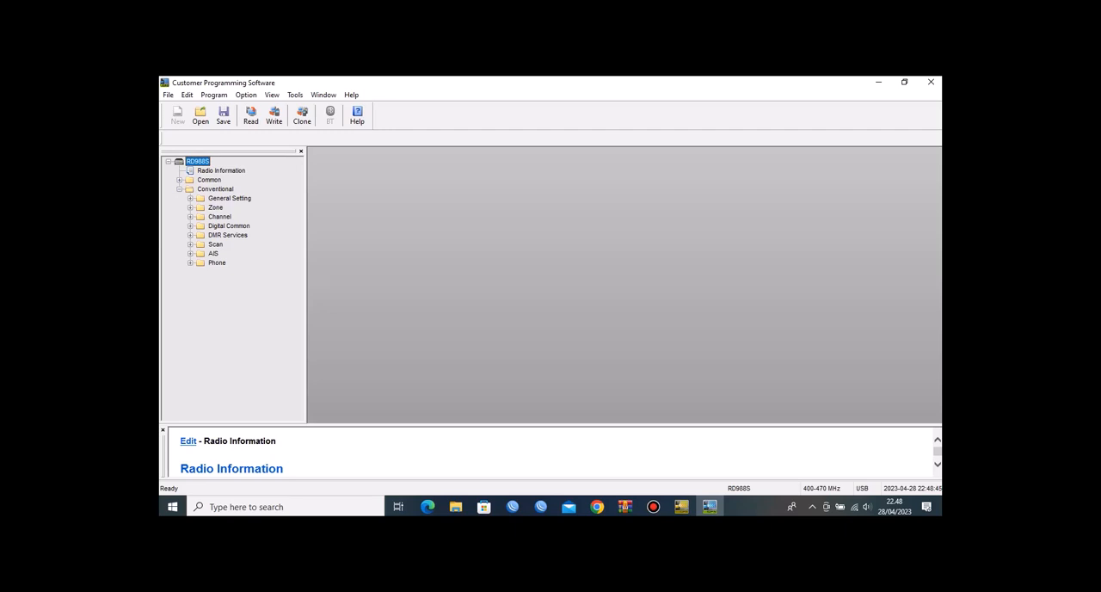
Step: Expand the conventional channel list to view the second repeater's digital, analog and mixed channels
click(190, 217)
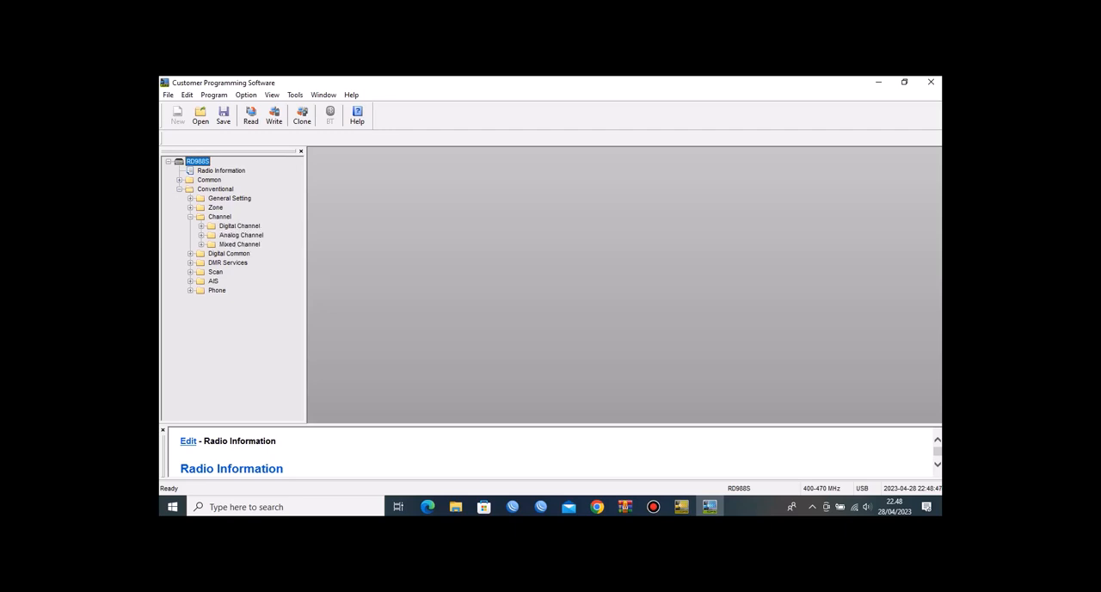
click(202, 226)
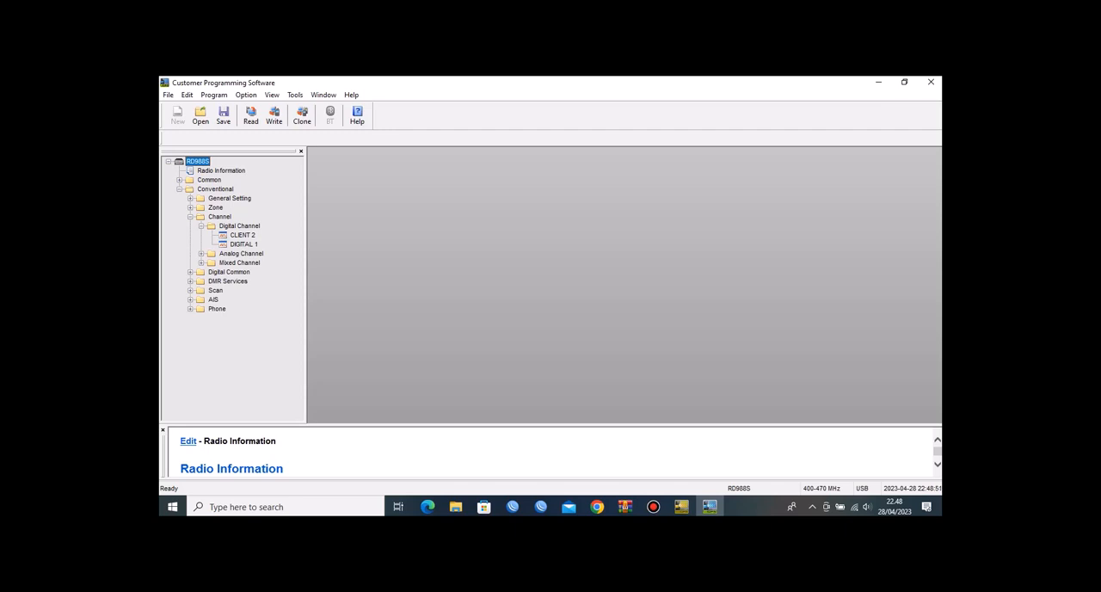
click(202, 254)
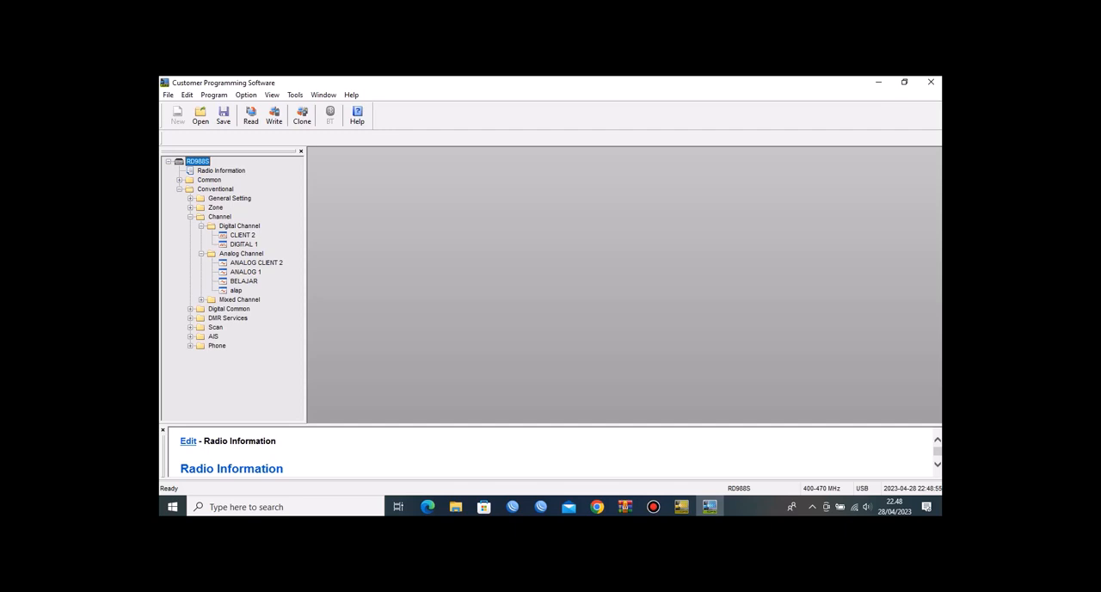
click(201, 299)
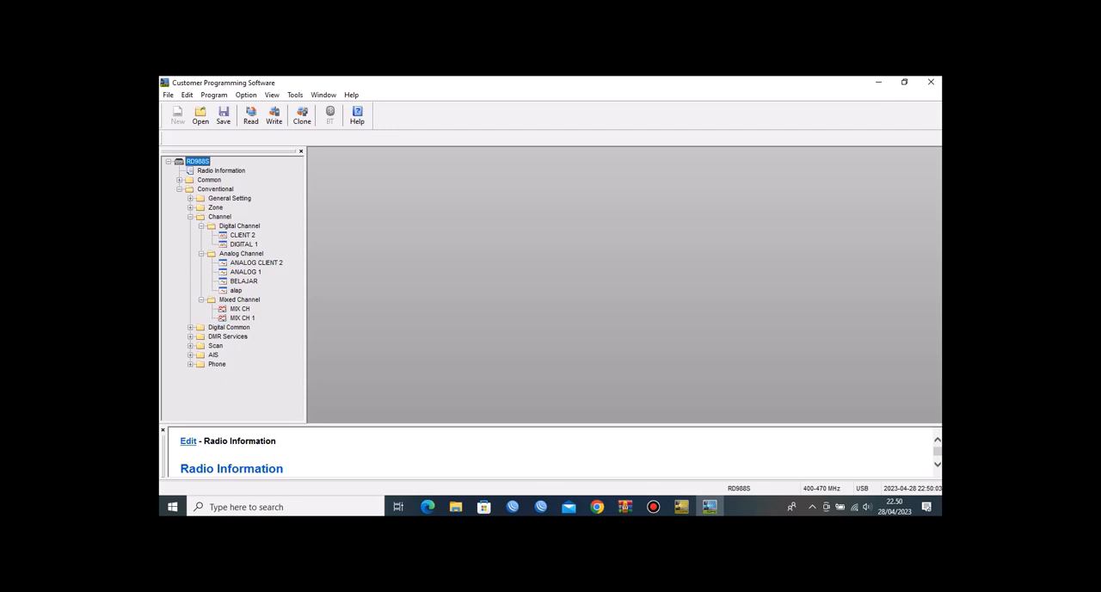
Step: Open the second repeater's conventional Network settings and check its Ethernet IP and Gateway IP under Basic Setting
click(190, 198)
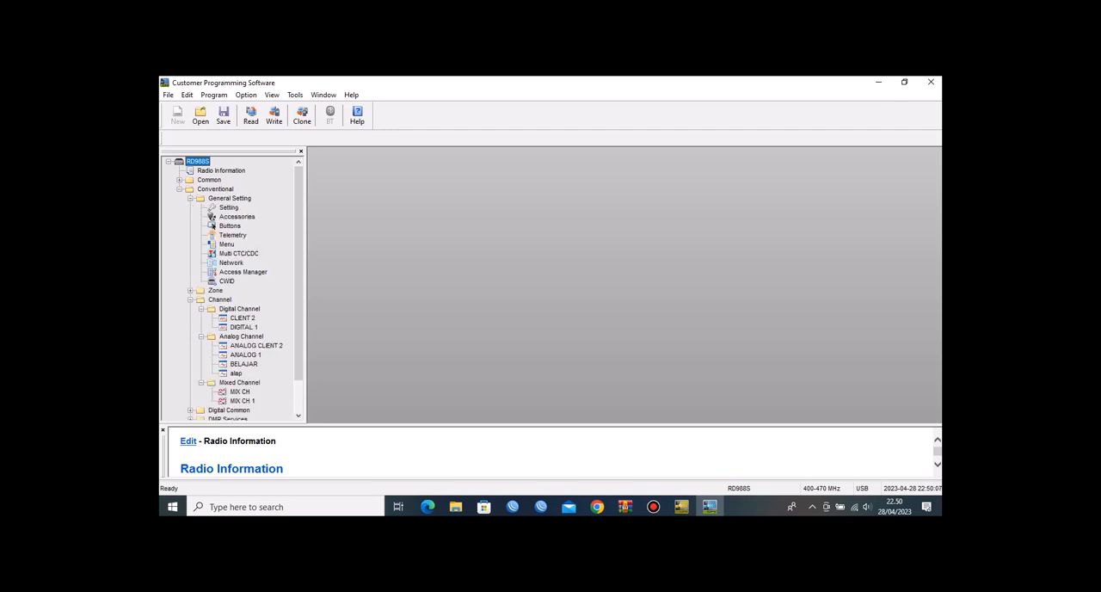
double_click(230, 262)
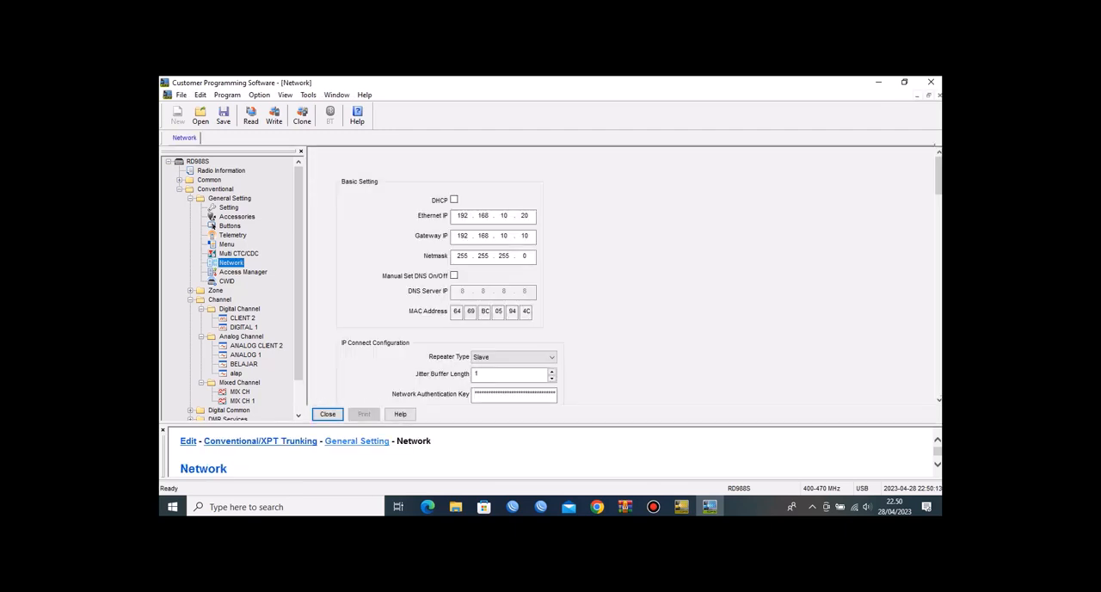
drag(509, 216, 500, 216)
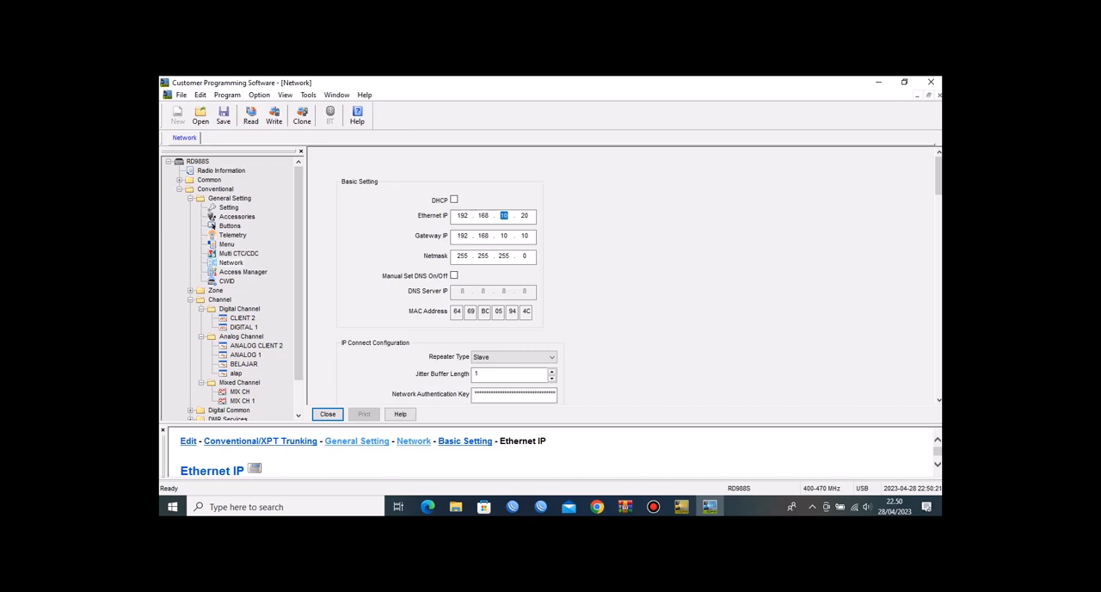
click(529, 235)
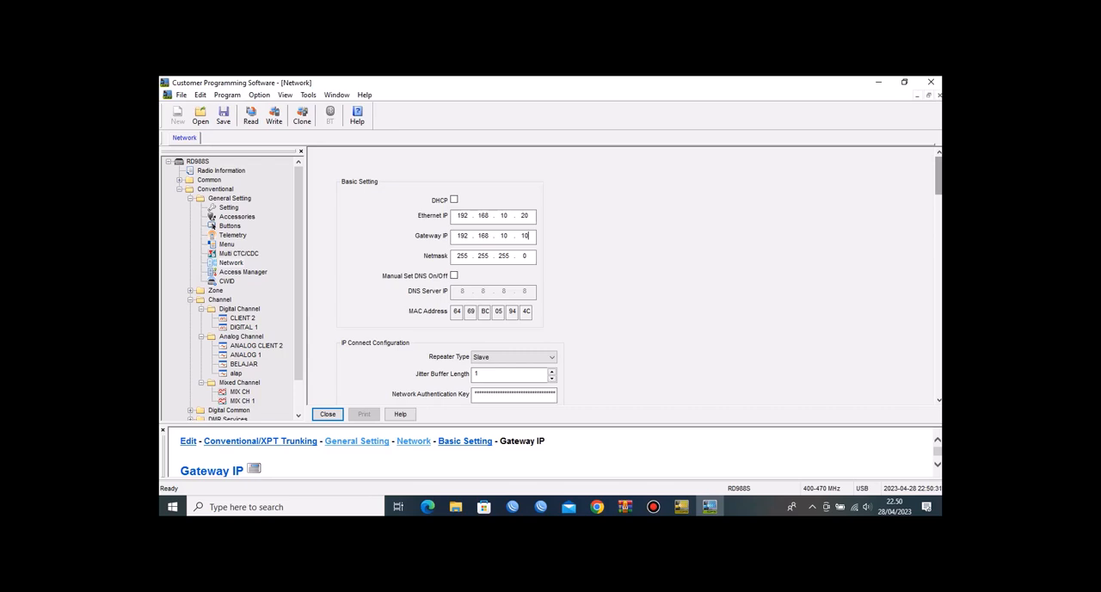
Step: Review the IP Connect Configuration, checking the Repeater Type options, the Master IP and the Master UDP Port
drag(938, 175, 939, 205)
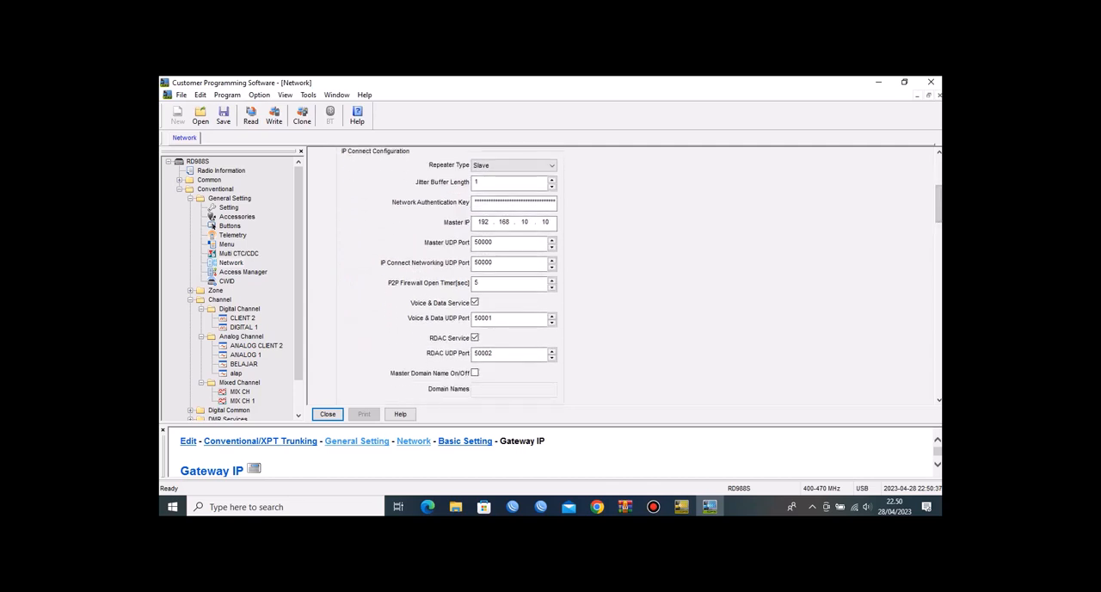
click(535, 166)
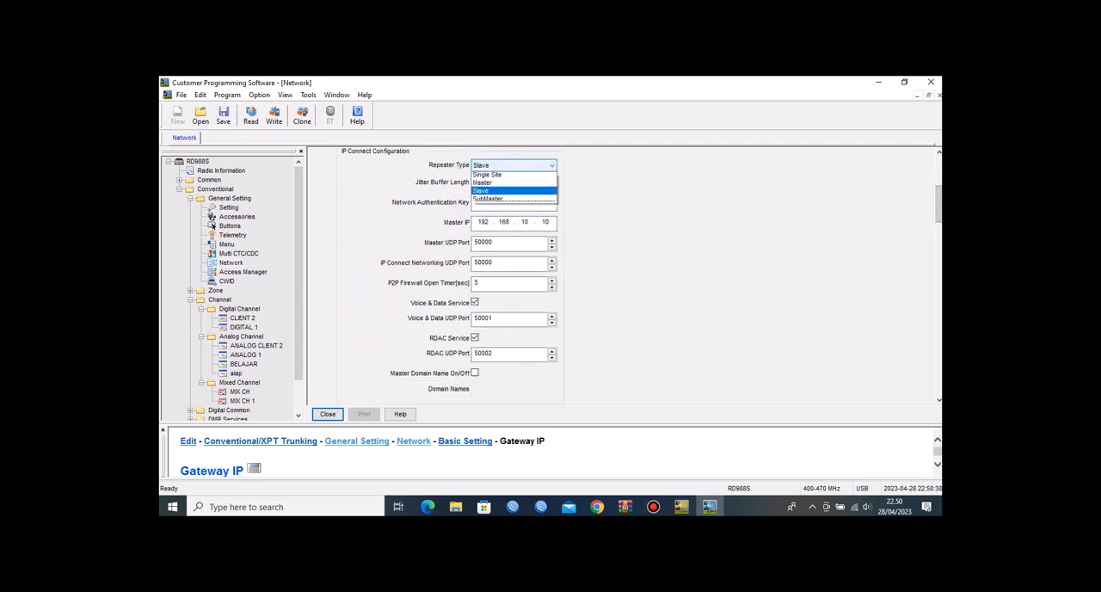
click(535, 165)
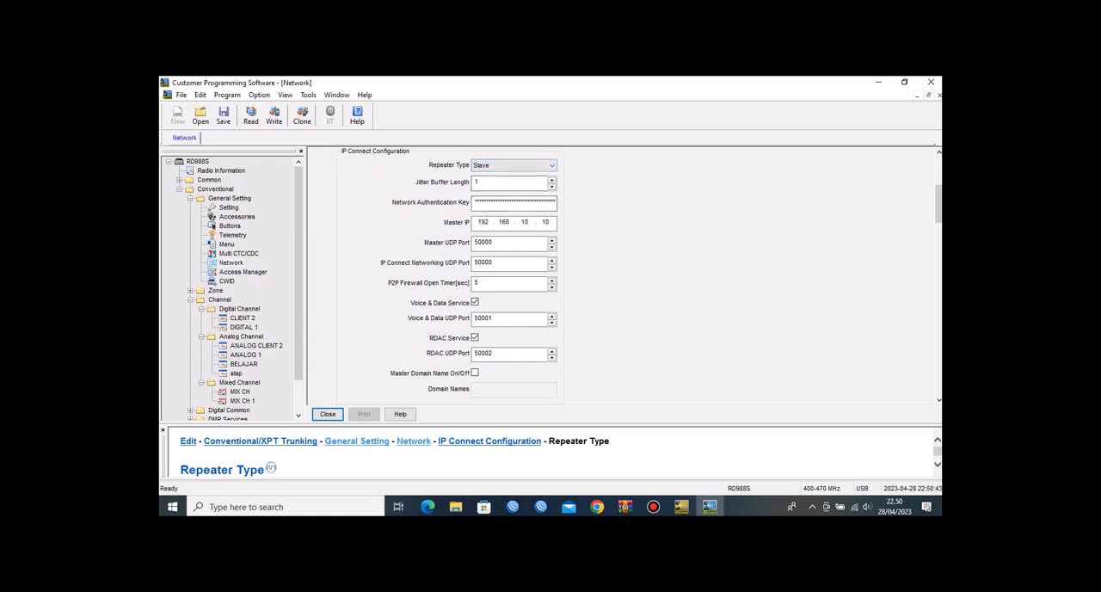
click(483, 222)
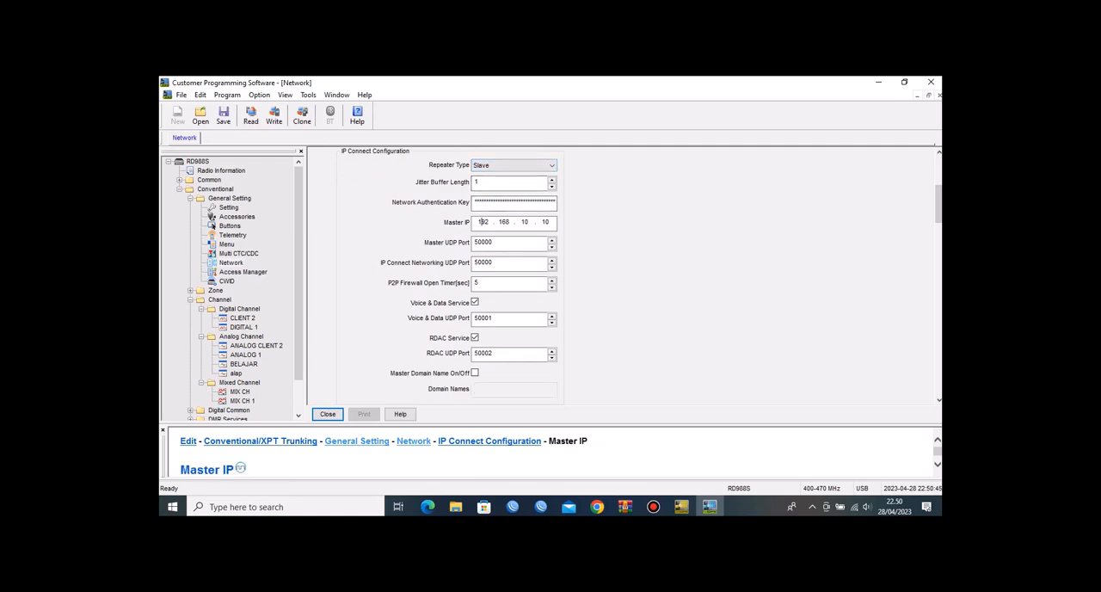
double_click(483, 223)
click(545, 223)
double_click(545, 222)
double_click(484, 242)
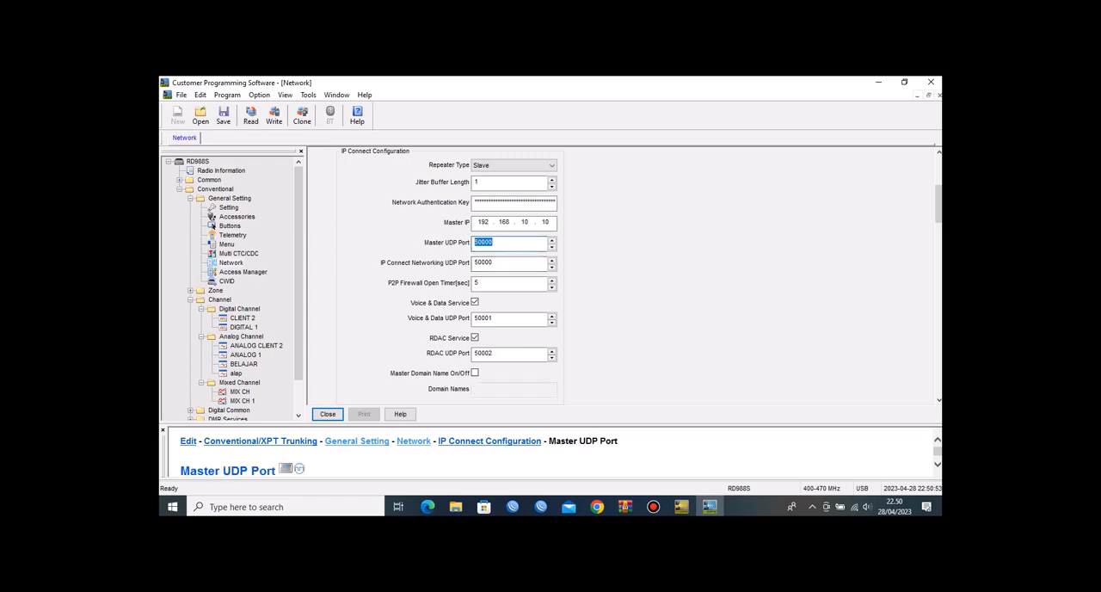
Step: Examine the second repeater's Third Party Server IP, API Interface Mode and radio service slot ports
drag(938, 203, 938, 296)
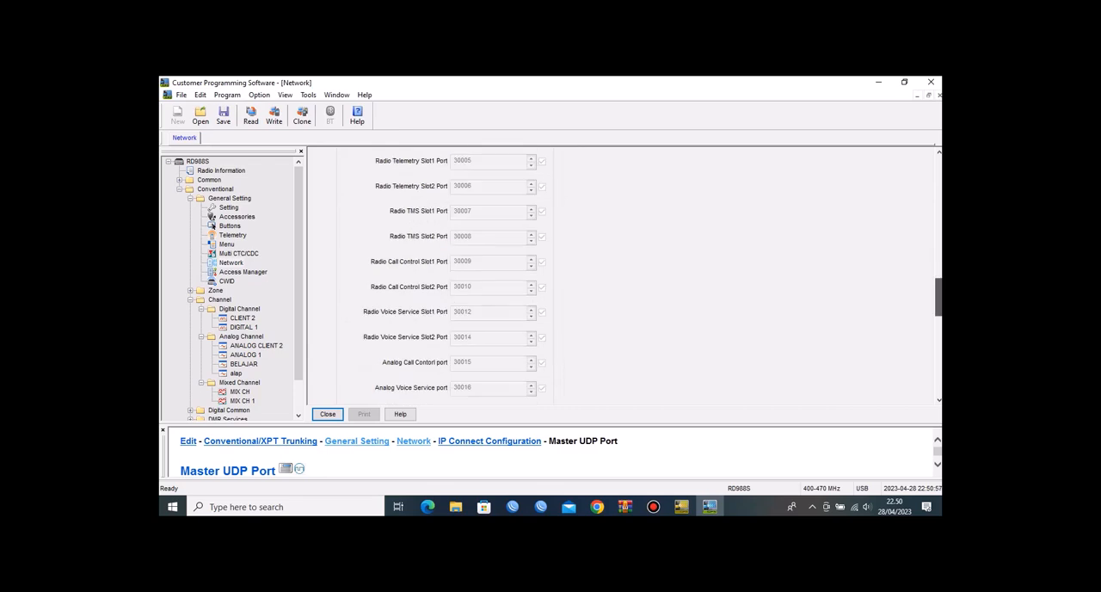
drag(938, 296, 938, 271)
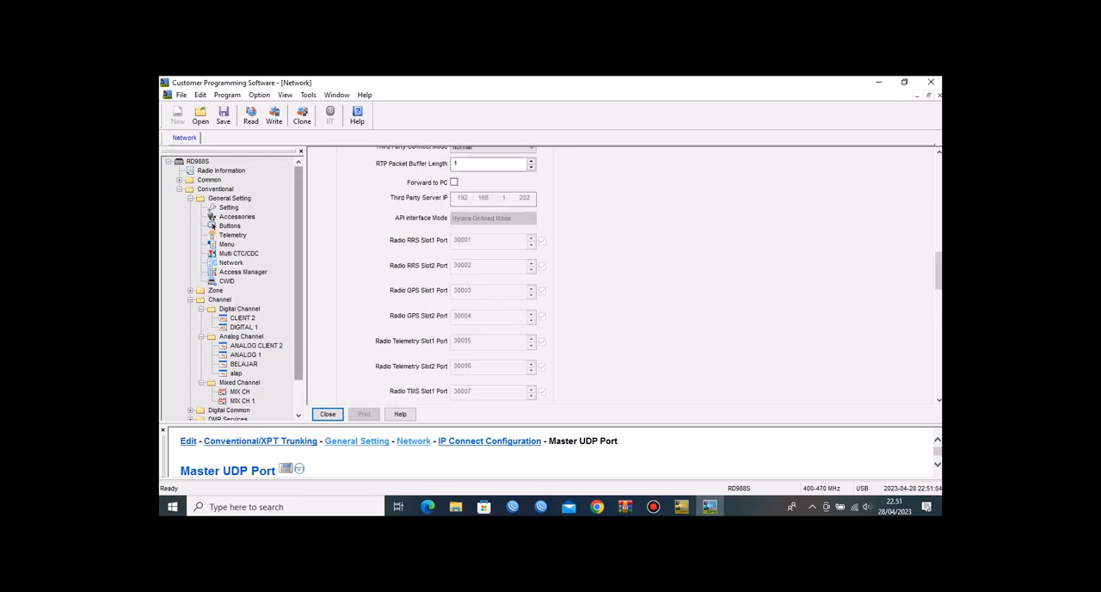